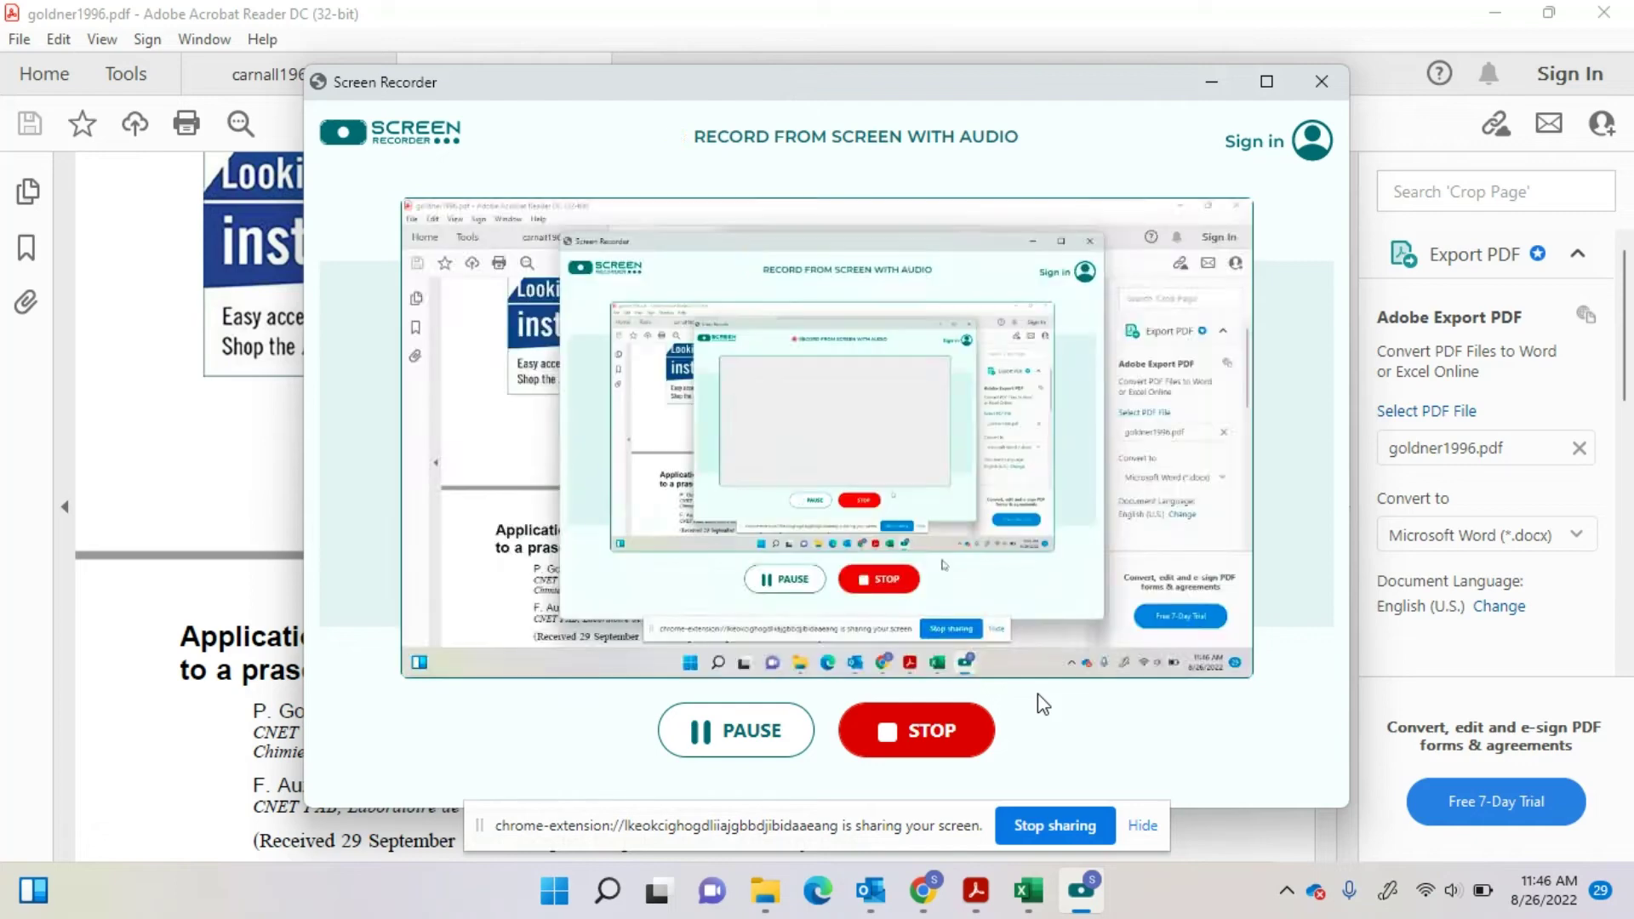
- Hide the screen-sharing bar and minimize Screen Recorder so the goldner1996.pdf paper shows
{"action": "left_click", "coordinate": [1142, 806]}
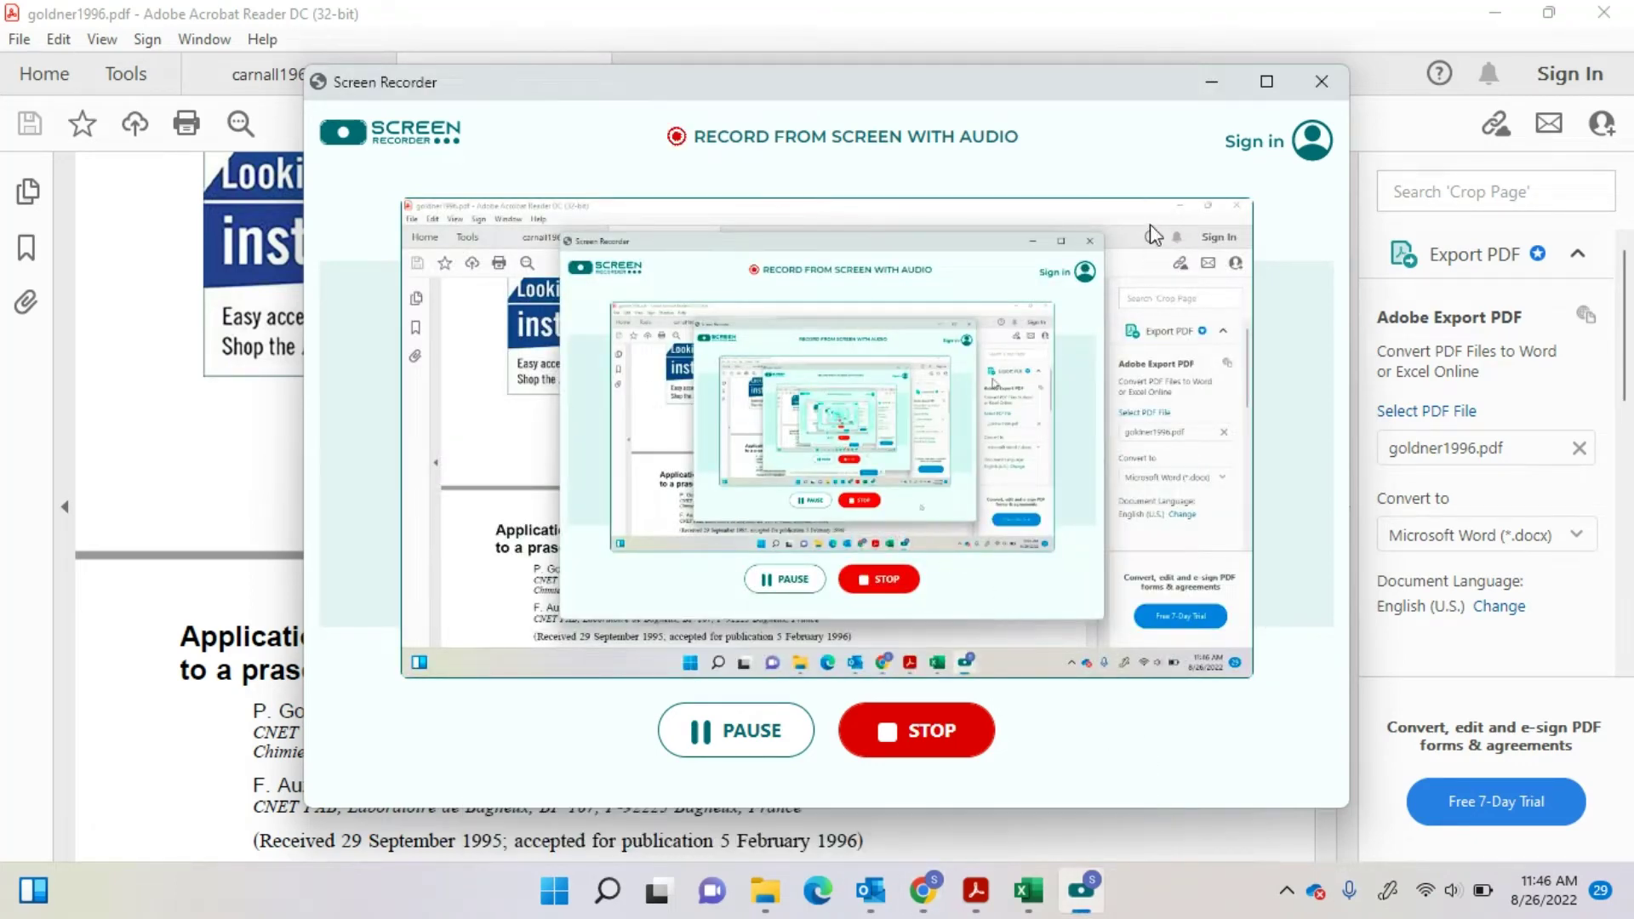
{"action": "left_click", "coordinate": [1211, 82]}
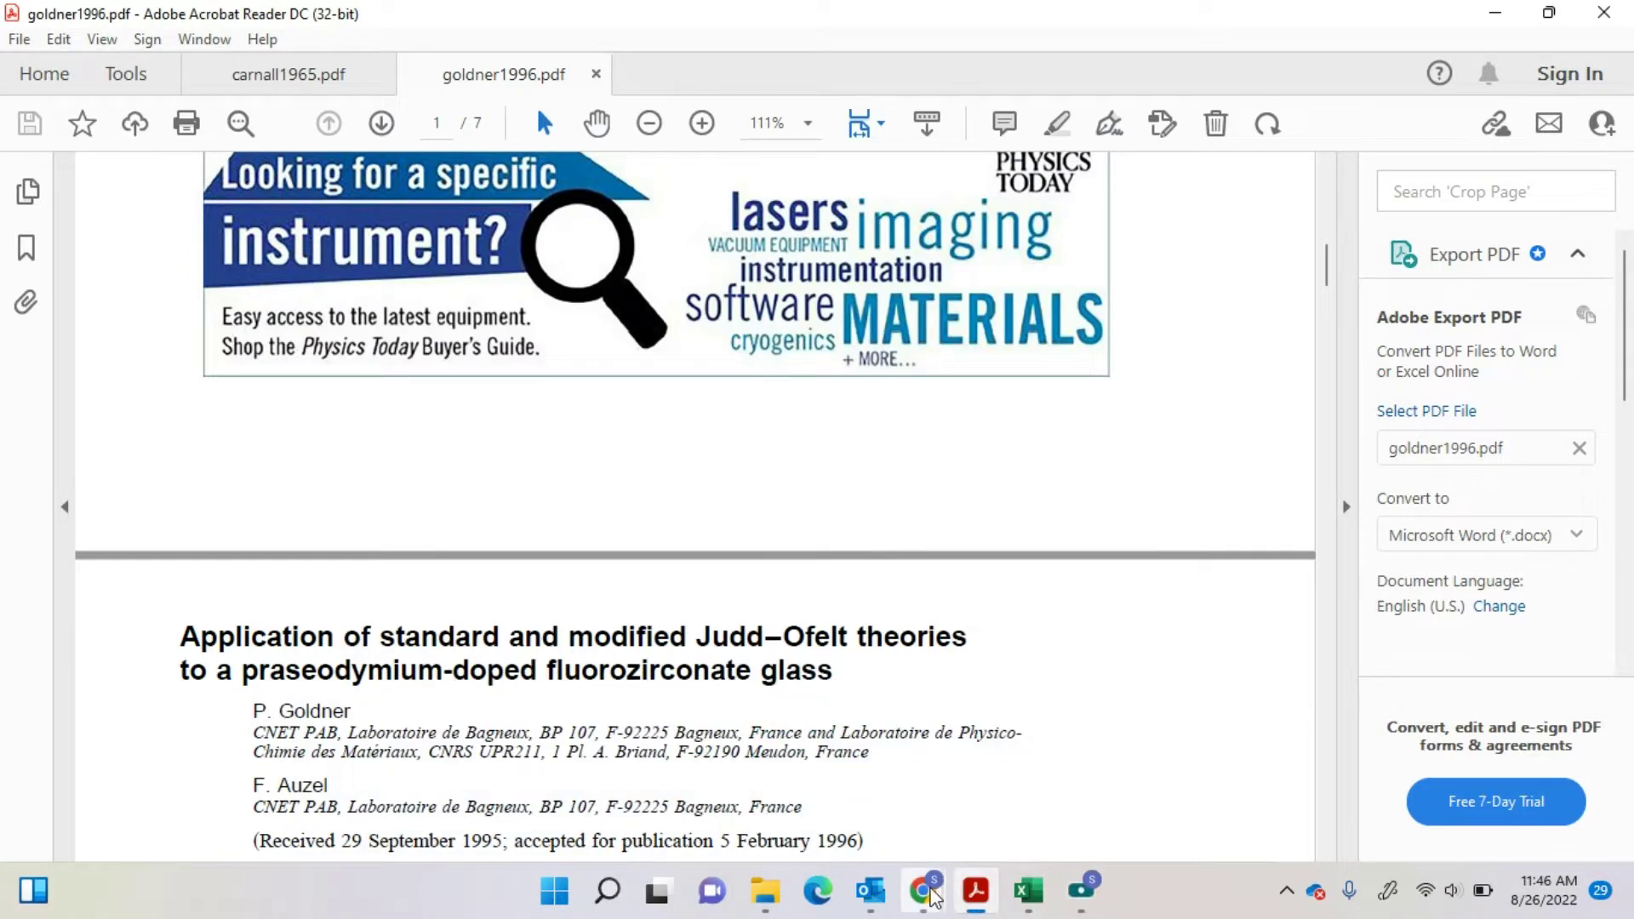
- On the Whiteboard 3 board, handwrite 'using' under the least-squares heading and strike it through
{"action": "mouse_move", "coordinate": [923, 890]}
{"action": "left_click", "coordinate": [835, 739]}
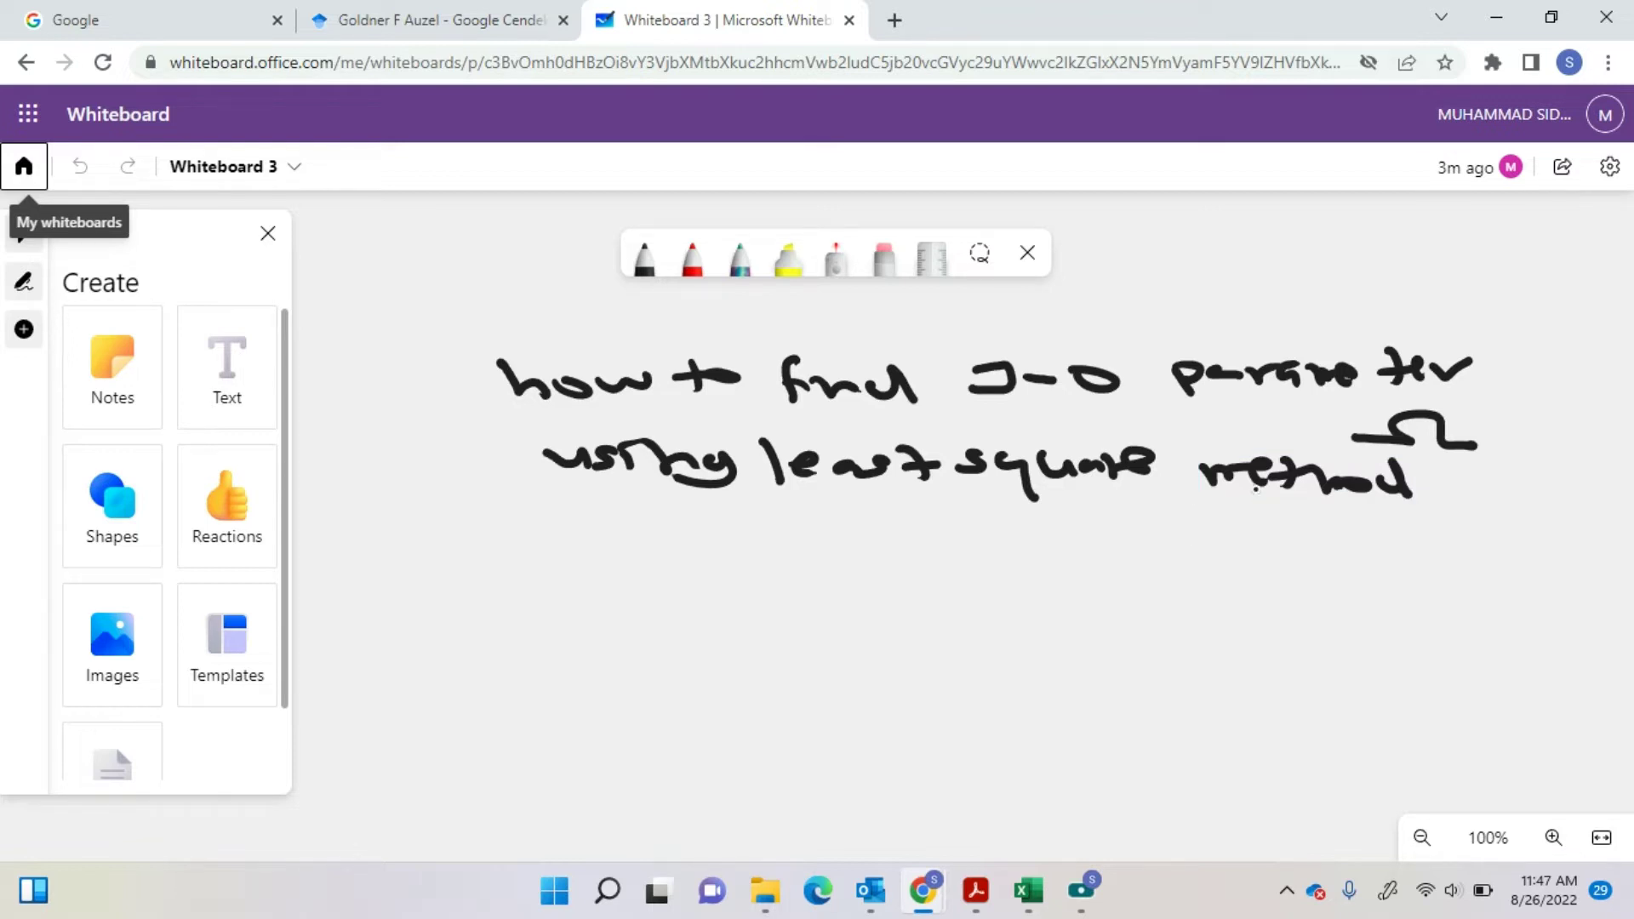
{"action": "mouse_move", "coordinate": [732, 528]}
{"action": "left_mouse_down"}
{"action": "mouse_move", "coordinate": [733, 564]}
{"action": "mouse_move", "coordinate": [843, 570]}
{"action": "mouse_move", "coordinate": [885, 596]}
{"action": "mouse_move", "coordinate": [838, 597]}
{"action": "left_mouse_up"}
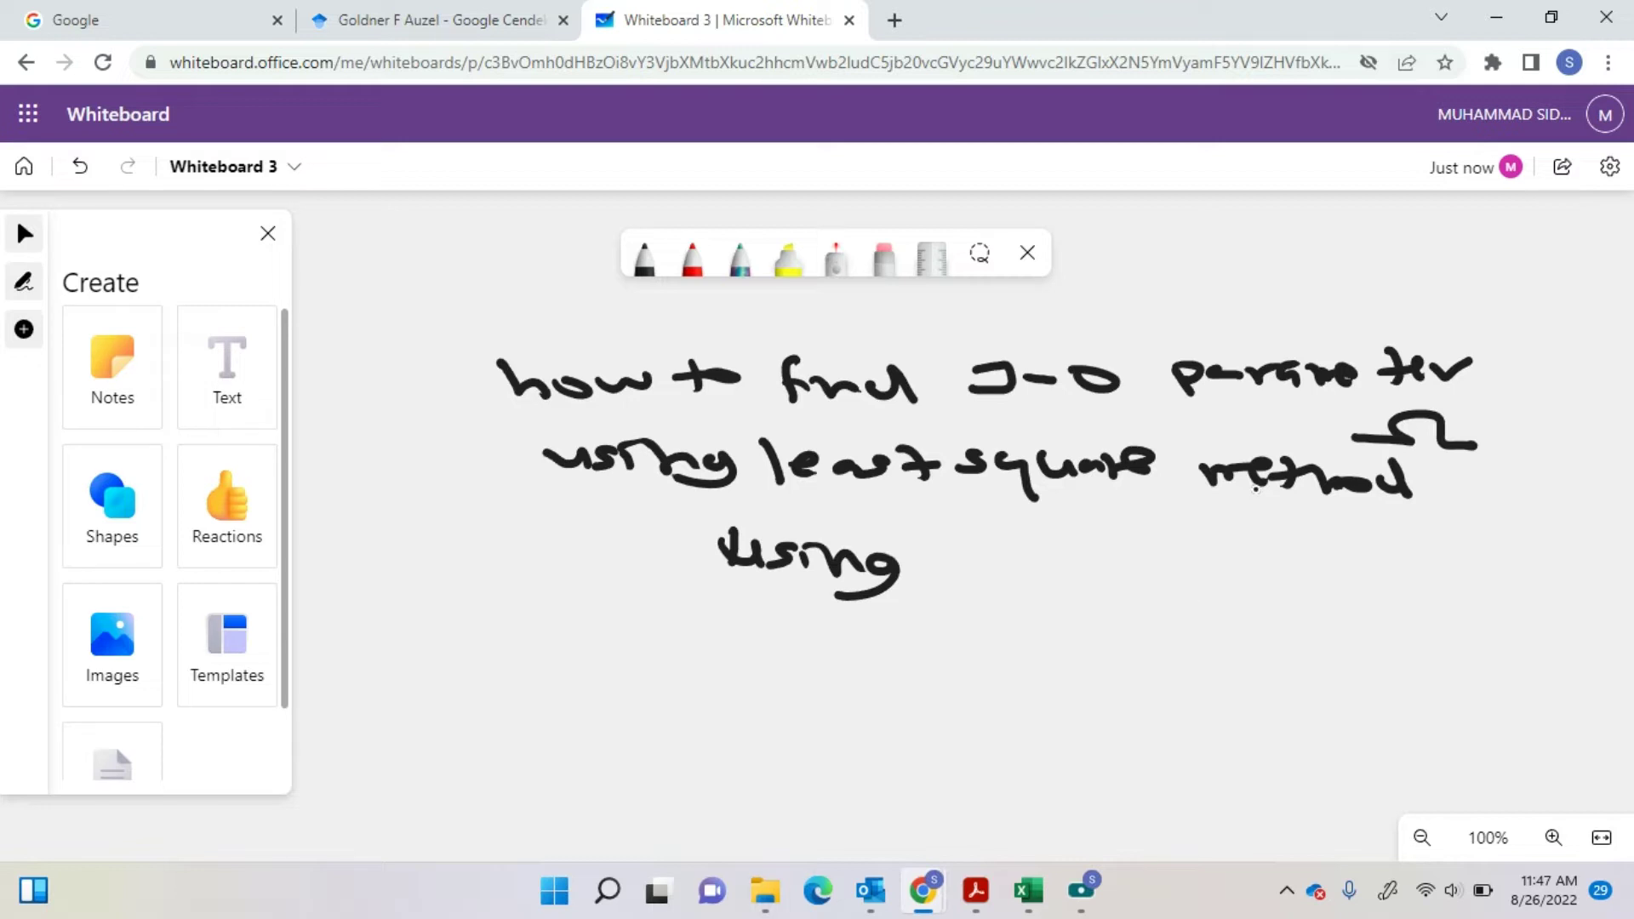
{"action": "left_click_drag", "start_coordinate": [693, 560], "coordinate": [918, 571]}
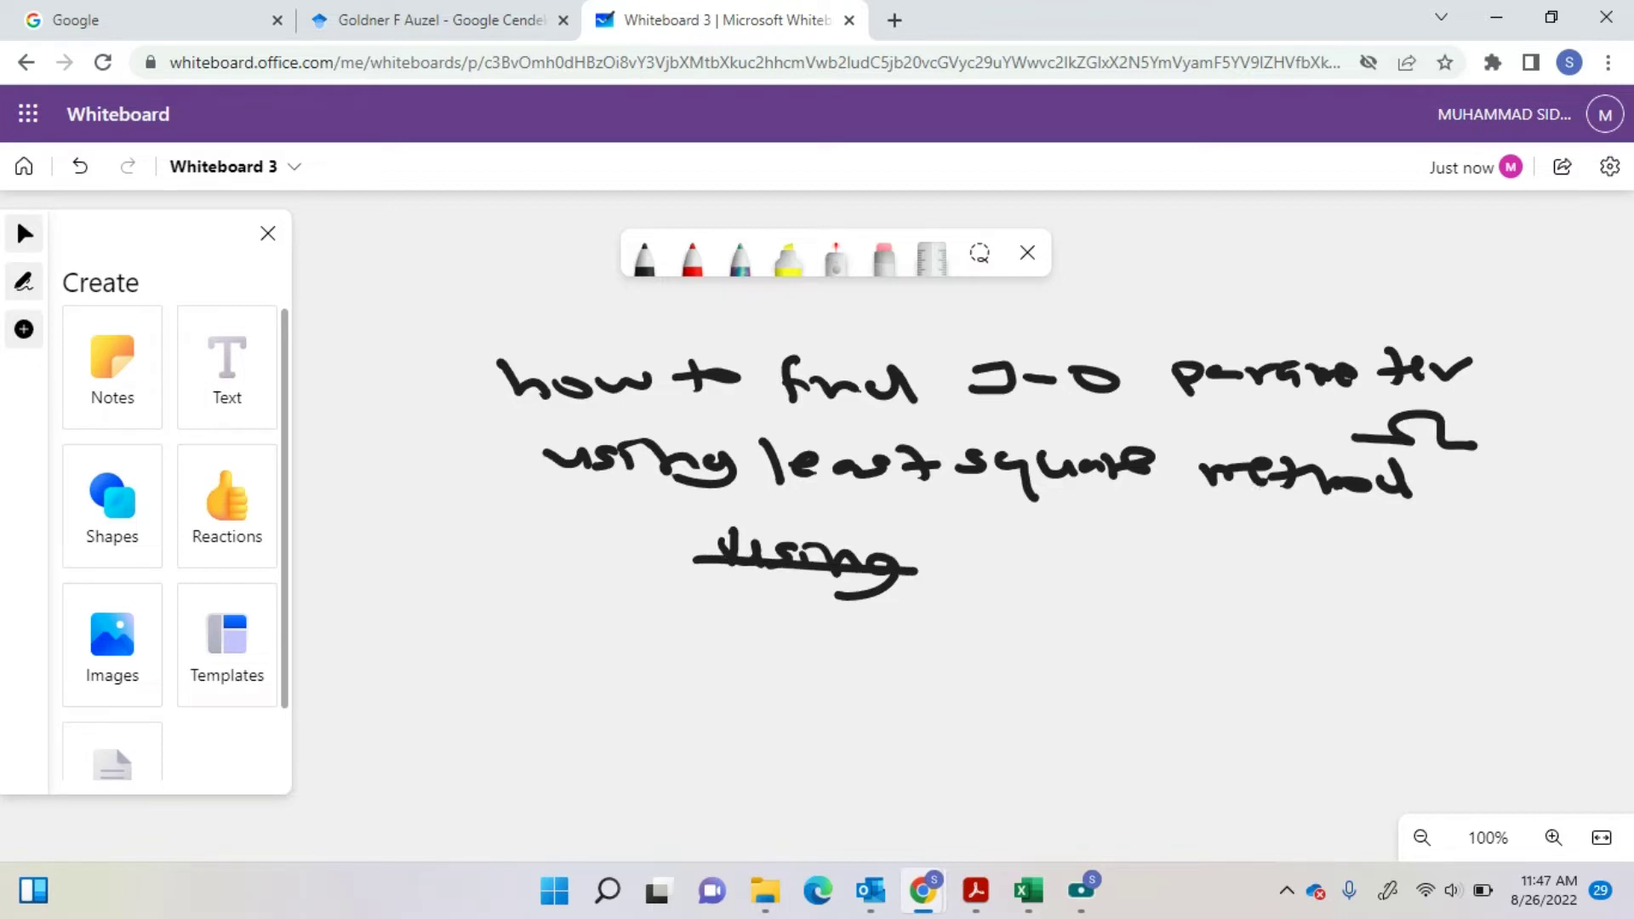
{"action": "left_click", "coordinate": [977, 891]}
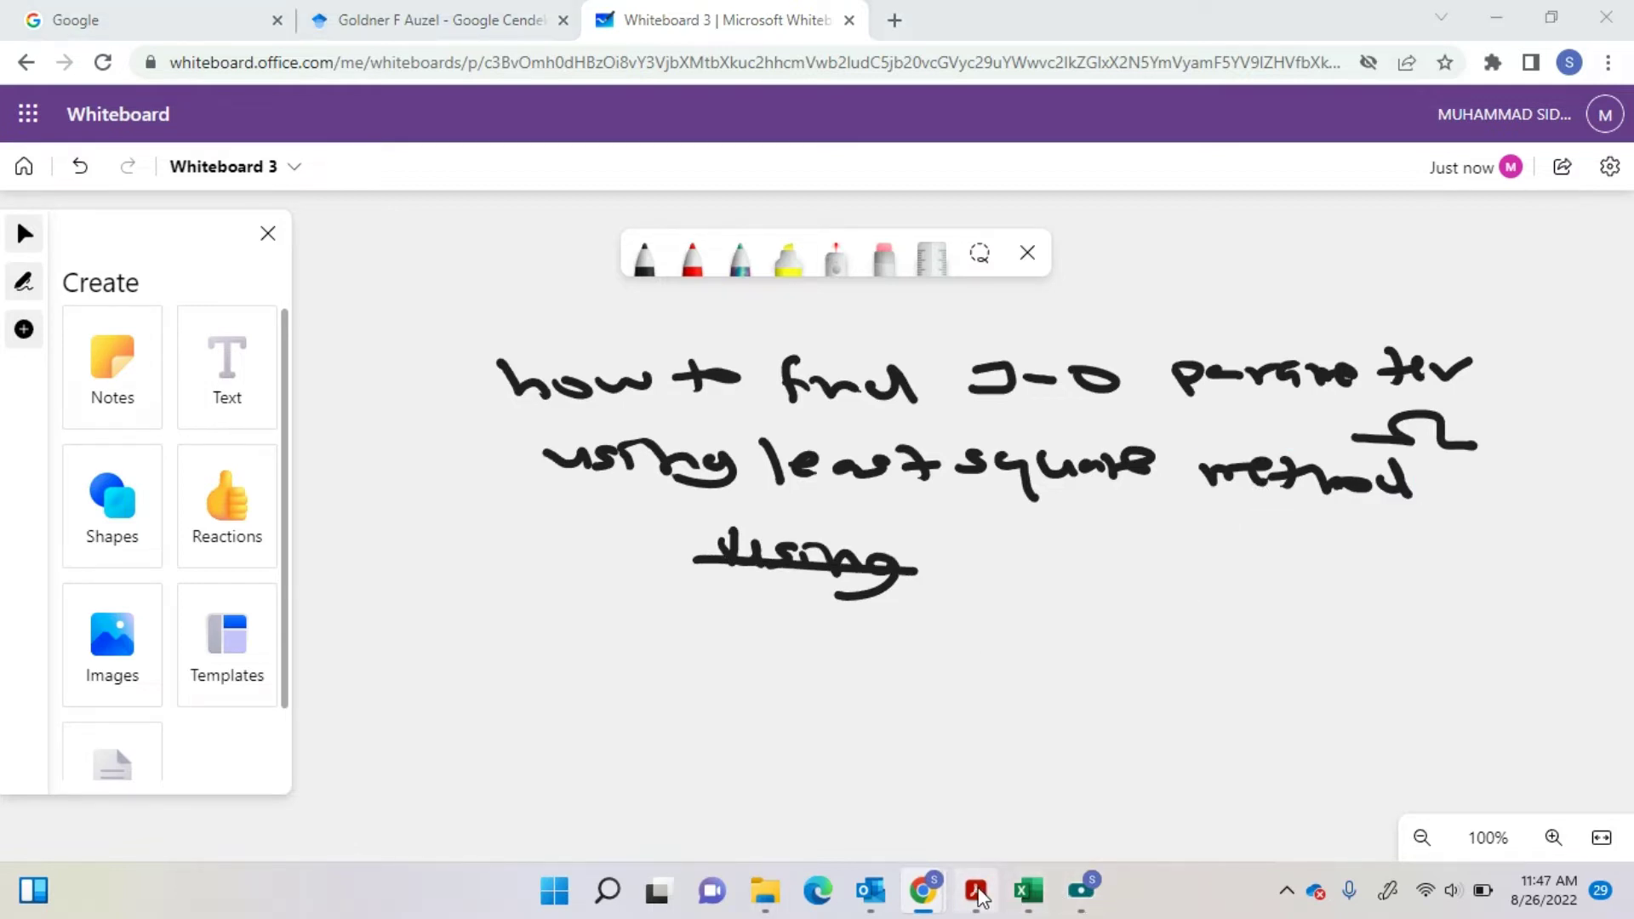
- In goldner1996.pdf, scroll to section II. THEORY and zoom to 150% on equation (1)
{"action": "left_click", "coordinate": [1031, 776]}
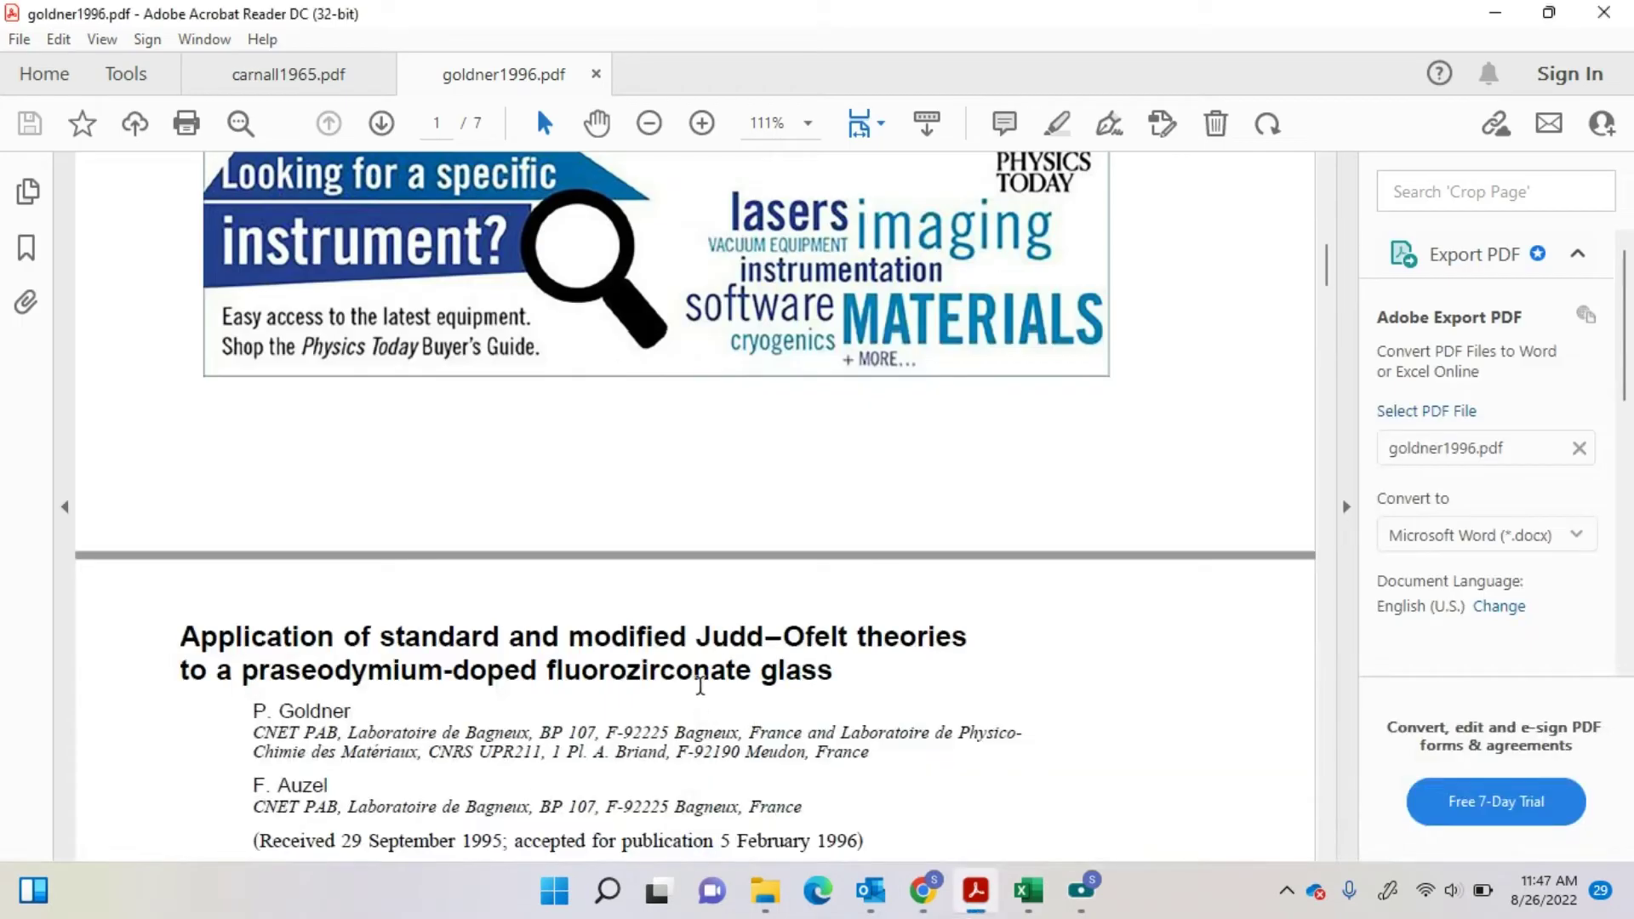
{"action": "scroll", "coordinate": [711, 669], "scroll_direction": "down", "scroll_amount": 3}
{"action": "scroll", "coordinate": [370, 567], "scroll_direction": "down", "scroll_amount": 1}
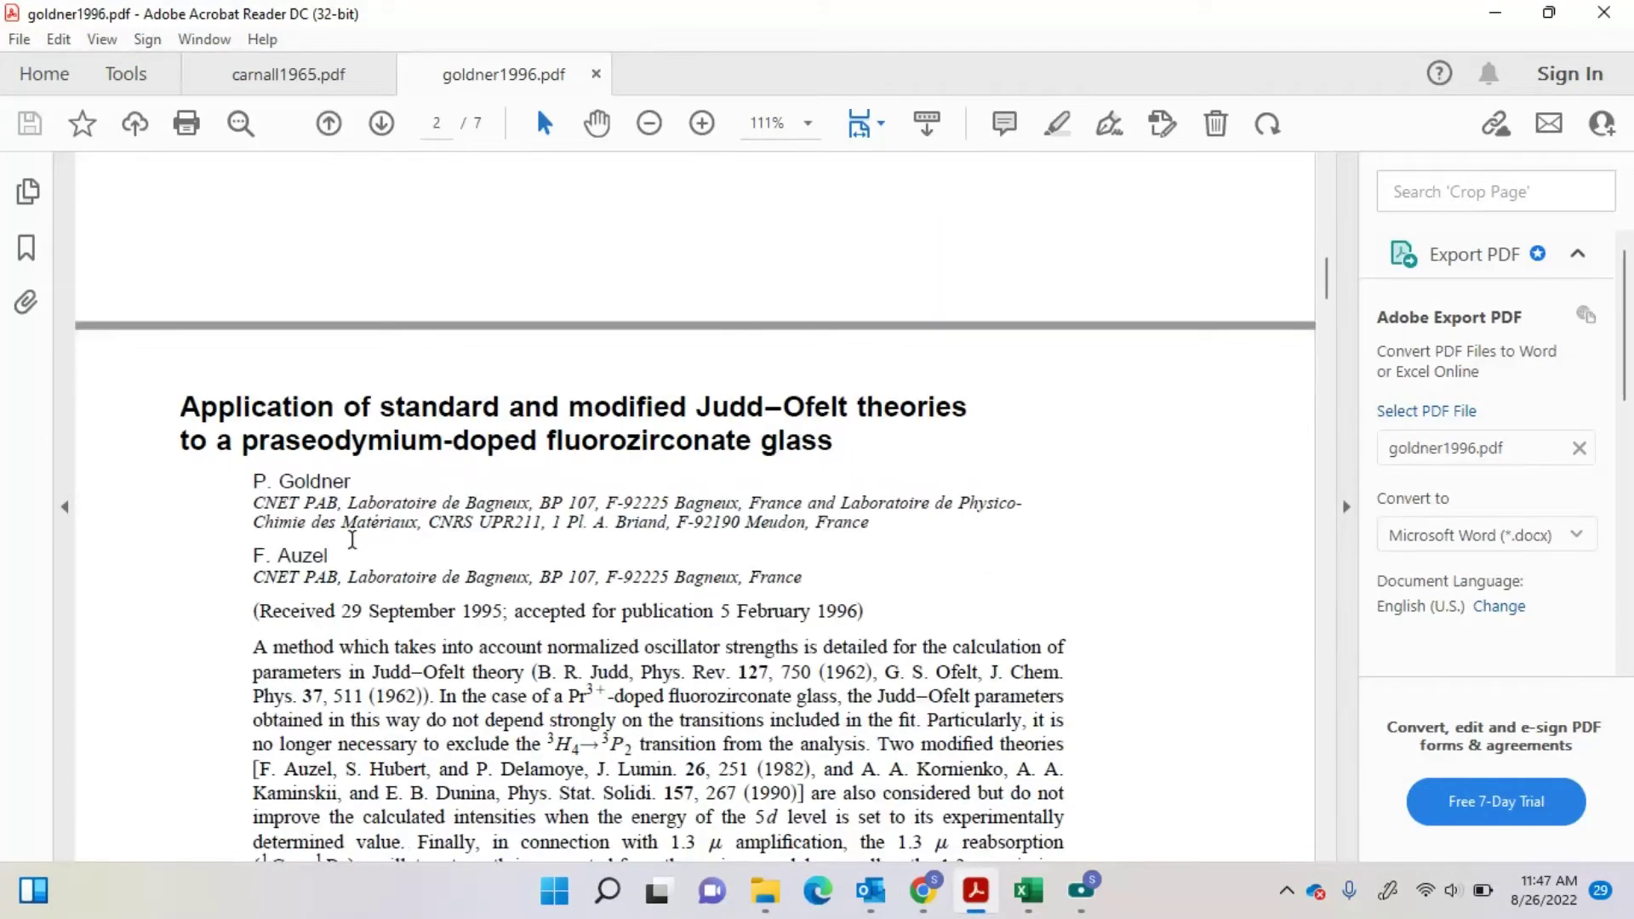
{"action": "scroll", "coordinate": [426, 498], "scroll_direction": "down", "scroll_amount": 20}
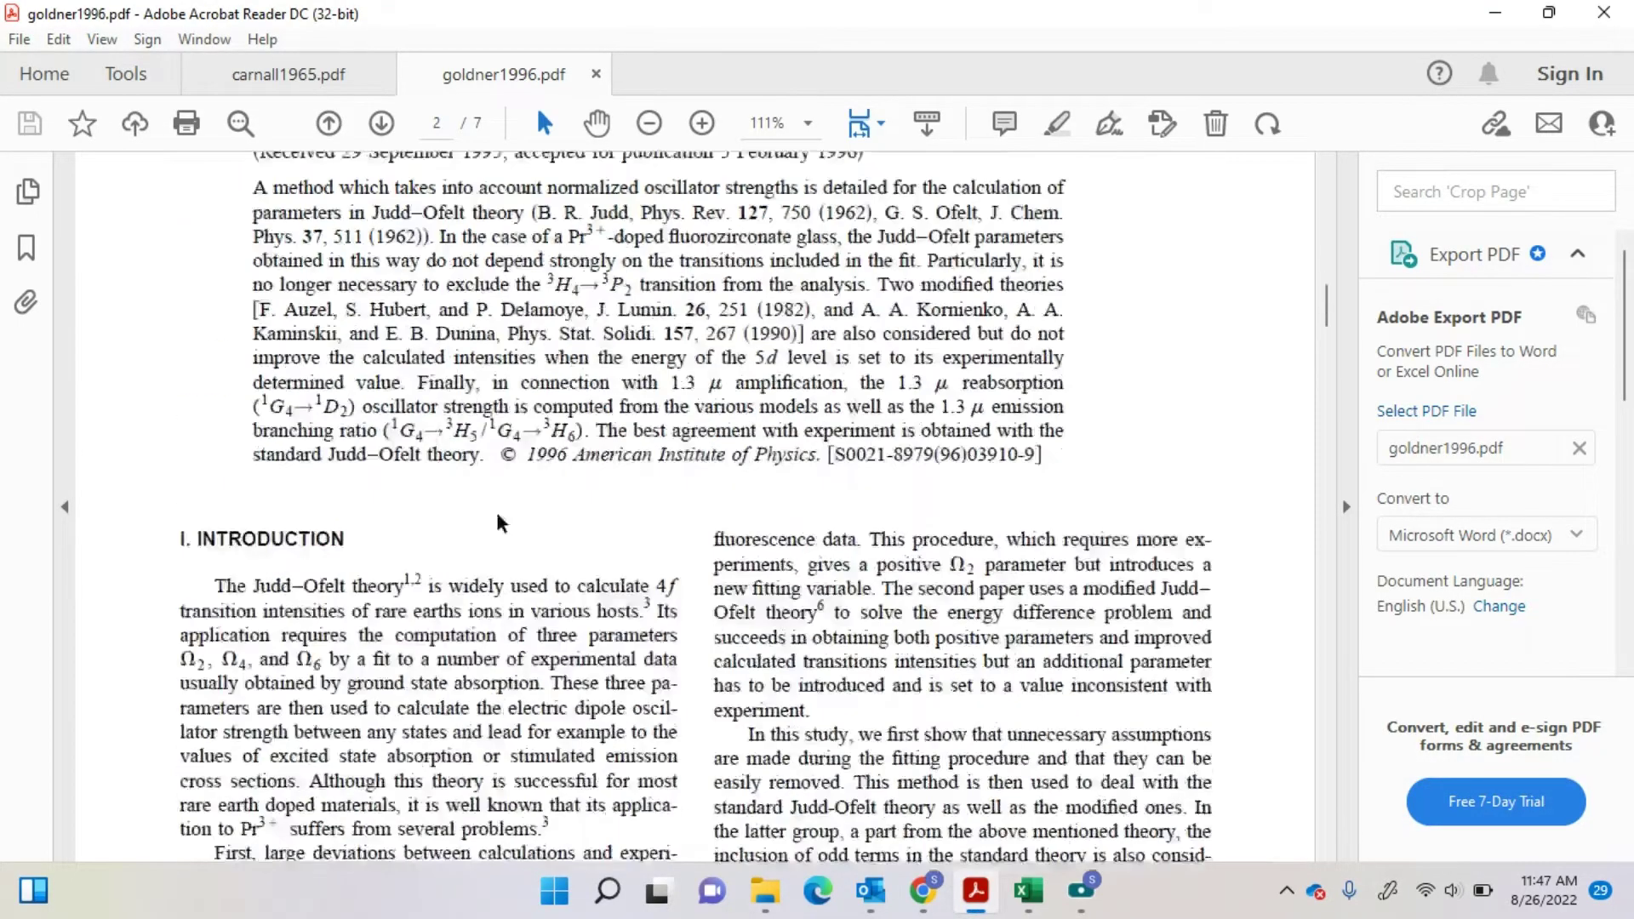
{"action": "scroll", "coordinate": [497, 510], "scroll_direction": "down", "scroll_amount": 3}
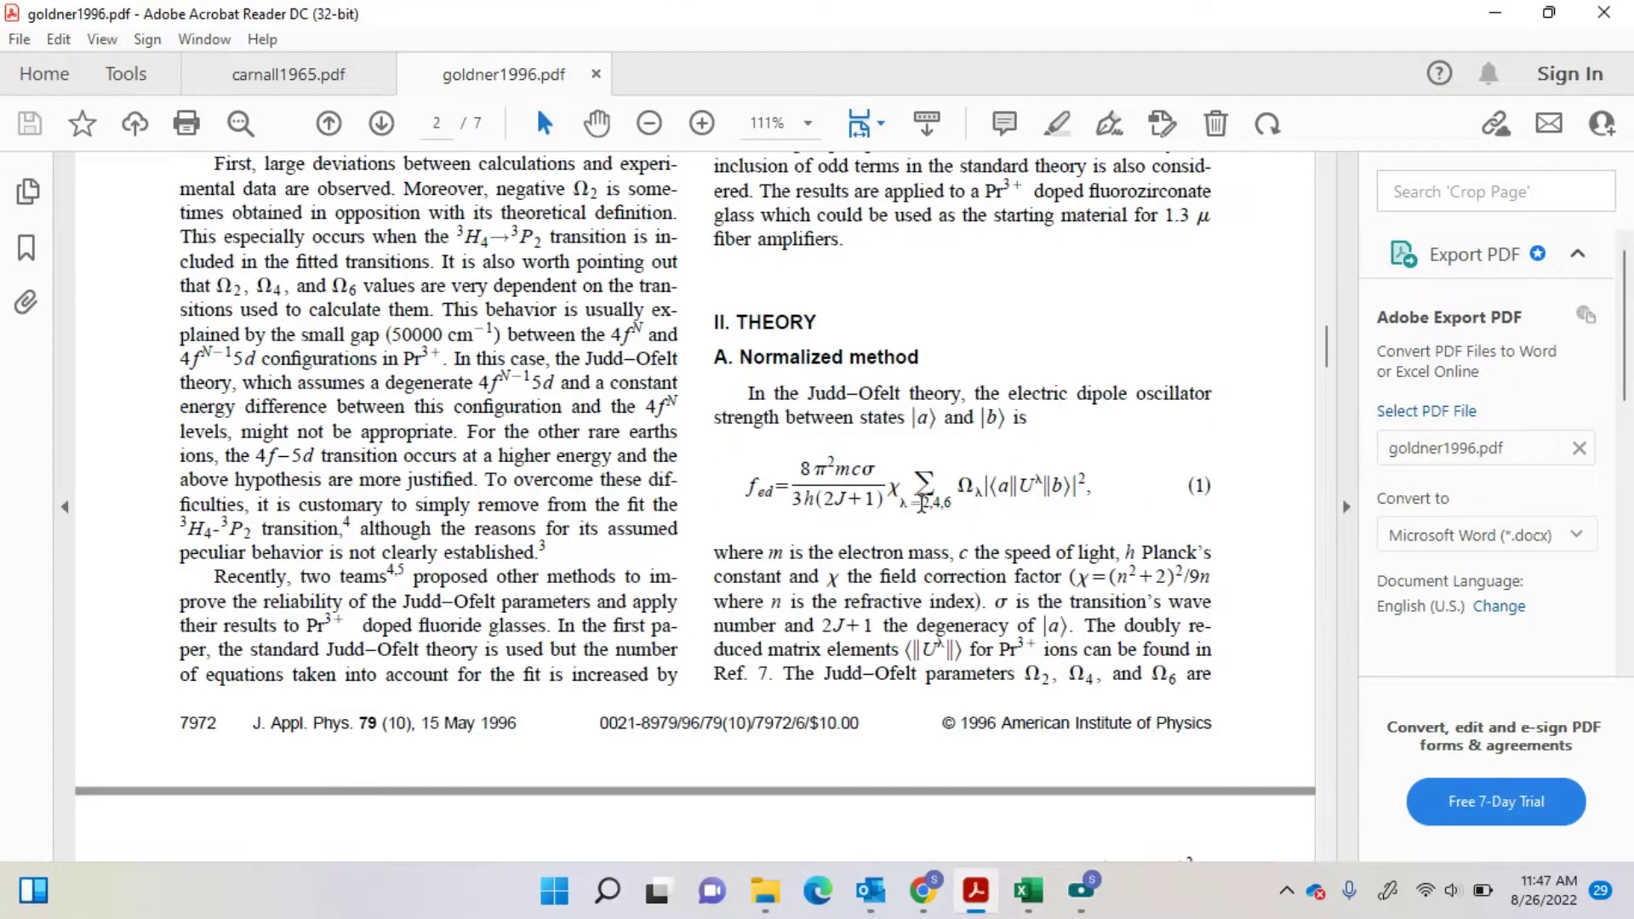
{"action": "left_click", "coordinate": [702, 124]}
{"action": "left_click", "coordinate": [702, 125]}
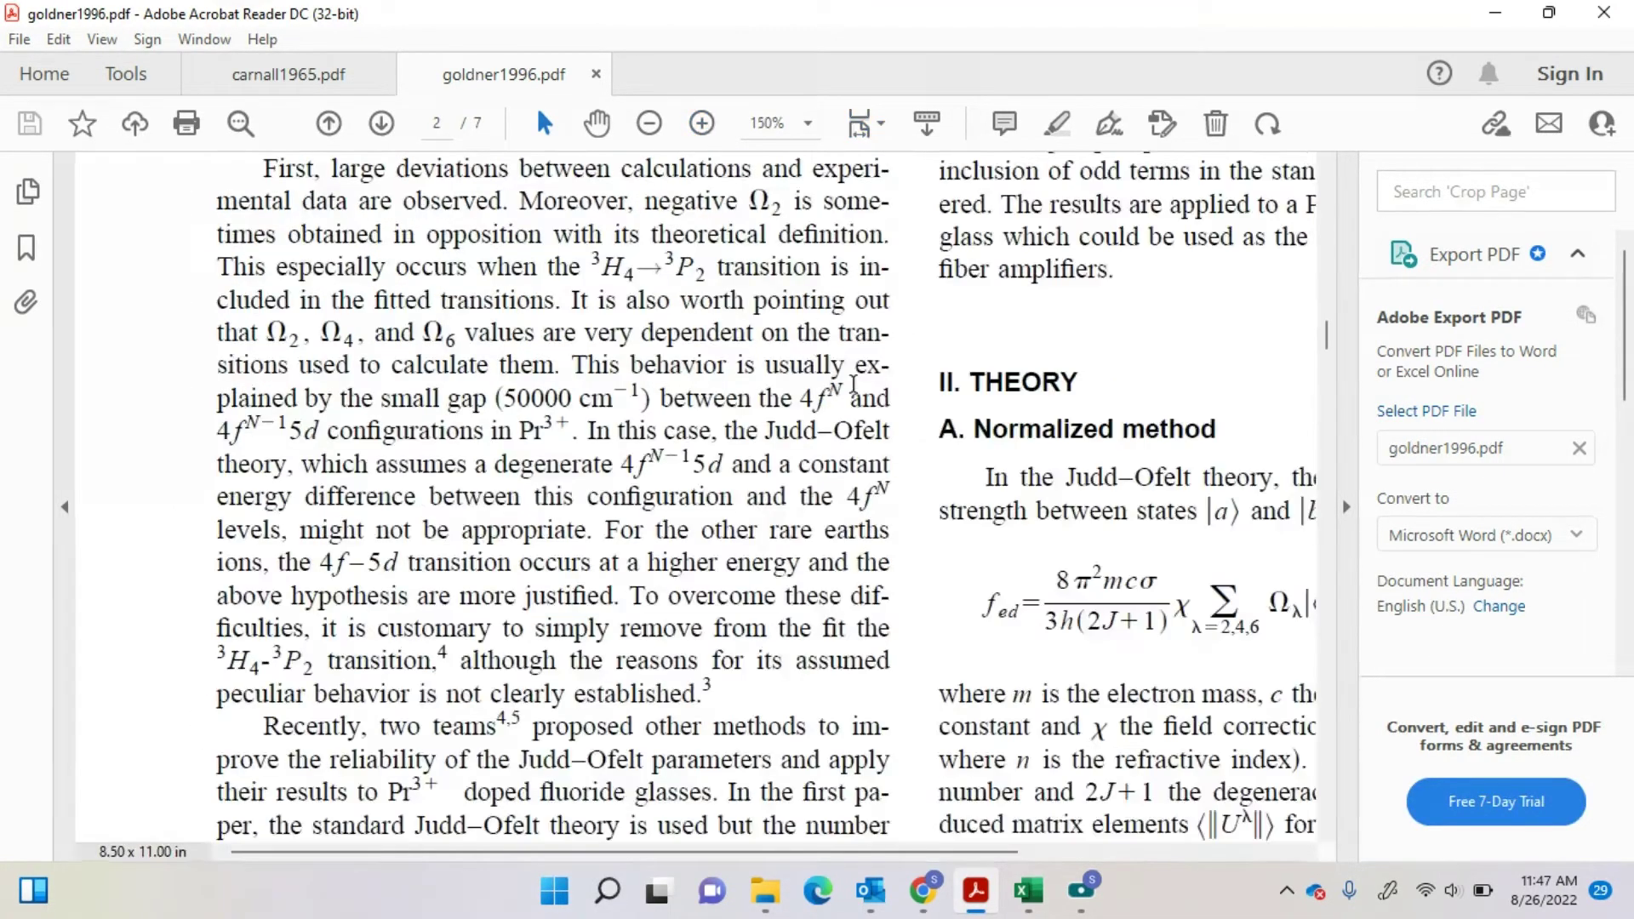
{"action": "left_click_drag", "start_coordinate": [926, 849], "coordinate": [1126, 863]}
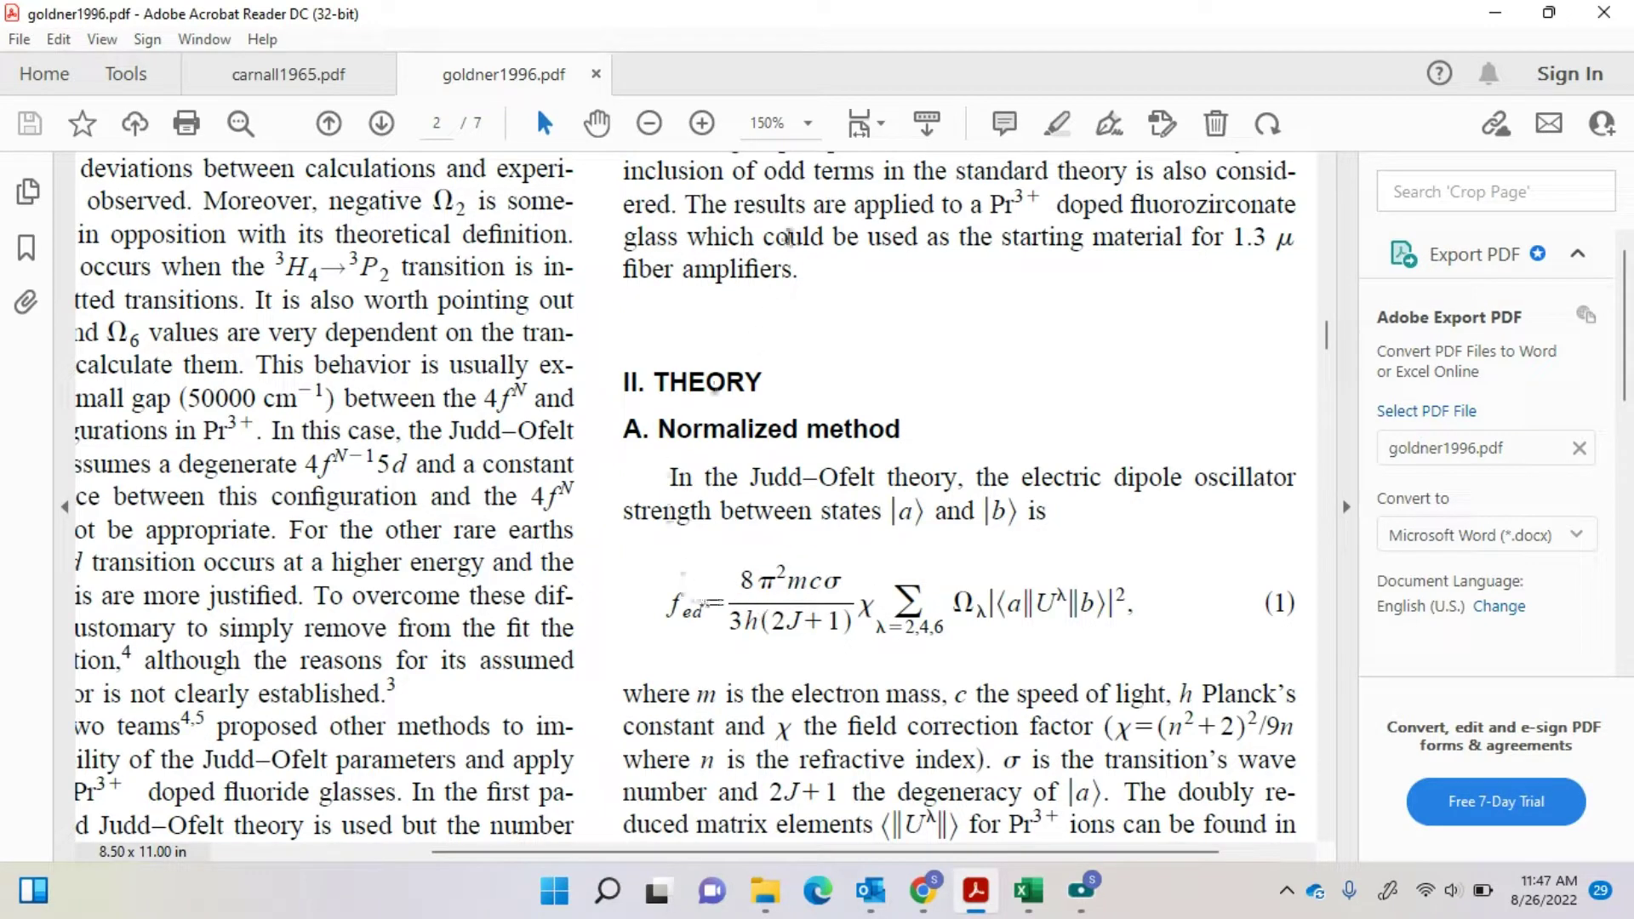
- Add a Fill & Sign text label 'constant' above the numerator of equation (1)
{"action": "left_click", "coordinate": [1105, 131]}
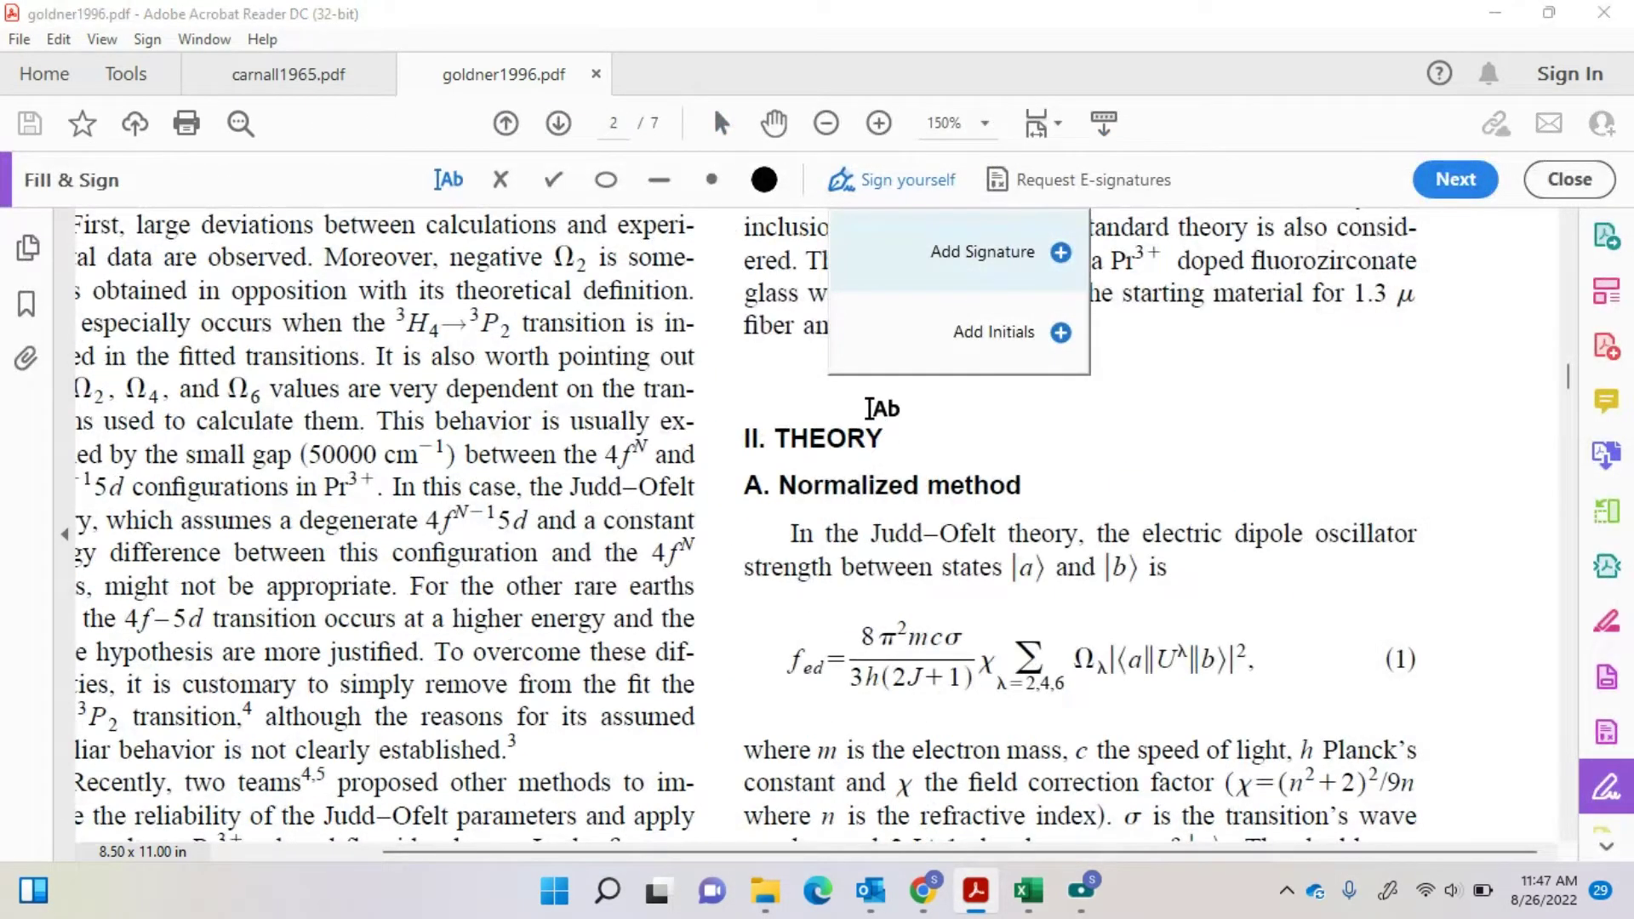
{"action": "left_click", "coordinate": [789, 636]}
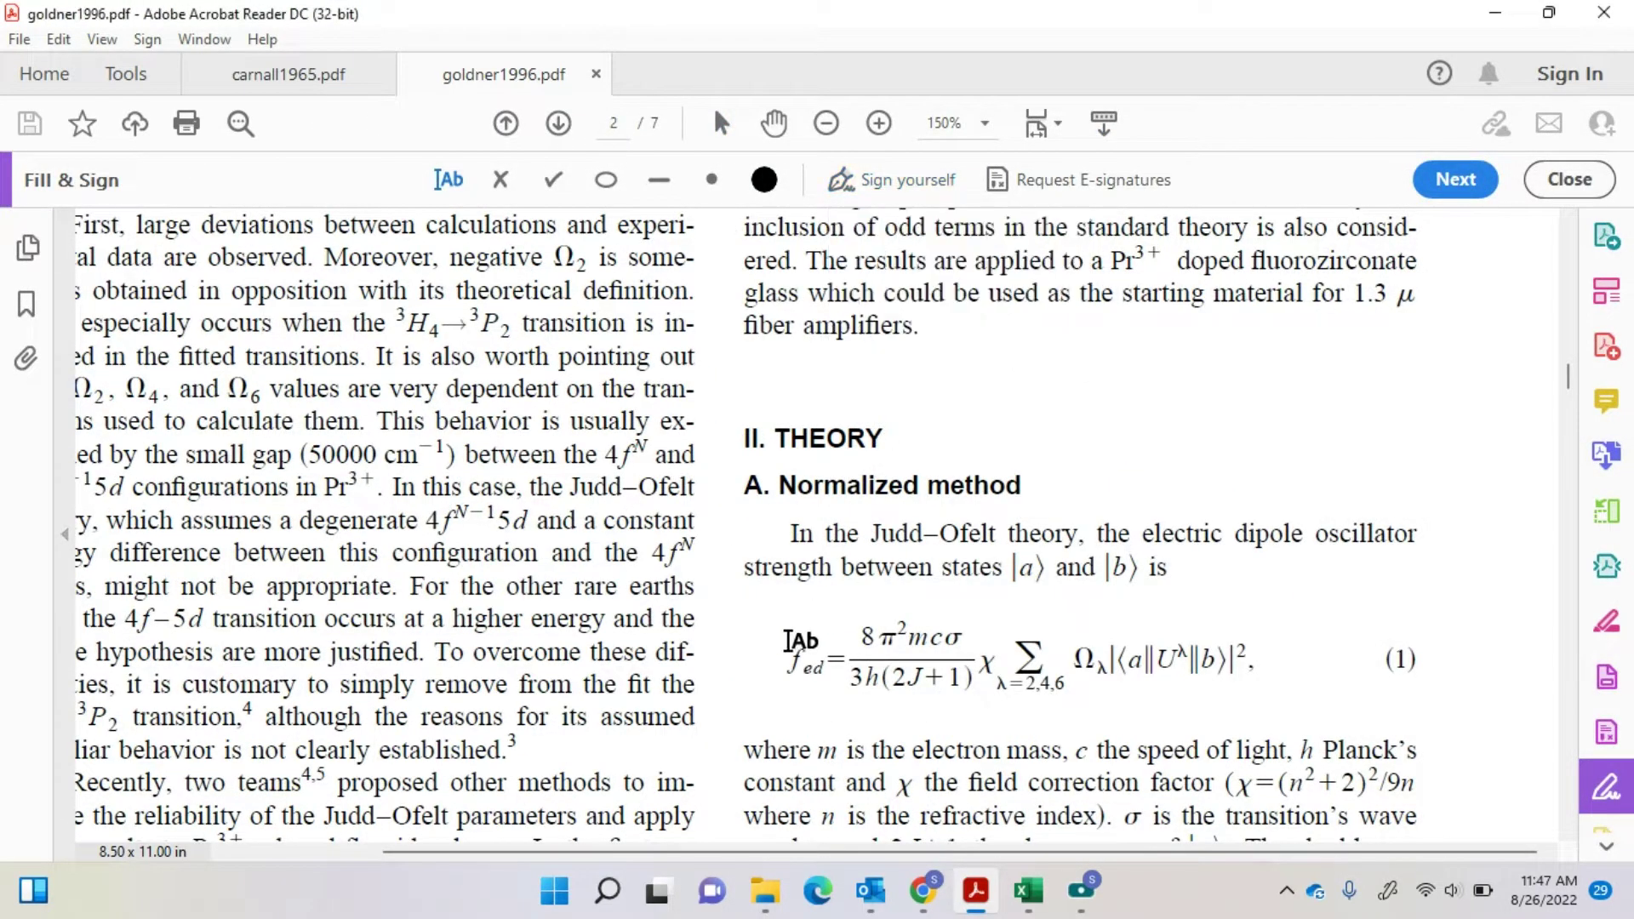
{"action": "left_click", "coordinate": [789, 634]}
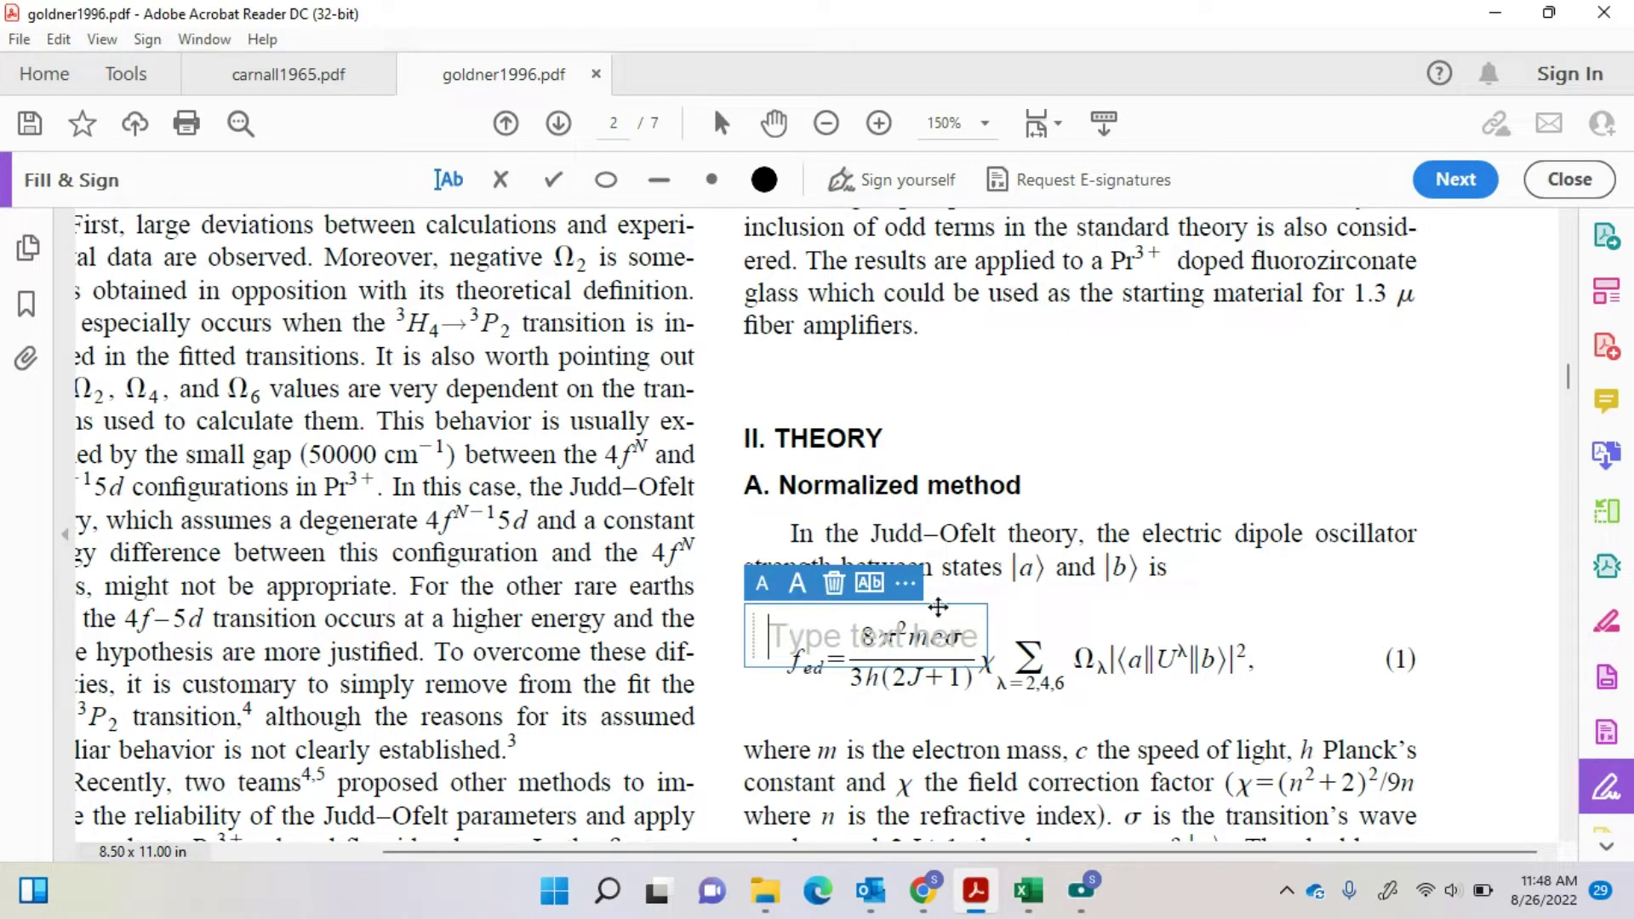
{"action": "left_click", "coordinate": [833, 588]}
{"action": "left_click", "coordinate": [858, 607]}
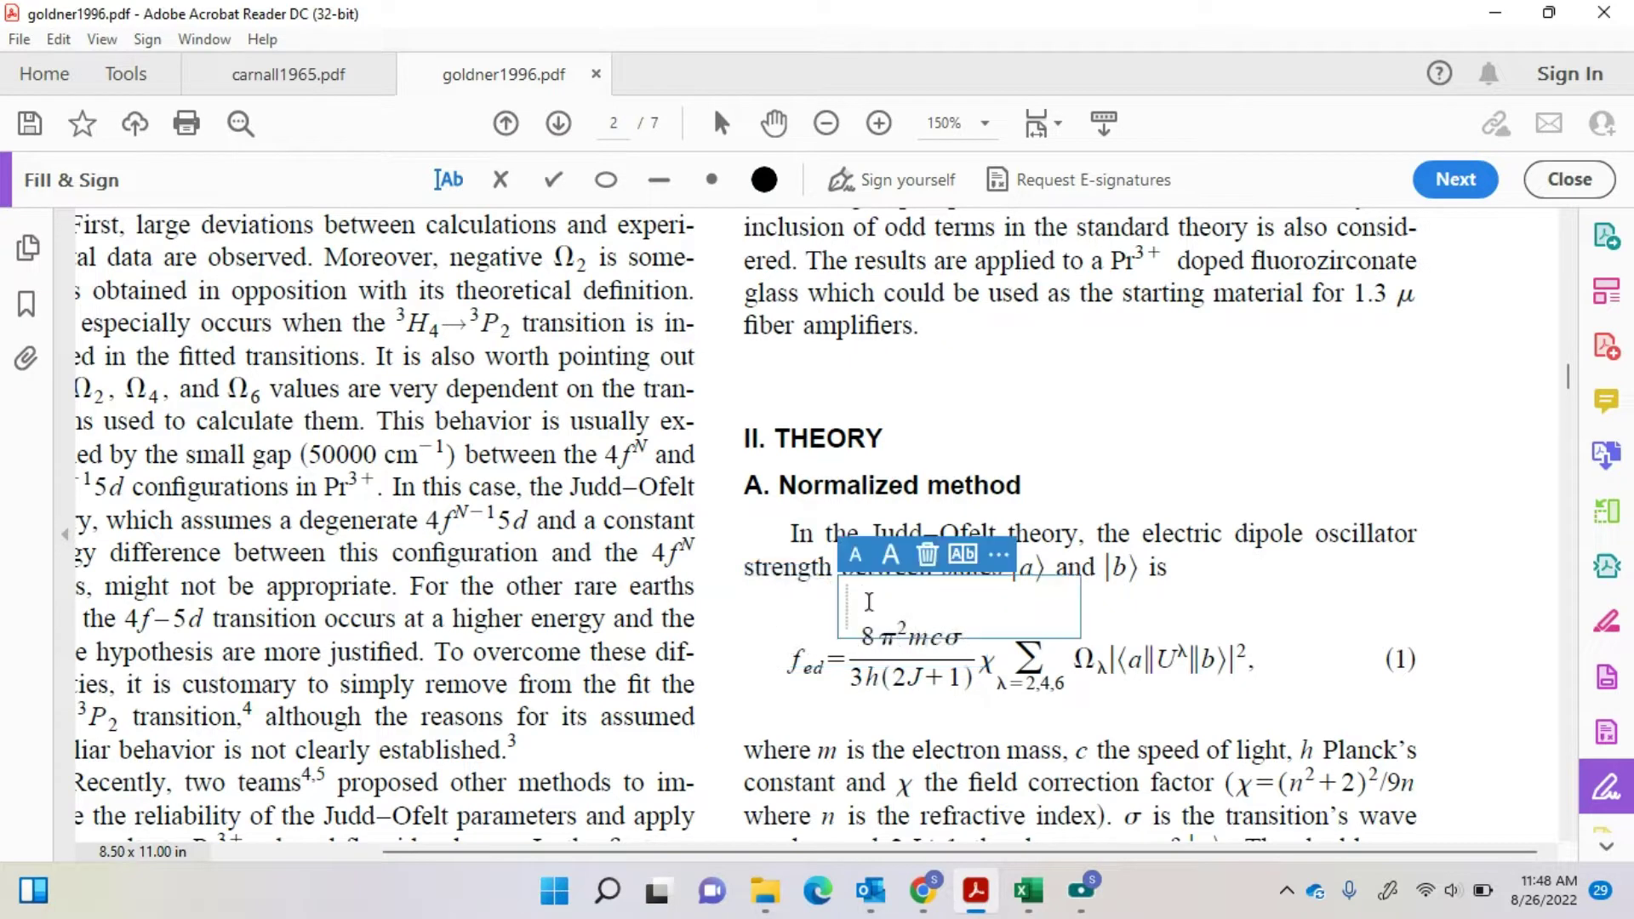
{"action": "type", "text": "c"}
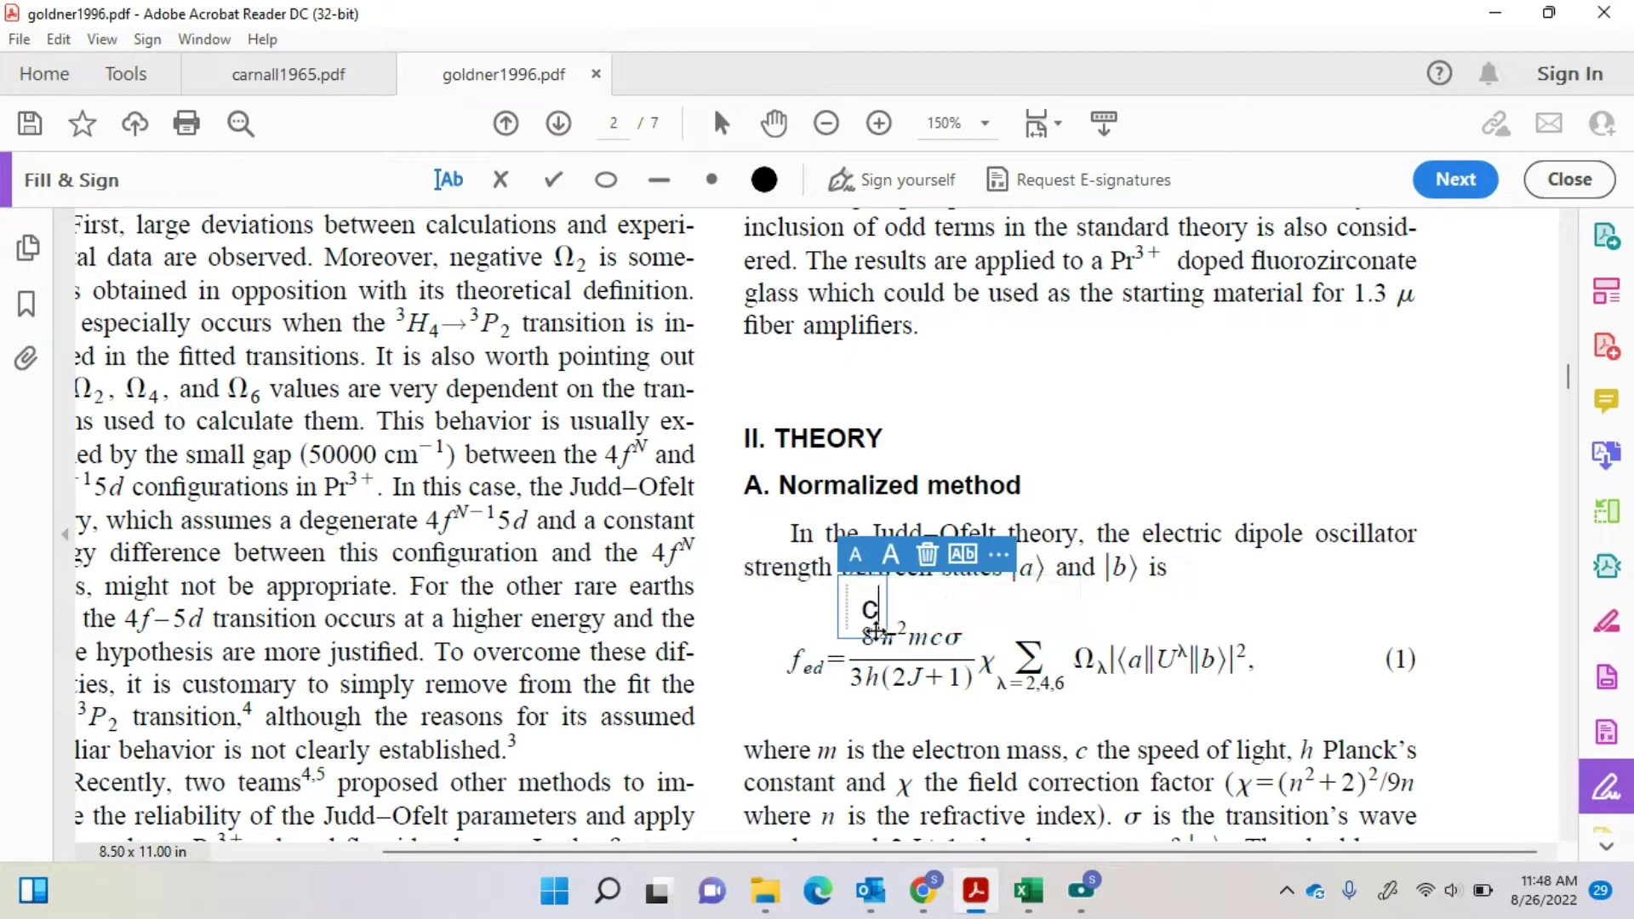
{"action": "type", "text": "onstant"}
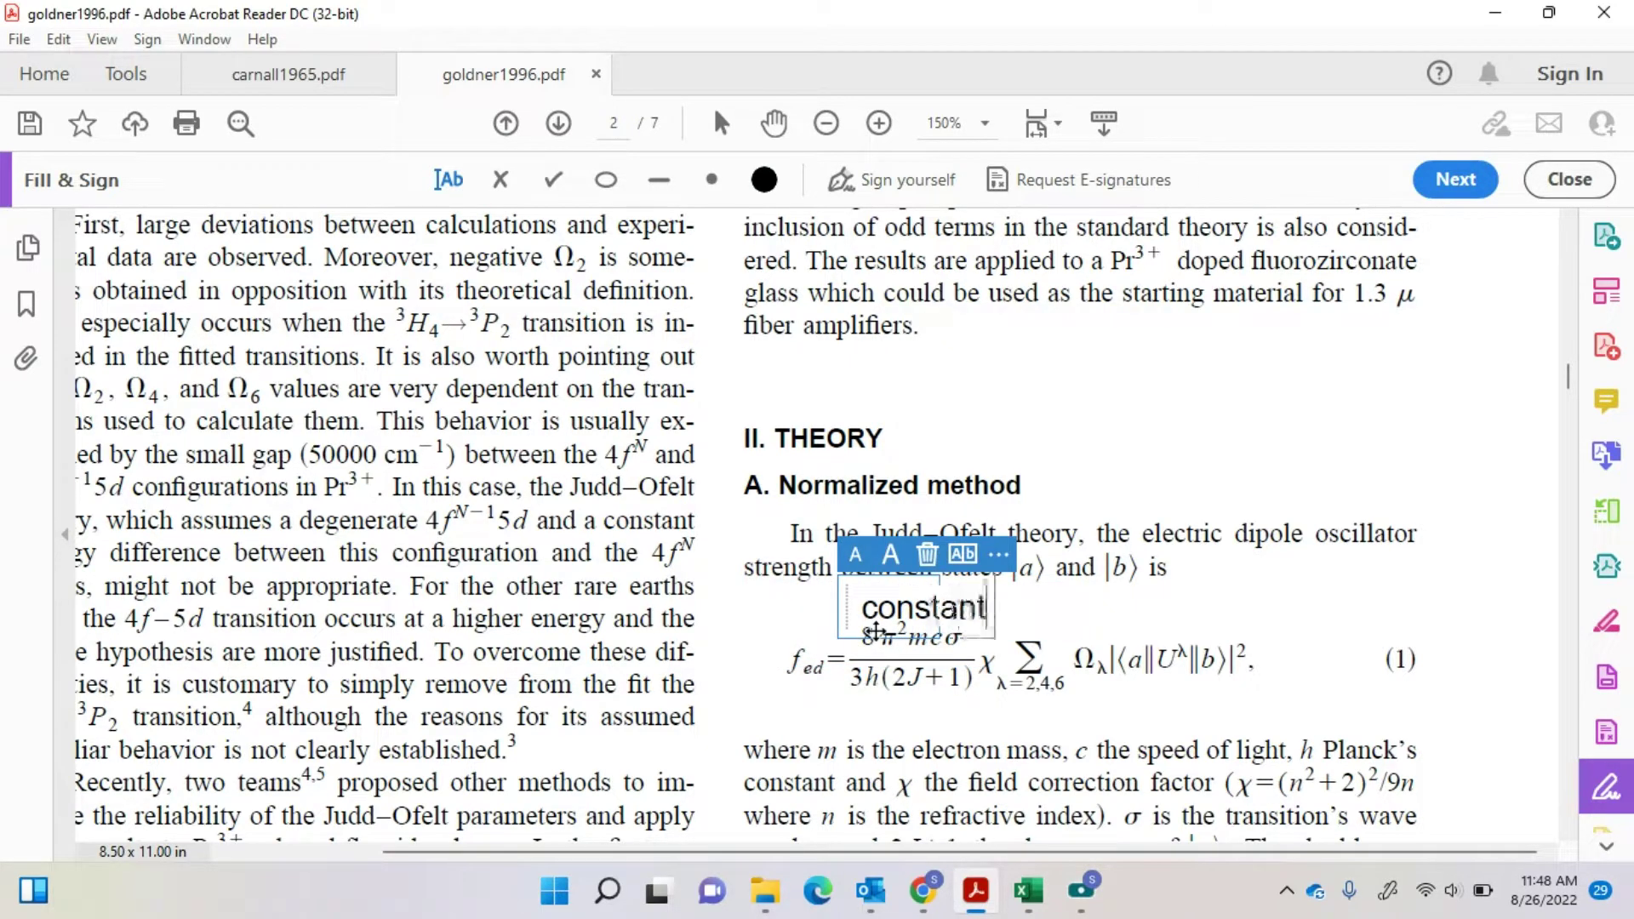
{"action": "left_click", "coordinate": [912, 656]}
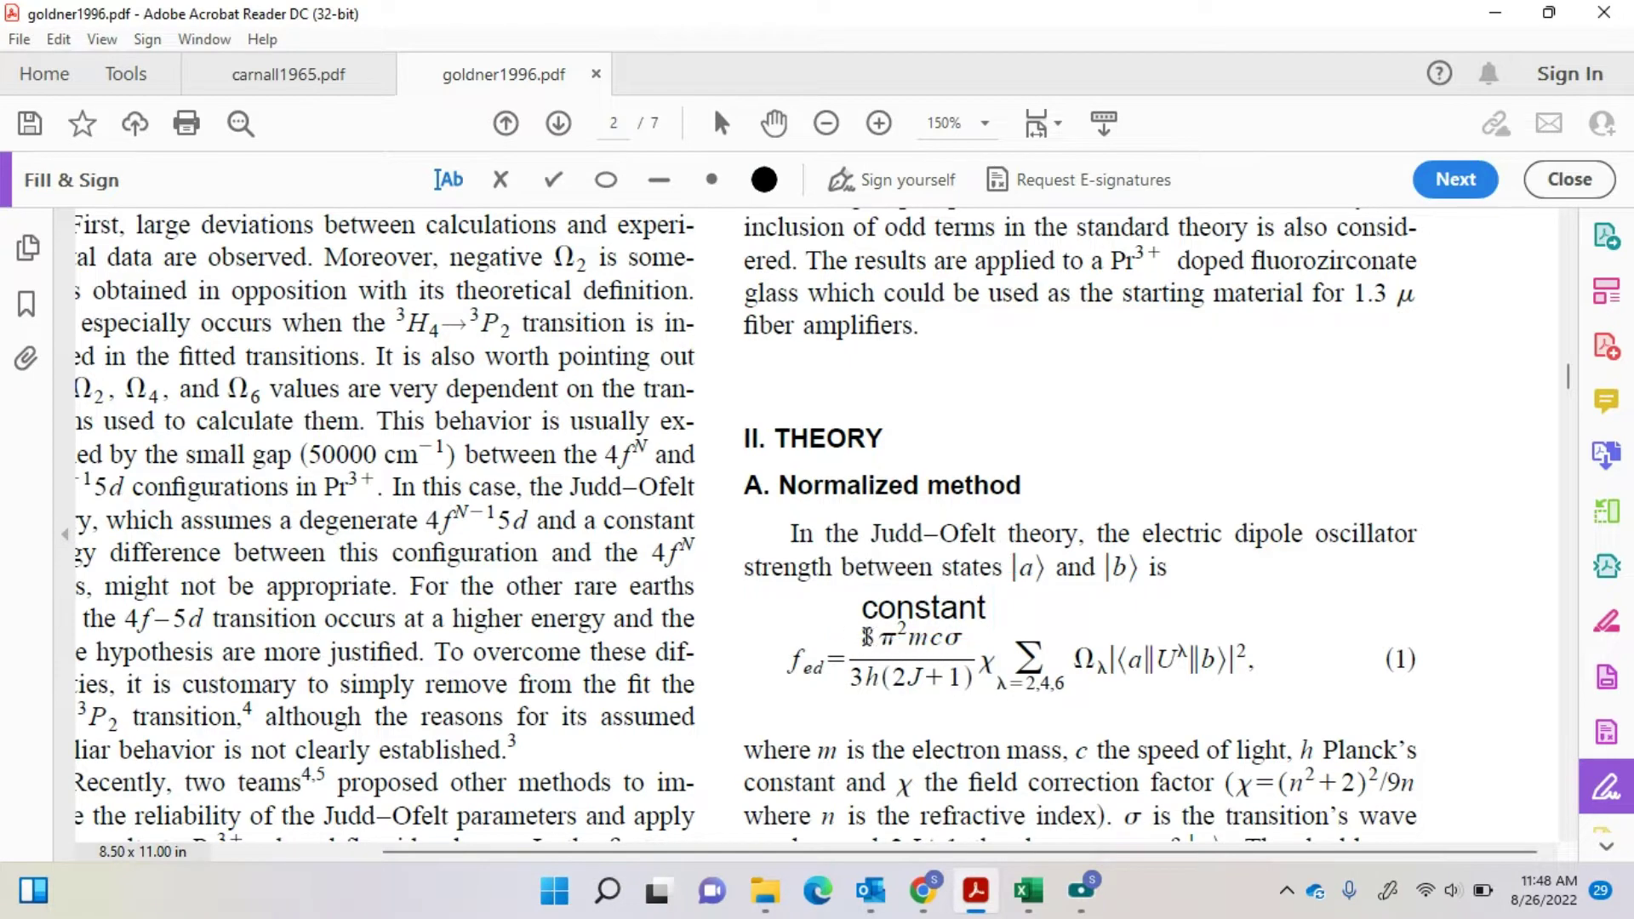
{"action": "left_click", "coordinate": [923, 608]}
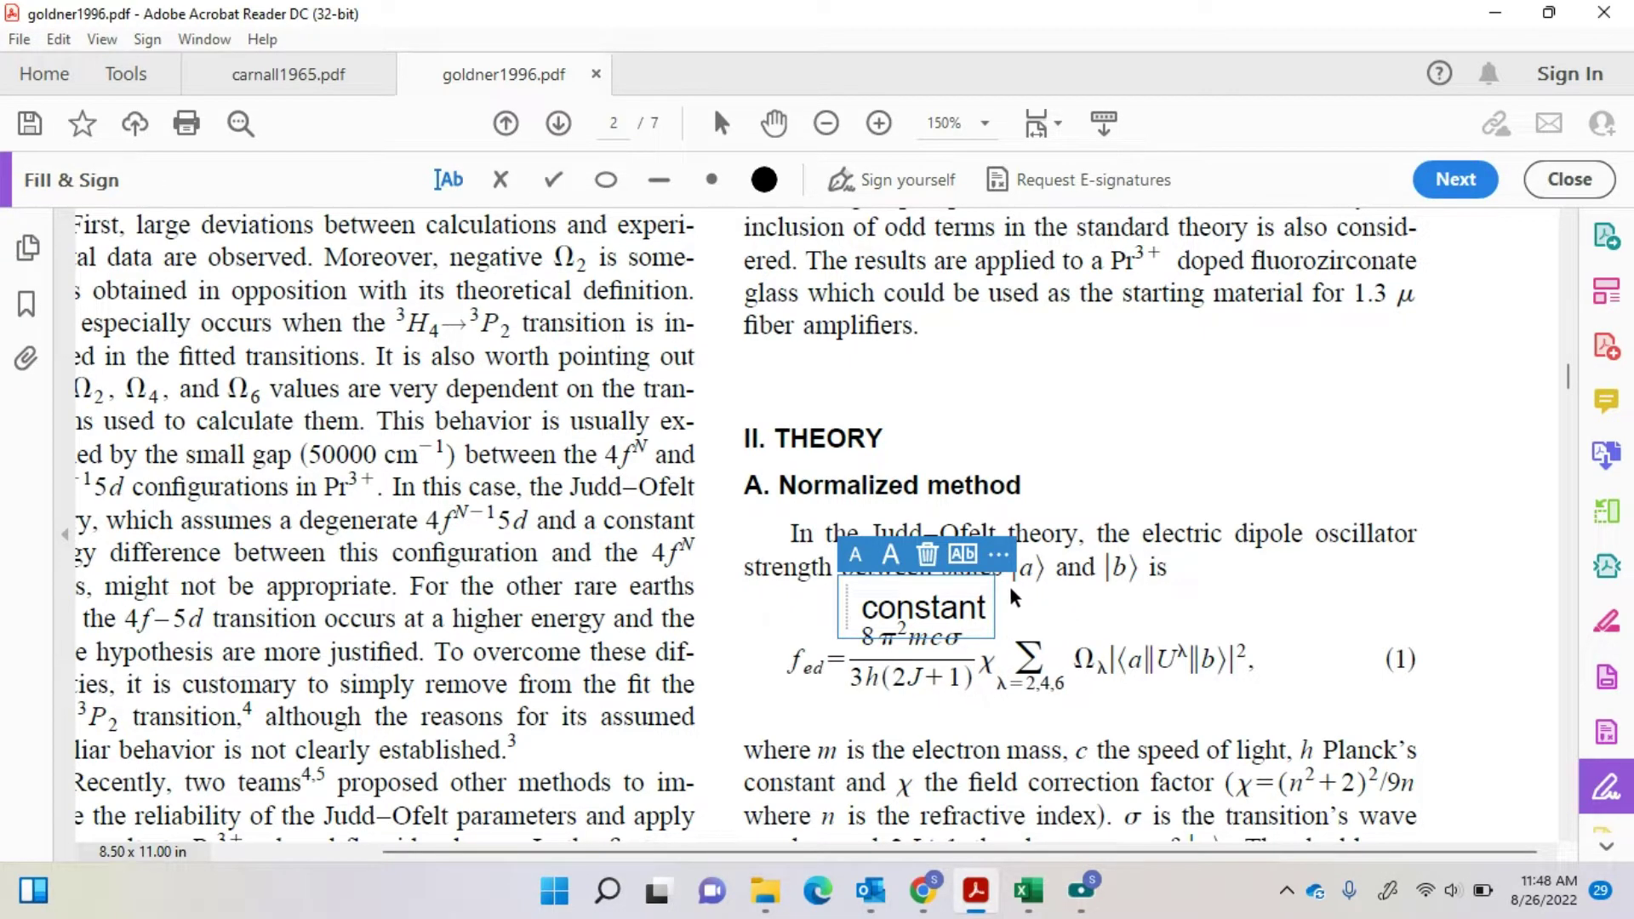
- Add an 'x' text mark and move it above the Ω term of equation (1)
{"action": "left_click", "coordinate": [1043, 610]}
{"action": "left_click", "coordinate": [1057, 605]}
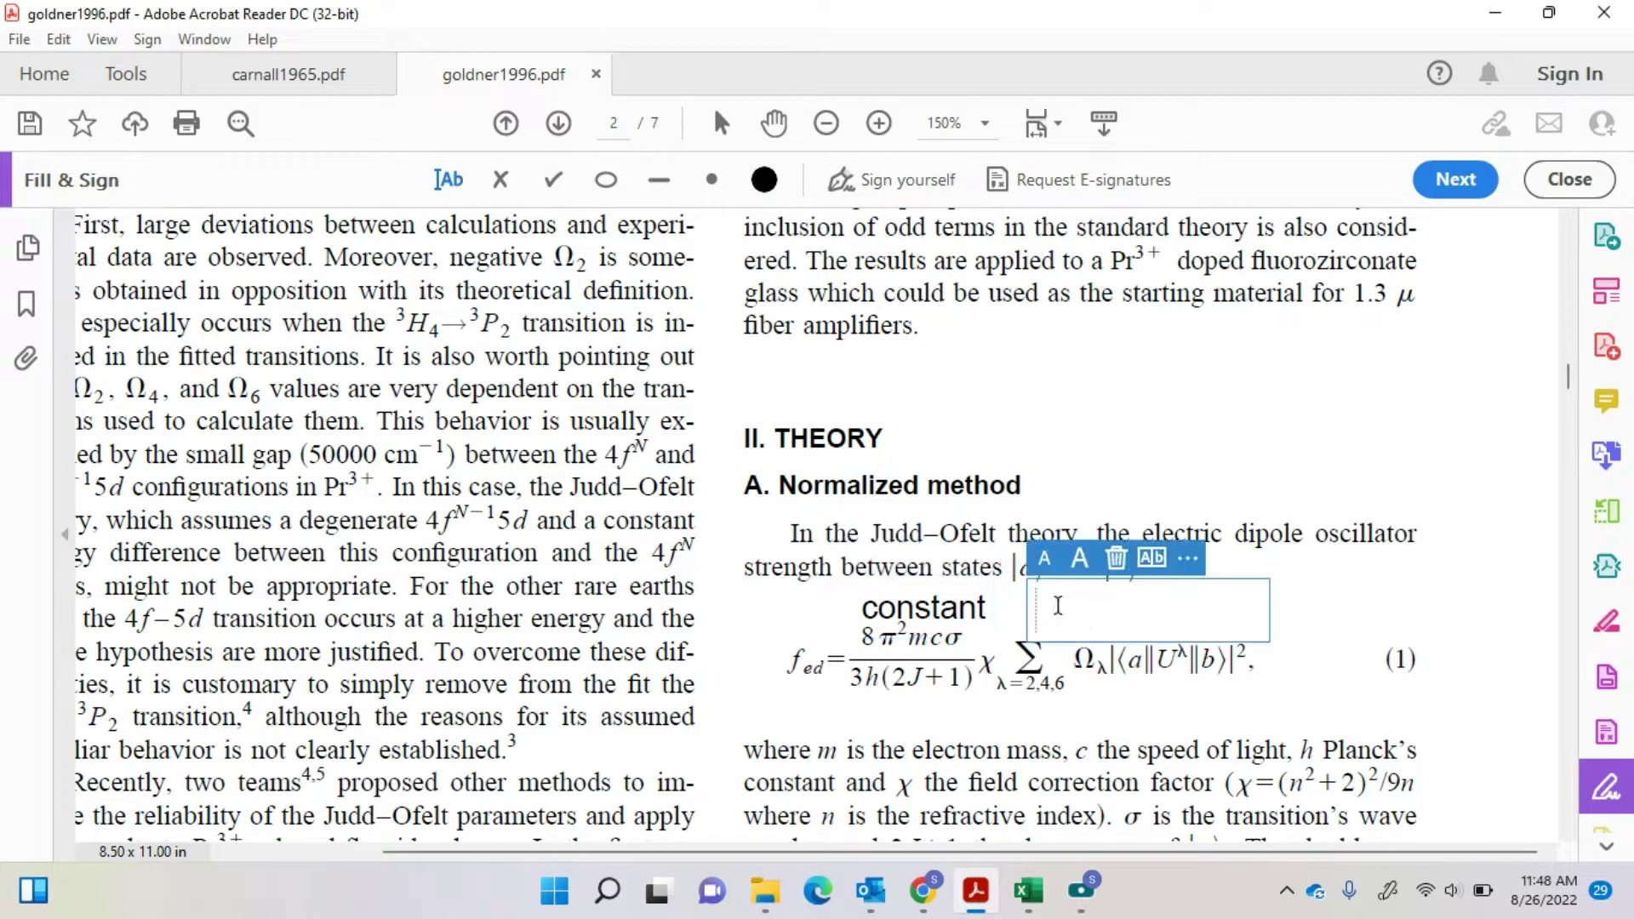
{"action": "type", "text": "x"}
{"action": "left_click", "coordinate": [1080, 634]}
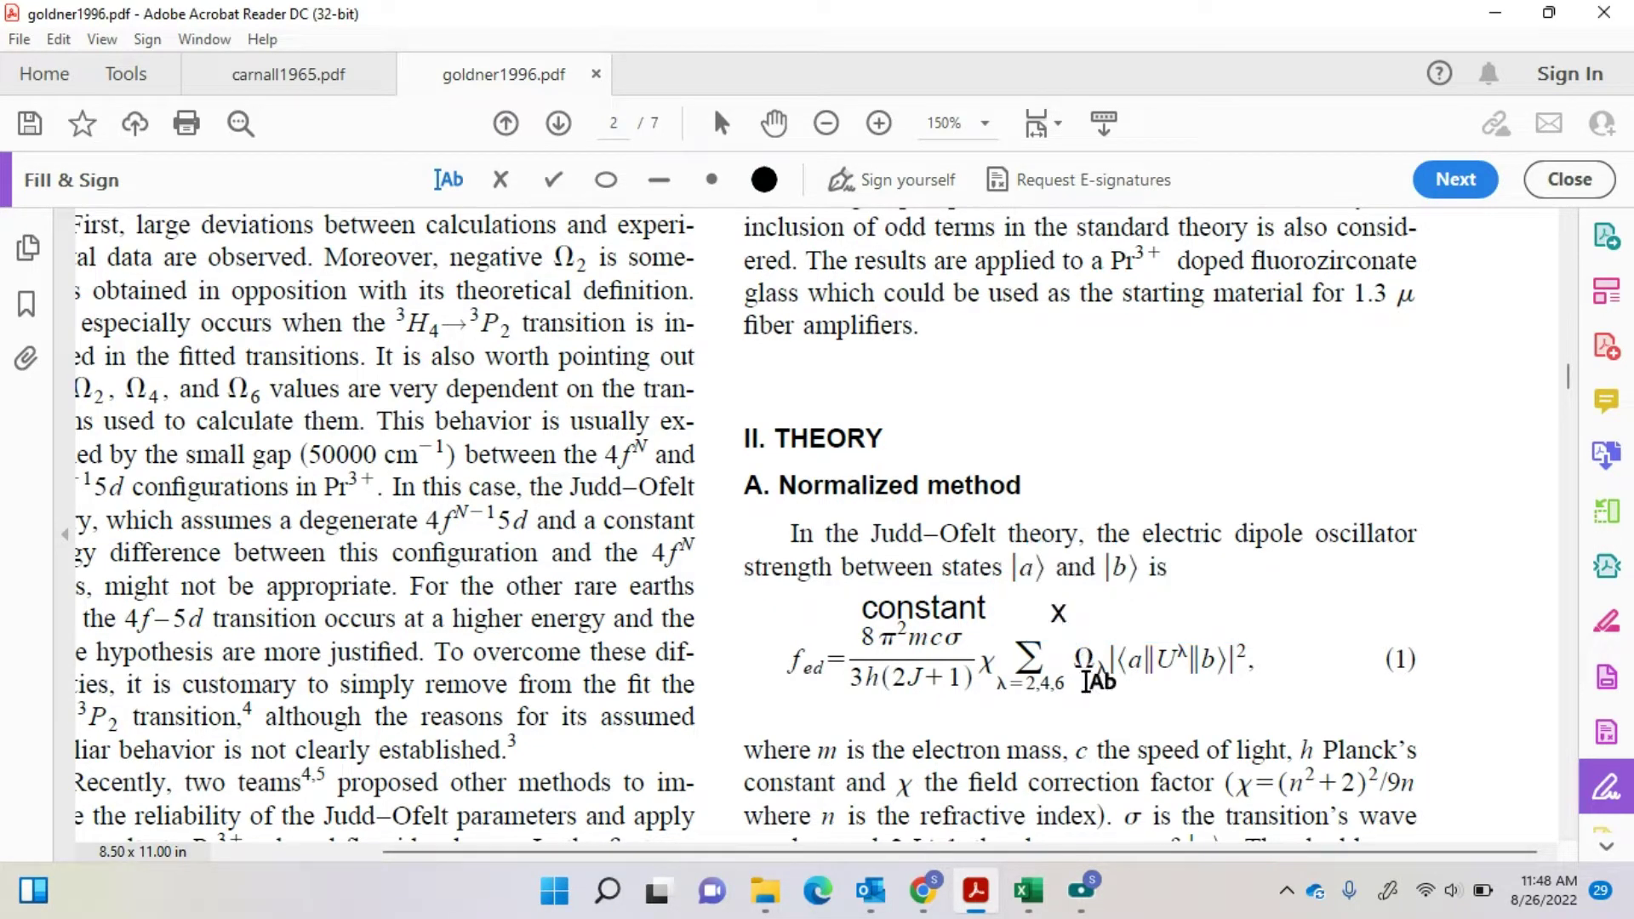
{"action": "left_click", "coordinate": [1059, 611]}
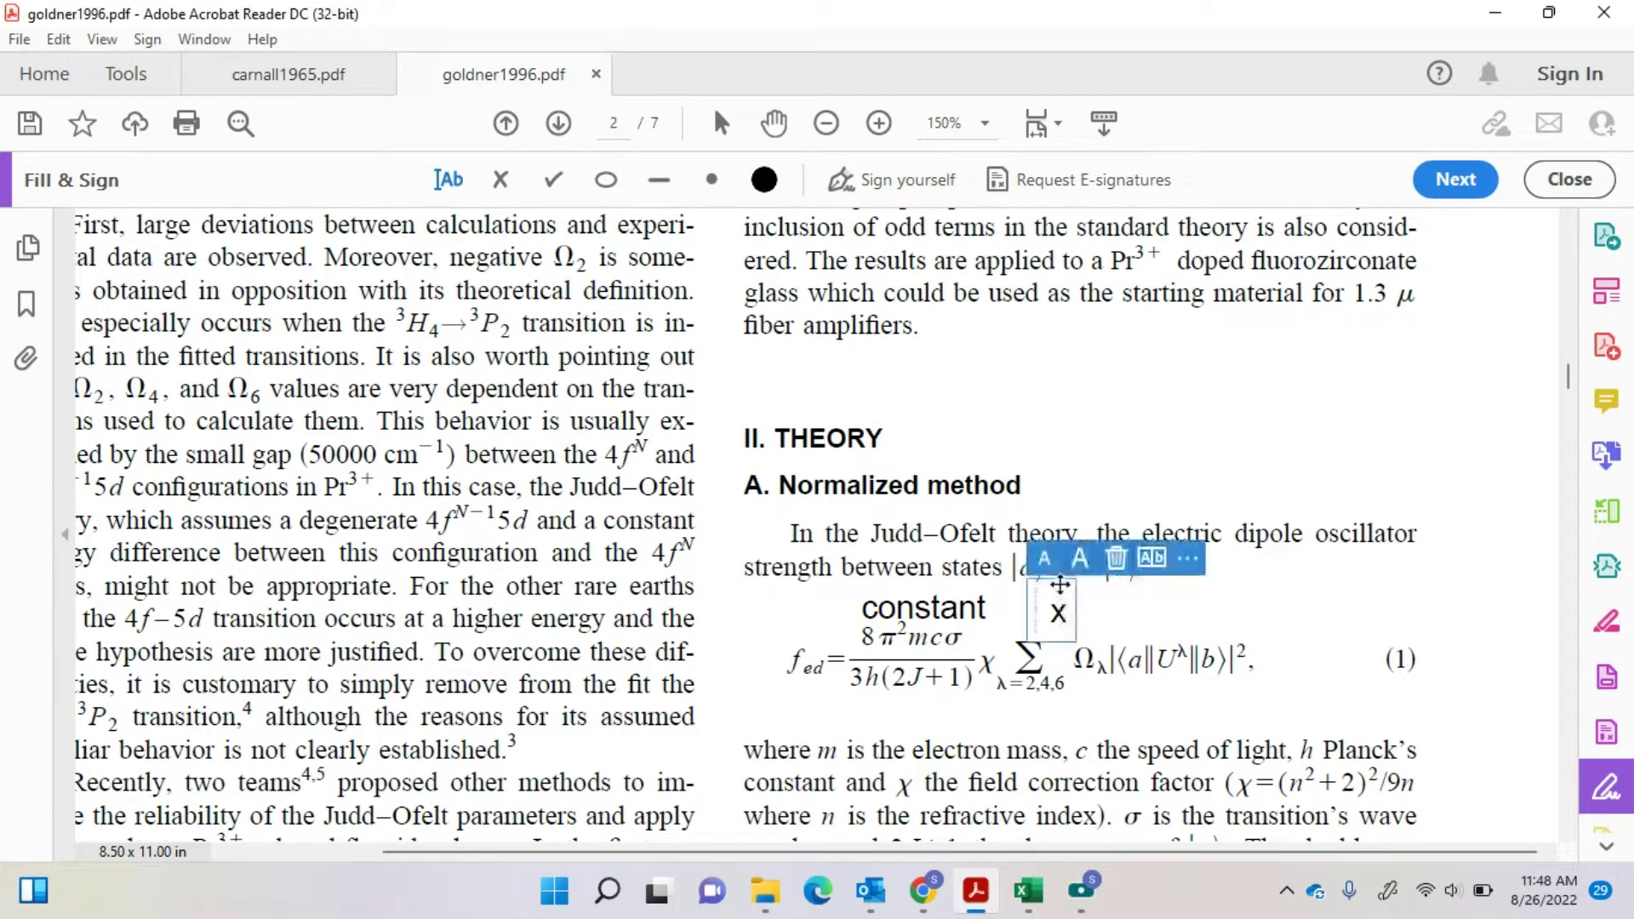
{"action": "left_click_drag", "start_coordinate": [1060, 584], "coordinate": [1084, 600]}
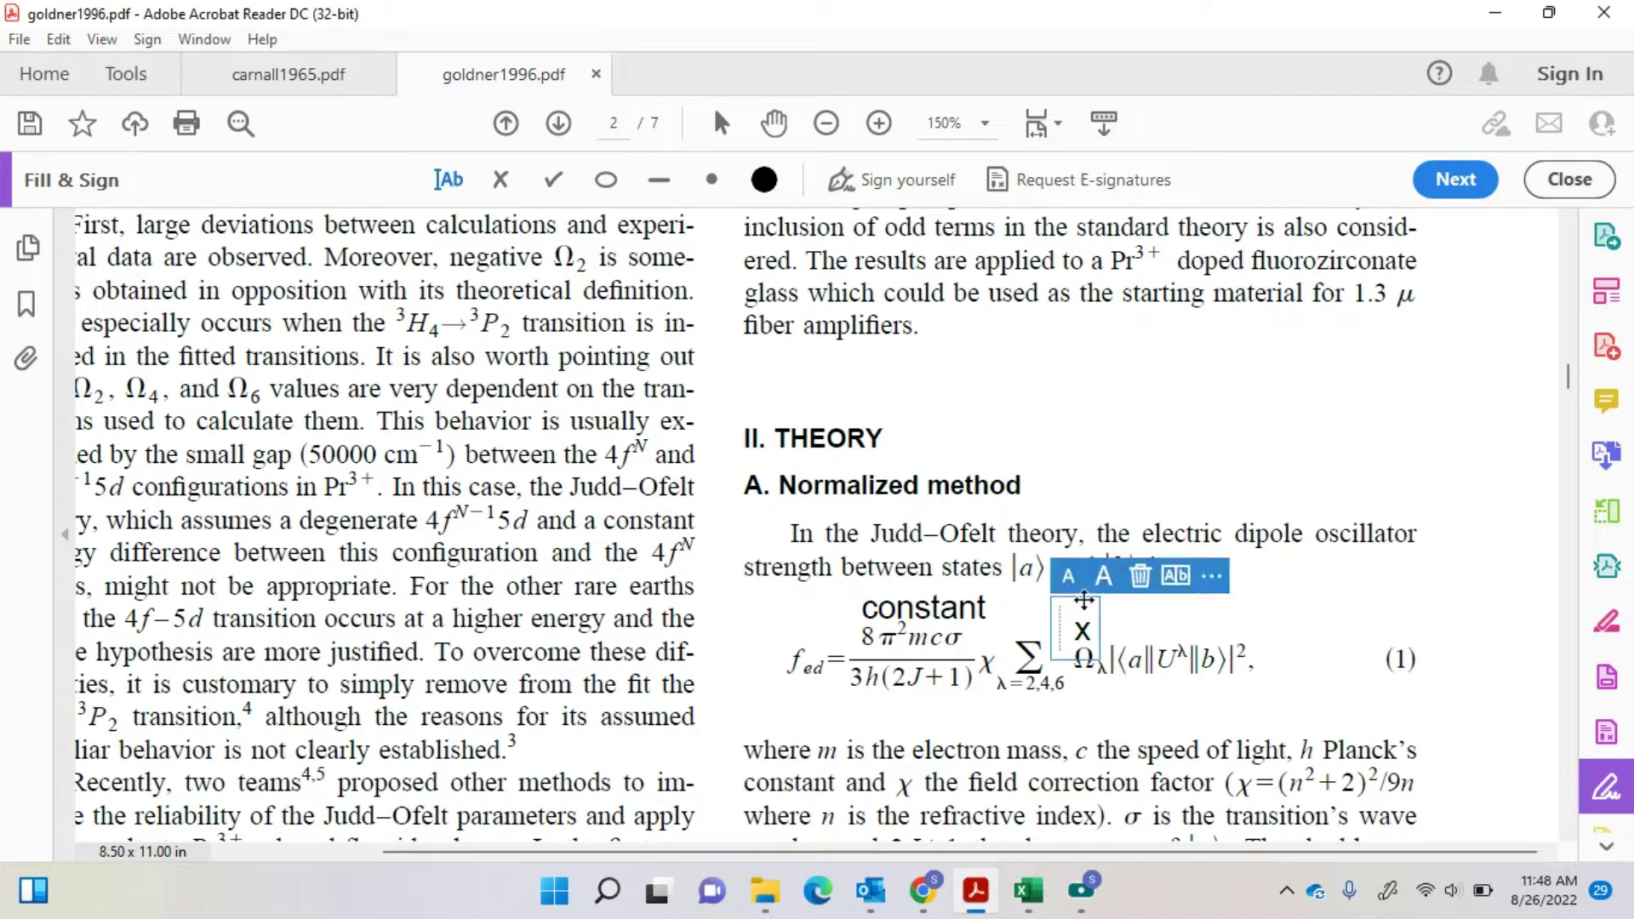
{"action": "left_click", "coordinate": [1149, 635]}
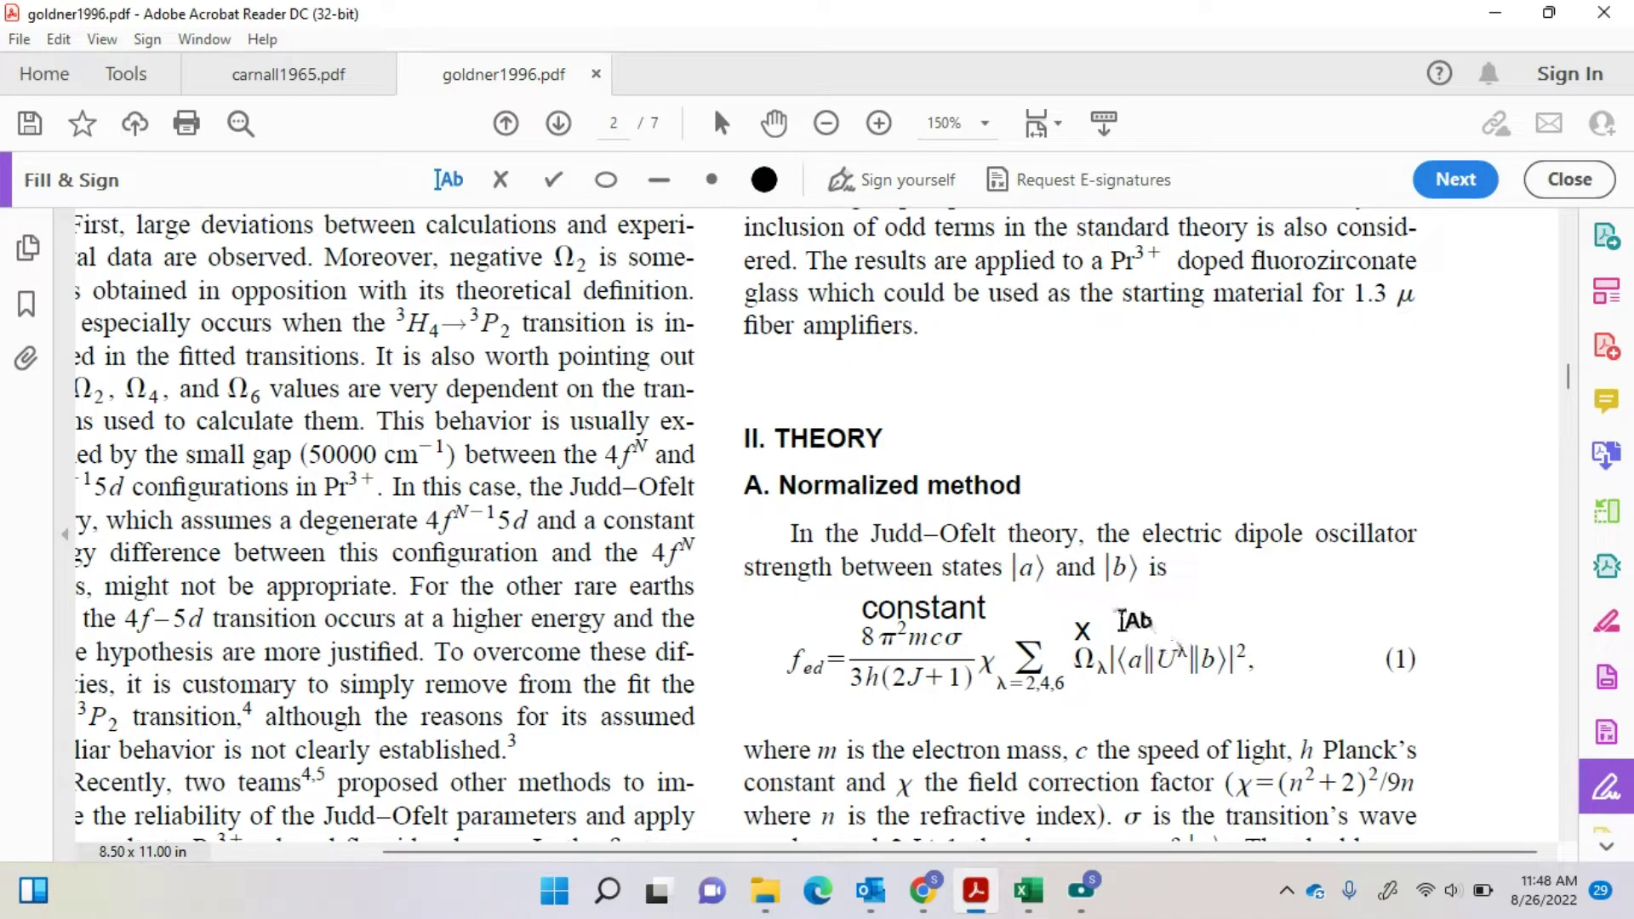
- Add a two-steps-smaller label 'Reduced matrix, A' beside the x over the matrix-element term
{"action": "left_click", "coordinate": [1111, 623]}
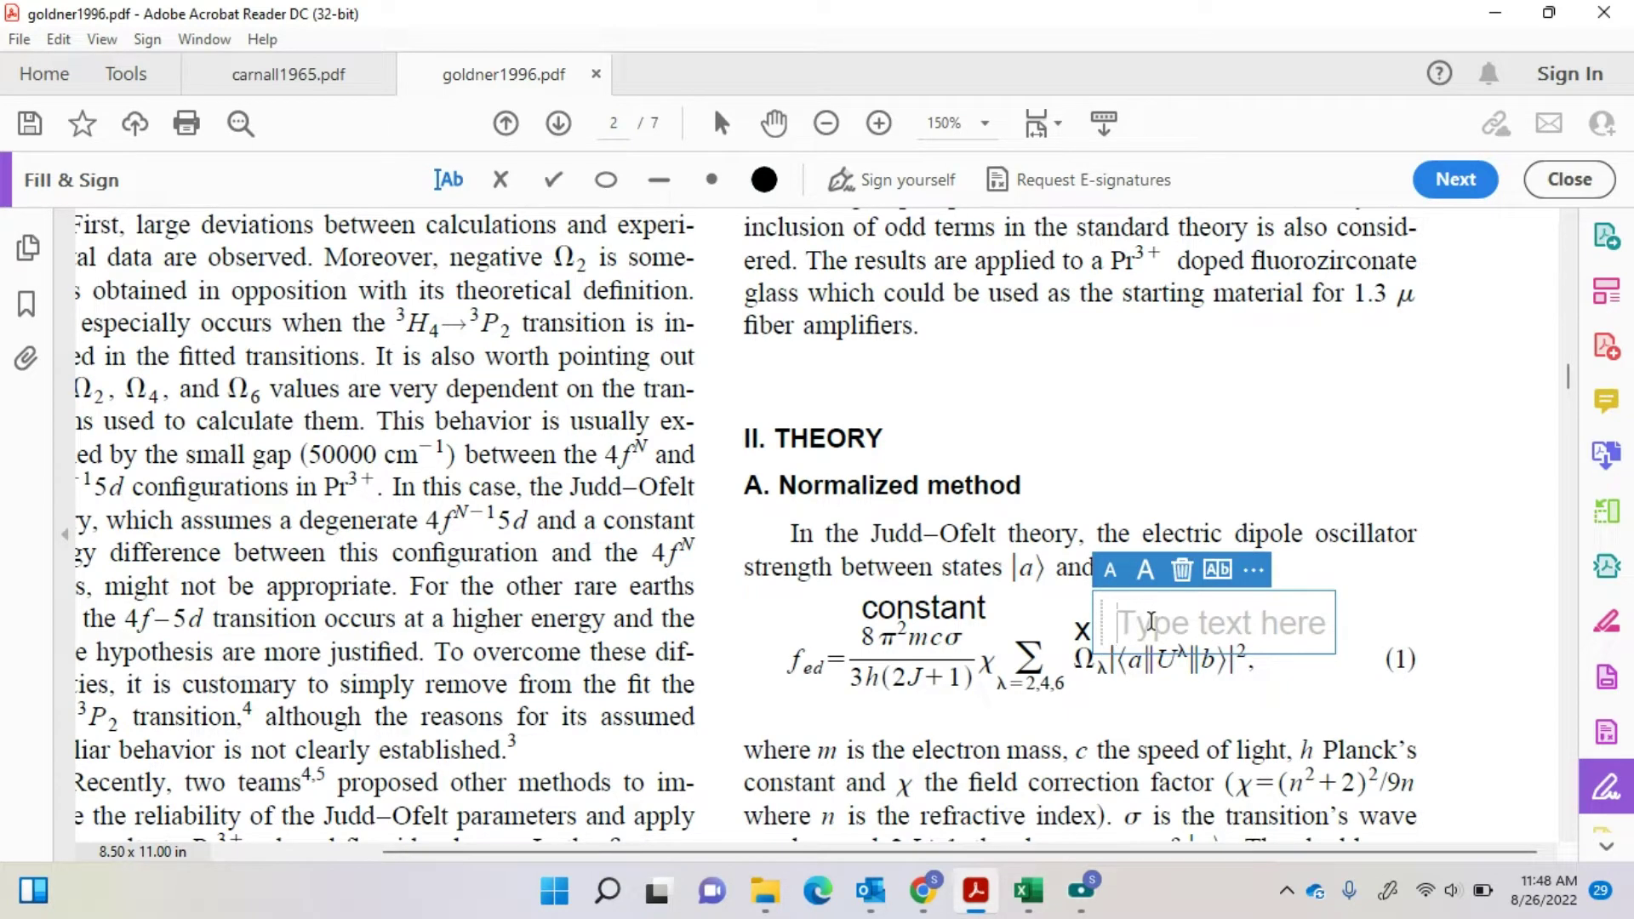
{"action": "type", "text": "R"}
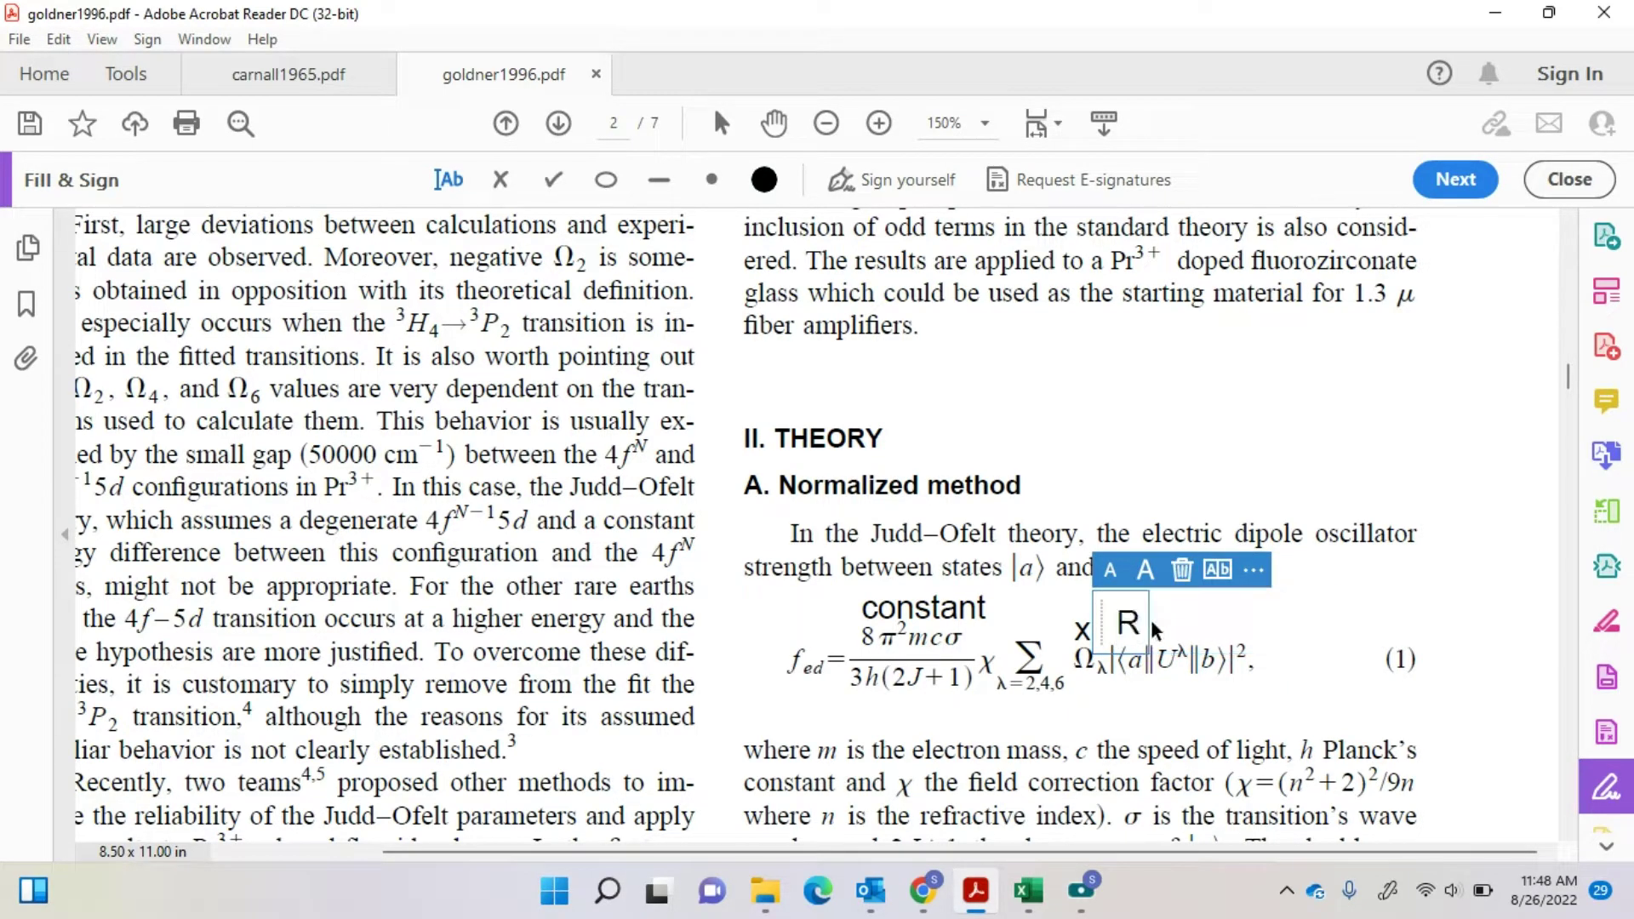
{"action": "type", "text": "educe d"}
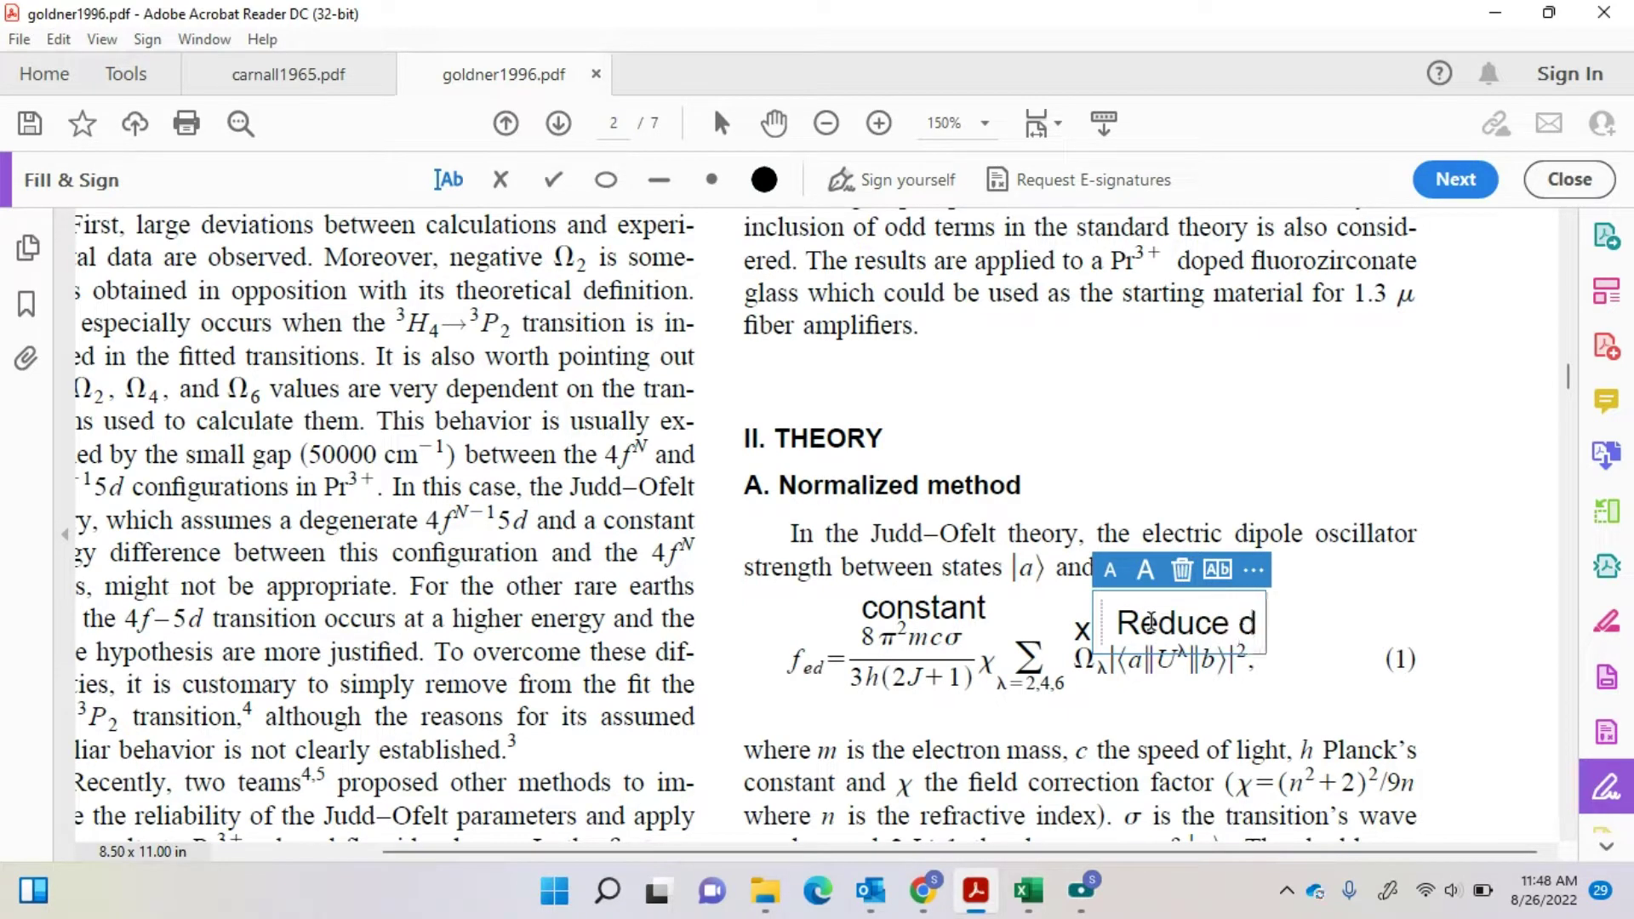
{"action": "key", "text": "BackSpace"}
{"action": "key", "text": "BackSpace"}
{"action": "type", "text": "d matri"}
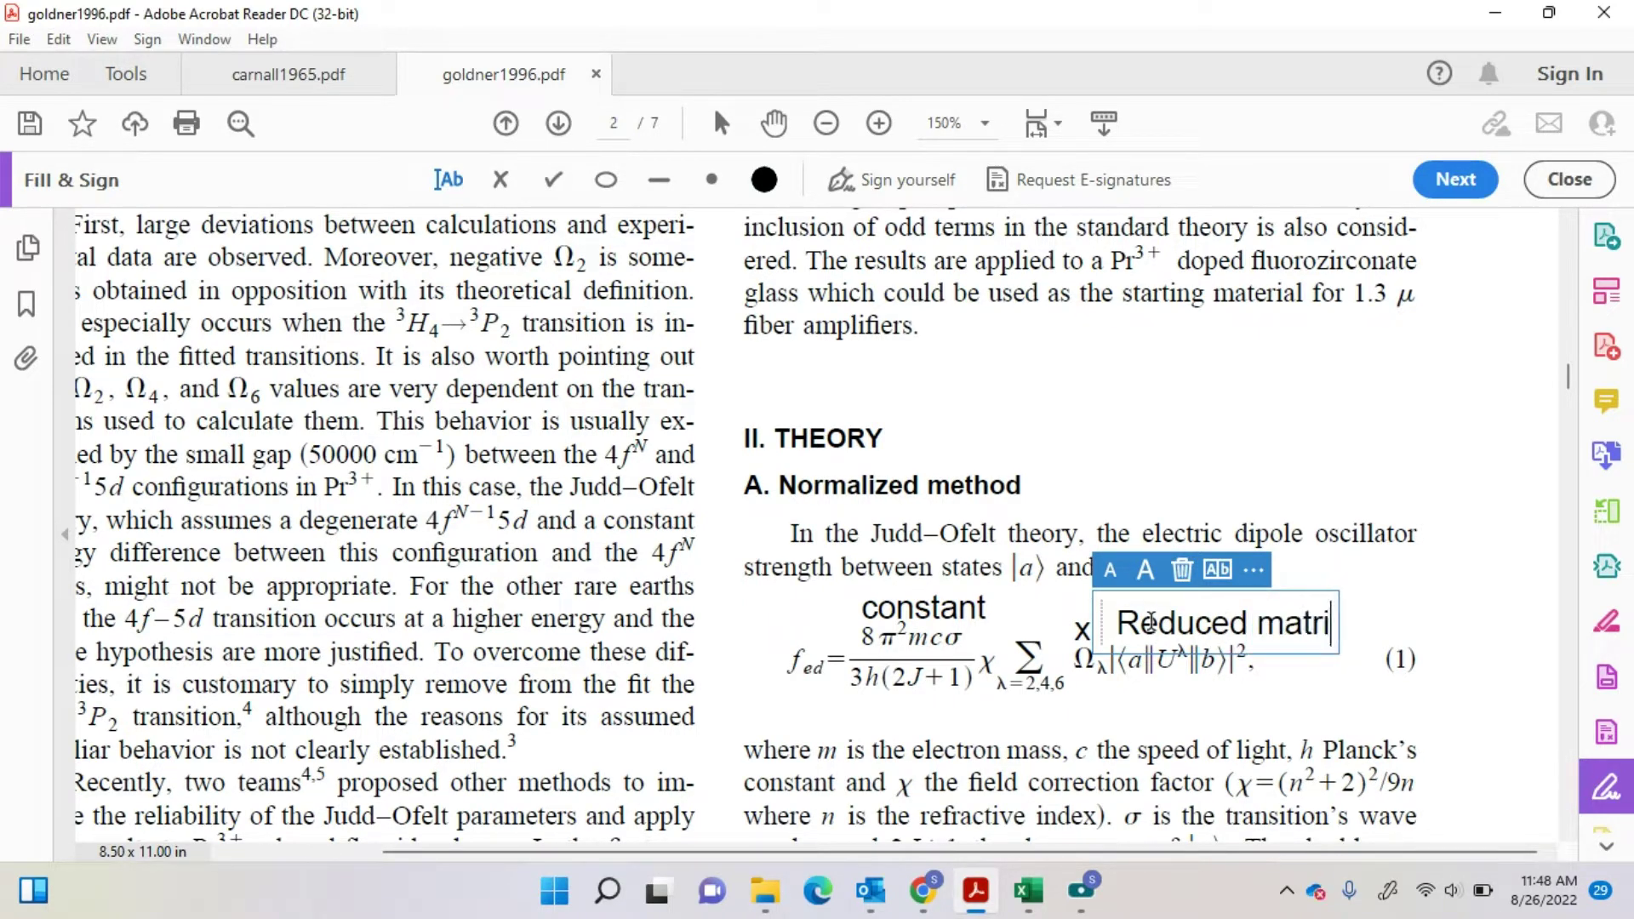
{"action": "type", "text": "xn"}
{"action": "key", "text": "BackSpace"}
{"action": "type", "text": "A"}
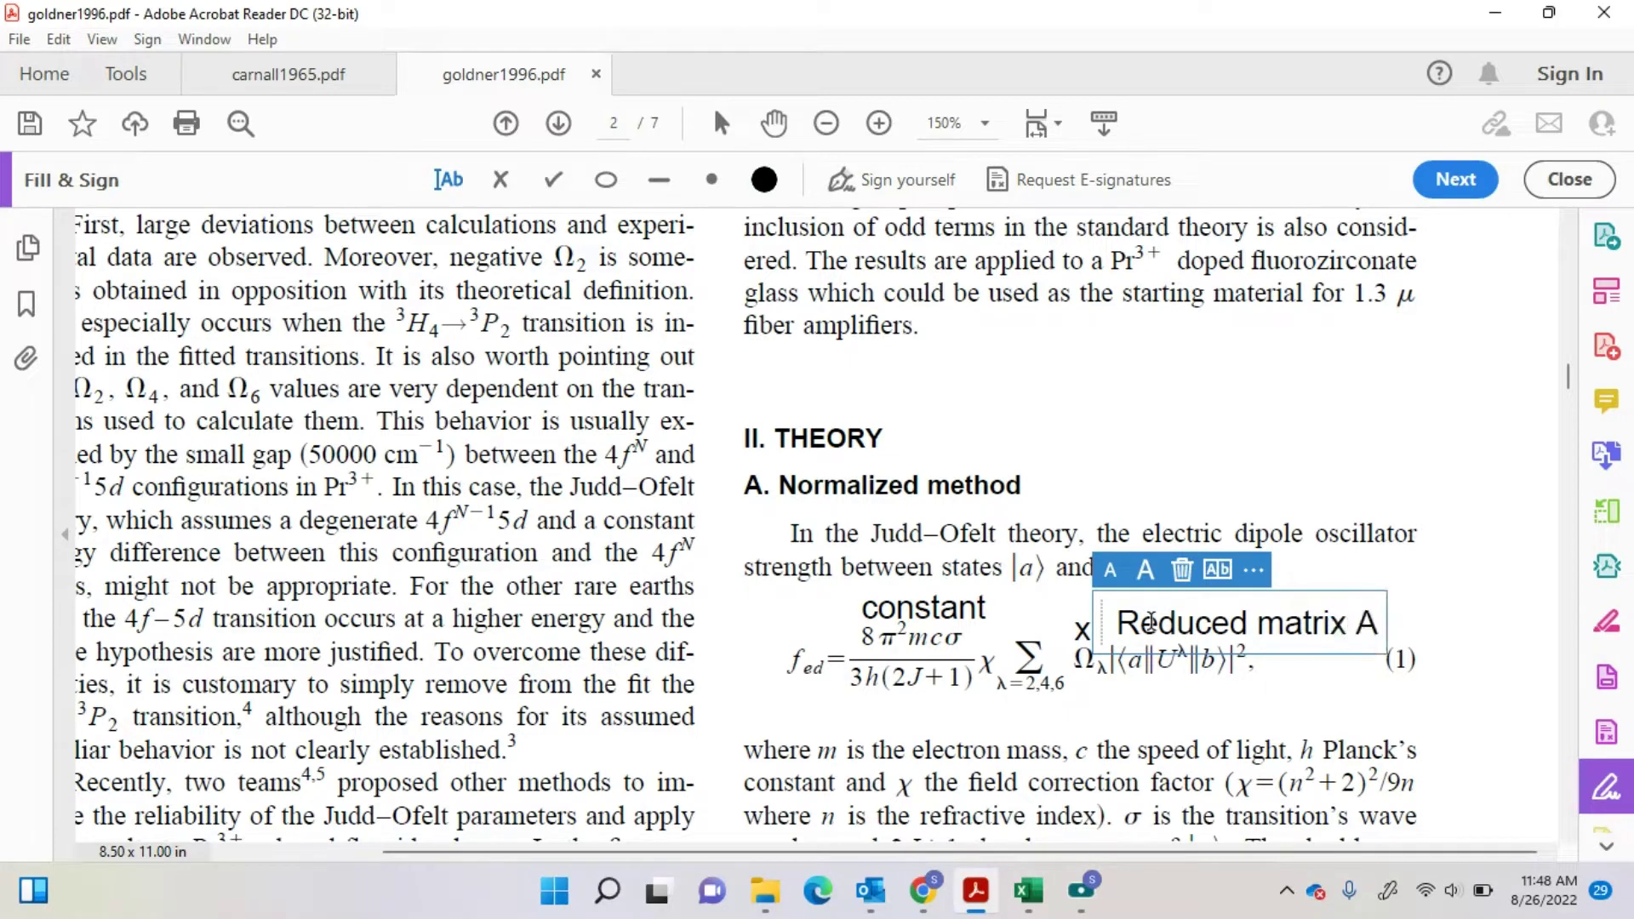
{"action": "key", "text": "Left"}
{"action": "key", "text": "Left"}
{"action": "type", "text": ","}
{"action": "left_click", "coordinate": [1110, 569]}
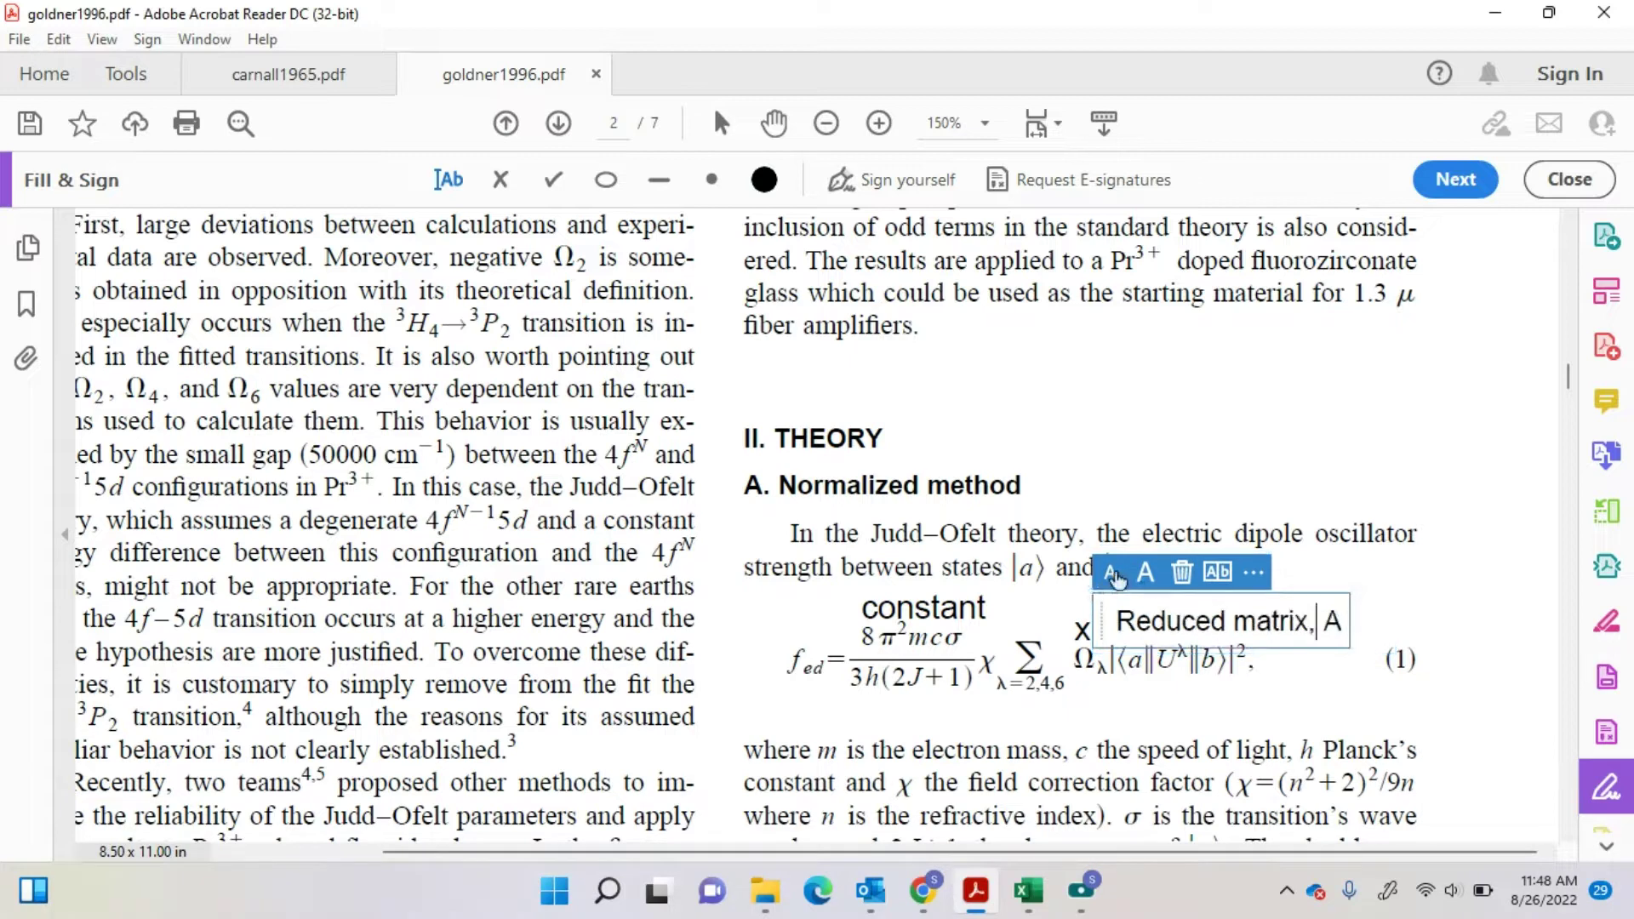
{"action": "left_click", "coordinate": [1110, 572]}
{"action": "left_click", "coordinate": [1167, 670]}
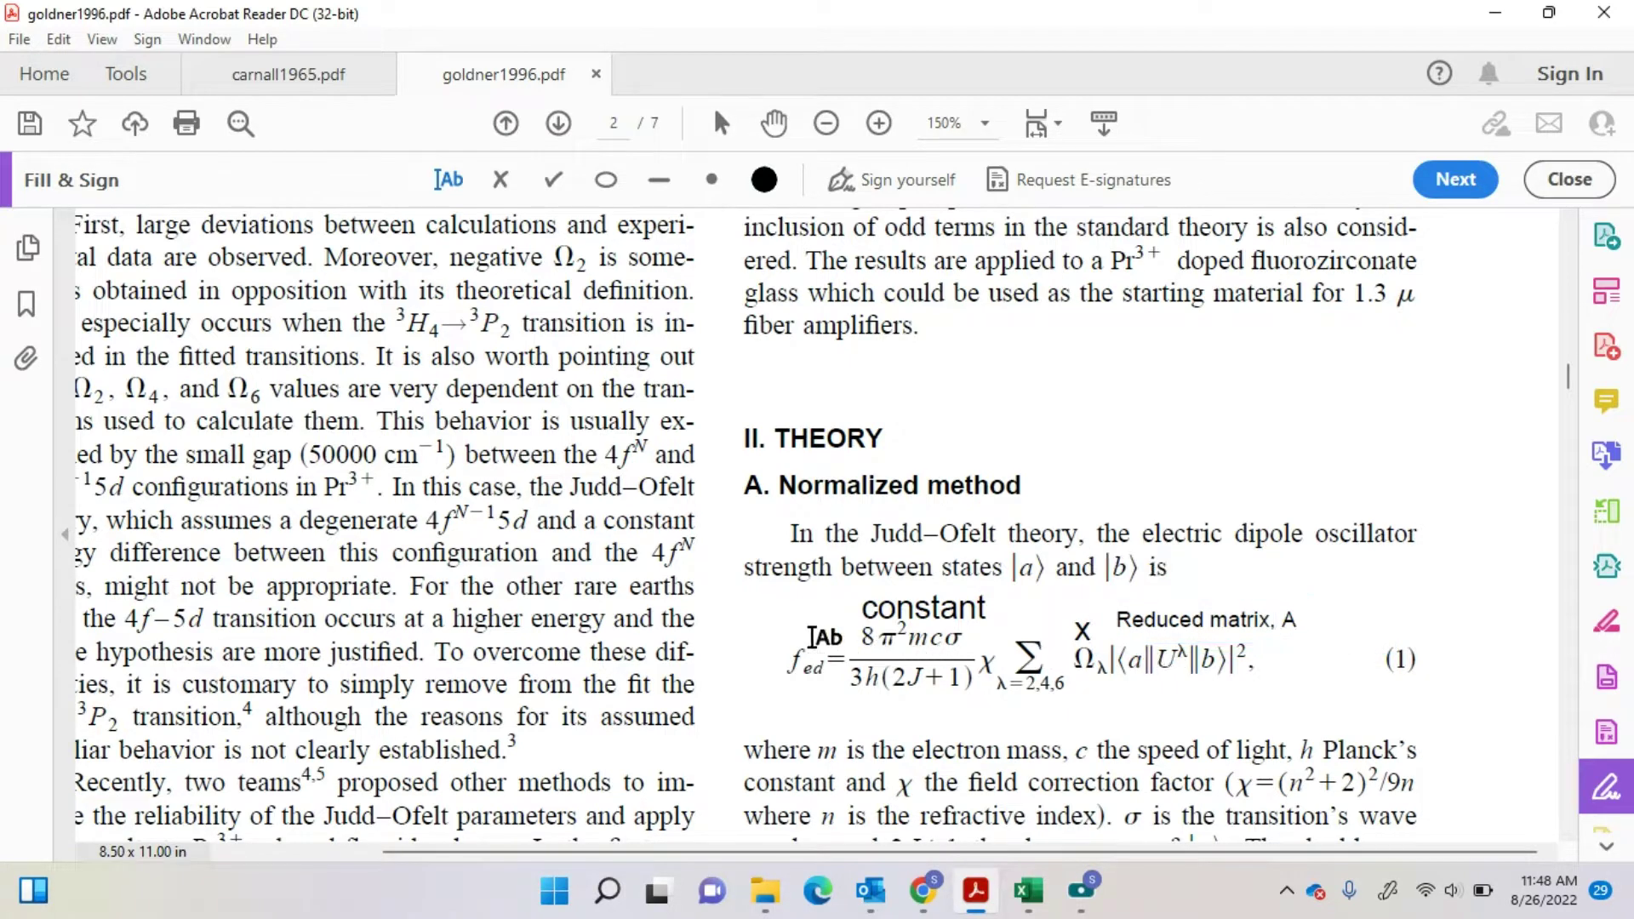
- Place a 'b' text label just above f_ed in equation (1)
{"action": "left_click", "coordinate": [777, 635]}
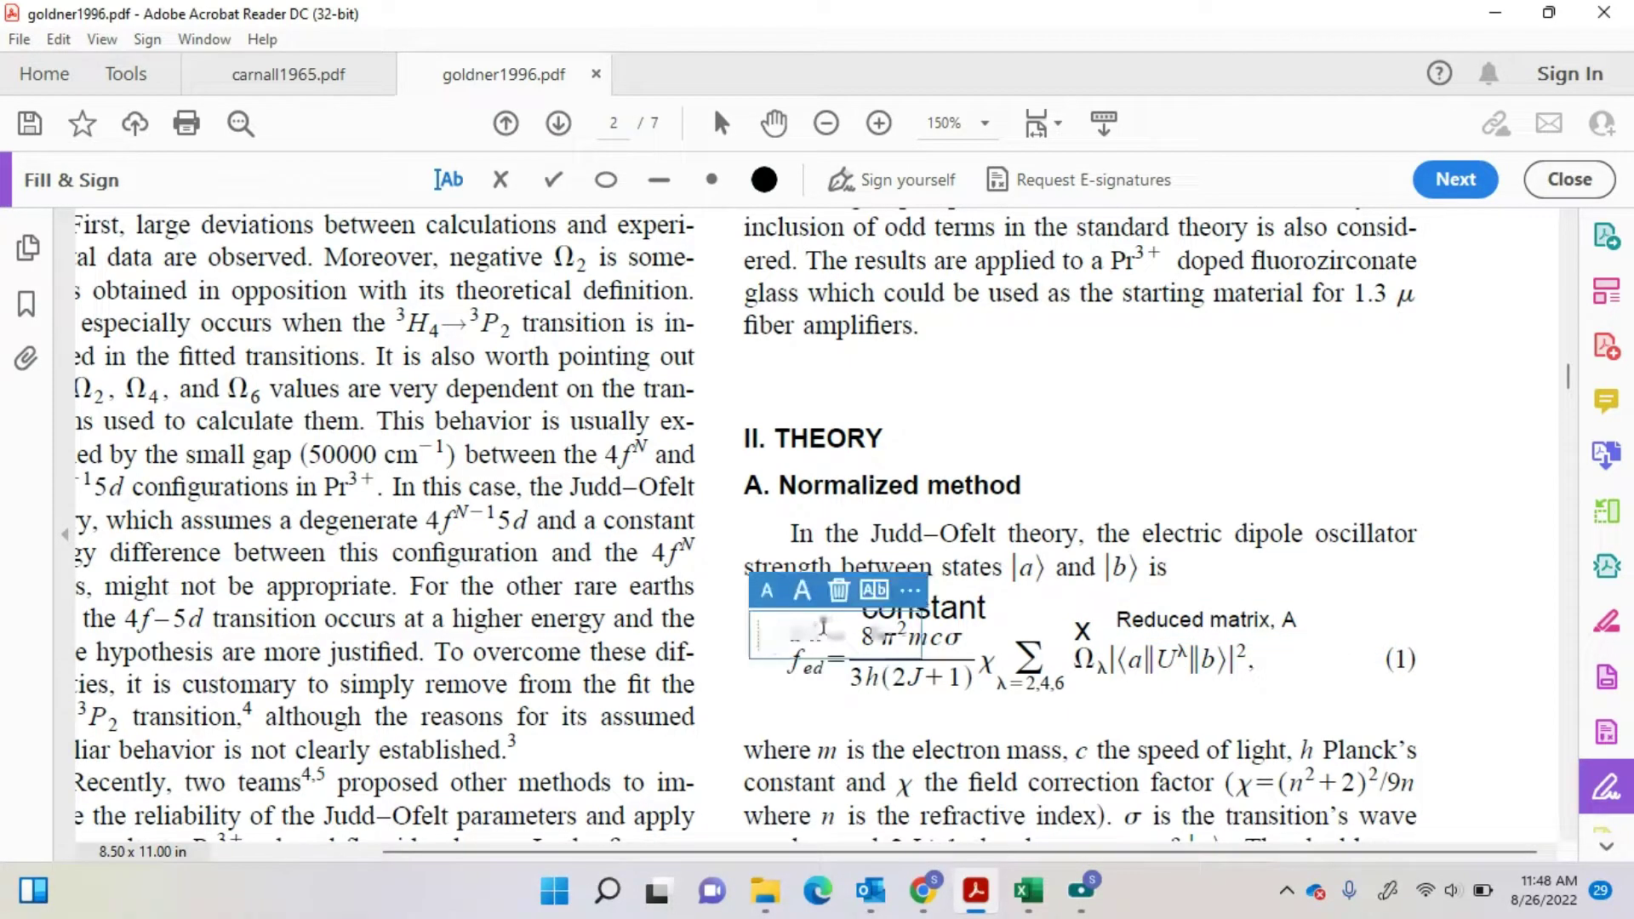
{"action": "left_click", "coordinate": [777, 640]}
{"action": "left_click", "coordinate": [779, 635]}
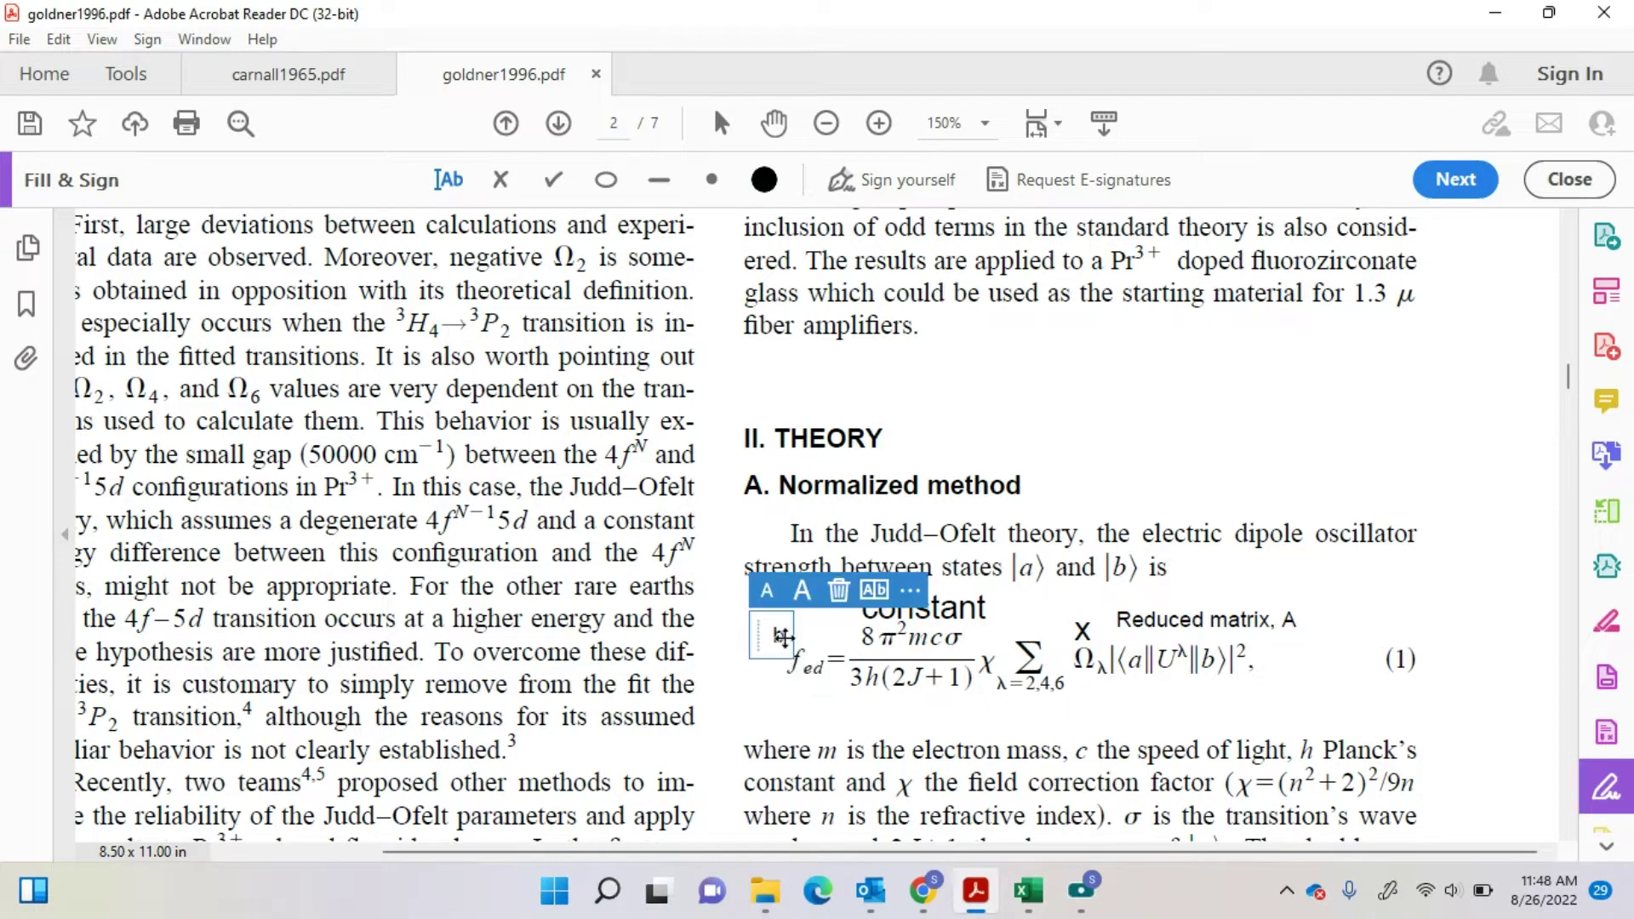
{"action": "left_click", "coordinate": [781, 636]}
{"action": "left_click", "coordinate": [788, 637]}
{"action": "left_click", "coordinate": [800, 636]}
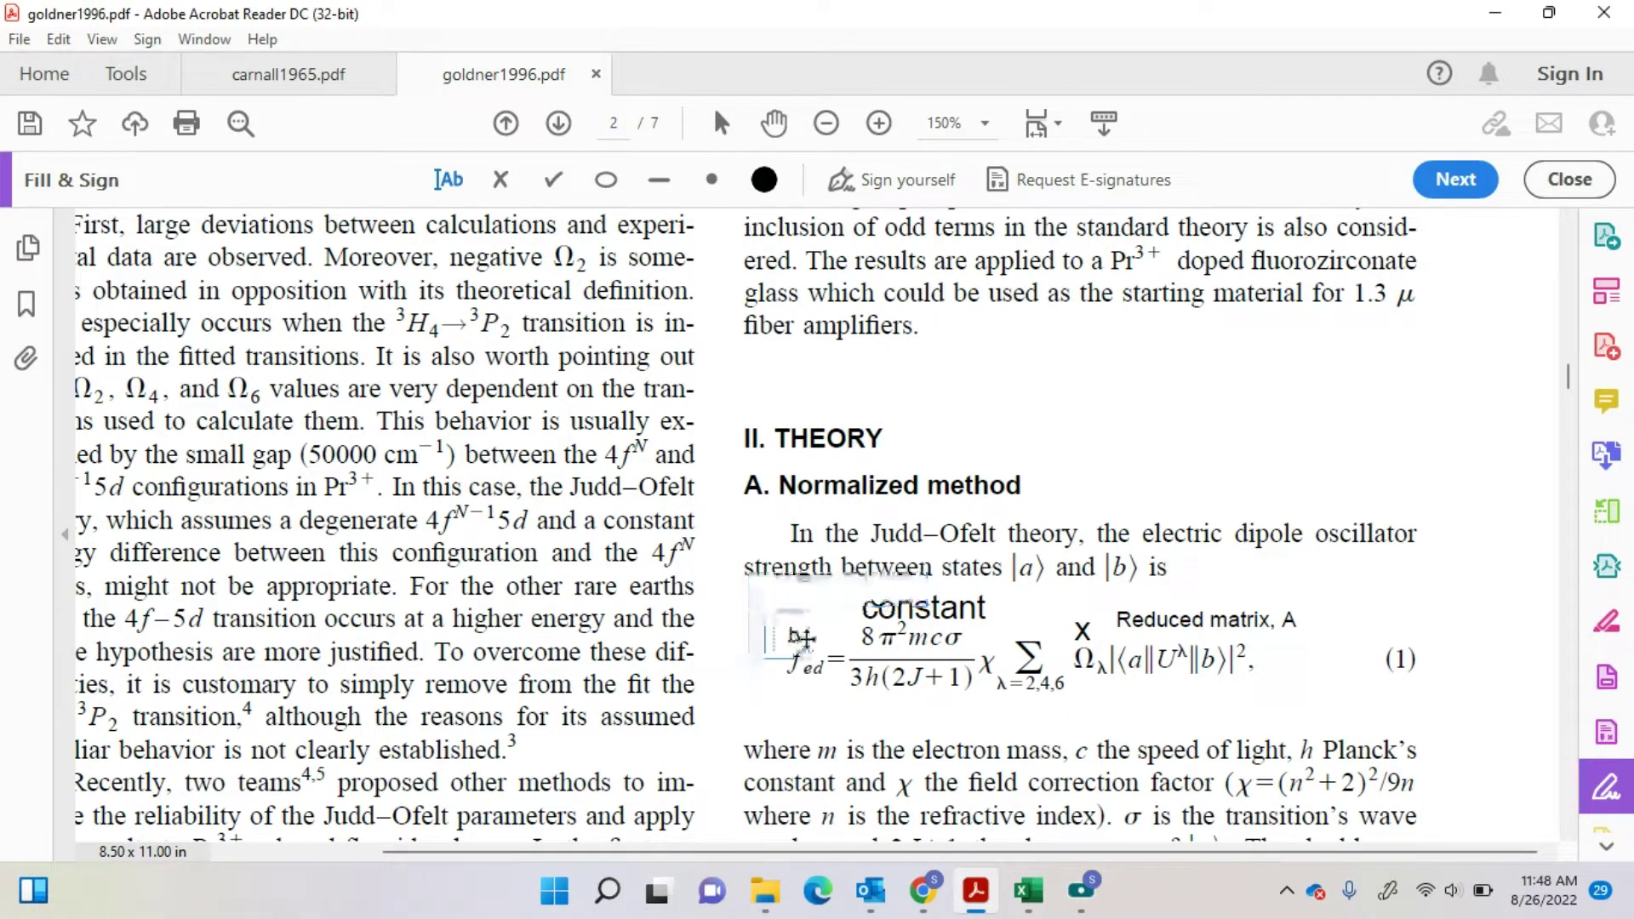
{"action": "left_click", "coordinate": [800, 637]}
{"action": "left_click", "coordinate": [839, 653]}
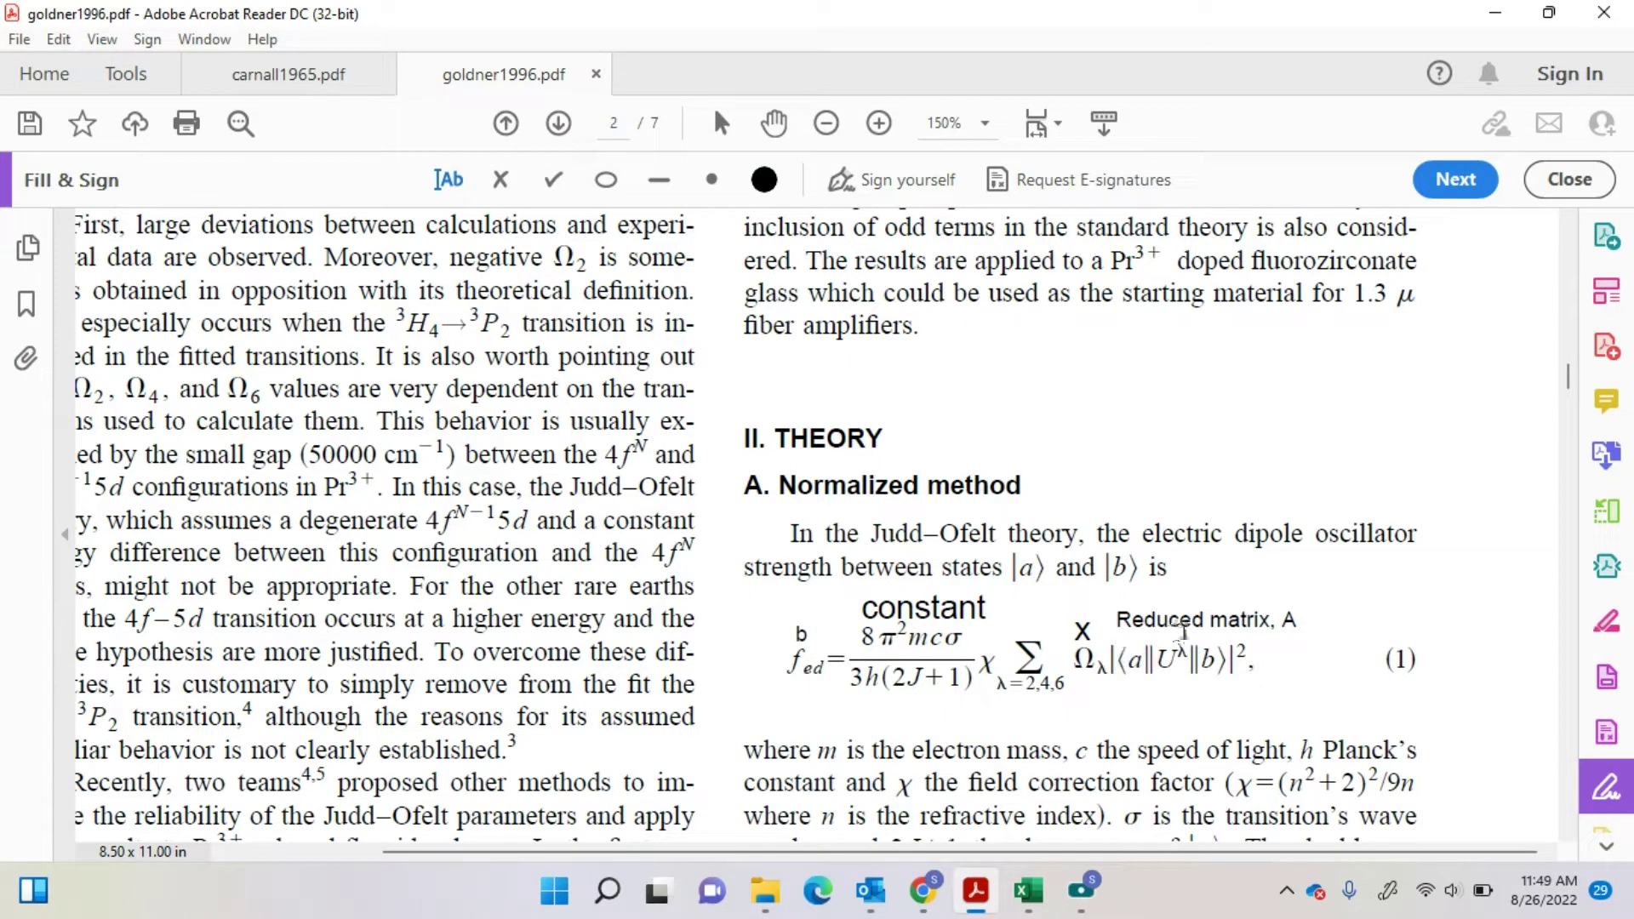
- Scroll down the page, discard an empty text box near Ref. 7, and choose the cross-mark tool
{"action": "scroll", "coordinate": [1200, 655], "scroll_direction": "down", "scroll_amount": 3}
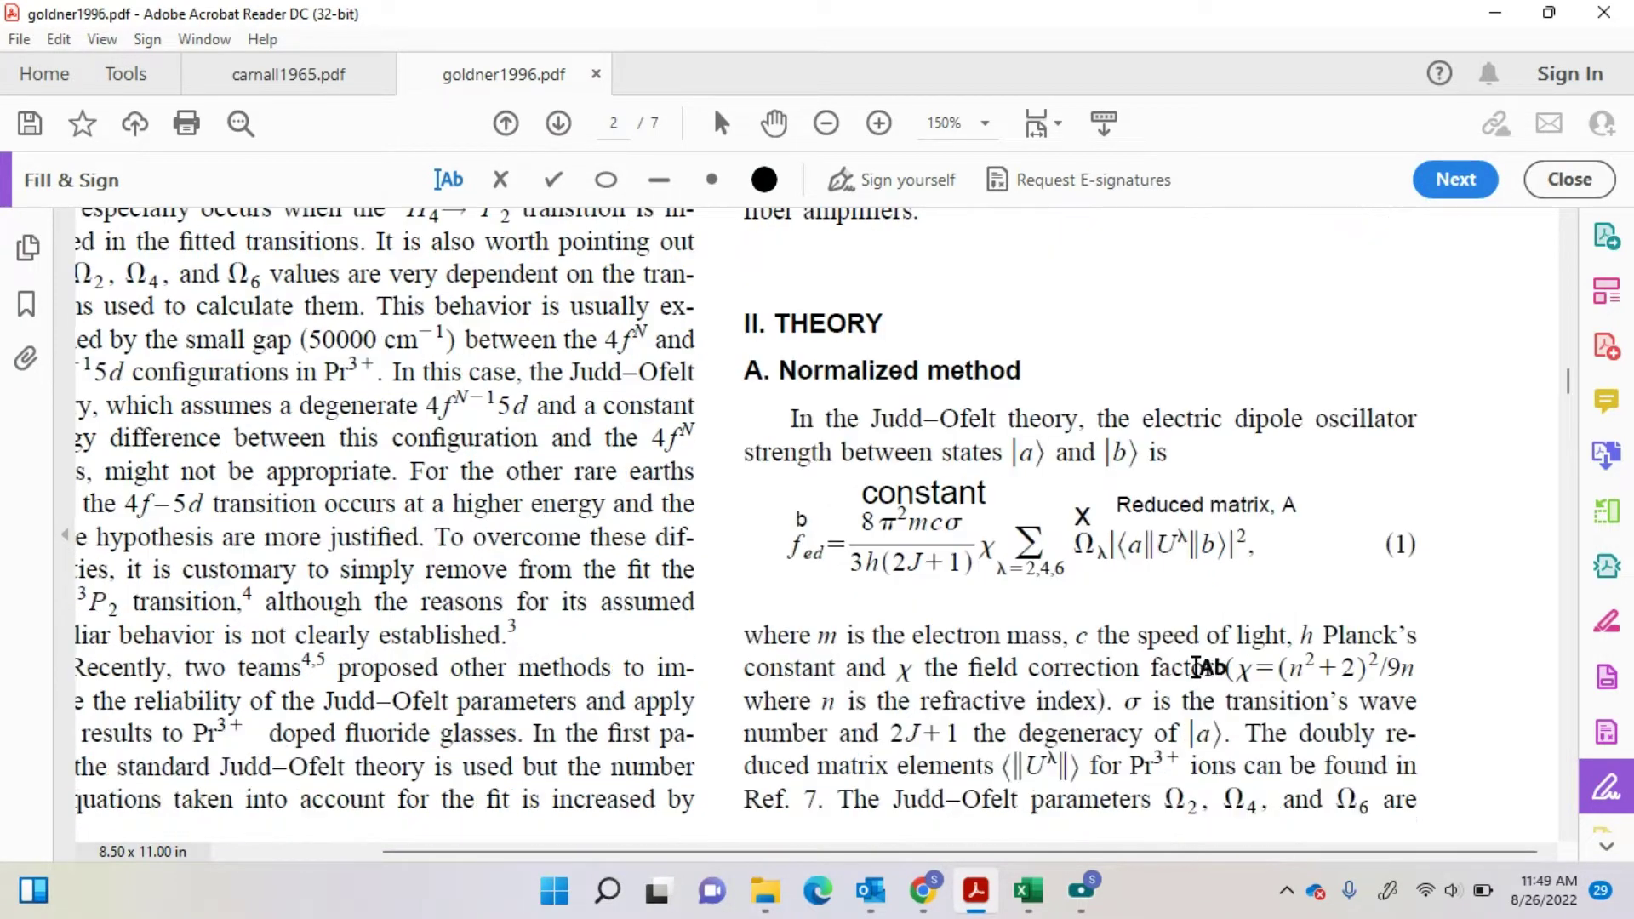
{"action": "scroll", "coordinate": [904, 725], "scroll_direction": "down", "scroll_amount": 3}
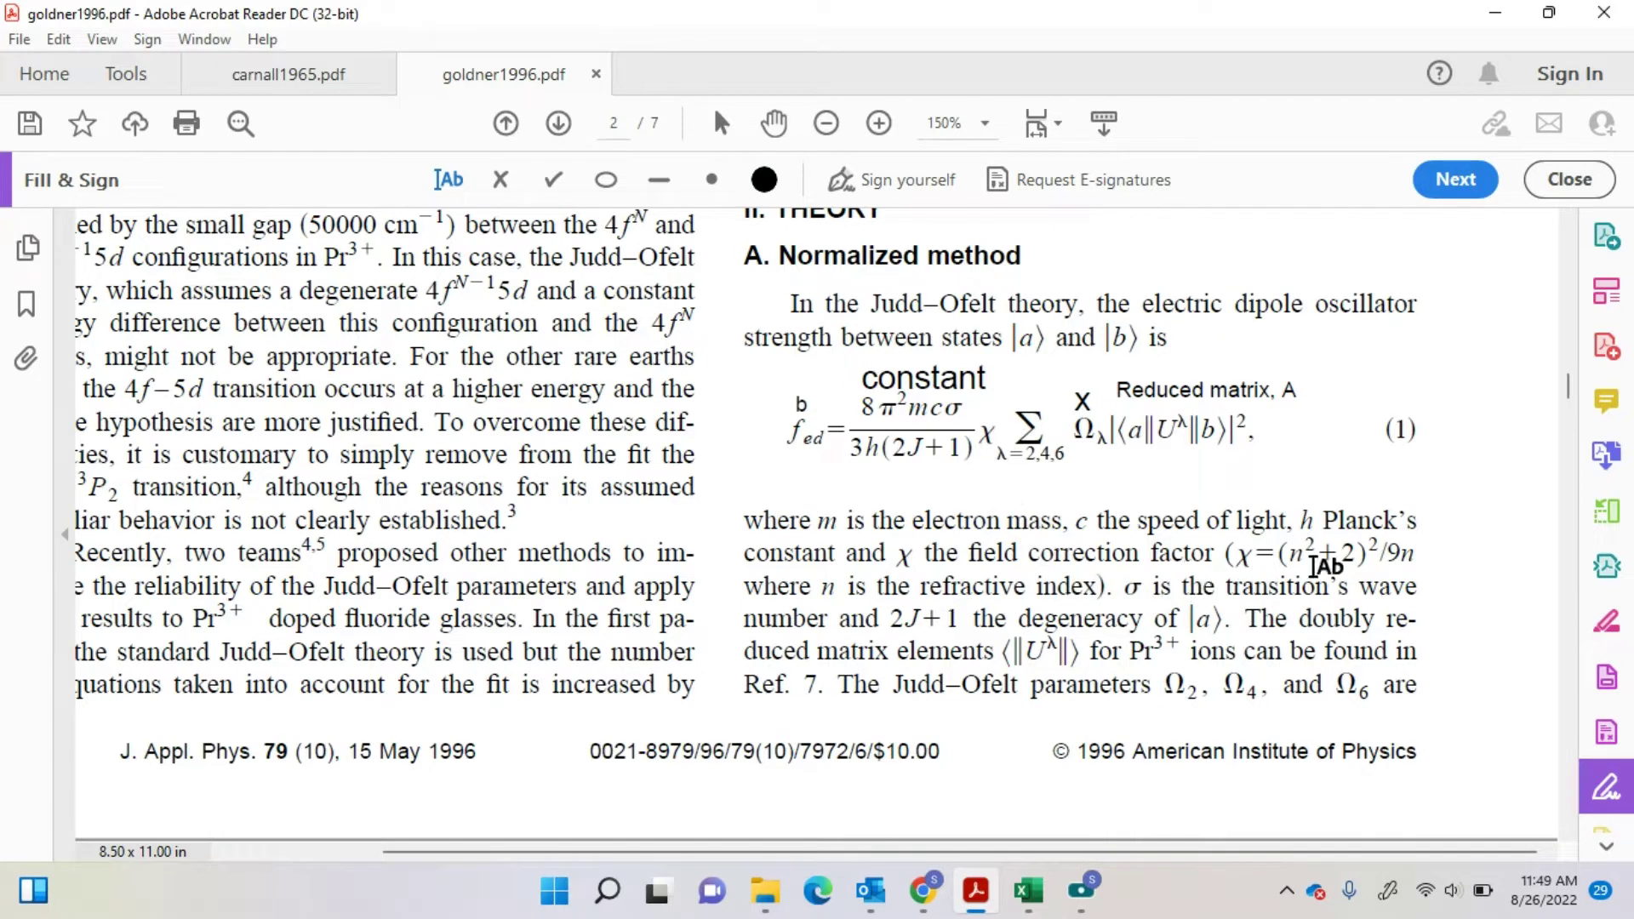
{"action": "scroll", "coordinate": [1273, 729], "scroll_direction": "down", "scroll_amount": 3}
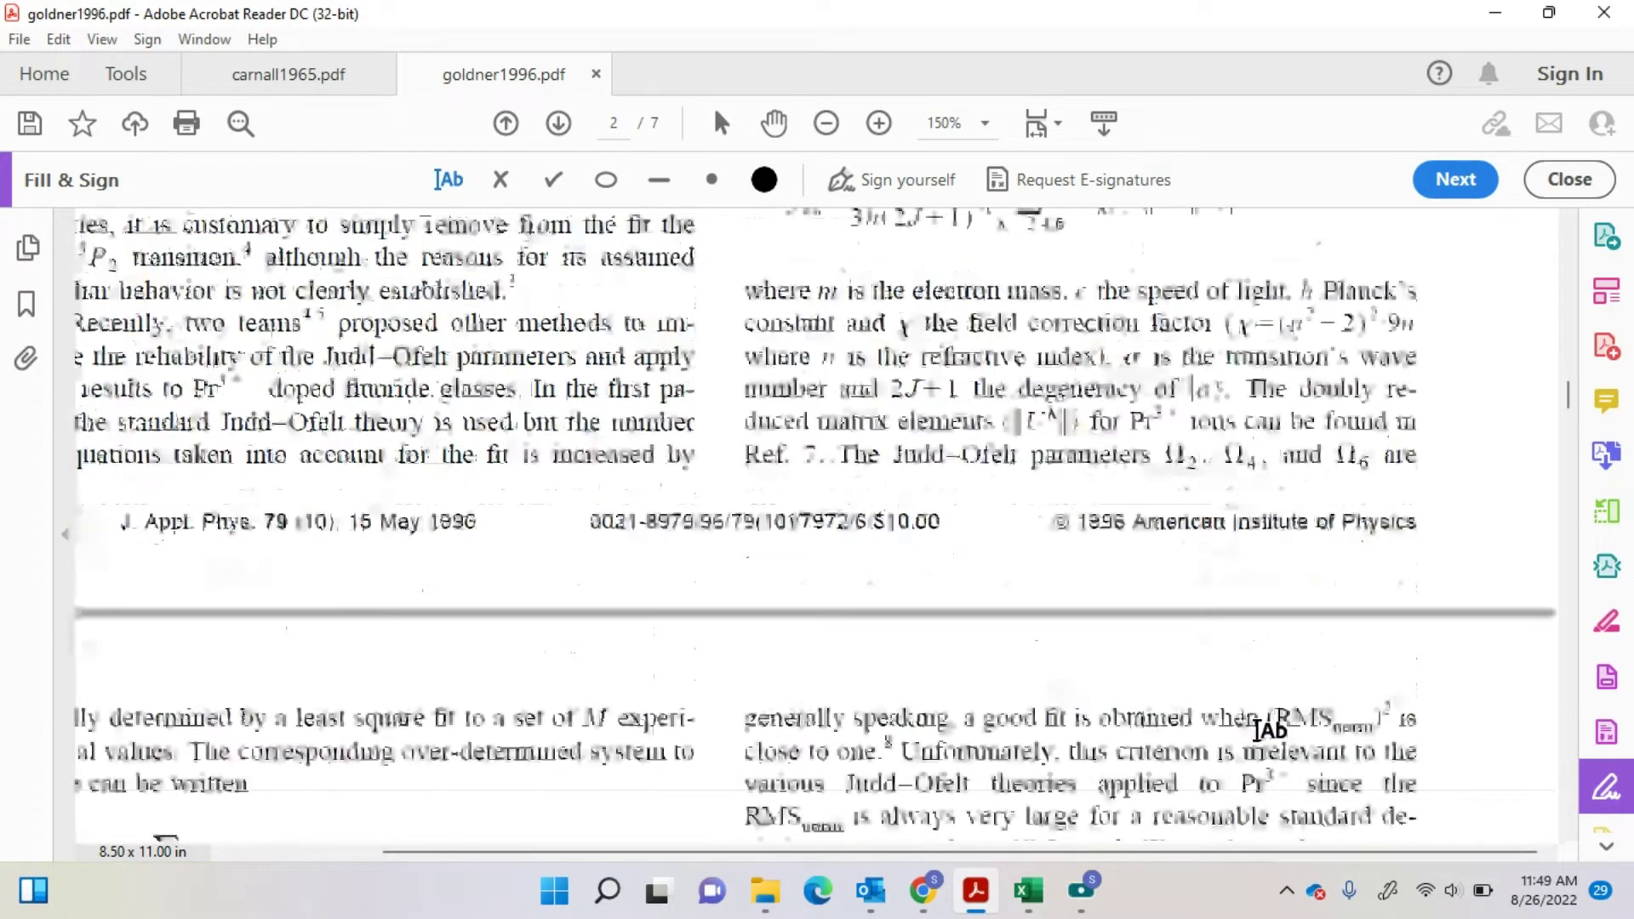
{"action": "scroll", "coordinate": [1122, 603], "scroll_direction": "up", "scroll_amount": 2}
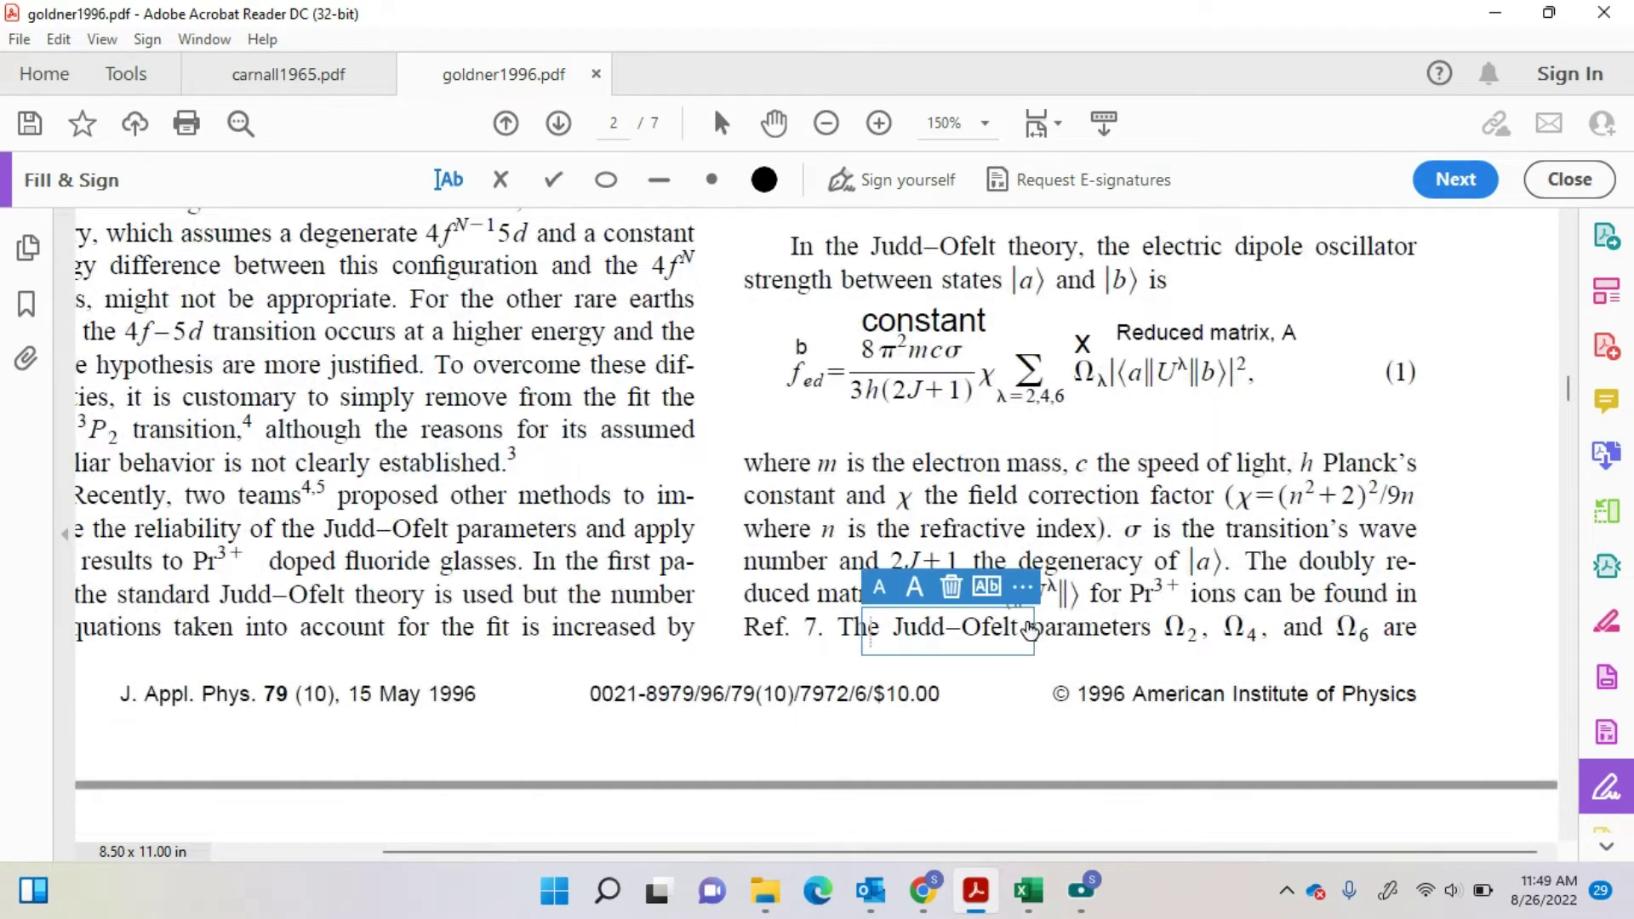
{"action": "left_click", "coordinate": [872, 631]}
{"action": "key", "text": "Escape"}
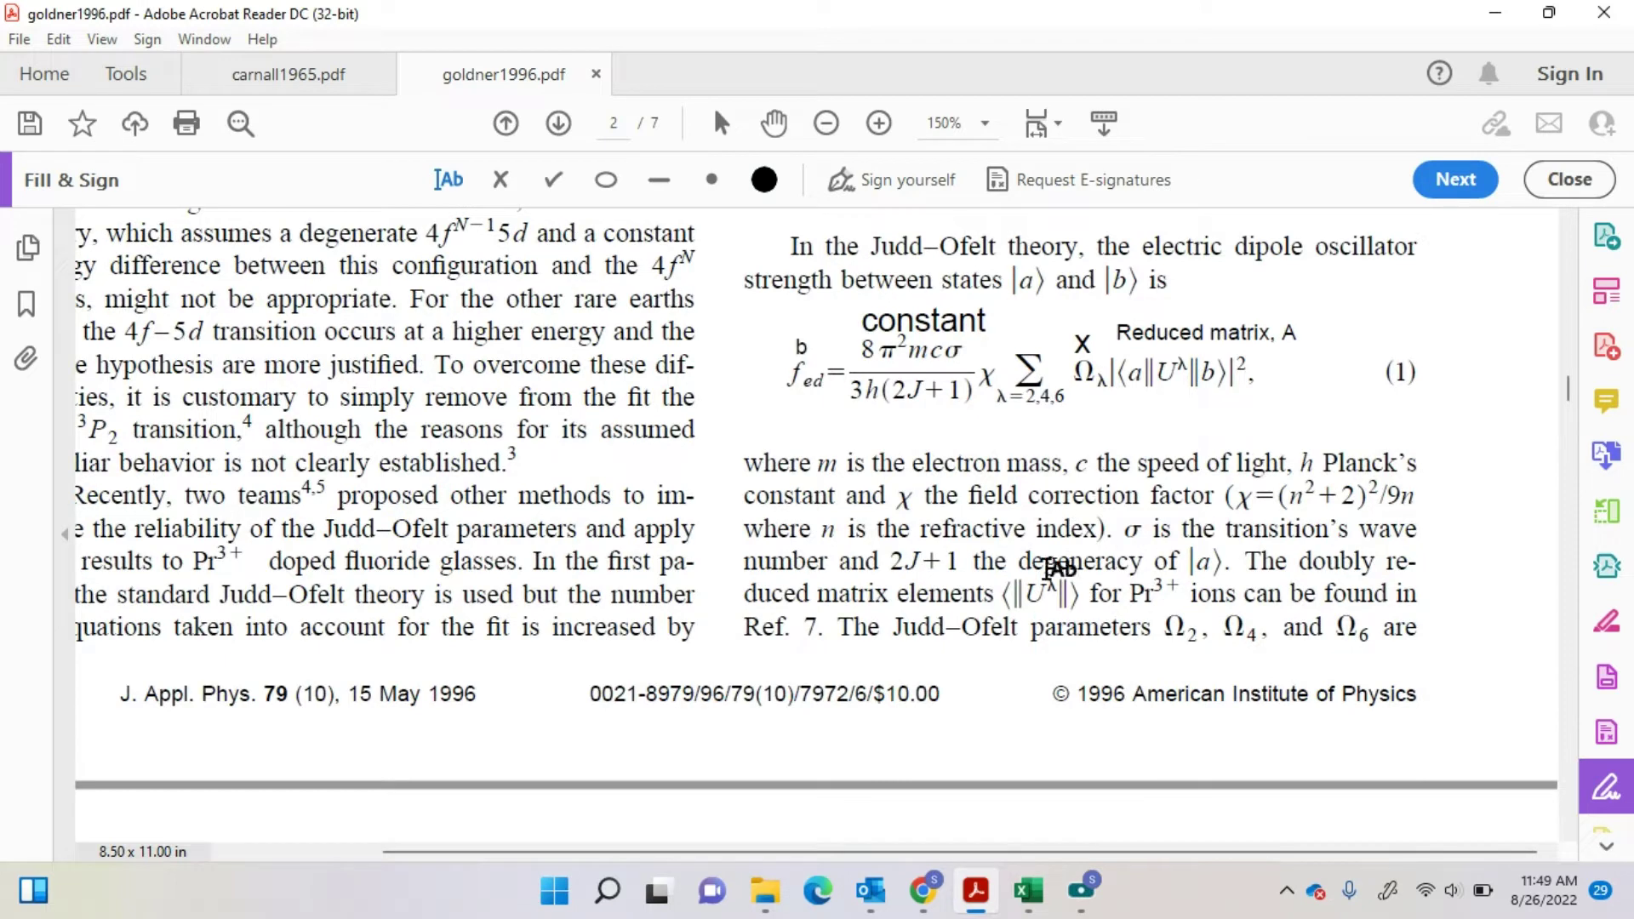
{"action": "left_click", "coordinate": [500, 180]}
- Close Fill & Sign, scroll to page 3, and select the sentence describing A(i,λ)
{"action": "left_click", "coordinate": [1569, 179]}
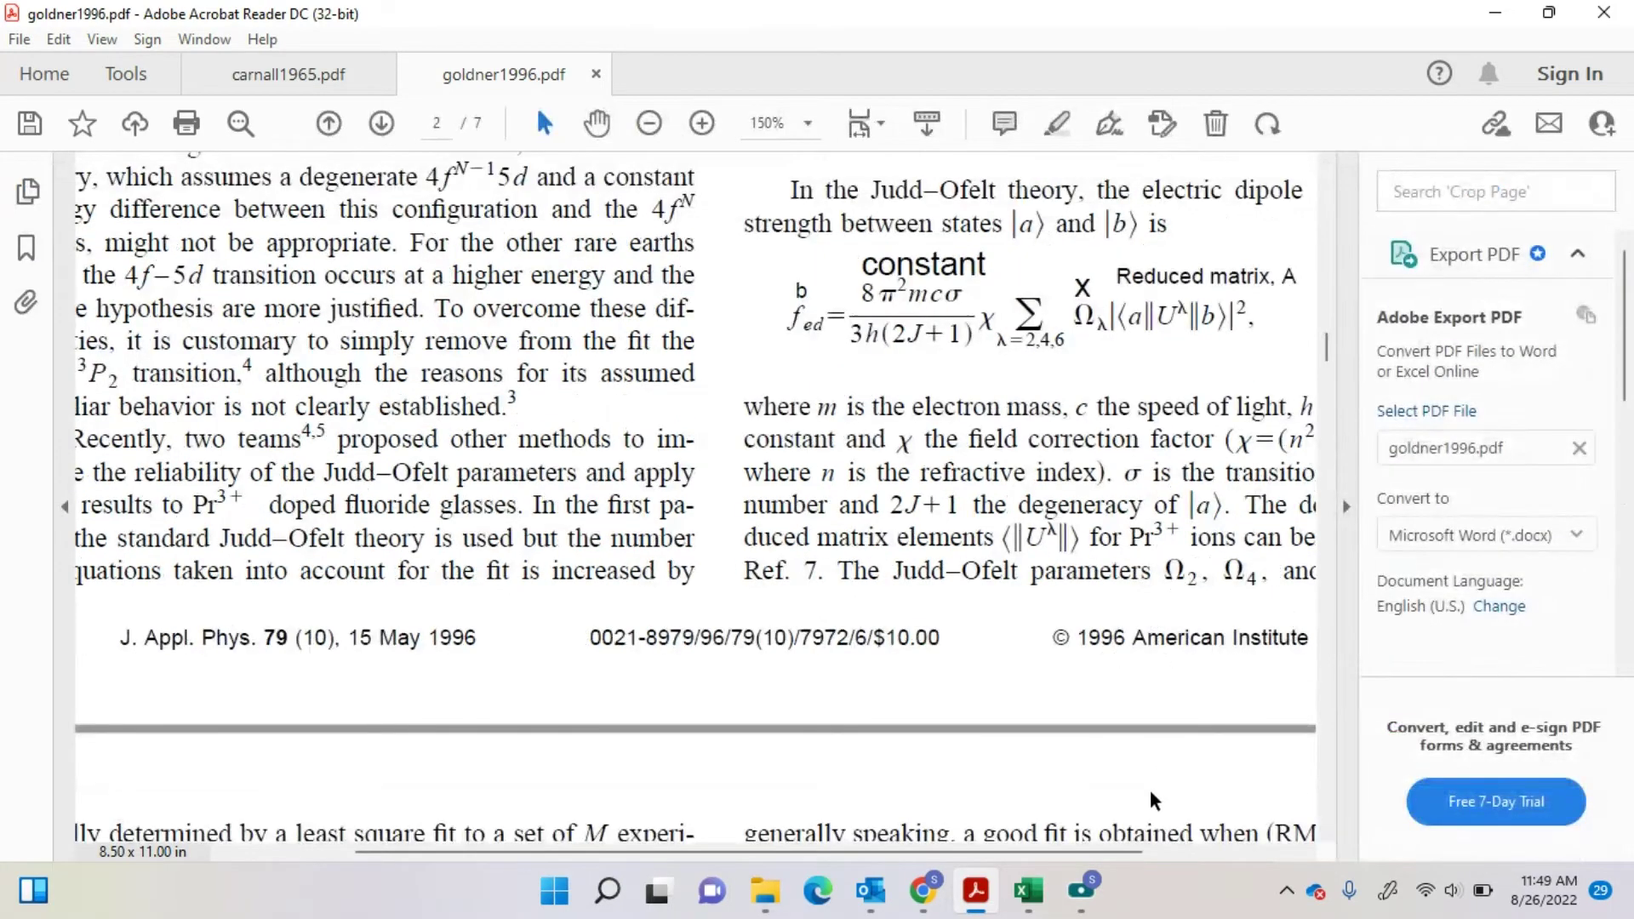
{"action": "left_click_drag", "start_coordinate": [1086, 851], "coordinate": [957, 854]}
{"action": "scroll", "coordinate": [689, 547], "scroll_direction": "down", "scroll_amount": 5}
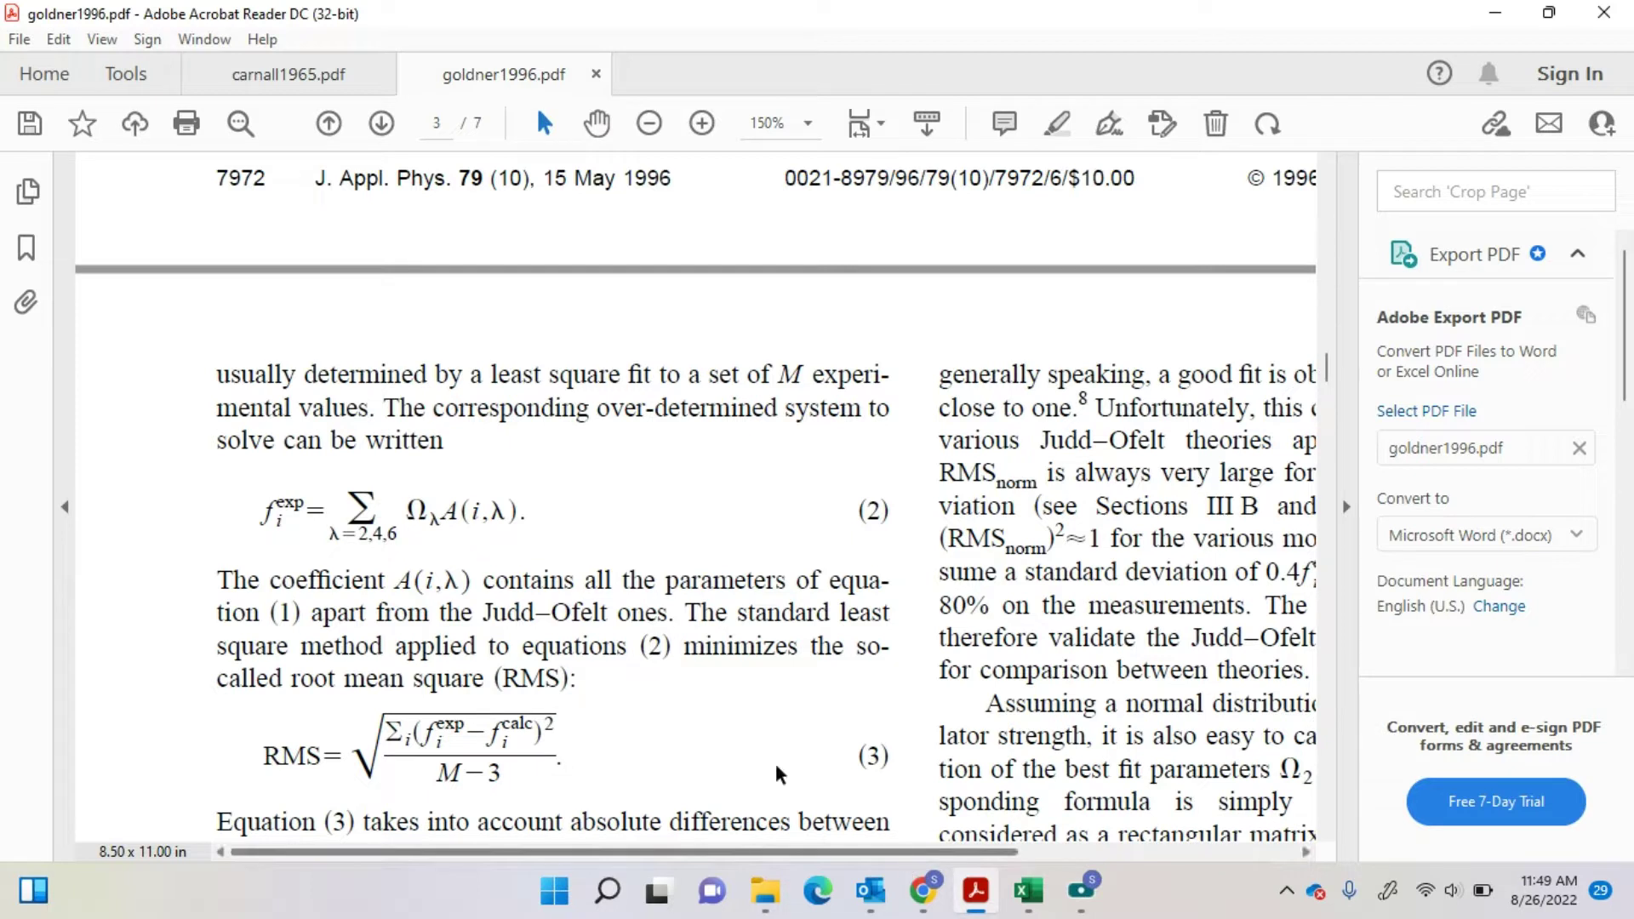
{"action": "left_click_drag", "start_coordinate": [674, 613], "coordinate": [483, 581]}
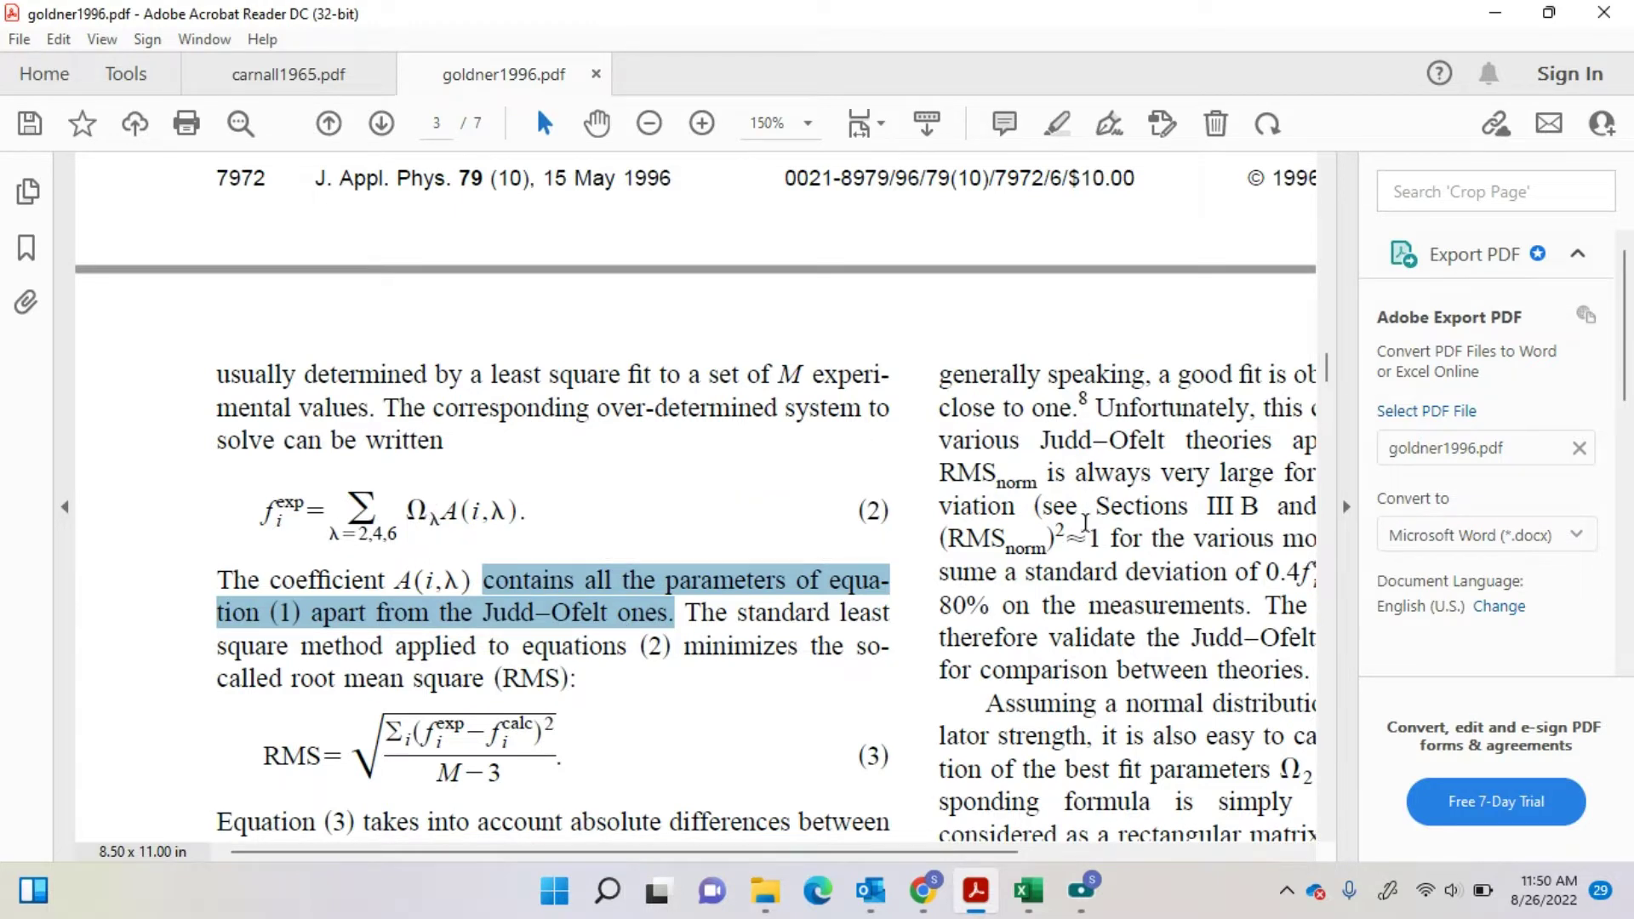
- Hide the recorder window and switch to the Whiteboard in the browser
{"action": "mouse_move", "coordinate": [1032, 896]}
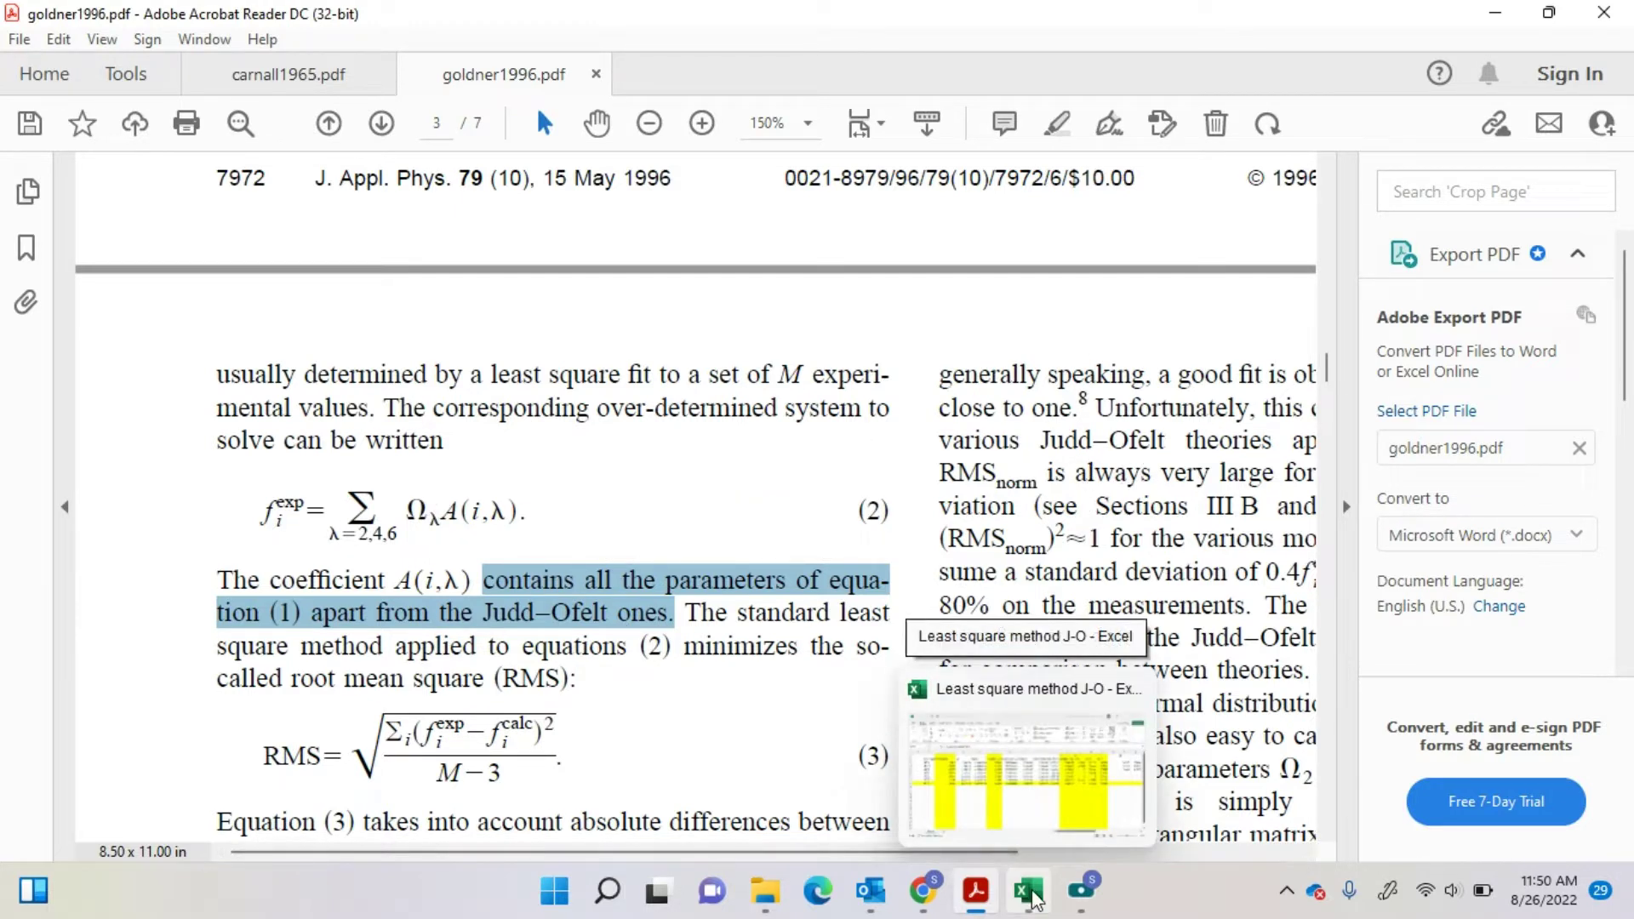
{"action": "left_click", "coordinate": [1080, 890]}
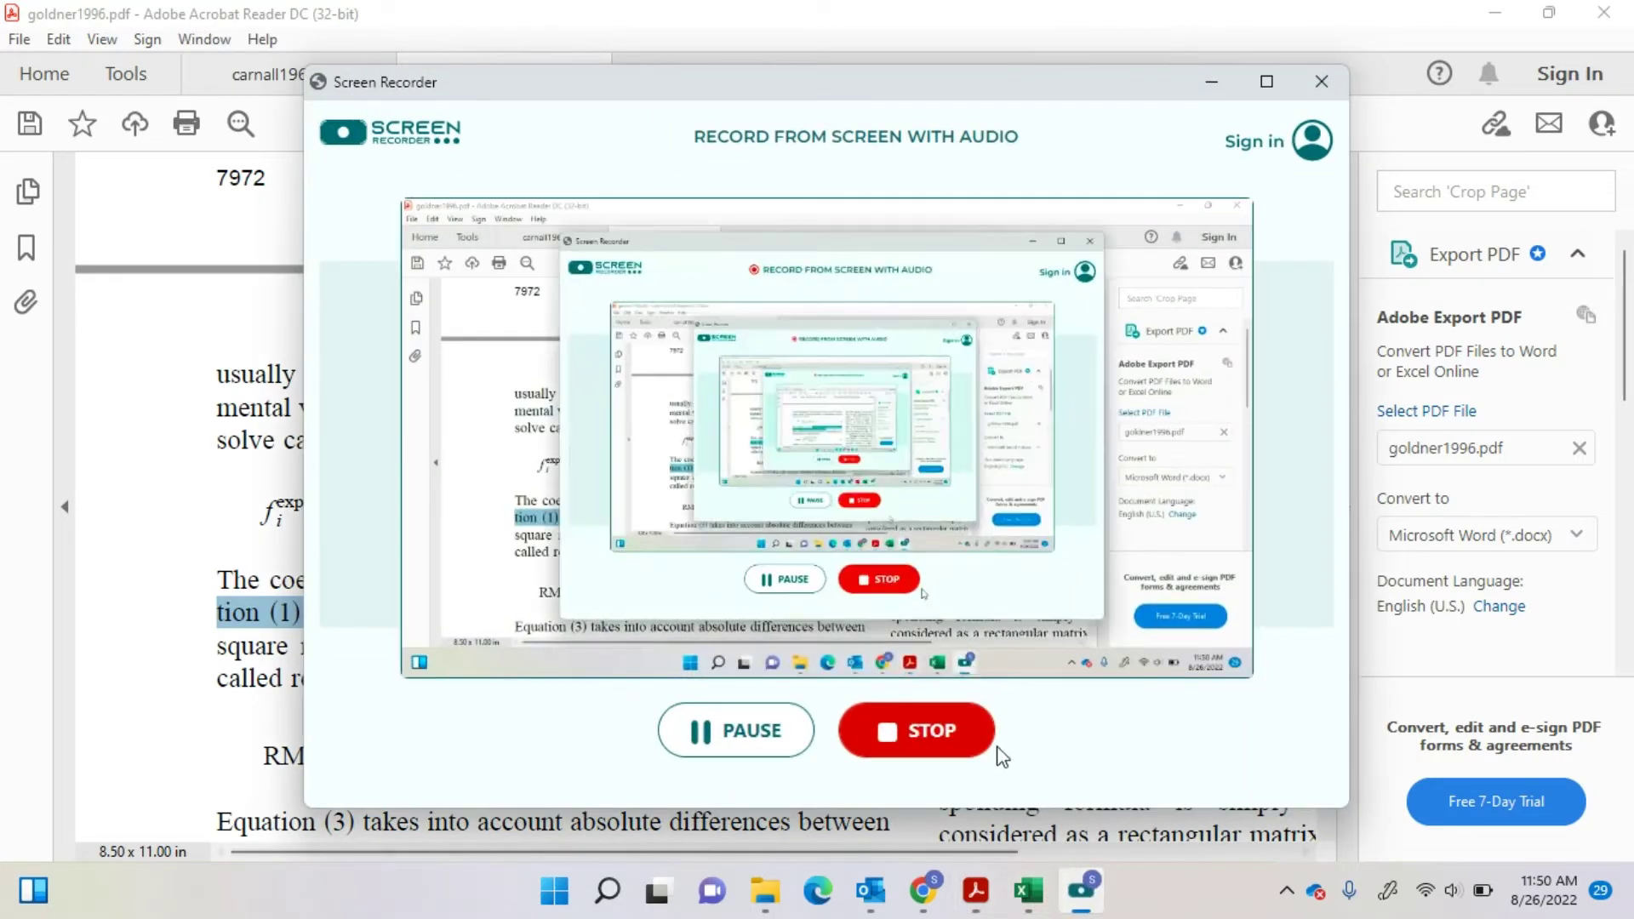
{"action": "left_click", "coordinate": [1081, 891]}
{"action": "mouse_move", "coordinate": [924, 891]}
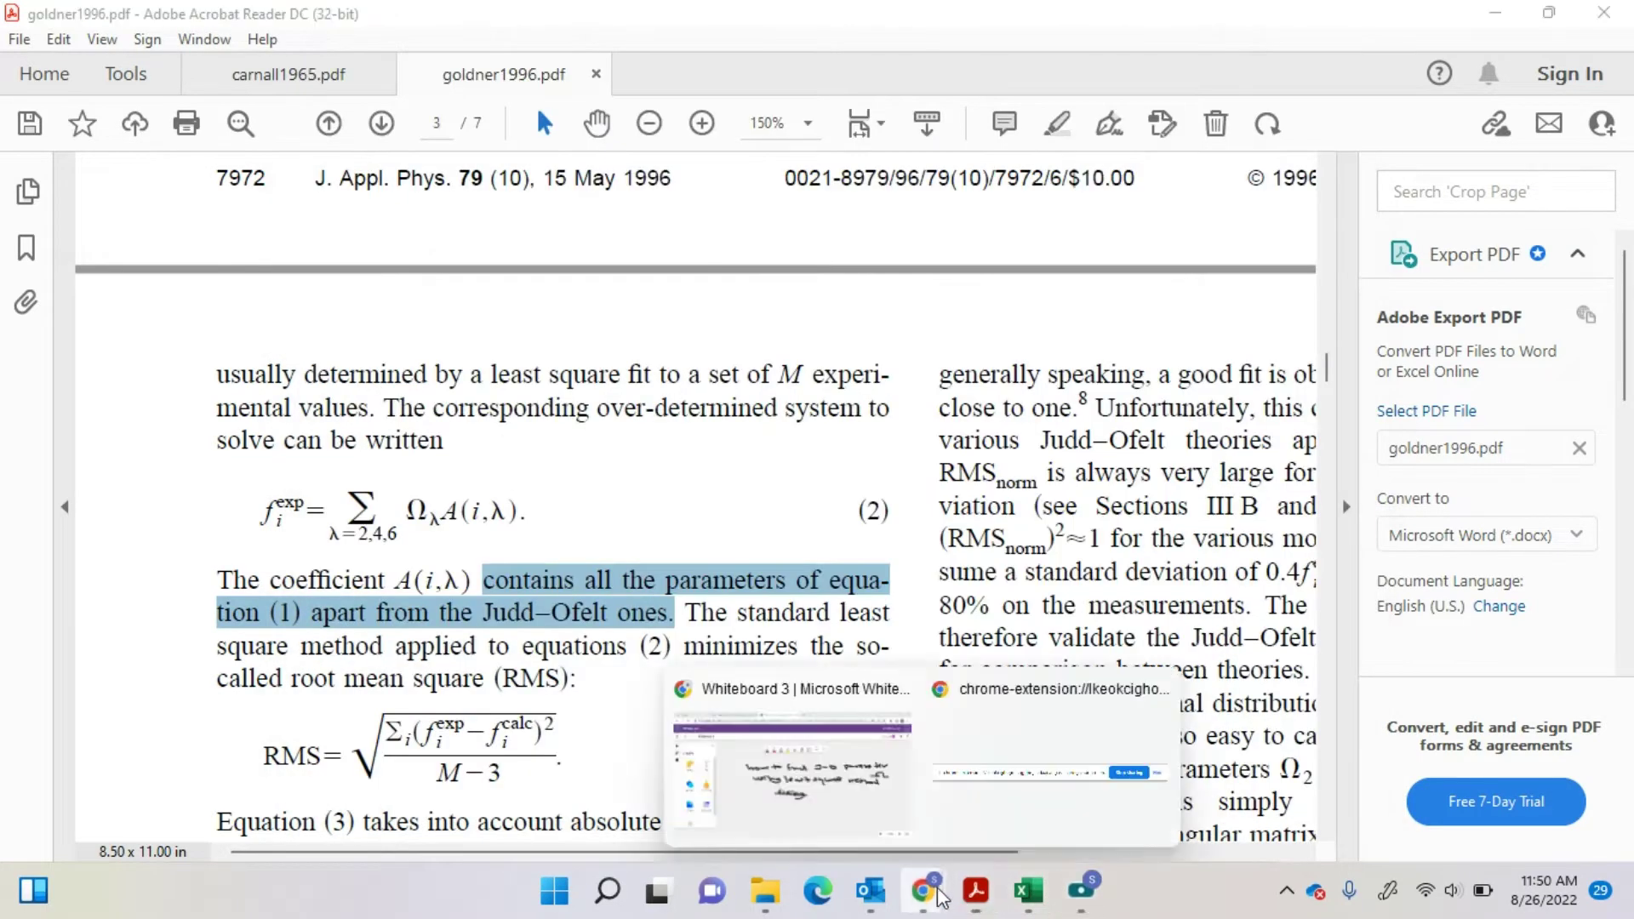
{"action": "left_click", "coordinate": [868, 779]}
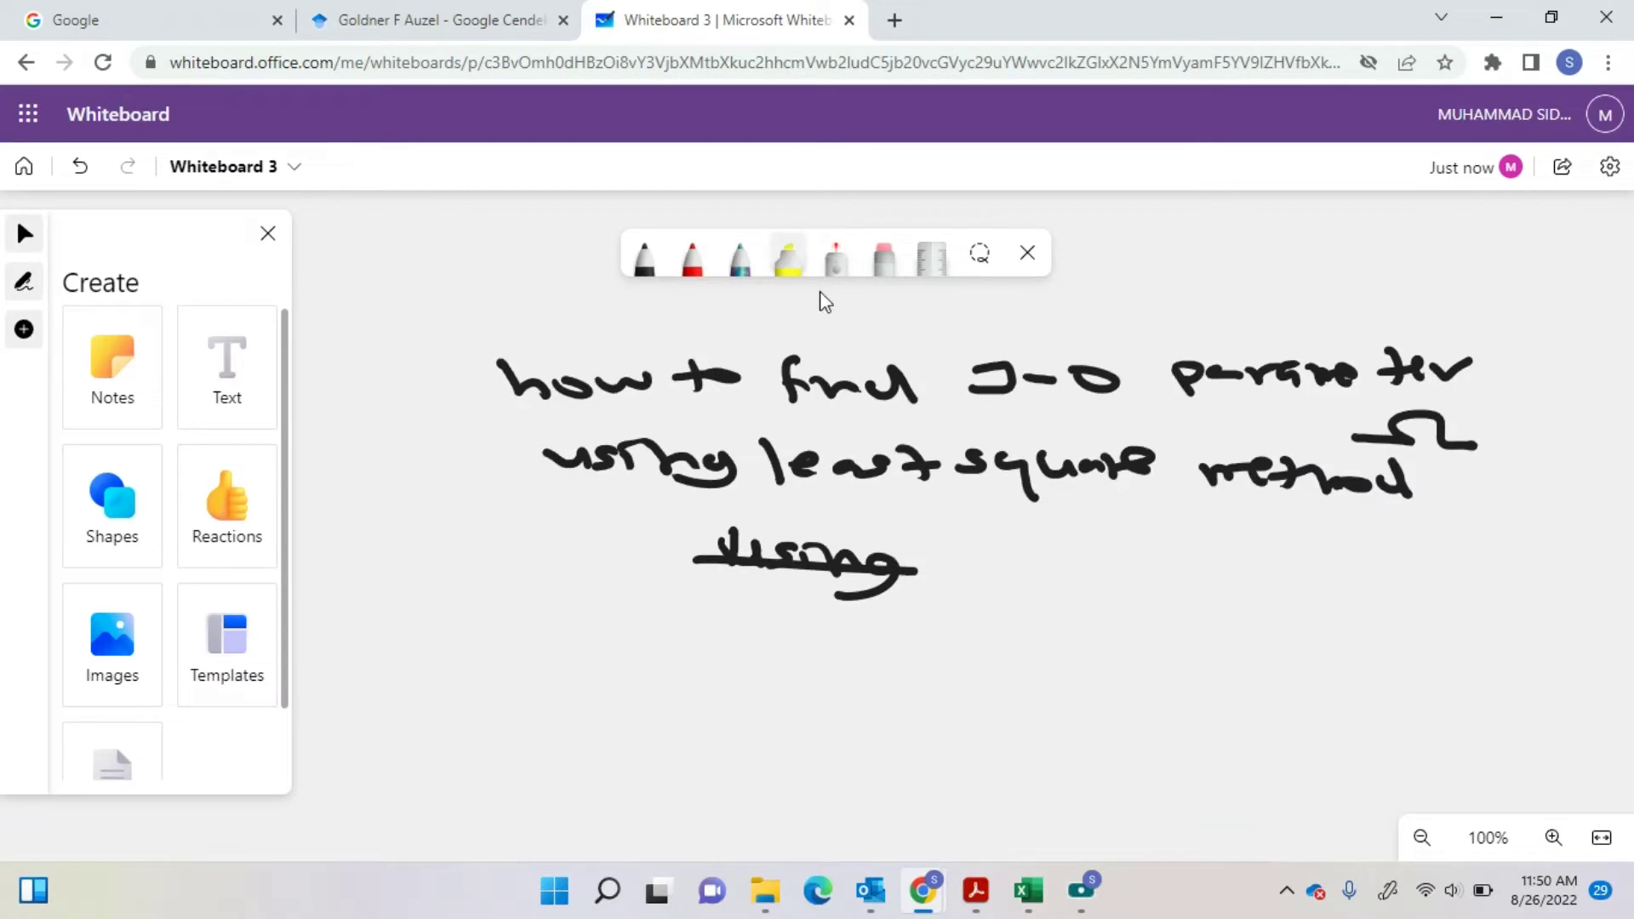
- Clear the whiteboard canvas and handwrite 'f exp =' at the top left
{"action": "right_click", "coordinate": [859, 328]}
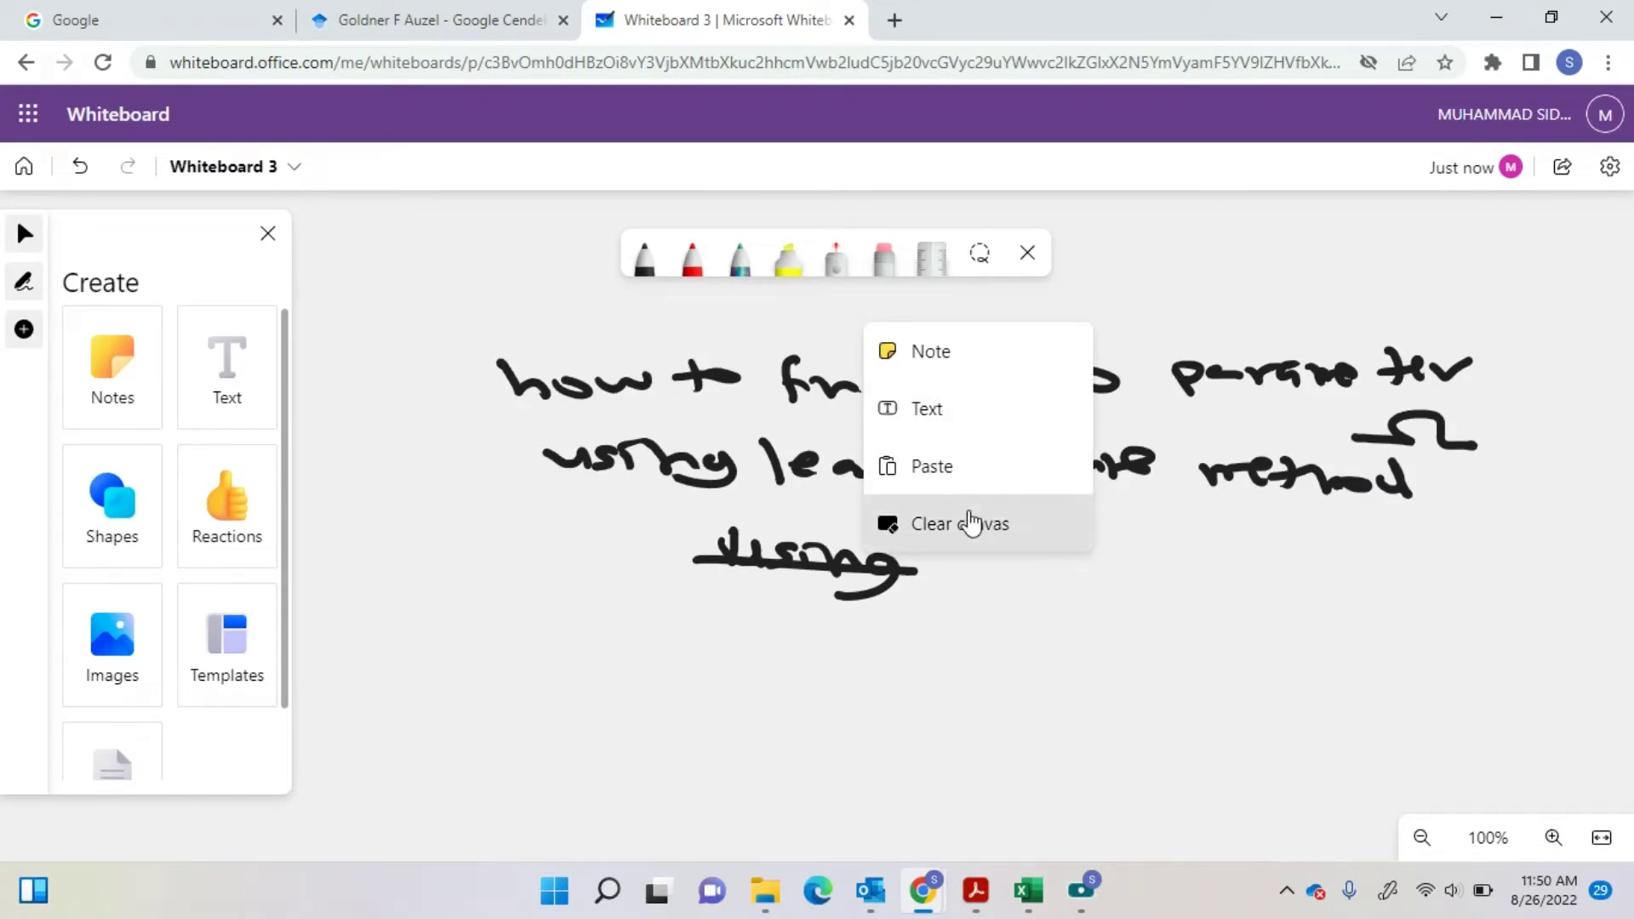
{"action": "left_click", "coordinate": [965, 522]}
{"action": "left_click", "coordinate": [900, 521]}
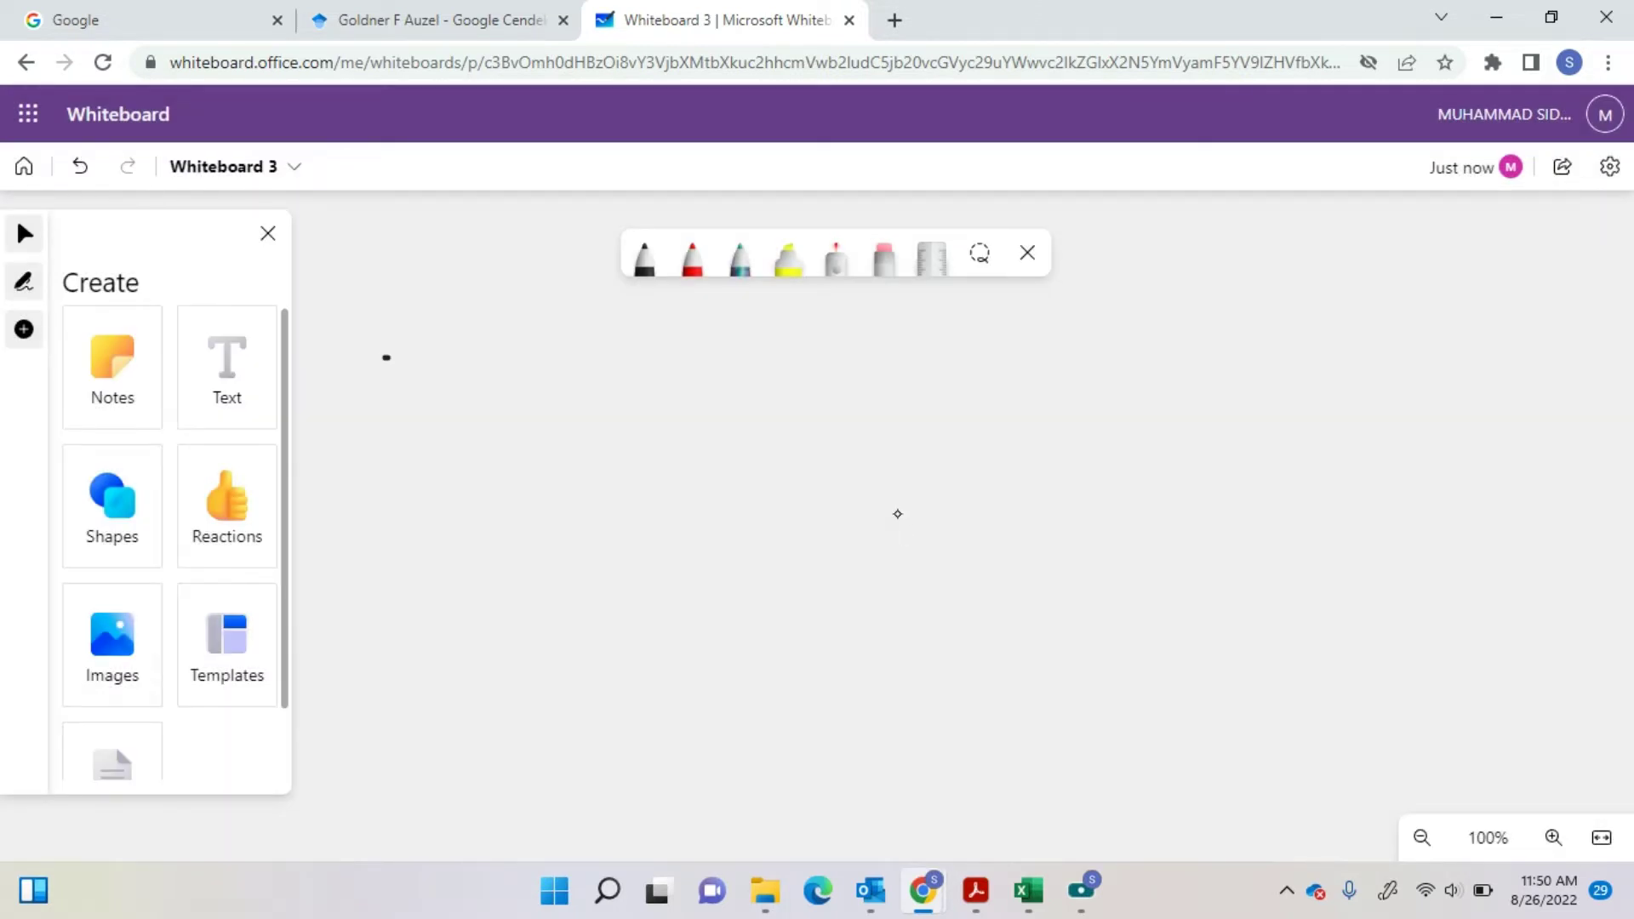
{"action": "mouse_move", "coordinate": [386, 357]}
{"action": "left_mouse_down"}
{"action": "mouse_move", "coordinate": [381, 300]}
{"action": "mouse_move", "coordinate": [400, 308]}
{"action": "left_mouse_up"}
{"action": "left_click_drag", "start_coordinate": [396, 331], "coordinate": [477, 357]}
{"action": "mouse_move", "coordinate": [483, 358]}
{"action": "left_mouse_down"}
{"action": "mouse_move", "coordinate": [499, 388]}
{"action": "mouse_move", "coordinate": [548, 369]}
{"action": "left_mouse_up"}
{"action": "left_click", "coordinate": [520, 355]}
{"action": "mouse_move", "coordinate": [634, 328]}
{"action": "left_mouse_down"}
{"action": "mouse_move", "coordinate": [620, 340]}
{"action": "mouse_move", "coordinate": [655, 350]}
{"action": "left_mouse_up"}
- Write the prefactor fraction 8π²mcν / 3h(2J+1) followed by a times sign
{"action": "left_click_drag", "start_coordinate": [660, 349], "coordinate": [679, 351]}
{"action": "left_click_drag", "start_coordinate": [683, 320], "coordinate": [717, 328]}
{"action": "left_click_drag", "start_coordinate": [723, 357], "coordinate": [779, 352]}
{"action": "left_click_drag", "start_coordinate": [803, 329], "coordinate": [804, 350]}
{"action": "left_click_drag", "start_coordinate": [839, 321], "coordinate": [878, 317]}
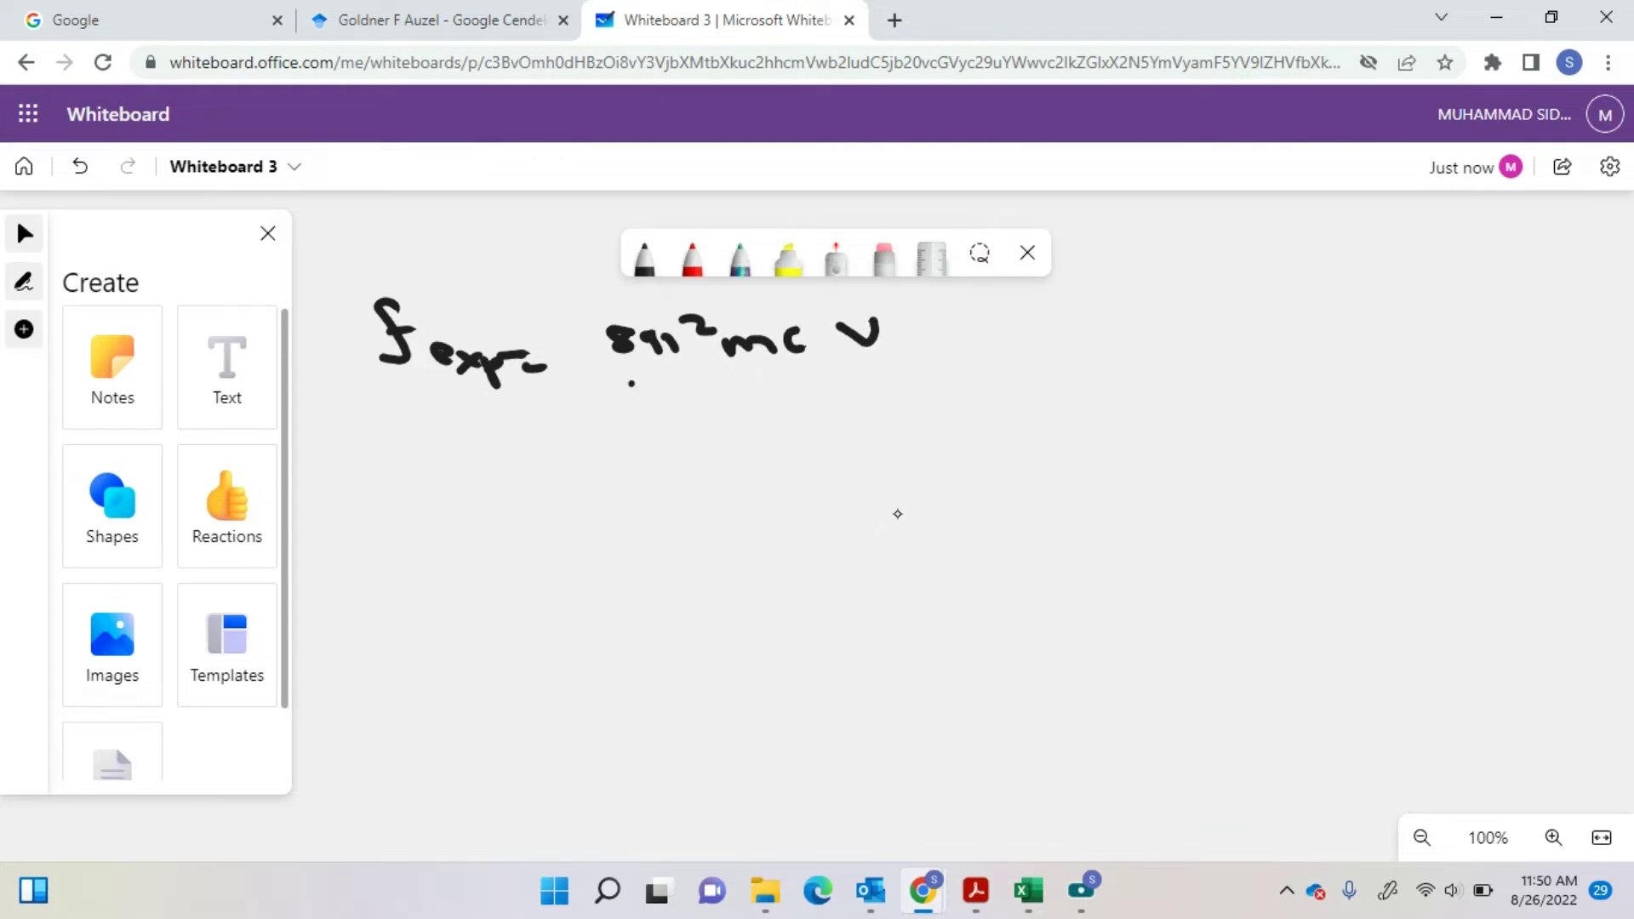
{"action": "left_click_drag", "start_coordinate": [630, 384], "coordinate": [851, 388]}
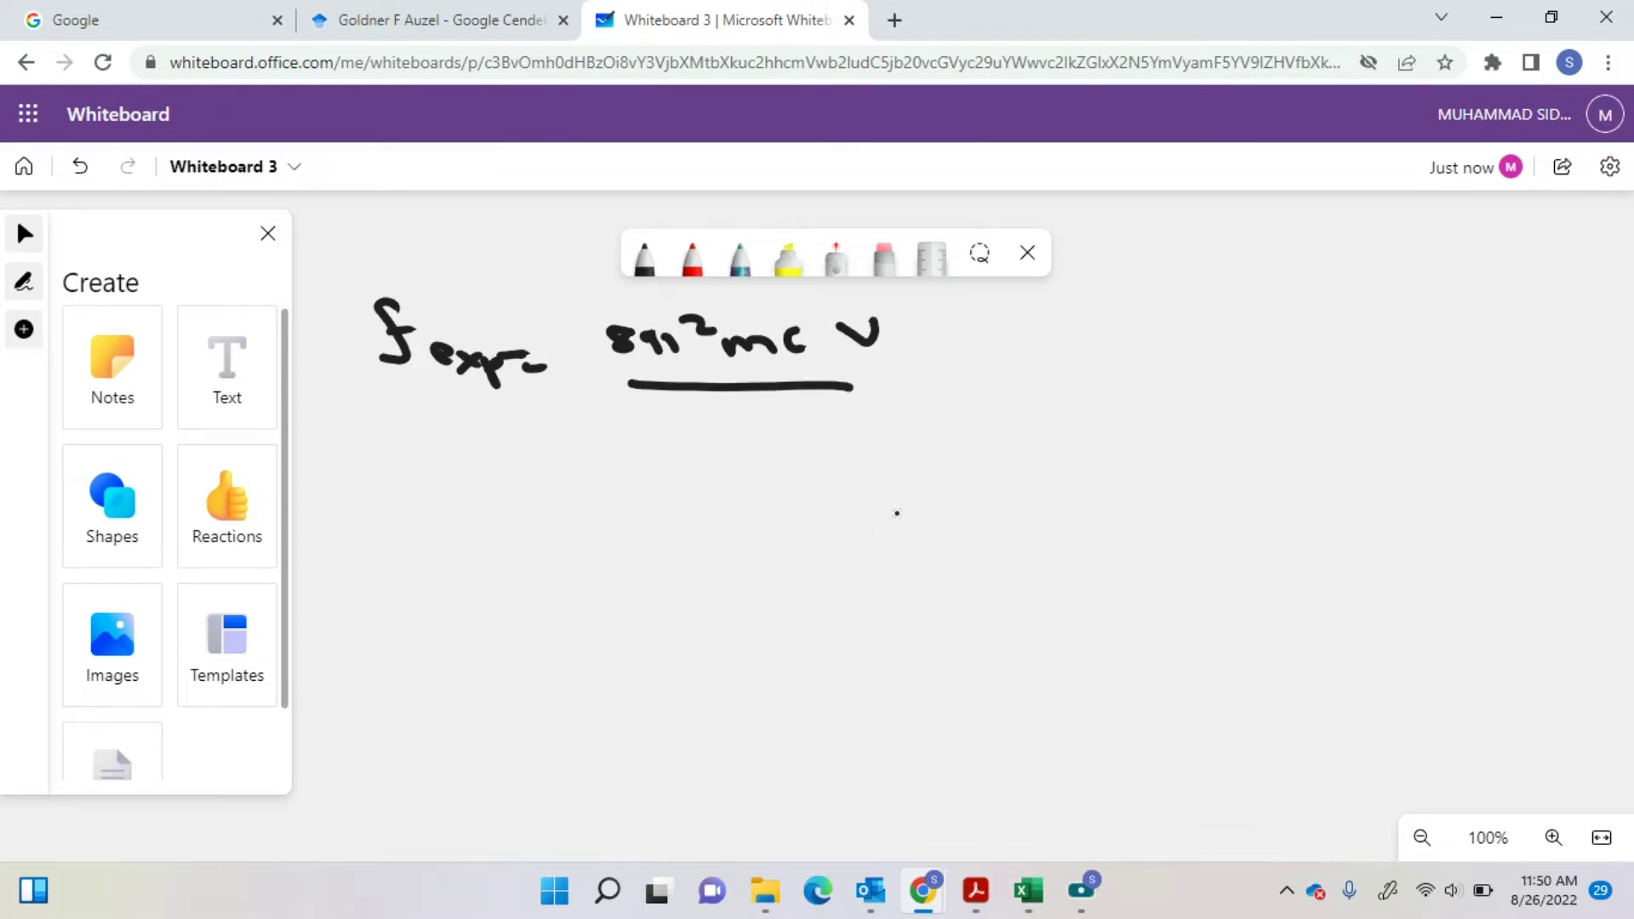
{"action": "mouse_move", "coordinate": [662, 412]}
{"action": "left_mouse_down"}
{"action": "mouse_move", "coordinate": [688, 419]}
{"action": "mouse_move", "coordinate": [667, 439]}
{"action": "left_mouse_up"}
{"action": "mouse_move", "coordinate": [713, 409]}
{"action": "left_mouse_down"}
{"action": "mouse_move", "coordinate": [752, 439]}
{"action": "mouse_move", "coordinate": [793, 439]}
{"action": "left_mouse_up"}
{"action": "mouse_move", "coordinate": [808, 417]}
{"action": "left_mouse_down"}
{"action": "mouse_move", "coordinate": [874, 436]}
{"action": "mouse_move", "coordinate": [951, 425]}
{"action": "left_mouse_up"}
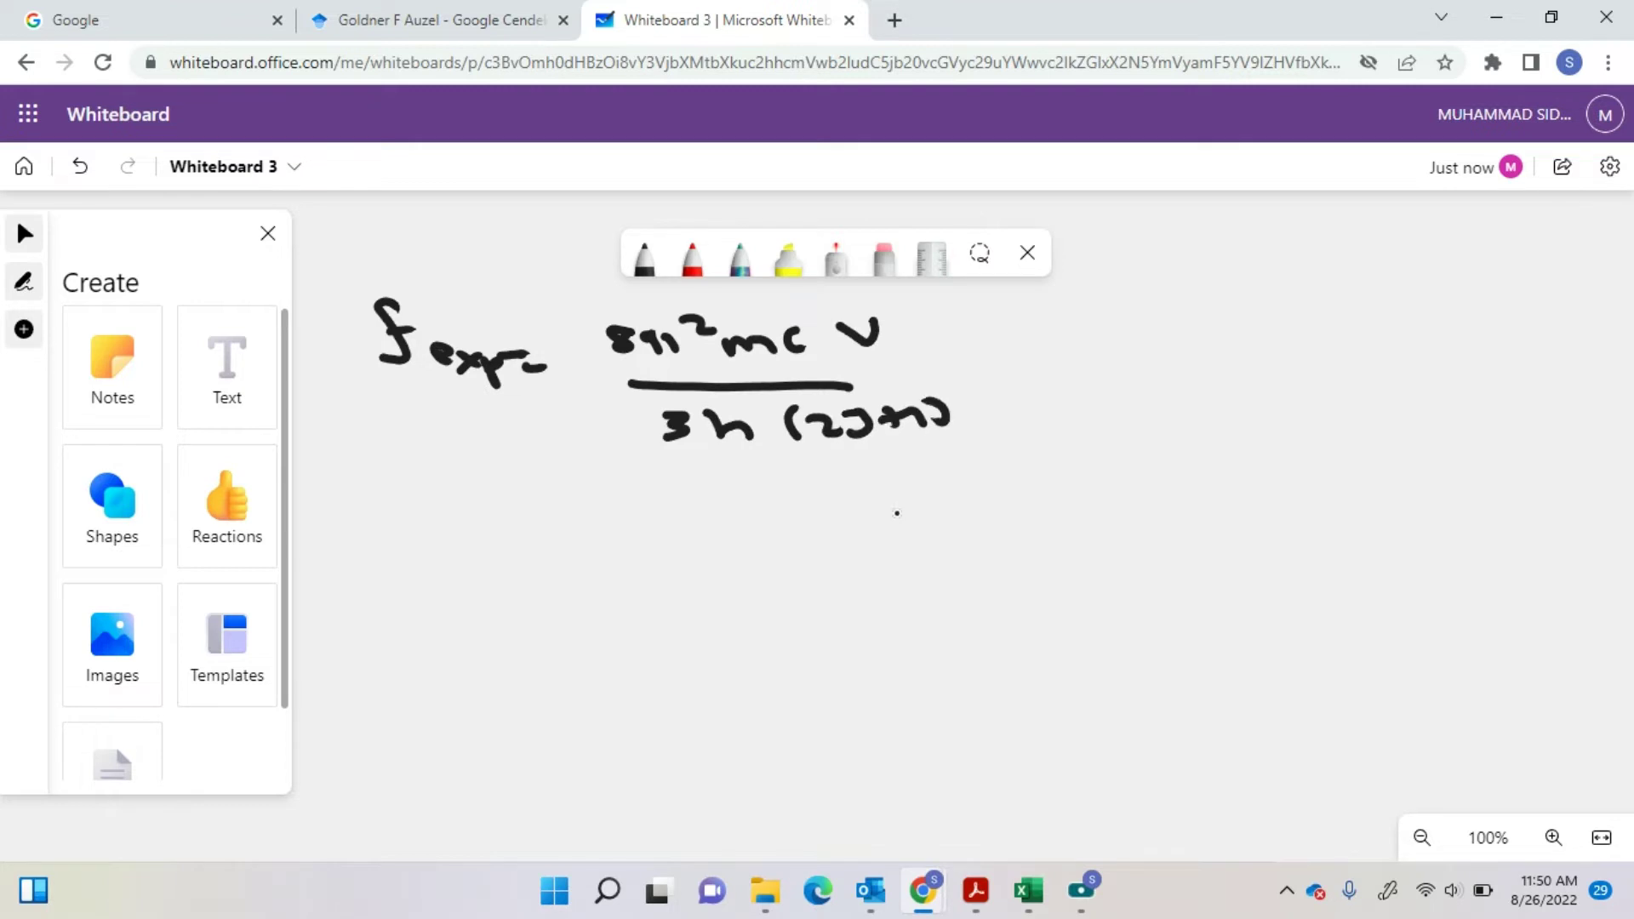
{"action": "mouse_move", "coordinate": [934, 351]}
{"action": "left_mouse_down"}
{"action": "mouse_move", "coordinate": [987, 387]}
{"action": "mouse_move", "coordinate": [960, 368]}
{"action": "mouse_move", "coordinate": [1003, 347]}
{"action": "left_mouse_up"}
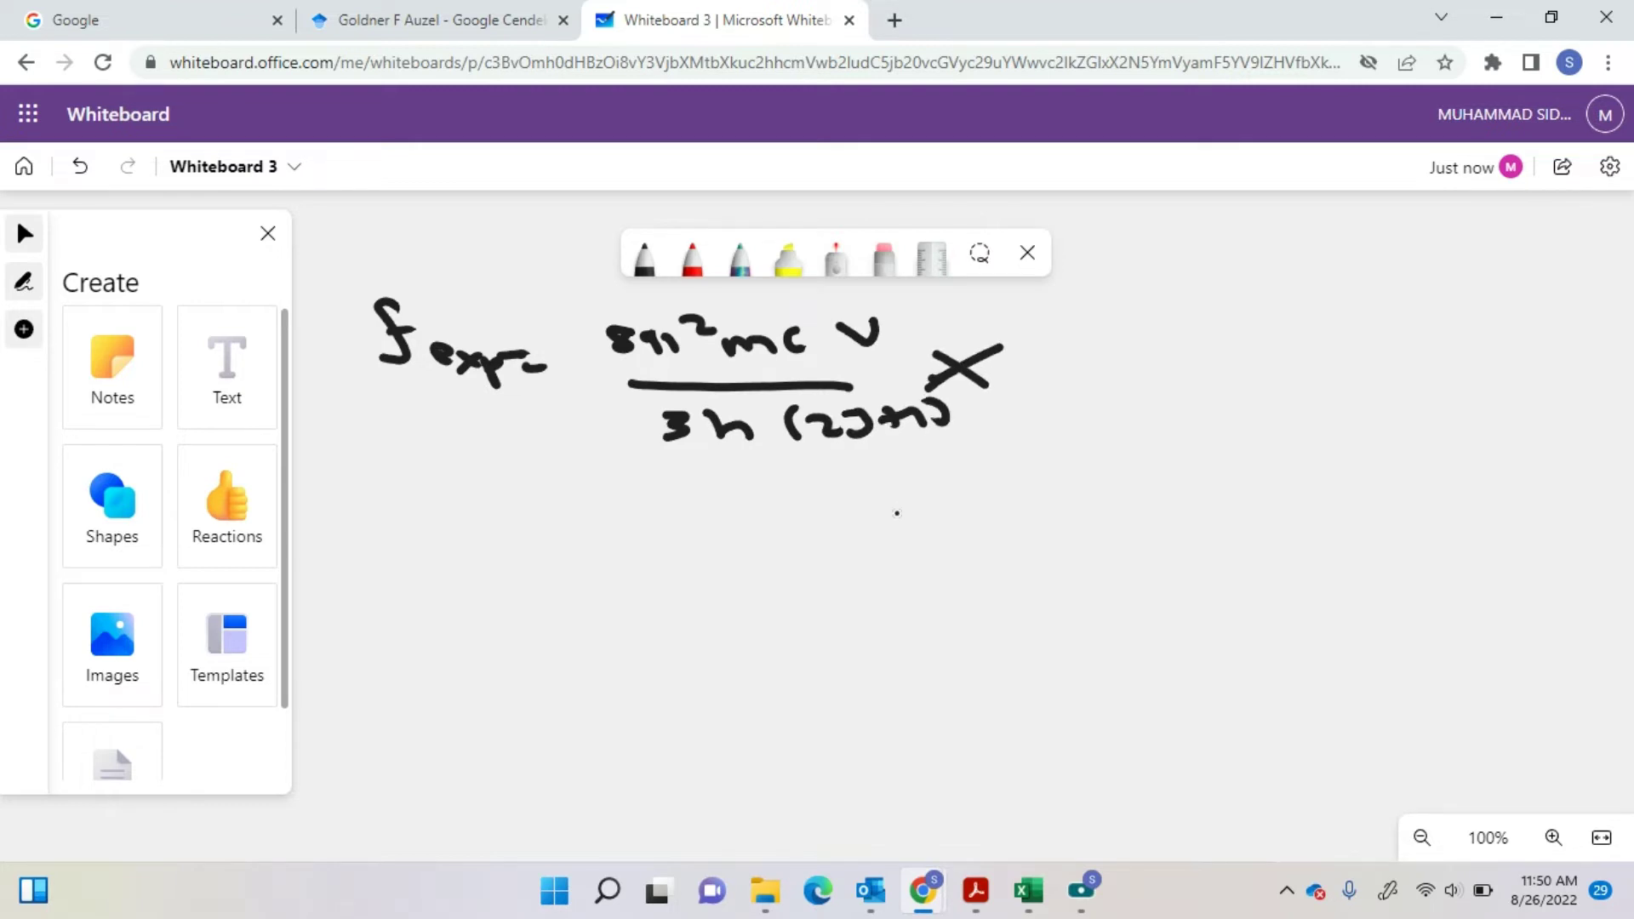
- Brace the fraction, label it constant, and write 'let constant =' below
{"action": "mouse_move", "coordinate": [639, 466]}
{"action": "left_mouse_down"}
{"action": "mouse_move", "coordinate": [753, 501]}
{"action": "mouse_move", "coordinate": [921, 464]}
{"action": "left_mouse_up"}
{"action": "left_click_drag", "start_coordinate": [749, 510], "coordinate": [974, 511]}
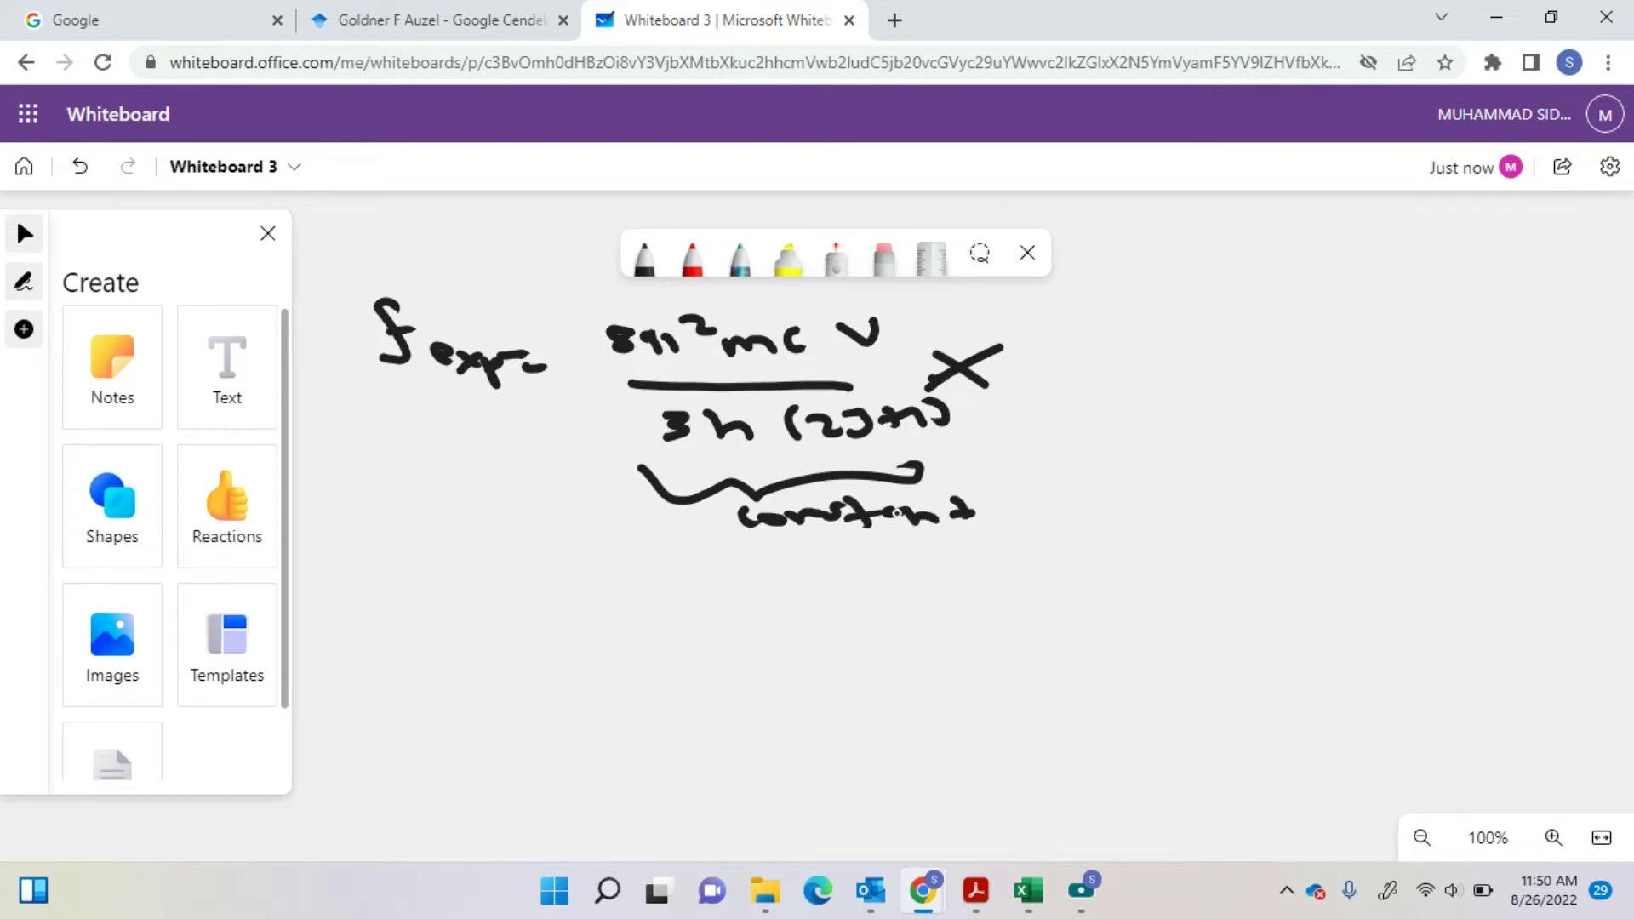
{"action": "left_click_drag", "start_coordinate": [640, 538], "coordinate": [644, 574]}
{"action": "mouse_move", "coordinate": [664, 564]}
{"action": "left_mouse_down"}
{"action": "mouse_move", "coordinate": [792, 572]}
{"action": "mouse_move", "coordinate": [853, 554]}
{"action": "mouse_move", "coordinate": [926, 575]}
{"action": "mouse_move", "coordinate": [1038, 555]}
{"action": "left_mouse_up"}
{"action": "left_click_drag", "start_coordinate": [1021, 568], "coordinate": [1087, 587]}
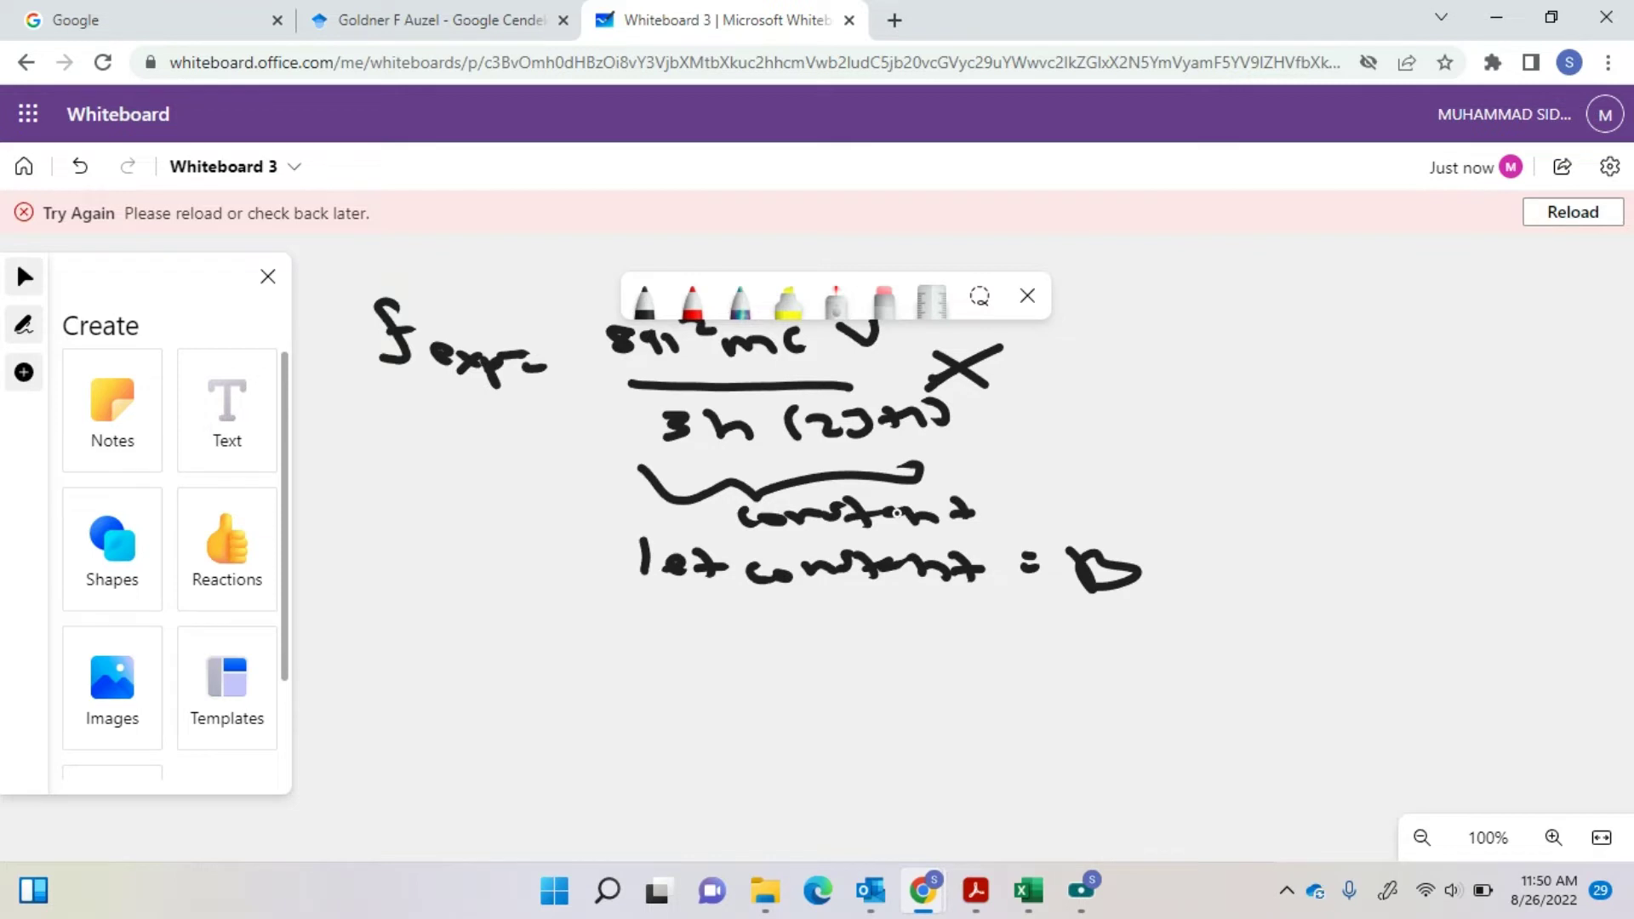
- Write ΣΩ times the reduced matrix element ⟨a|U^λ|b⟩ after the times sign
{"action": "mouse_move", "coordinate": [1124, 322]}
{"action": "left_mouse_down"}
{"action": "mouse_move", "coordinate": [1062, 334]}
{"action": "mouse_move", "coordinate": [1131, 387]}
{"action": "mouse_move", "coordinate": [1253, 375]}
{"action": "left_mouse_up"}
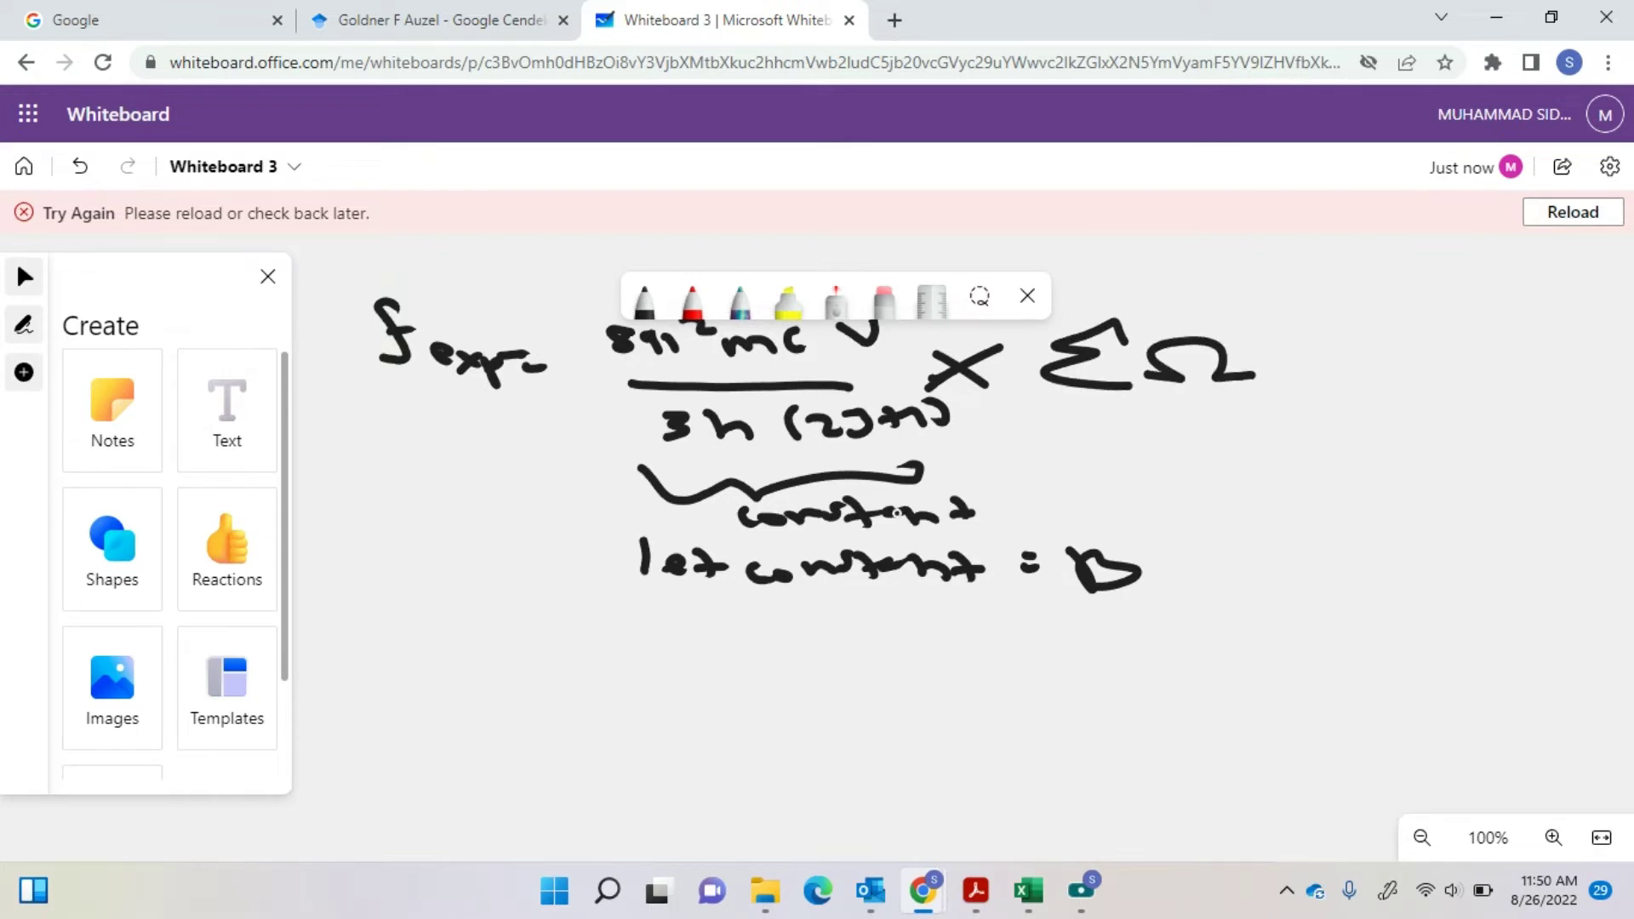
{"action": "mouse_move", "coordinate": [1337, 329]}
{"action": "left_mouse_down"}
{"action": "mouse_move", "coordinate": [1335, 365]}
{"action": "mouse_move", "coordinate": [1374, 376]}
{"action": "mouse_move", "coordinate": [1367, 357]}
{"action": "mouse_move", "coordinate": [1449, 334]}
{"action": "left_mouse_up"}
{"action": "mouse_move", "coordinate": [1458, 314]}
{"action": "left_mouse_down"}
{"action": "mouse_move", "coordinate": [1467, 346]}
{"action": "mouse_move", "coordinate": [1540, 366]}
{"action": "left_mouse_up"}
{"action": "left_click_drag", "start_coordinate": [1574, 327], "coordinate": [1607, 351]}
{"action": "mouse_move", "coordinate": [1588, 336]}
{"action": "left_mouse_down"}
{"action": "mouse_move", "coordinate": [1632, 321]}
{"action": "mouse_move", "coordinate": [1604, 364]}
{"action": "left_mouse_up"}
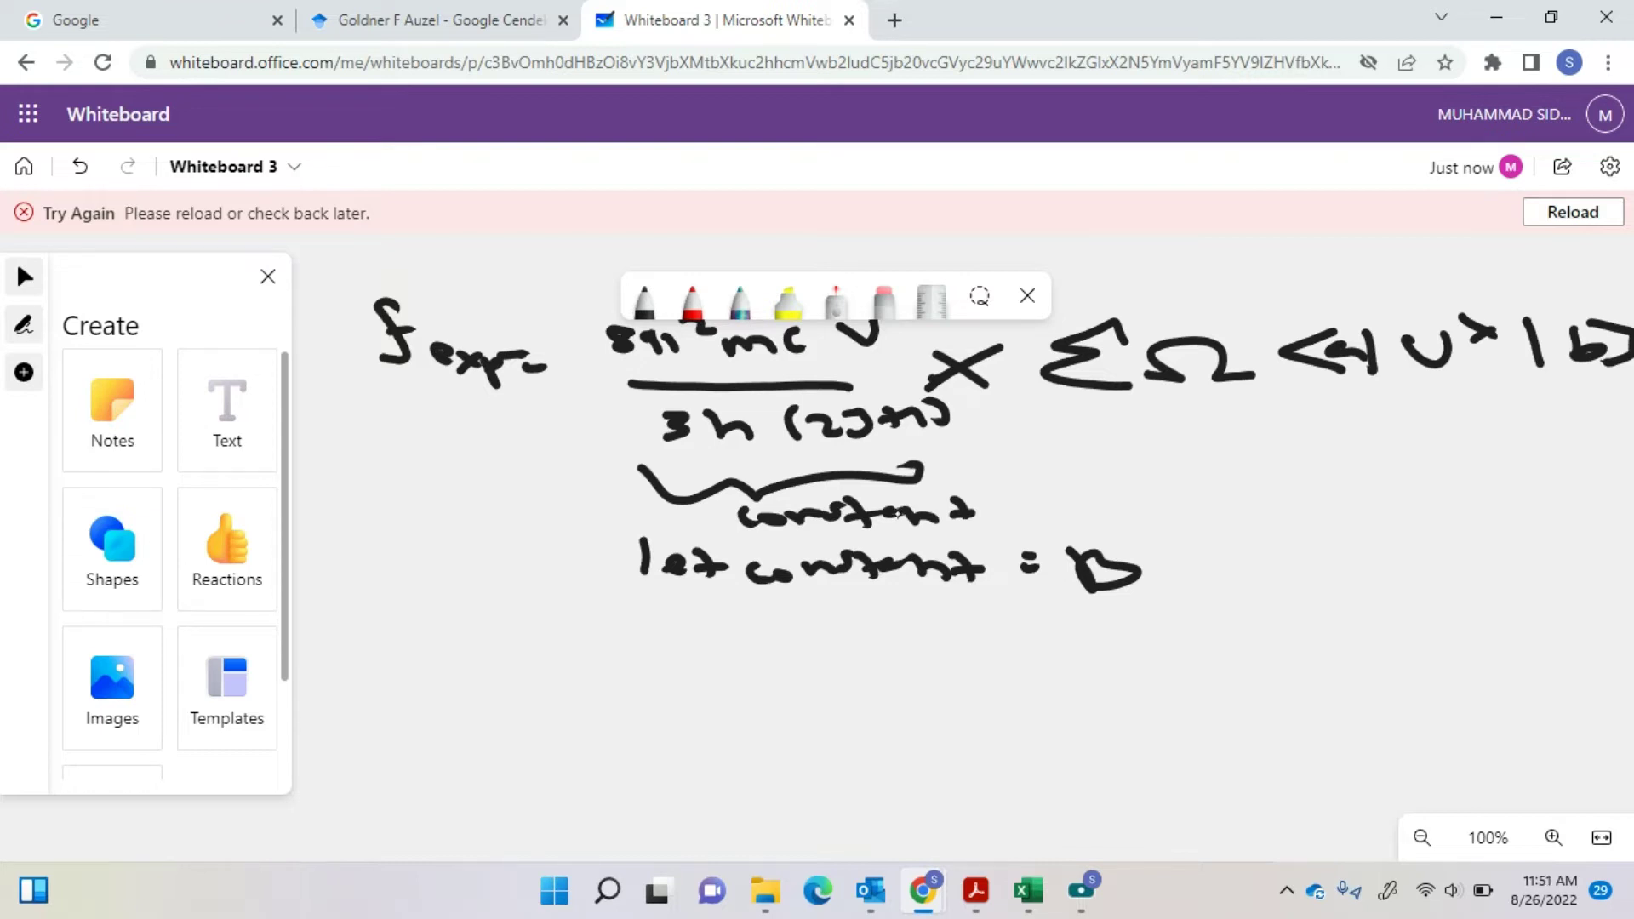
- Erase the scribble after 'let constant =', write c there, and start Sexp/c below
{"action": "mouse_move", "coordinate": [1092, 547]}
{"action": "left_mouse_down"}
{"action": "mouse_move", "coordinate": [1130, 581]}
{"action": "mouse_move", "coordinate": [1185, 565]}
{"action": "left_mouse_up"}
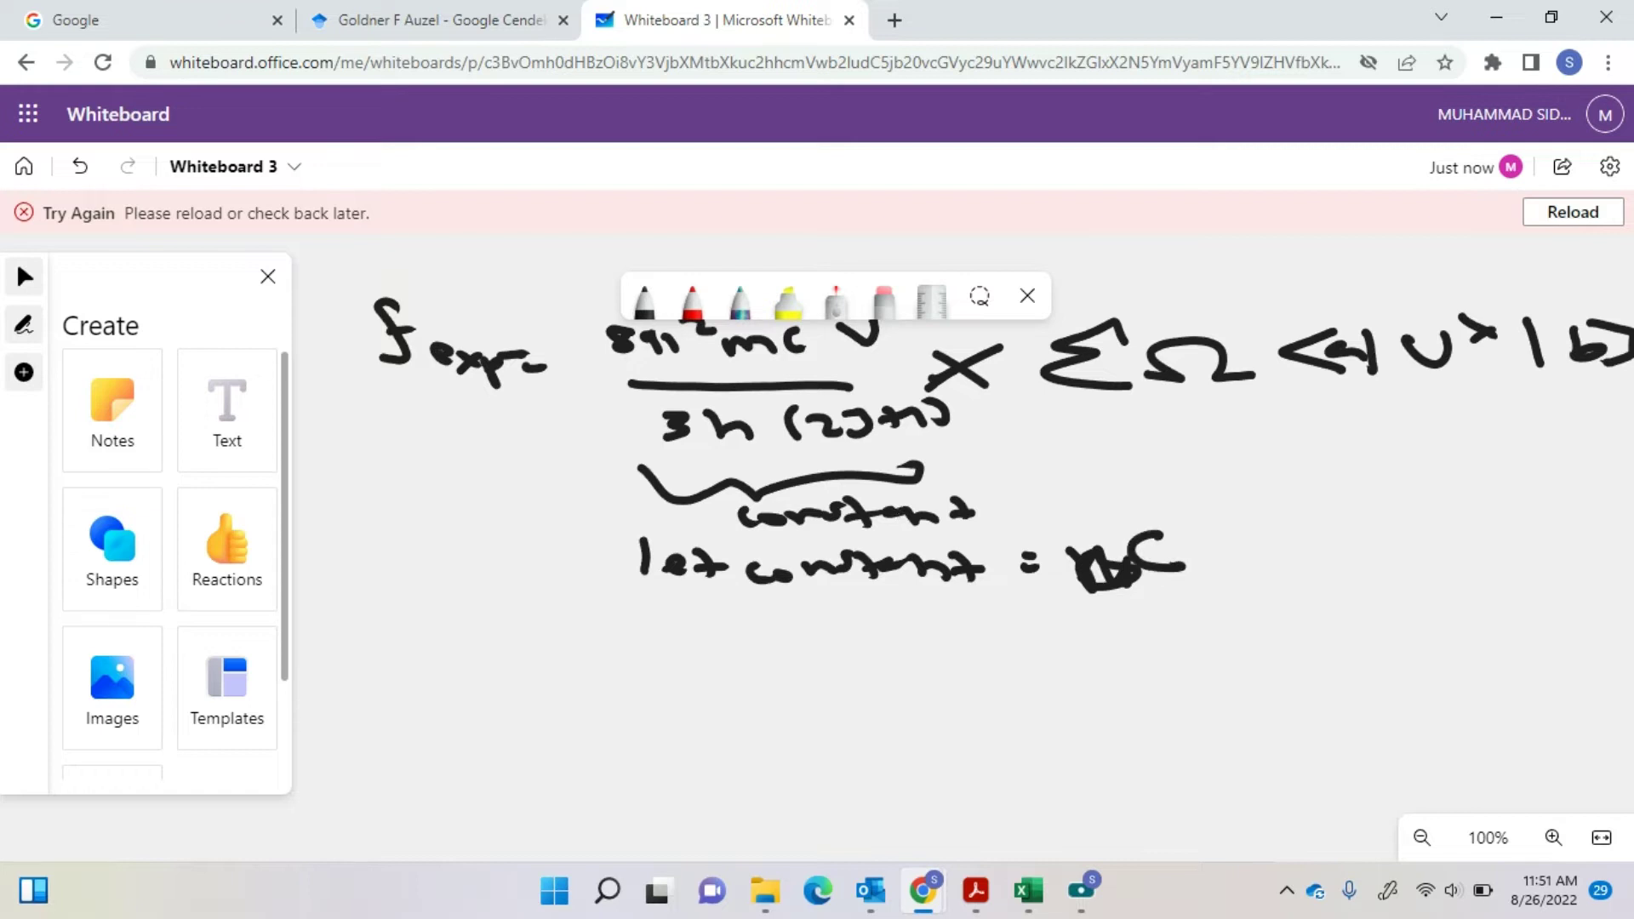
{"action": "left_click", "coordinate": [884, 300]}
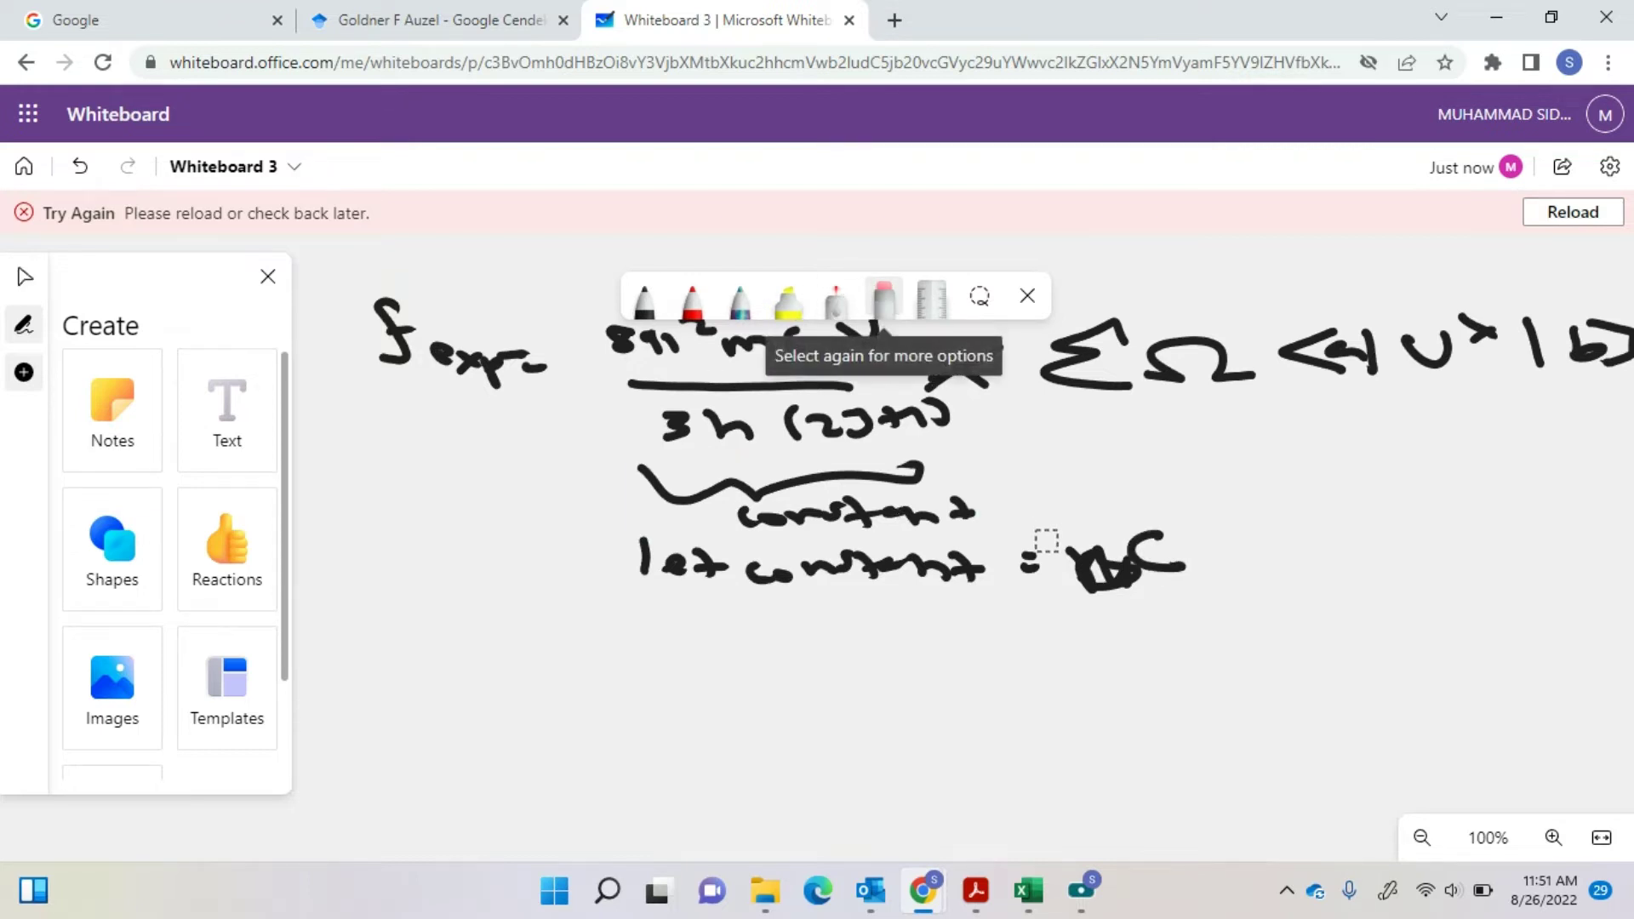
{"action": "mouse_move", "coordinate": [1074, 551]}
{"action": "left_mouse_down"}
{"action": "mouse_move", "coordinate": [1149, 573]}
{"action": "mouse_move", "coordinate": [1120, 550]}
{"action": "mouse_move", "coordinate": [1160, 576]}
{"action": "mouse_move", "coordinate": [1181, 558]}
{"action": "left_mouse_up"}
{"action": "left_click", "coordinate": [644, 303]}
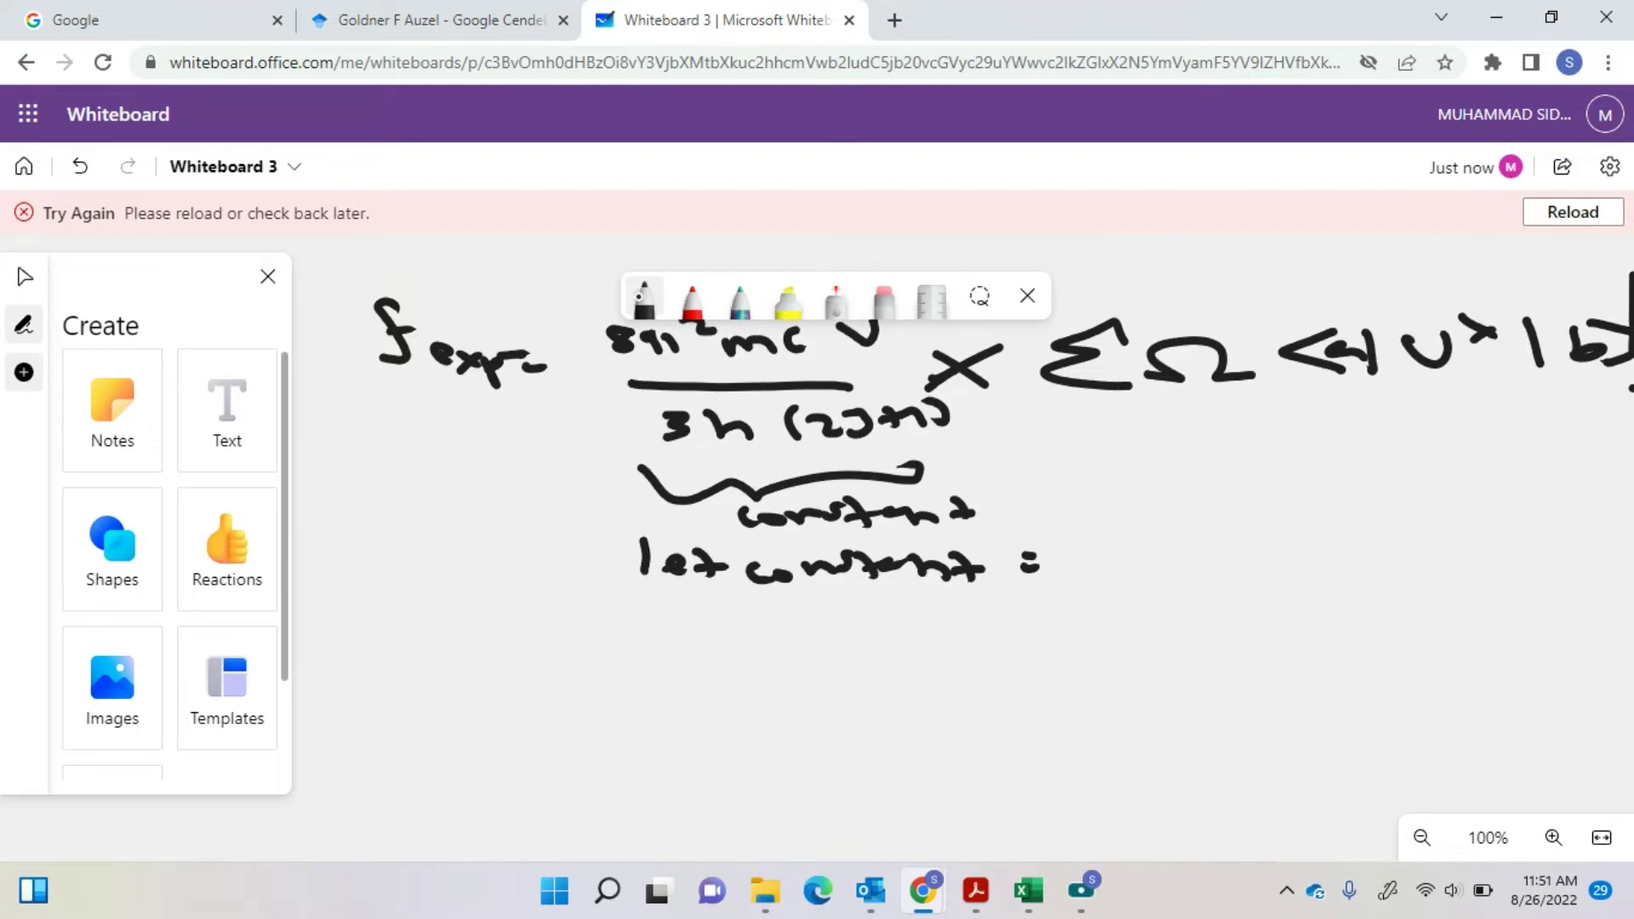
{"action": "left_click_drag", "start_coordinate": [1102, 550], "coordinate": [1104, 574]}
{"action": "mouse_move", "coordinate": [387, 662]}
{"action": "left_mouse_down"}
{"action": "mouse_move", "coordinate": [465, 657]}
{"action": "mouse_move", "coordinate": [500, 677]}
{"action": "mouse_move", "coordinate": [512, 657]}
{"action": "left_mouse_up"}
{"action": "mouse_move", "coordinate": [368, 691]}
{"action": "left_mouse_down"}
{"action": "mouse_move", "coordinate": [514, 702]}
{"action": "mouse_move", "coordinate": [474, 745]}
{"action": "left_mouse_up"}
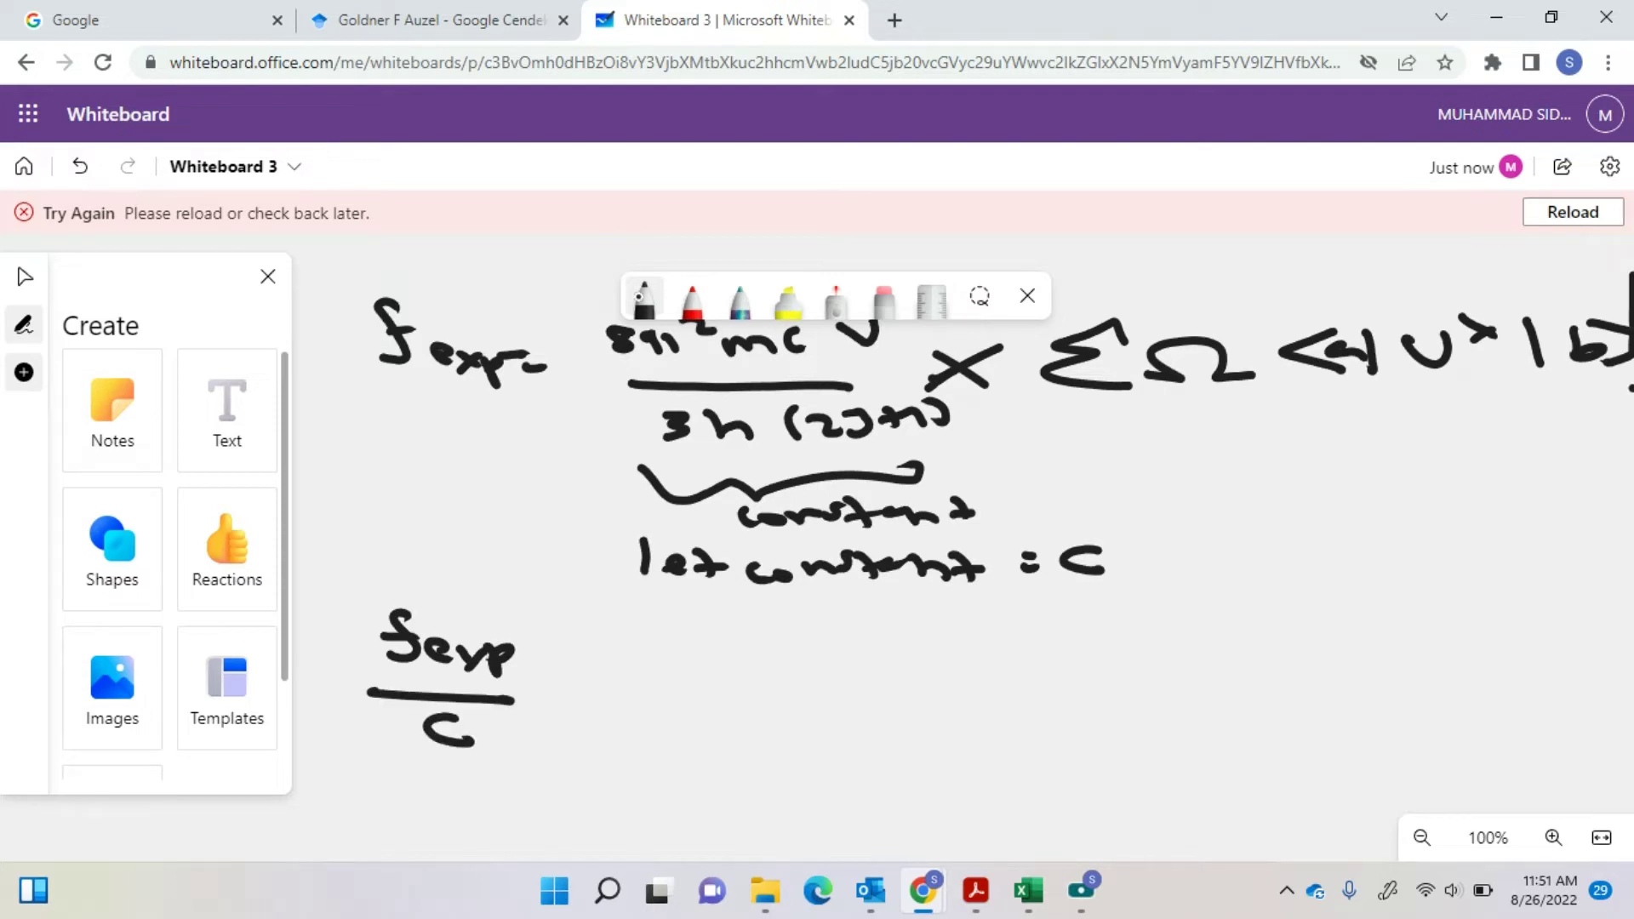
- Complete the line as Sexp/c = ΣΩ⟨a|U|b⟩
{"action": "left_click_drag", "start_coordinate": [551, 682], "coordinate": [575, 683]}
{"action": "left_click_drag", "start_coordinate": [555, 692], "coordinate": [581, 693]}
{"action": "mouse_move", "coordinate": [675, 663]}
{"action": "left_mouse_down"}
{"action": "mouse_move", "coordinate": [634, 681]}
{"action": "mouse_move", "coordinate": [683, 709]}
{"action": "mouse_move", "coordinate": [817, 701]}
{"action": "left_mouse_up"}
{"action": "mouse_move", "coordinate": [915, 668]}
{"action": "left_mouse_down"}
{"action": "mouse_move", "coordinate": [861, 689]}
{"action": "mouse_move", "coordinate": [984, 710]}
{"action": "left_mouse_up"}
{"action": "left_click", "coordinate": [956, 677]}
{"action": "mouse_move", "coordinate": [1004, 669]}
{"action": "left_mouse_down"}
{"action": "mouse_move", "coordinate": [1018, 688]}
{"action": "mouse_move", "coordinate": [1088, 665]}
{"action": "mouse_move", "coordinate": [1125, 699]}
{"action": "mouse_move", "coordinate": [1185, 669]}
{"action": "mouse_move", "coordinate": [1229, 689]}
{"action": "mouse_move", "coordinate": [1189, 698]}
{"action": "left_mouse_up"}
{"action": "left_click", "coordinate": [1102, 658]}
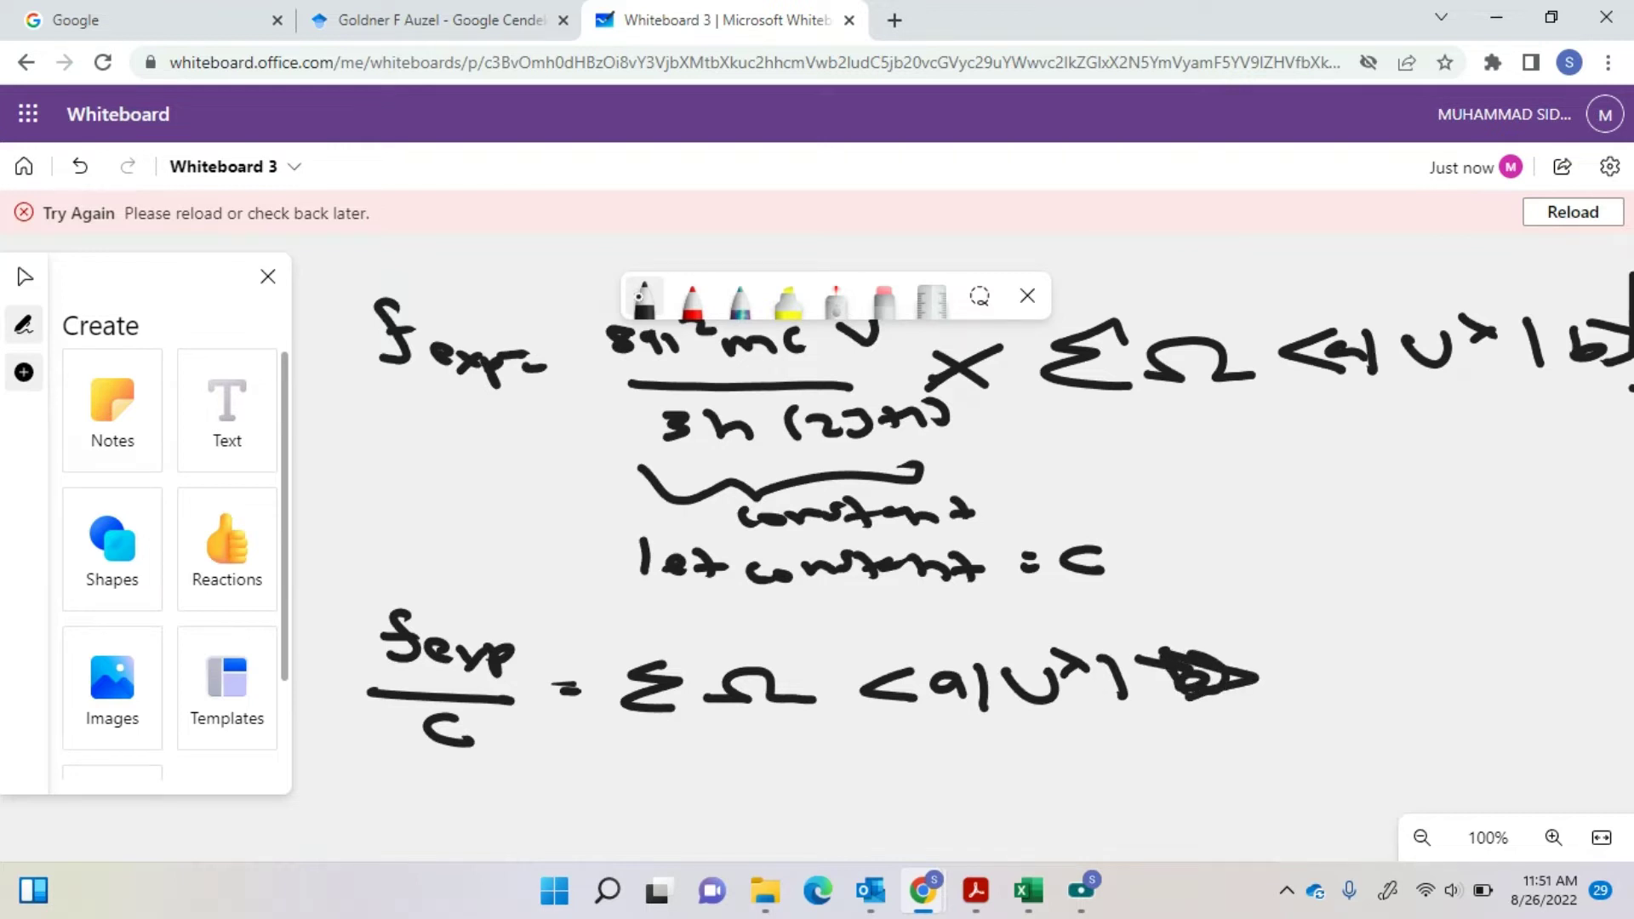
- Draw an arrow up from the equation with the note 'convert to matrix'
{"action": "mouse_move", "coordinate": [1160, 615]}
{"action": "left_mouse_down"}
{"action": "mouse_move", "coordinate": [1238, 577]}
{"action": "mouse_move", "coordinate": [1234, 603]}
{"action": "left_mouse_up"}
{"action": "mouse_move", "coordinate": [1274, 532]}
{"action": "left_mouse_down"}
{"action": "mouse_move", "coordinate": [1268, 553]}
{"action": "mouse_move", "coordinate": [1383, 515]}
{"action": "mouse_move", "coordinate": [1425, 523]}
{"action": "left_mouse_up"}
{"action": "left_click", "coordinate": [1400, 516]}
{"action": "mouse_move", "coordinate": [1416, 527]}
{"action": "left_mouse_down"}
{"action": "mouse_move", "coordinate": [1473, 500]}
{"action": "mouse_move", "coordinate": [1491, 514]}
{"action": "left_mouse_up"}
{"action": "left_click_drag", "start_coordinate": [1306, 577], "coordinate": [1324, 603]}
{"action": "mouse_move", "coordinate": [1295, 594]}
{"action": "left_mouse_down"}
{"action": "mouse_move", "coordinate": [1444, 594]}
{"action": "mouse_move", "coordinate": [1479, 569]}
{"action": "mouse_move", "coordinate": [1509, 591]}
{"action": "mouse_move", "coordinate": [1541, 555]}
{"action": "mouse_move", "coordinate": [1608, 562]}
{"action": "mouse_move", "coordinate": [1569, 567]}
{"action": "left_mouse_up"}
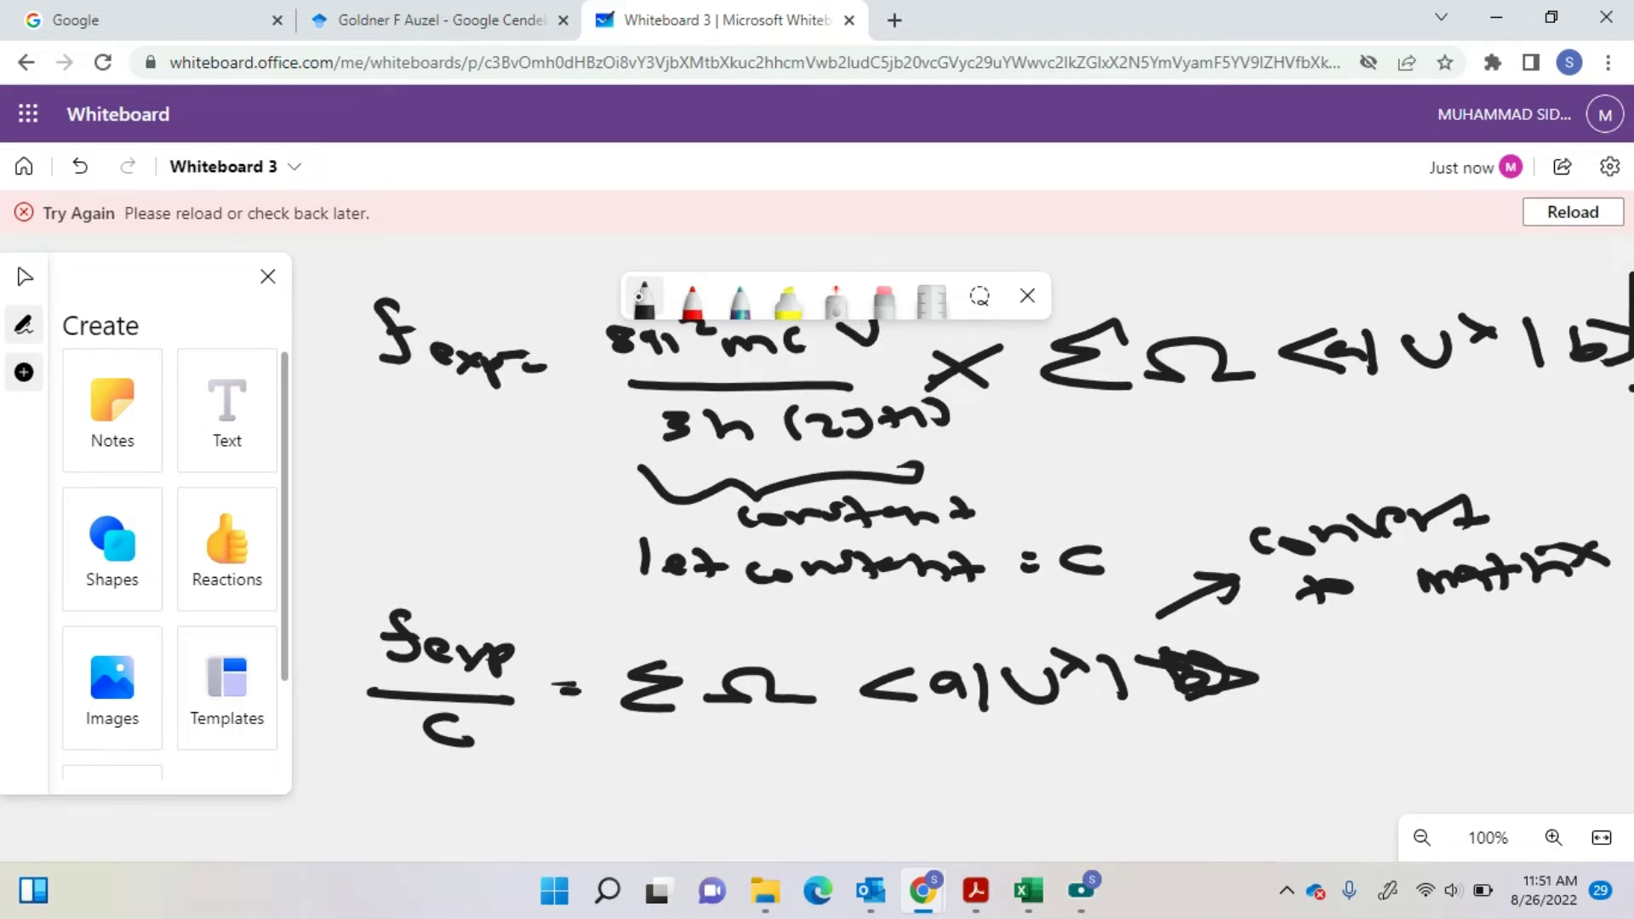
- Label the left side b, the circled ΣΩ term n, and the matrix-element term A
{"action": "left_click_drag", "start_coordinate": [417, 521], "coordinate": [430, 557]}
{"action": "left_click_drag", "start_coordinate": [796, 657], "coordinate": [808, 700]}
{"action": "mouse_move", "coordinate": [720, 637]}
{"action": "left_mouse_down"}
{"action": "mouse_move", "coordinate": [798, 600]}
{"action": "mouse_move", "coordinate": [825, 627]}
{"action": "left_mouse_up"}
{"action": "mouse_move", "coordinate": [980, 659]}
{"action": "left_mouse_down"}
{"action": "mouse_move", "coordinate": [995, 631]}
{"action": "mouse_move", "coordinate": [1014, 648]}
{"action": "left_mouse_up"}
{"action": "mouse_move", "coordinate": [1032, 634]}
{"action": "left_mouse_down"}
{"action": "mouse_move", "coordinate": [1039, 615]}
{"action": "mouse_move", "coordinate": [1085, 629]}
{"action": "left_mouse_up"}
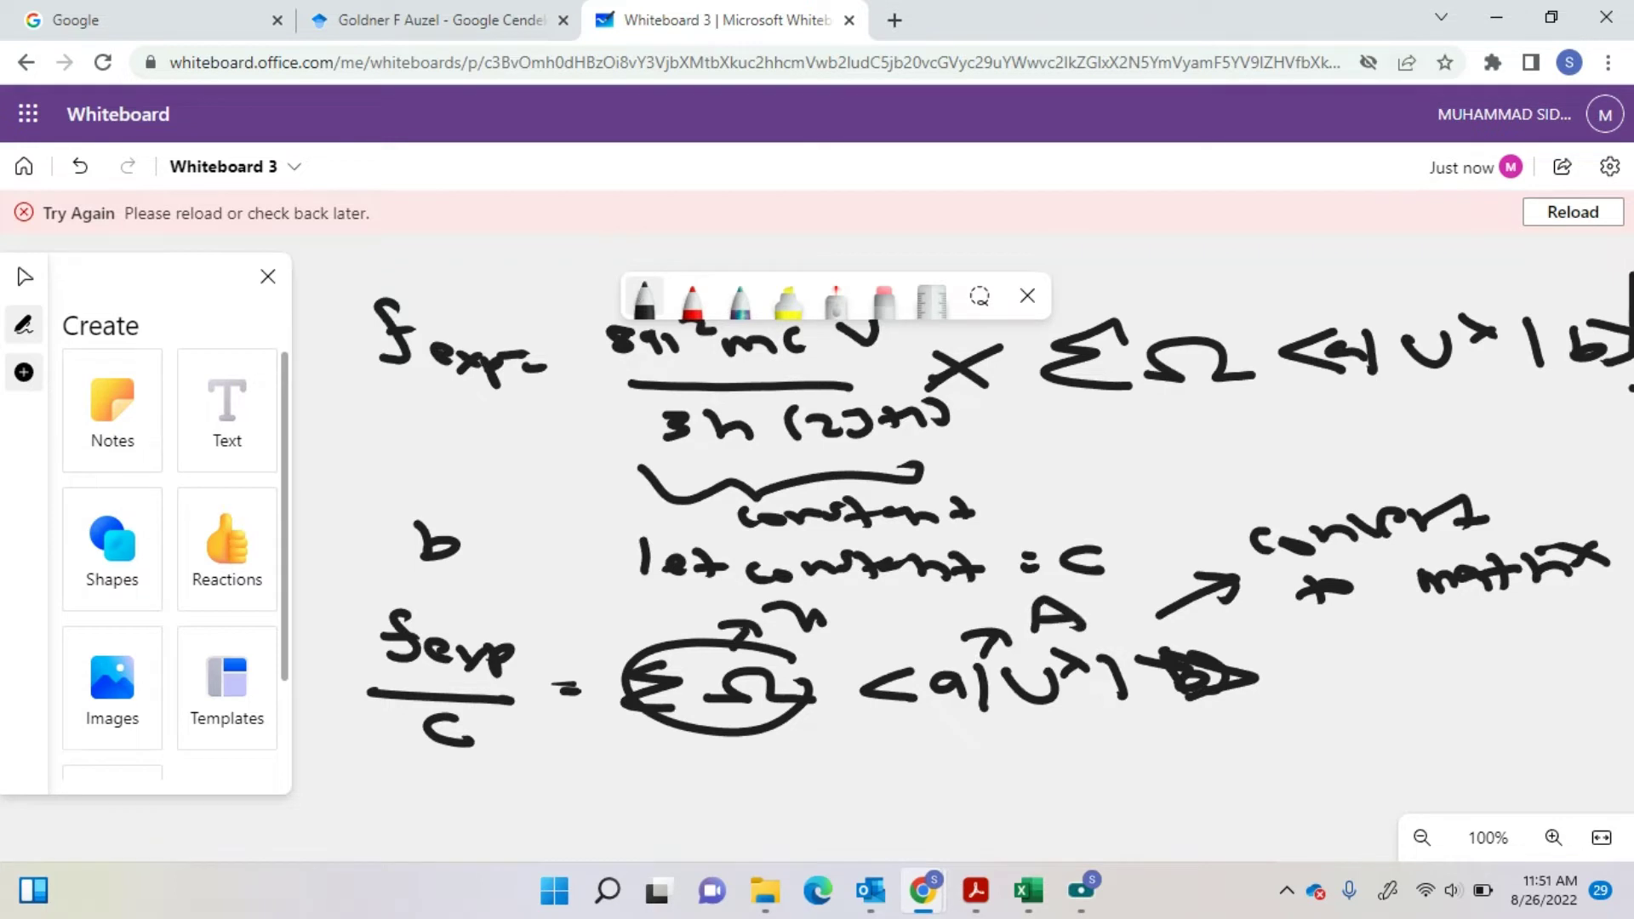
- Write 'A n = b' beneath the formula and draw a box around it
{"action": "mouse_move", "coordinate": [1040, 800]}
{"action": "left_mouse_down"}
{"action": "mouse_move", "coordinate": [1173, 776]}
{"action": "mouse_move", "coordinate": [1282, 785]}
{"action": "left_mouse_up"}
{"action": "mouse_move", "coordinate": [1003, 838]}
{"action": "left_mouse_down"}
{"action": "mouse_move", "coordinate": [1310, 732]}
{"action": "mouse_move", "coordinate": [1523, 724]}
{"action": "left_mouse_up"}
{"action": "left_click_drag", "start_coordinate": [1077, 822], "coordinate": [1396, 797]}
{"action": "left_click_drag", "start_coordinate": [1377, 748], "coordinate": [1389, 793]}
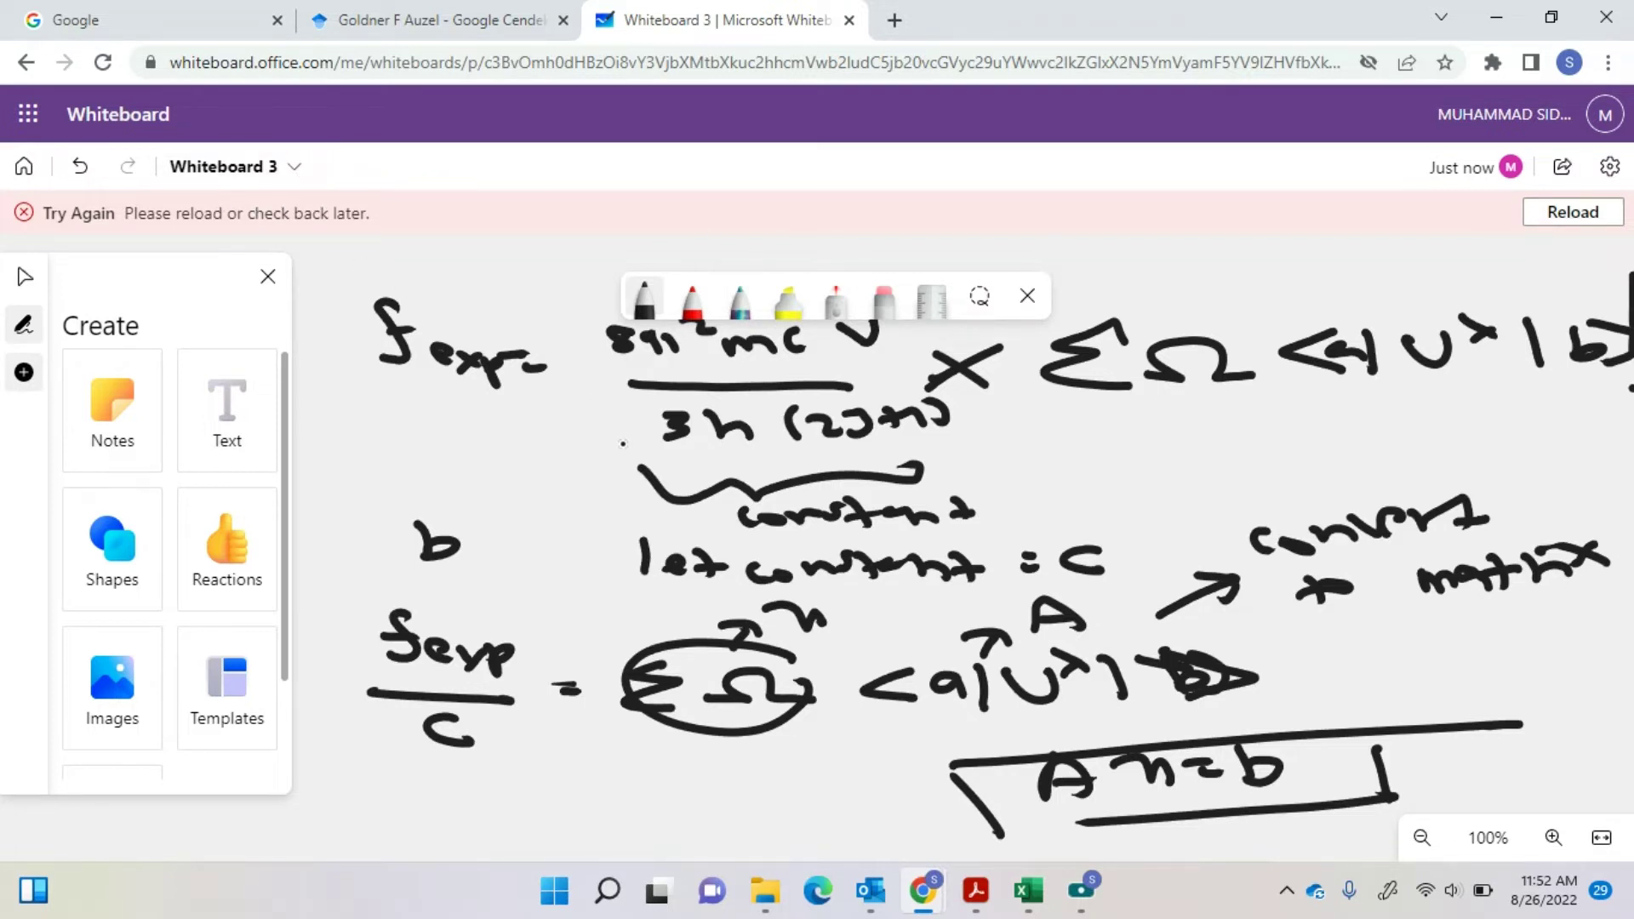
{"action": "right_click", "coordinate": [625, 454]}
{"action": "left_click", "coordinate": [677, 654]}
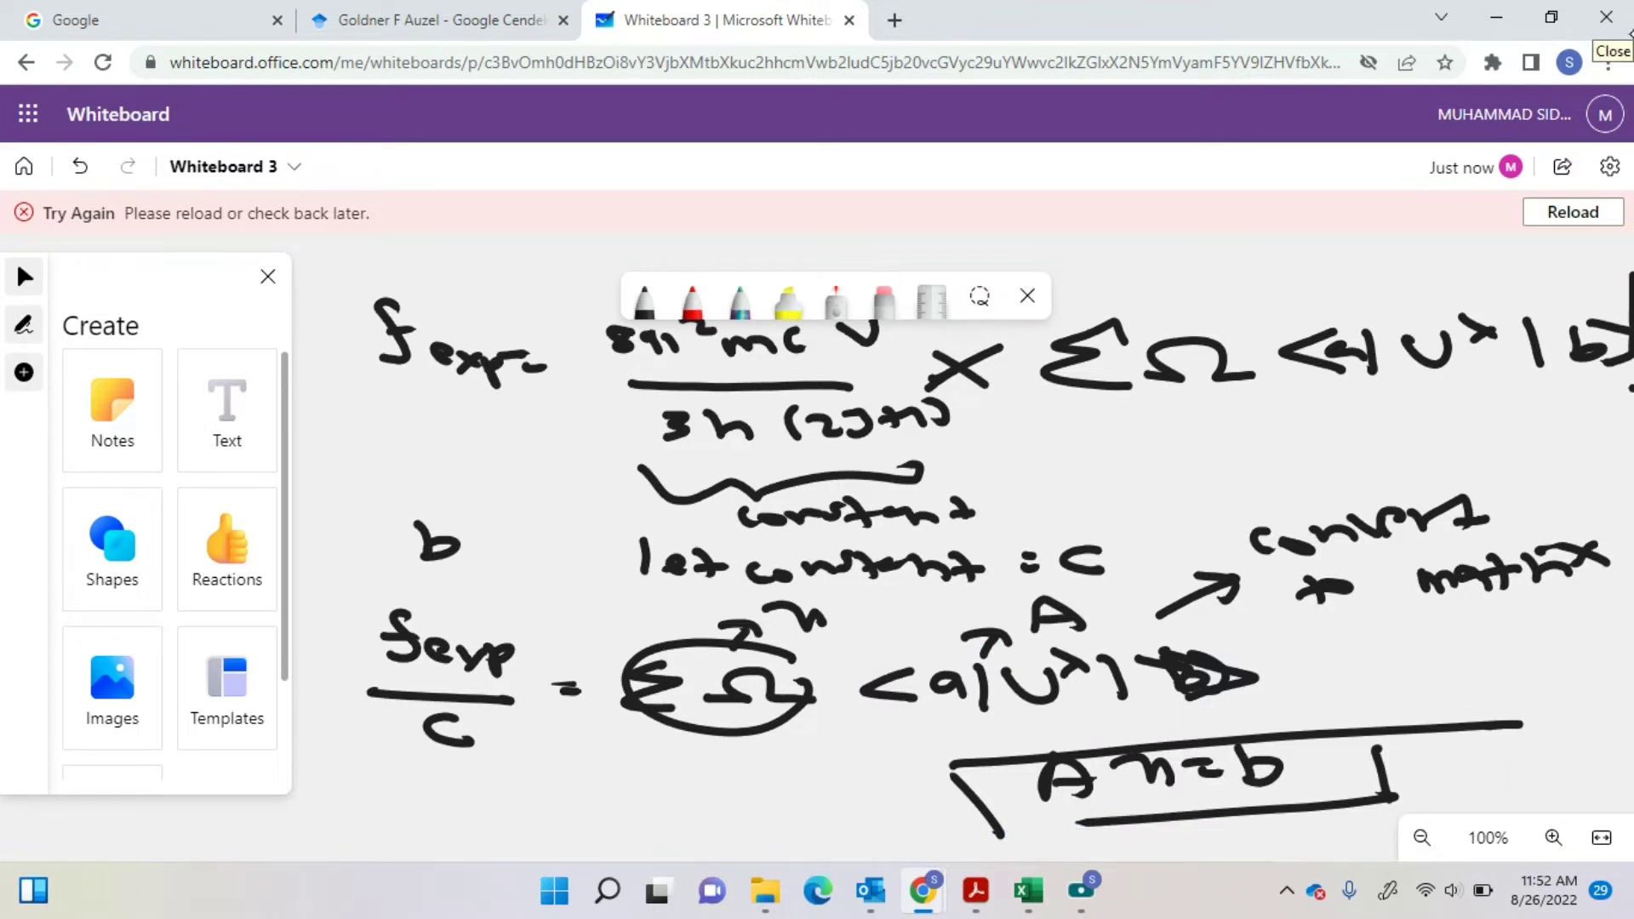
- Arrow the boxed equation to the formula, note 'need A, b value', and link c to the Carnall paper
{"action": "left_click_drag", "start_coordinate": [826, 739], "coordinate": [1006, 757]}
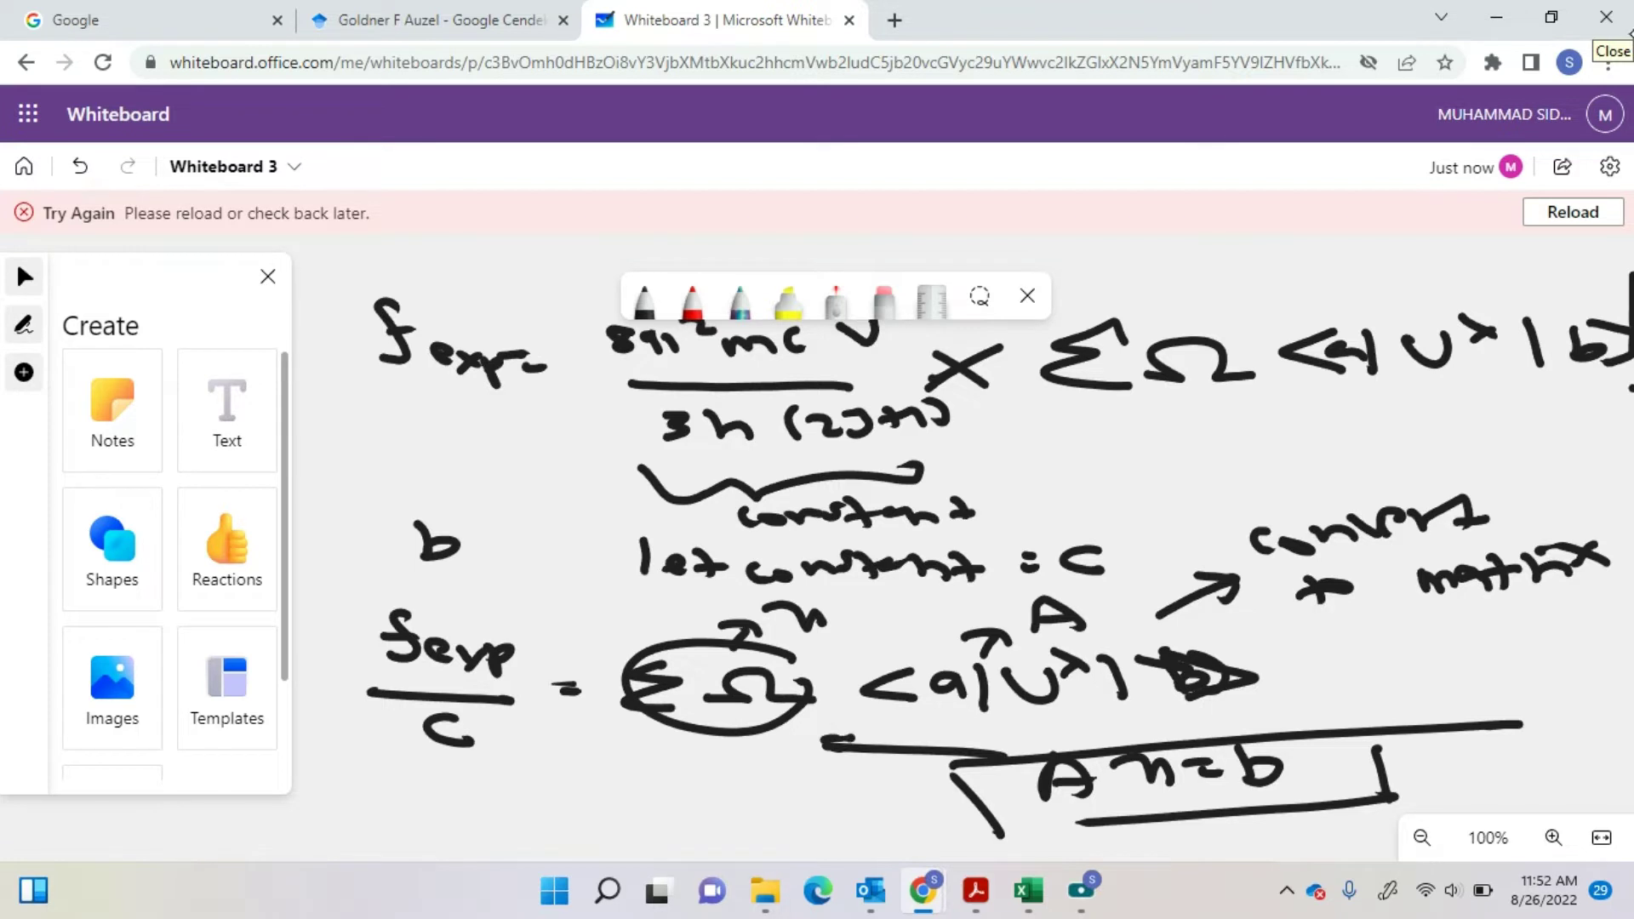
{"action": "left_click_drag", "start_coordinate": [850, 741], "coordinate": [848, 771]}
{"action": "mouse_move", "coordinate": [391, 766]}
{"action": "left_mouse_down"}
{"action": "mouse_move", "coordinate": [406, 800]}
{"action": "mouse_move", "coordinate": [521, 800]}
{"action": "mouse_move", "coordinate": [537, 762]}
{"action": "left_mouse_up"}
{"action": "mouse_move", "coordinate": [593, 753]}
{"action": "left_mouse_down"}
{"action": "mouse_move", "coordinate": [587, 805]}
{"action": "mouse_move", "coordinate": [639, 800]}
{"action": "mouse_move", "coordinate": [669, 819]}
{"action": "left_mouse_up"}
{"action": "left_click", "coordinate": [684, 761]}
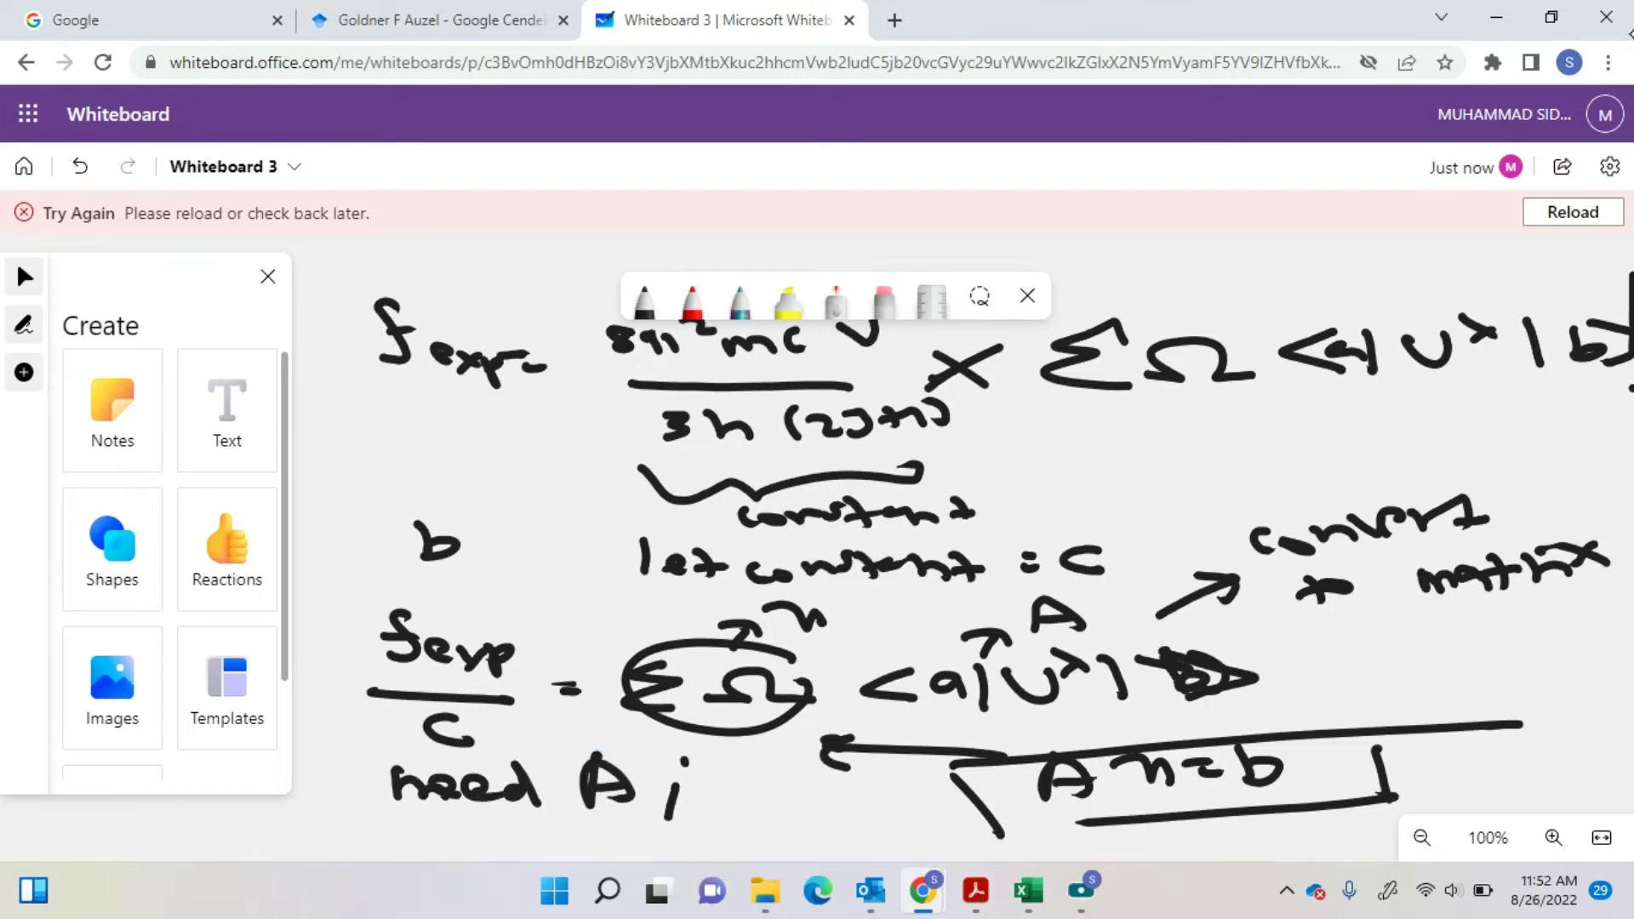
{"action": "mouse_move", "coordinate": [690, 757]}
{"action": "left_mouse_down"}
{"action": "mouse_move", "coordinate": [778, 830]}
{"action": "mouse_move", "coordinate": [856, 819]}
{"action": "left_mouse_up"}
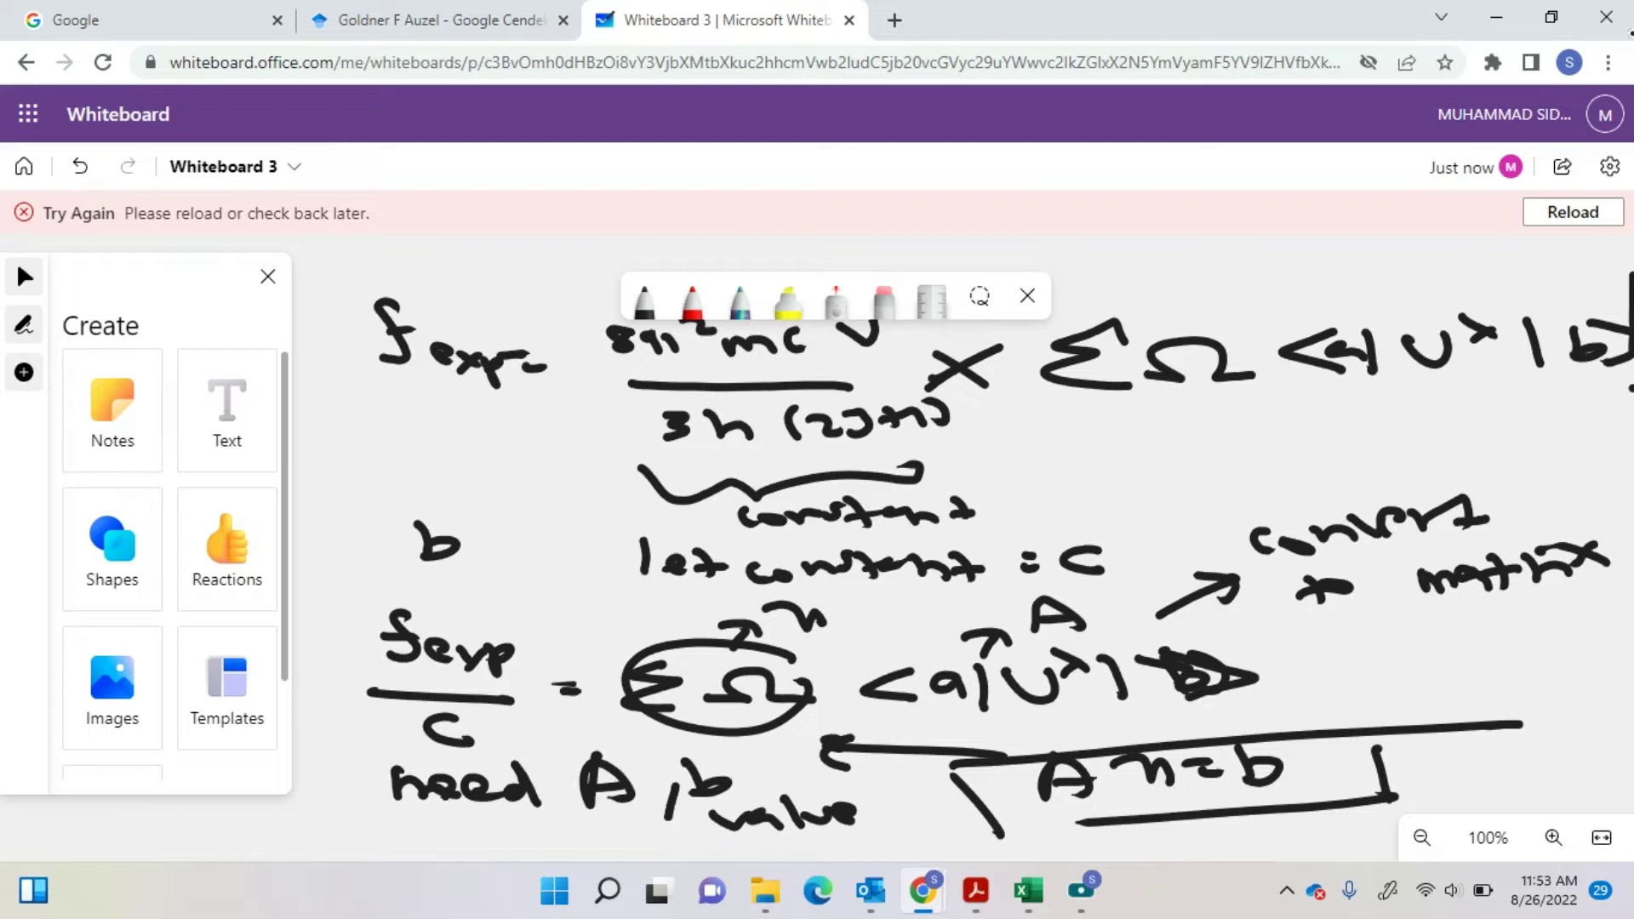
{"action": "mouse_move", "coordinate": [1098, 630]}
{"action": "left_mouse_down"}
{"action": "mouse_move", "coordinate": [1094, 490]}
{"action": "mouse_move", "coordinate": [1387, 430]}
{"action": "mouse_move", "coordinate": [1451, 460]}
{"action": "mouse_move", "coordinate": [1566, 413]}
{"action": "mouse_move", "coordinate": [1615, 415]}
{"action": "left_mouse_up"}
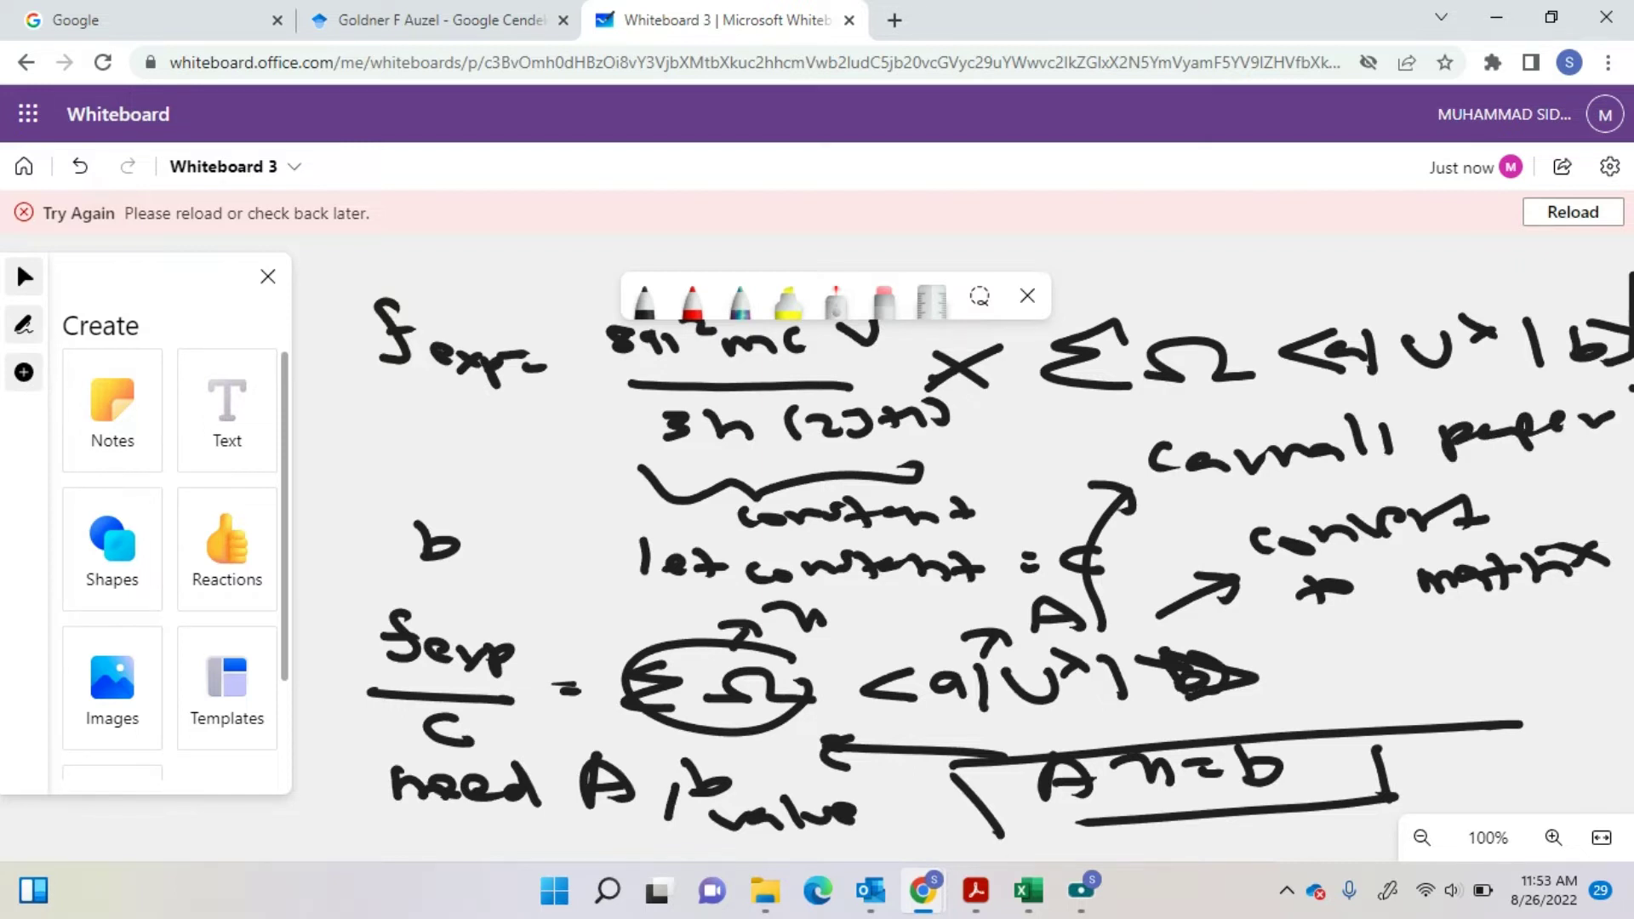
- Bring up carnall1965.pdf, scroll to Table X of Er3+ matrix elements on page 9, and zoom to 150%
{"action": "mouse_move", "coordinate": [976, 893]}
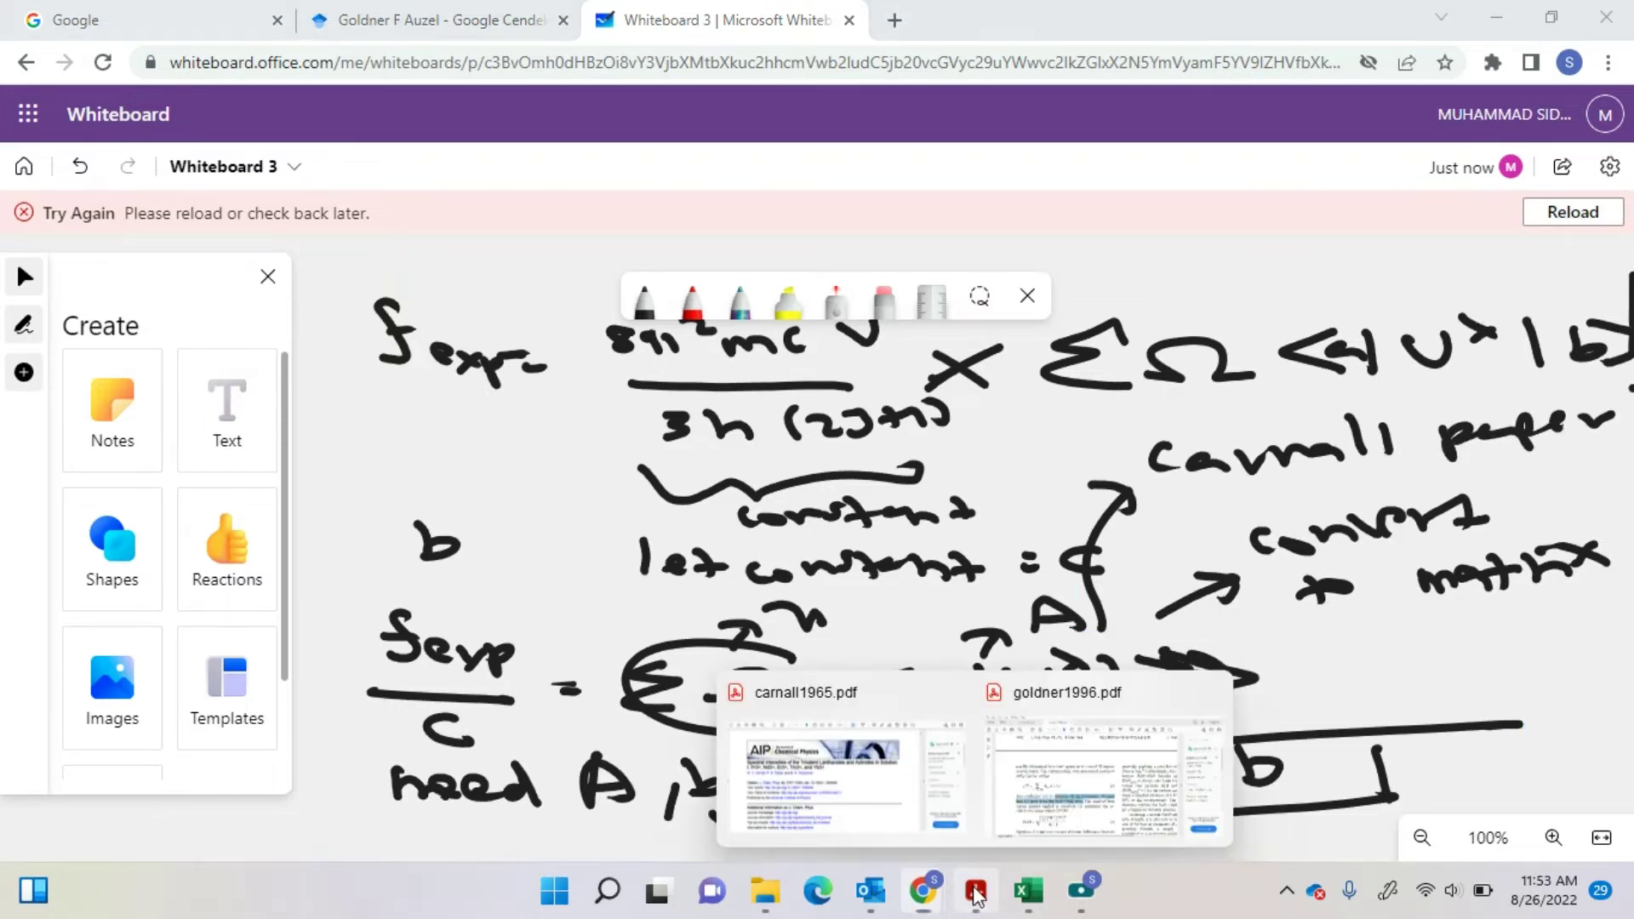
{"action": "left_click", "coordinate": [901, 780]}
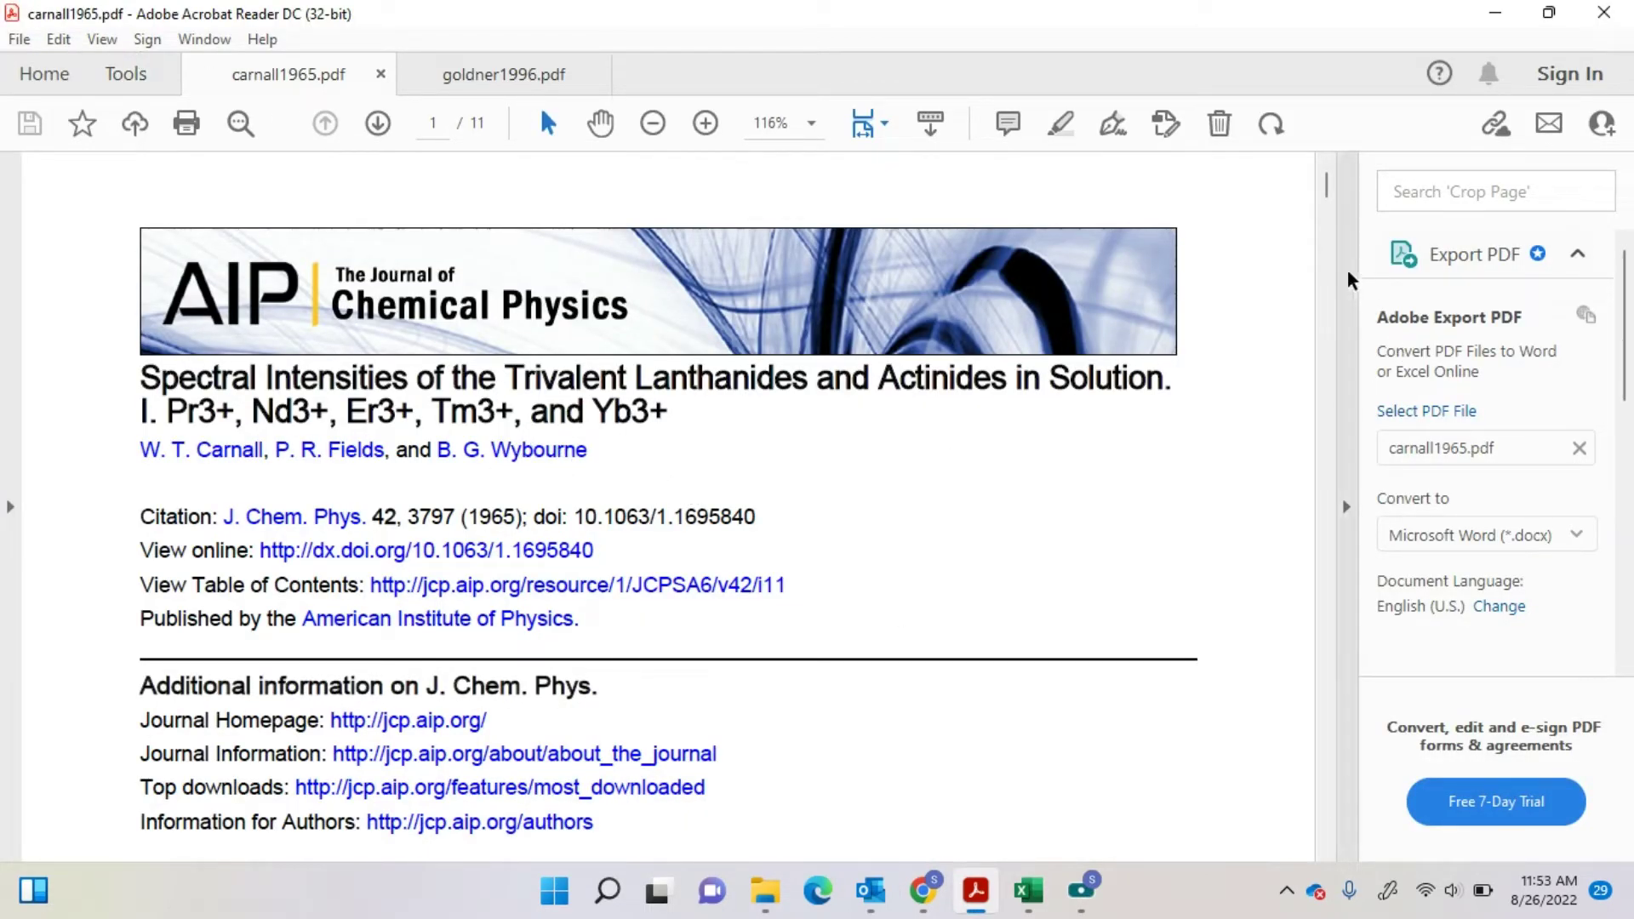
{"action": "left_click_drag", "start_coordinate": [1328, 189], "coordinate": [1315, 622]}
{"action": "scroll", "coordinate": [1311, 634], "scroll_direction": "down", "scroll_amount": 15}
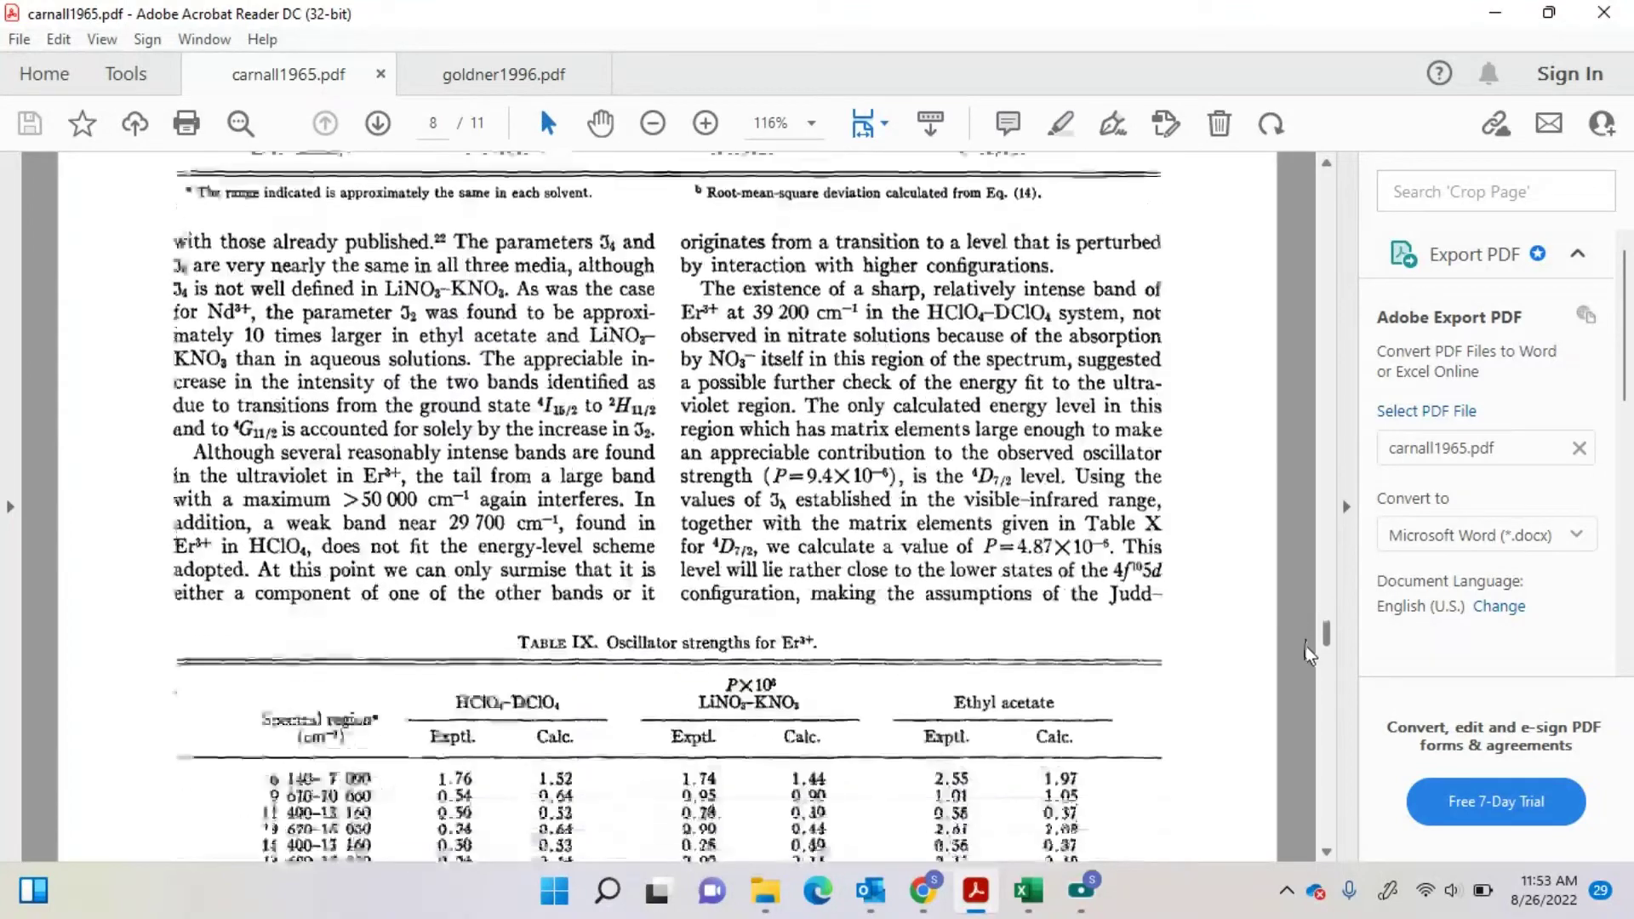
{"action": "scroll", "coordinate": [355, 365], "scroll_direction": "down", "scroll_amount": 1}
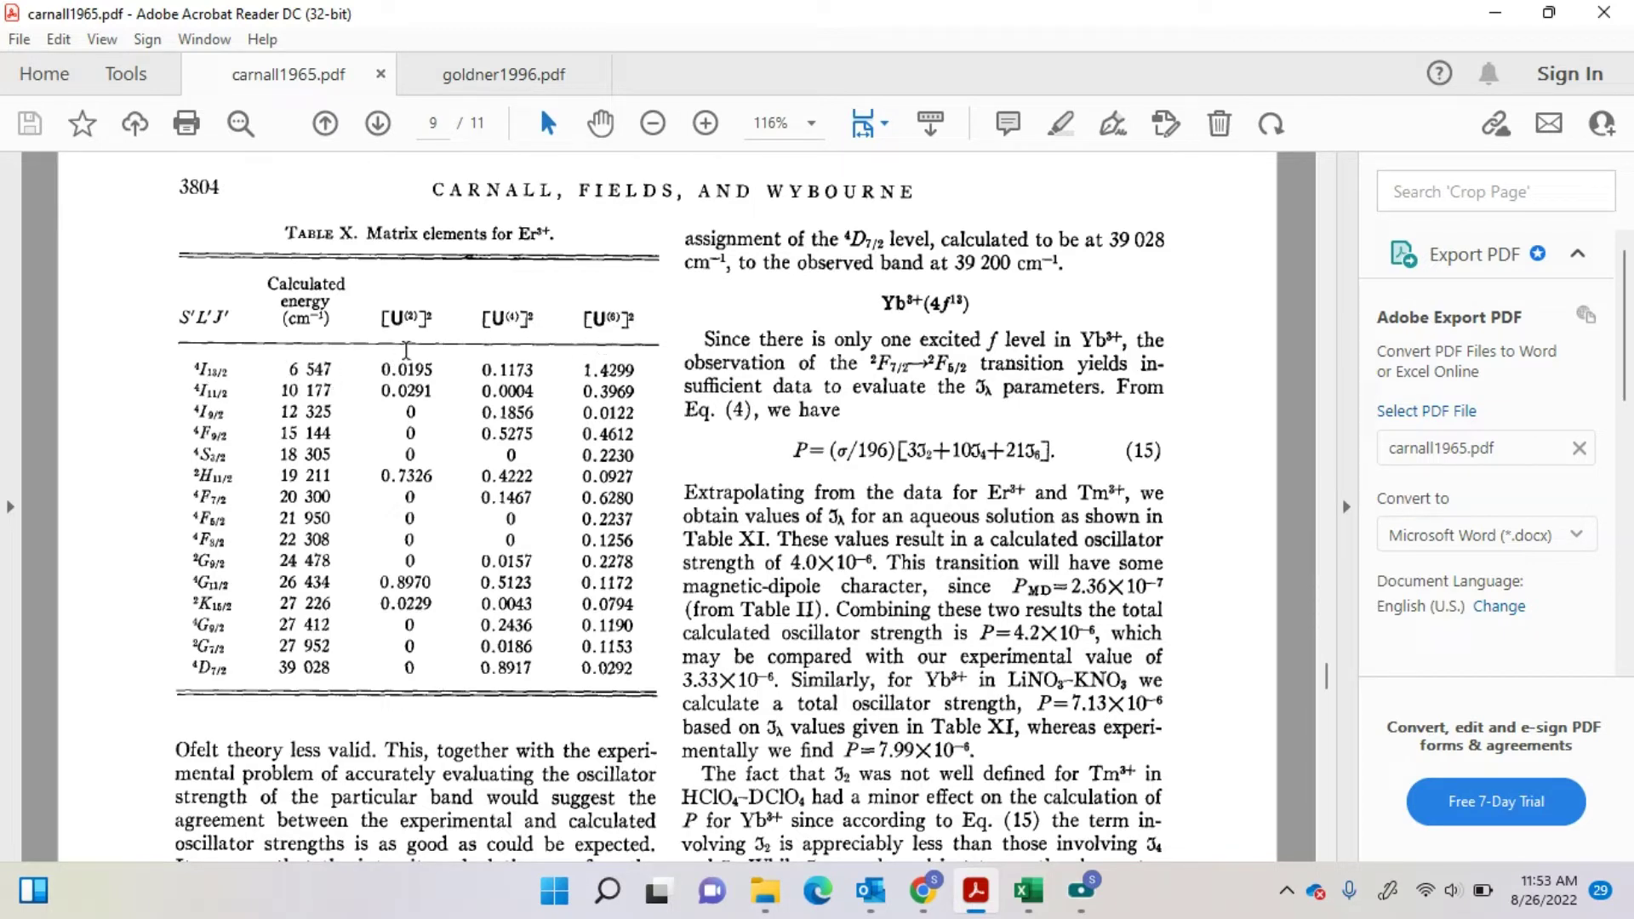
{"action": "left_click", "coordinate": [704, 126]}
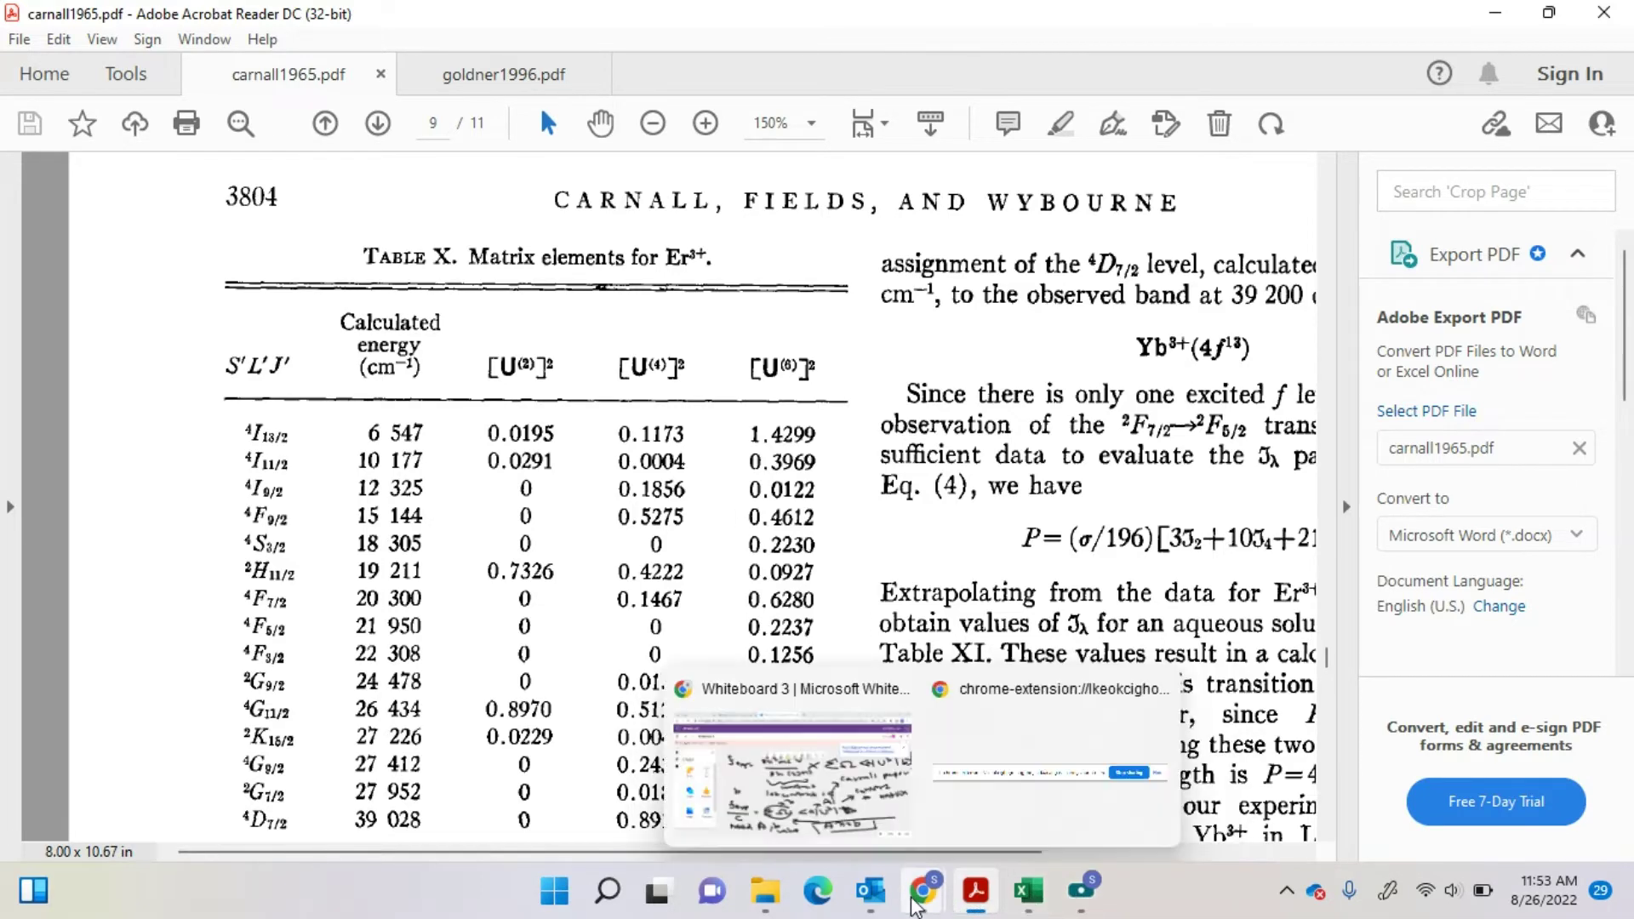
- Back on the whiteboard, circle the n in A n = b, then clear all ink from the canvas
{"action": "mouse_move", "coordinate": [873, 890]}
{"action": "left_click", "coordinate": [821, 821]}
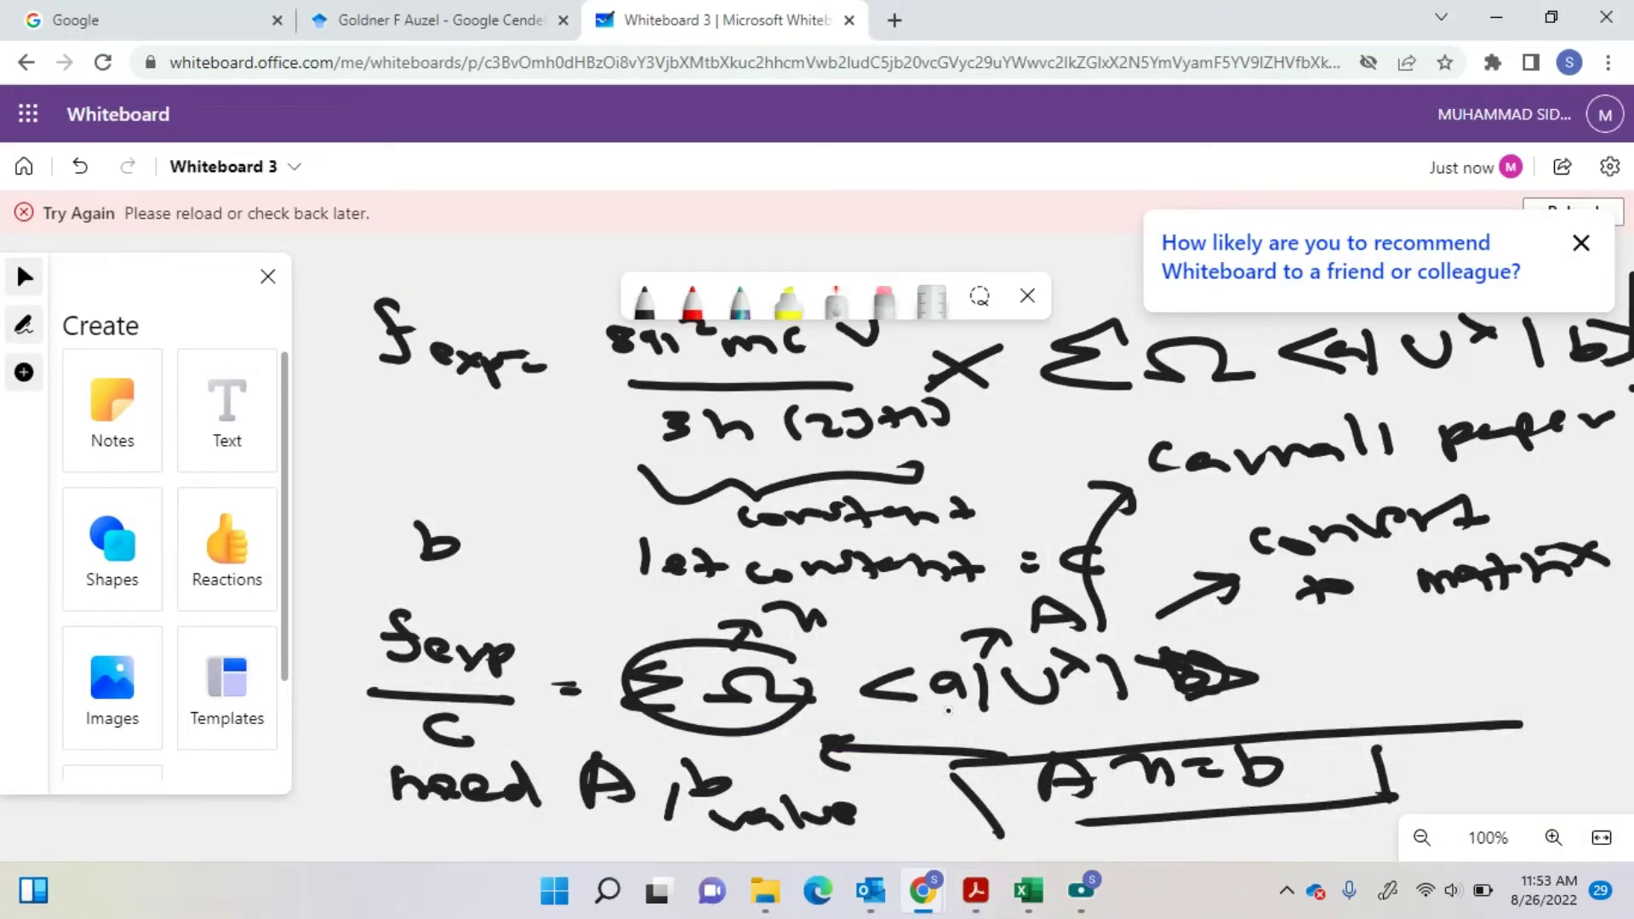
{"action": "left_click_drag", "start_coordinate": [1141, 739], "coordinate": [1106, 747]}
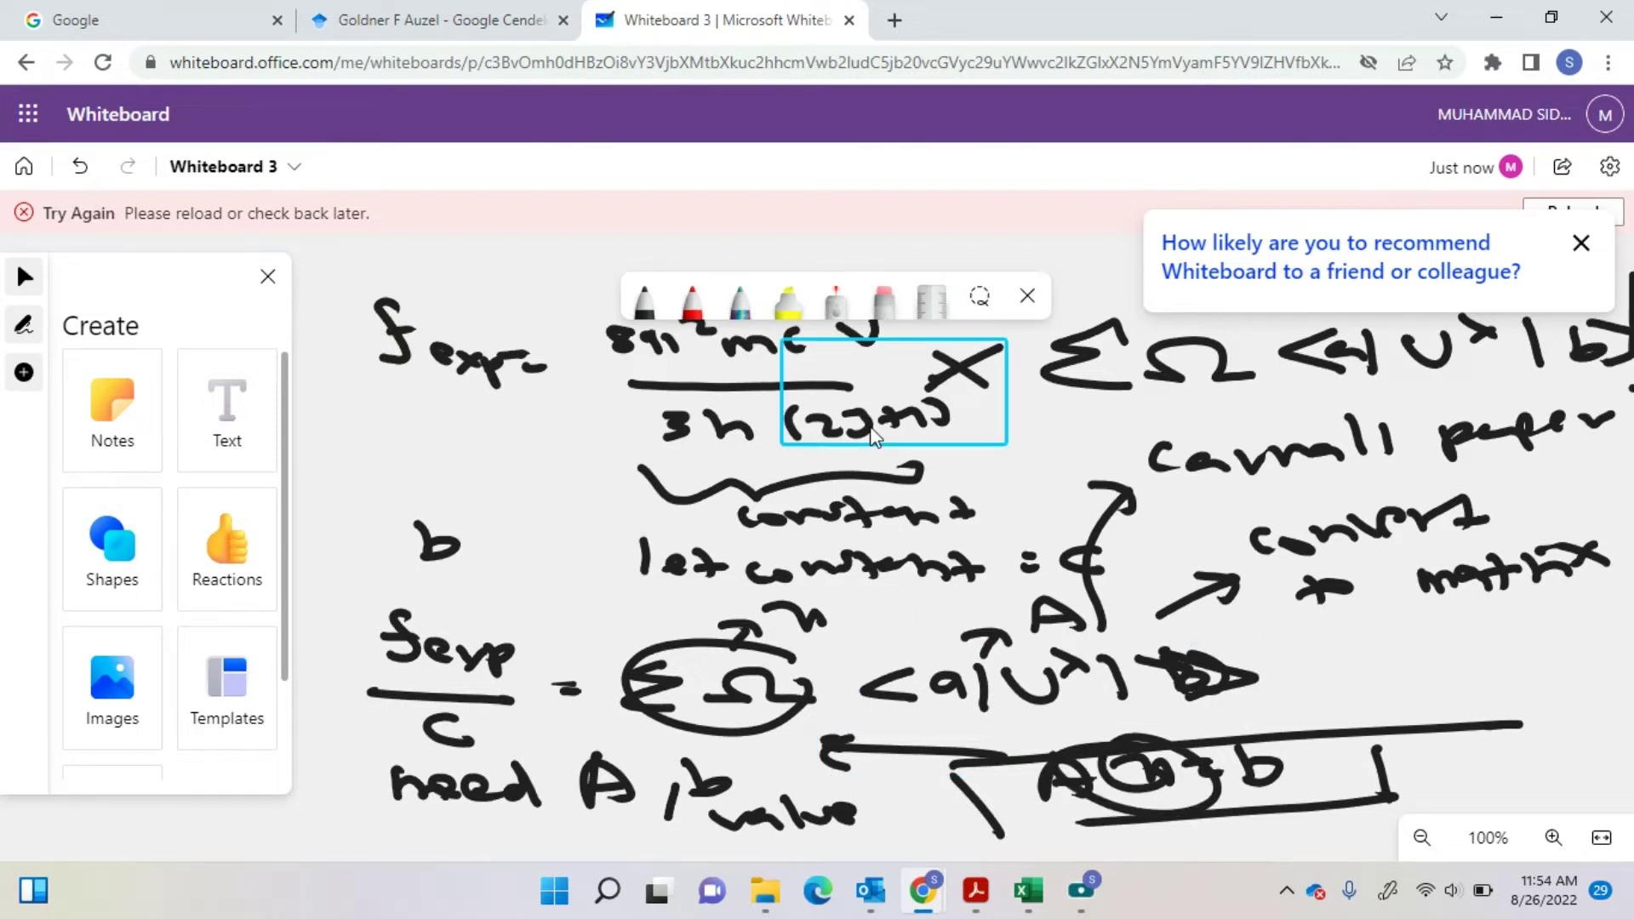
{"action": "left_click", "coordinate": [960, 366]}
{"action": "right_click", "coordinate": [1013, 460]}
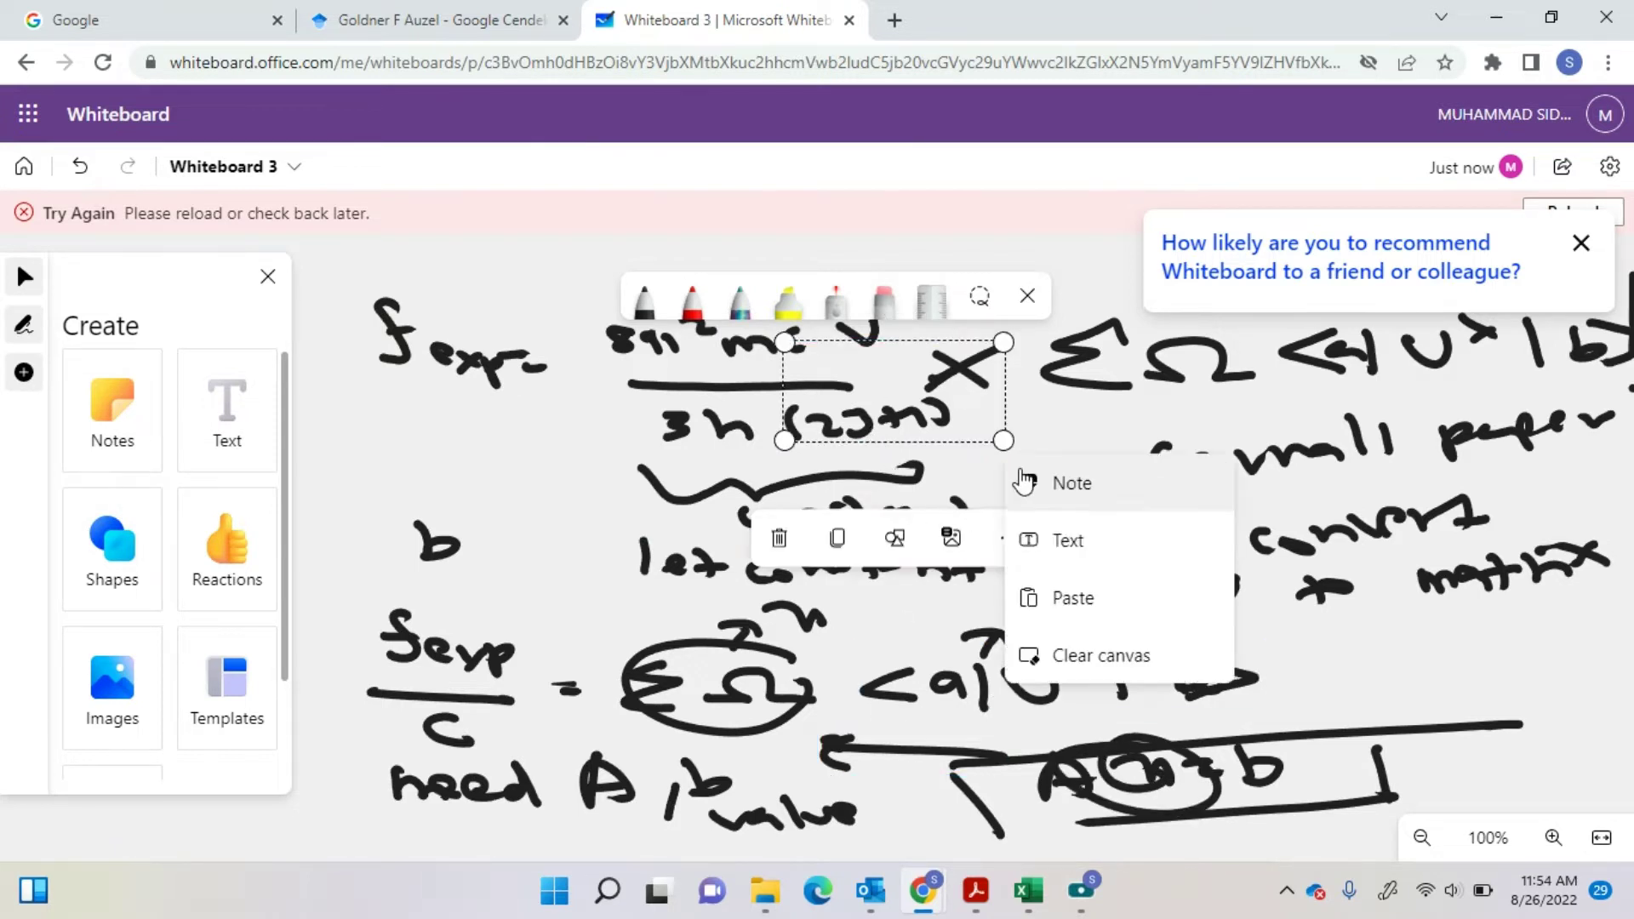
{"action": "left_click", "coordinate": [1053, 656]}
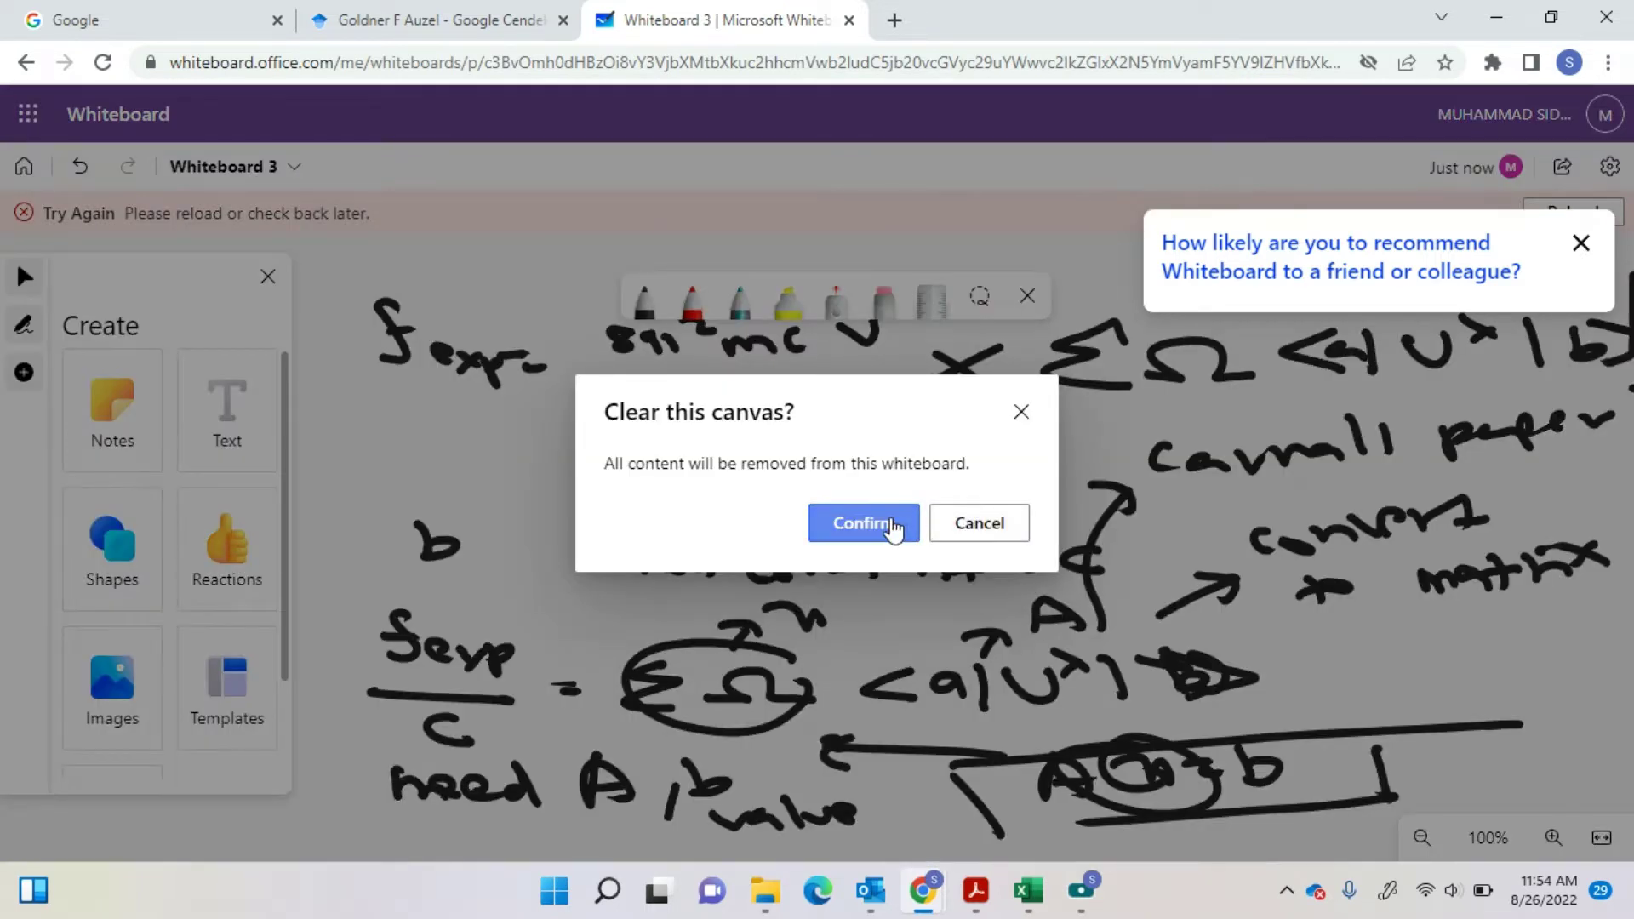
{"action": "left_click", "coordinate": [889, 527]}
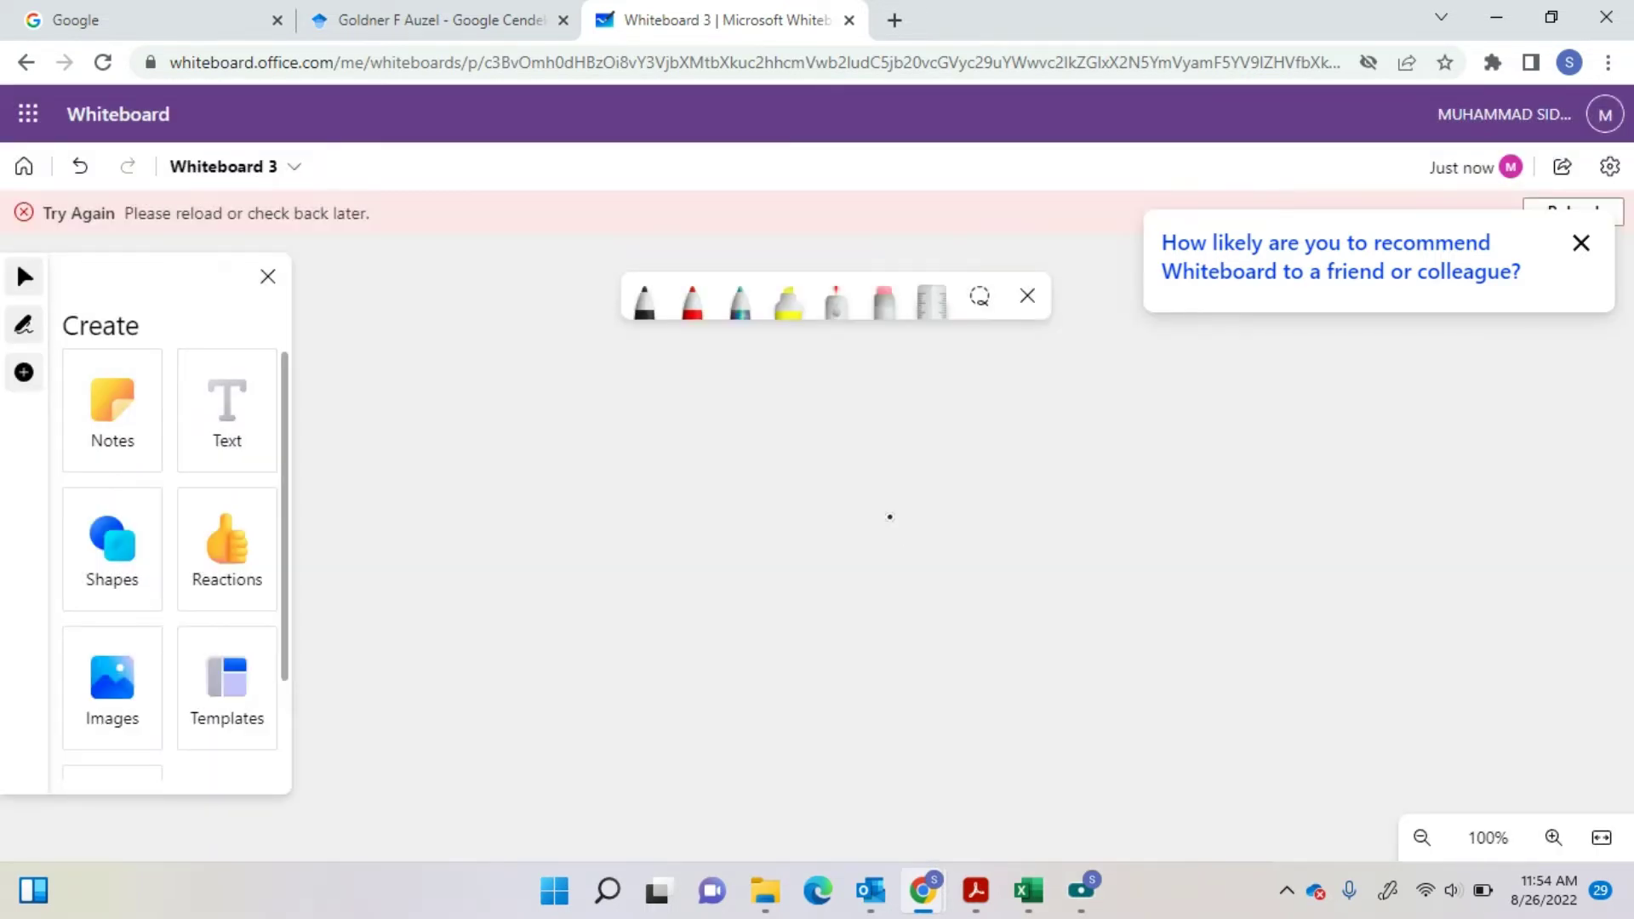
- Write (An=b) multiplied by Aᵀ on the blank canvas
{"action": "mouse_move", "coordinate": [380, 374]}
{"action": "left_mouse_down"}
{"action": "mouse_move", "coordinate": [357, 426]}
{"action": "mouse_move", "coordinate": [383, 387]}
{"action": "mouse_move", "coordinate": [531, 426]}
{"action": "left_mouse_up"}
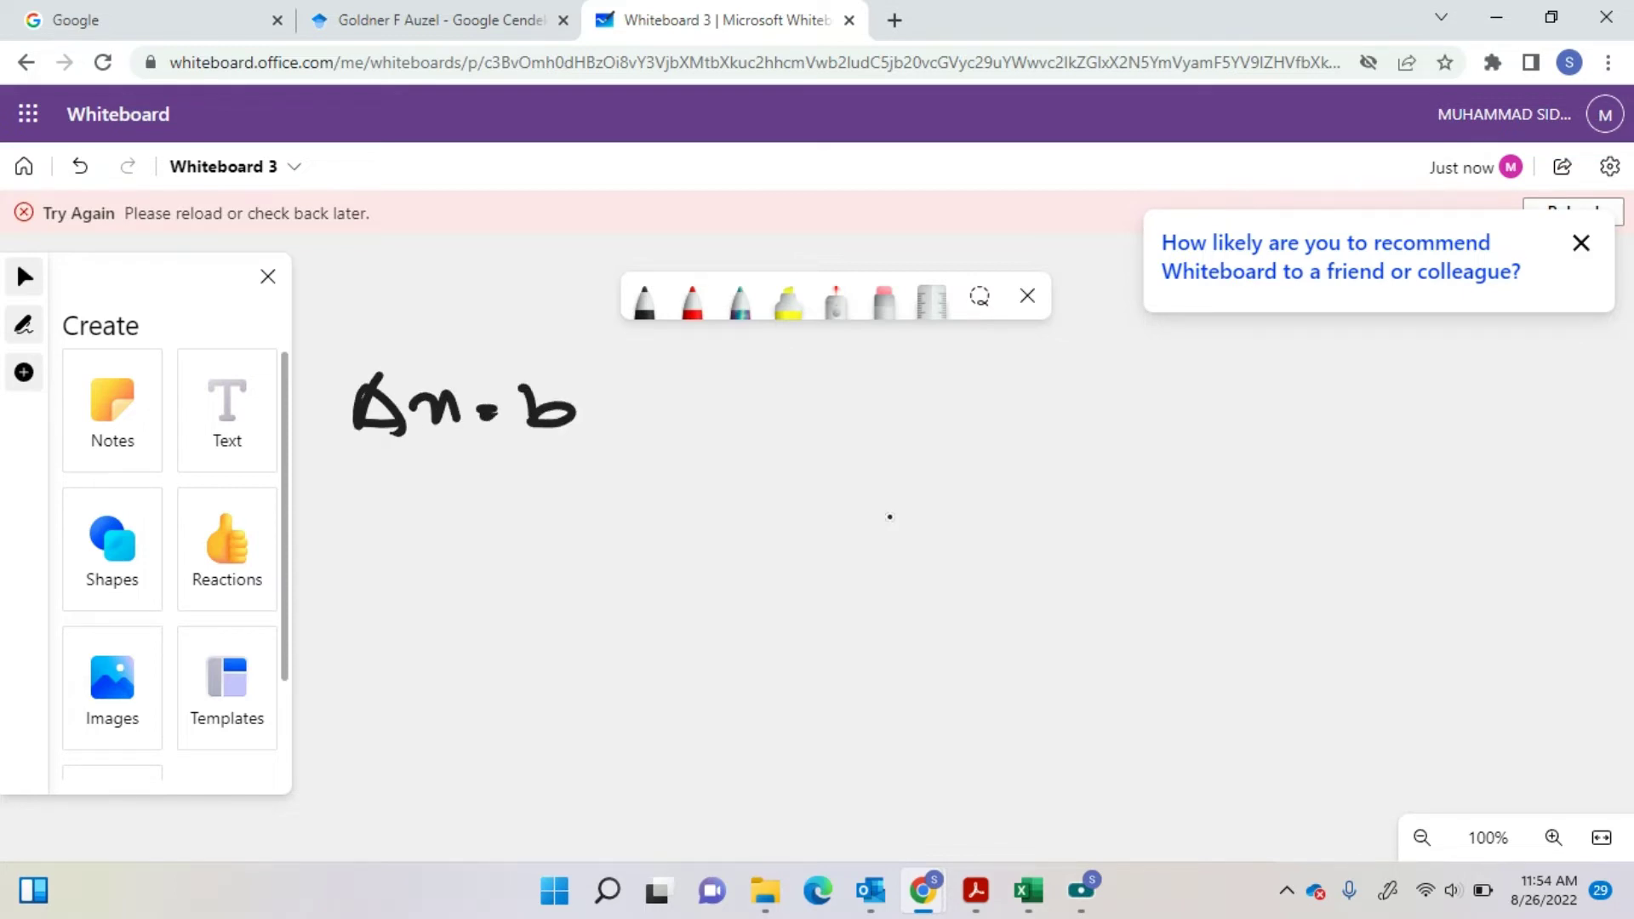
{"action": "left_click_drag", "start_coordinate": [620, 366], "coordinate": [635, 415]}
{"action": "left_click_drag", "start_coordinate": [332, 380], "coordinate": [327, 425]}
{"action": "left_click_drag", "start_coordinate": [661, 384], "coordinate": [694, 407]}
{"action": "mouse_move", "coordinate": [691, 381]}
{"action": "left_mouse_down"}
{"action": "mouse_move", "coordinate": [650, 412]}
{"action": "mouse_move", "coordinate": [797, 418]}
{"action": "mouse_move", "coordinate": [786, 390]}
{"action": "left_mouse_up"}
{"action": "left_click_drag", "start_coordinate": [785, 365], "coordinate": [827, 362]}
{"action": "left_click_drag", "start_coordinate": [812, 366], "coordinate": [811, 391]}
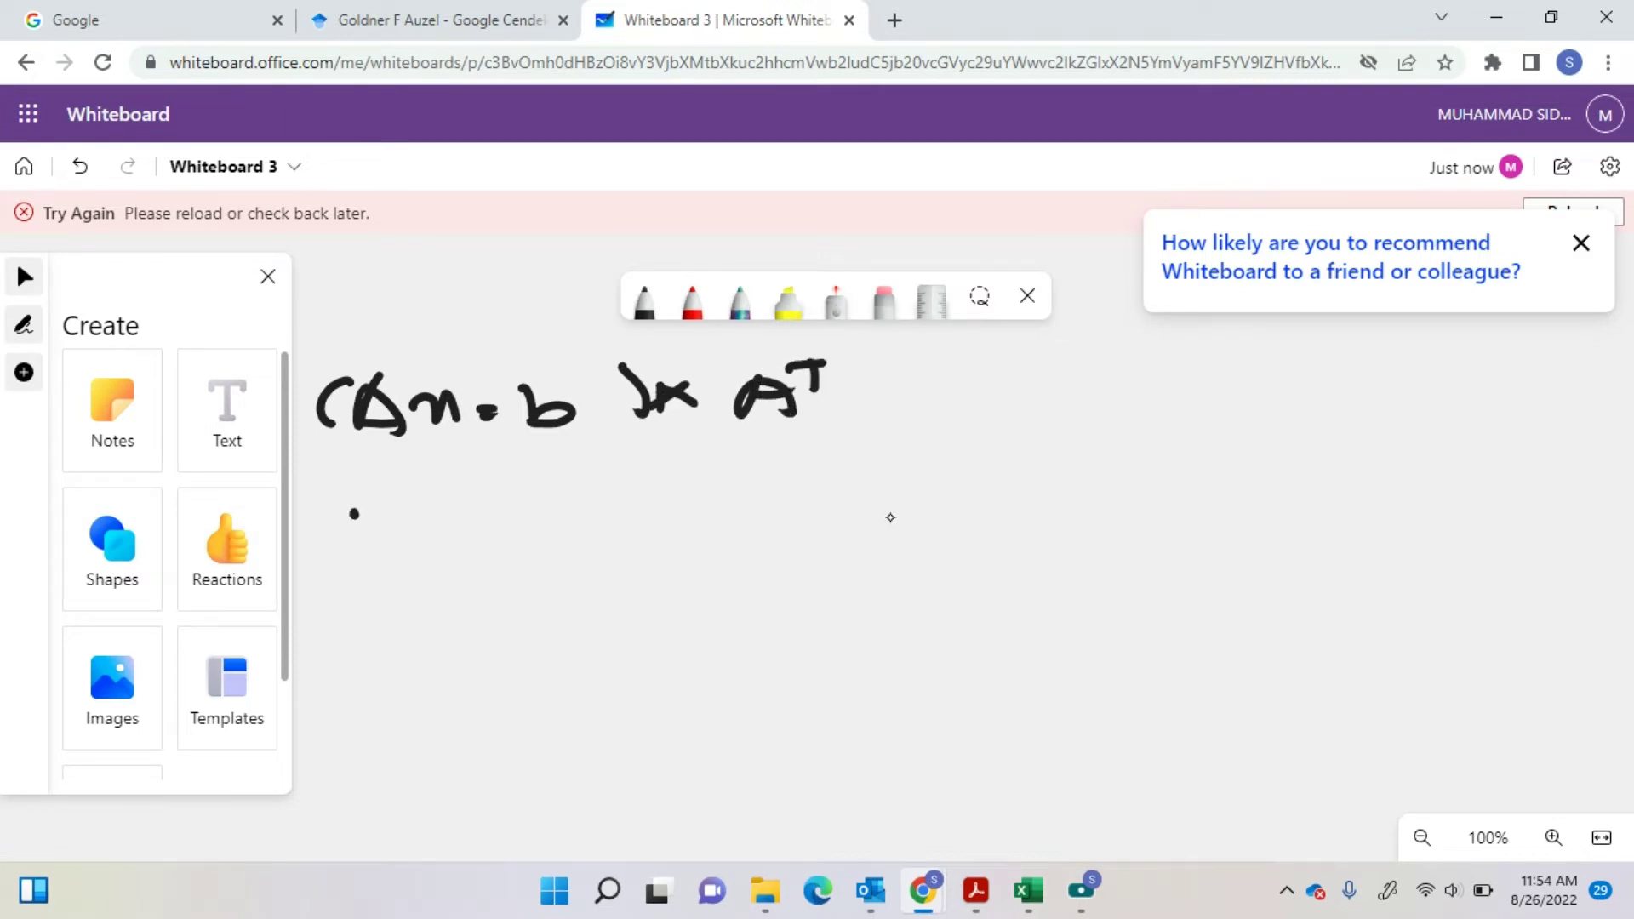
- Write AᵀA n = Aᵀb on the next line
{"action": "mouse_move", "coordinate": [354, 514]}
{"action": "left_mouse_down"}
{"action": "mouse_move", "coordinate": [403, 521]}
{"action": "mouse_move", "coordinate": [393, 503]}
{"action": "left_mouse_up"}
{"action": "left_click_drag", "start_coordinate": [397, 478], "coordinate": [424, 474]}
{"action": "mouse_move", "coordinate": [413, 476]}
{"action": "left_mouse_down"}
{"action": "mouse_move", "coordinate": [407, 498]}
{"action": "mouse_move", "coordinate": [477, 475]}
{"action": "mouse_move", "coordinate": [501, 517]}
{"action": "left_mouse_up"}
{"action": "left_click_drag", "start_coordinate": [457, 507], "coordinate": [597, 513]}
{"action": "left_click_drag", "start_coordinate": [617, 493], "coordinate": [651, 507]}
{"action": "mouse_move", "coordinate": [735, 516]}
{"action": "left_mouse_down"}
{"action": "mouse_move", "coordinate": [747, 472]}
{"action": "mouse_move", "coordinate": [779, 515]}
{"action": "left_mouse_up"}
{"action": "mouse_move", "coordinate": [732, 503]}
{"action": "left_mouse_down"}
{"action": "mouse_move", "coordinate": [771, 497]}
{"action": "mouse_move", "coordinate": [800, 457]}
{"action": "left_mouse_up"}
{"action": "mouse_move", "coordinate": [788, 458]}
{"action": "left_mouse_down"}
{"action": "mouse_move", "coordinate": [783, 479]}
{"action": "mouse_move", "coordinate": [864, 475]}
{"action": "mouse_move", "coordinate": [851, 501]}
{"action": "left_mouse_up"}
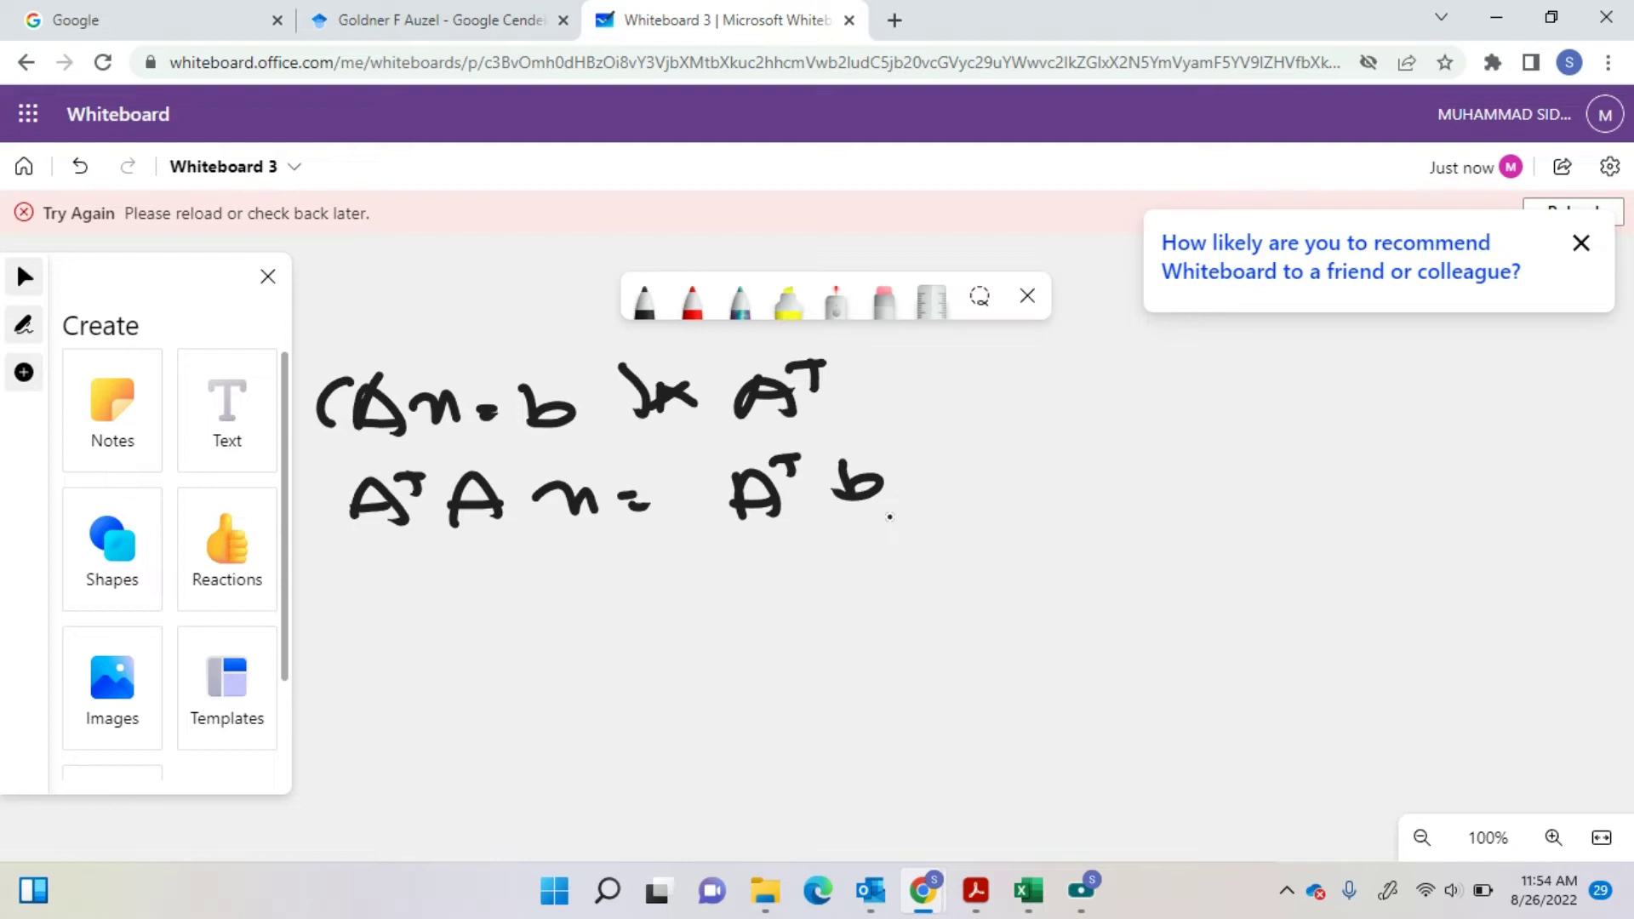
- Note the aim of finding Ω, bracket the second equation, and multiply it by [AᵀA]⁻¹
{"action": "left_click_drag", "start_coordinate": [375, 263], "coordinate": [393, 303]}
{"action": "mouse_move", "coordinate": [367, 277]}
{"action": "left_mouse_down"}
{"action": "mouse_move", "coordinate": [480, 274]}
{"action": "mouse_move", "coordinate": [494, 291]}
{"action": "left_mouse_up"}
{"action": "mouse_move", "coordinate": [538, 291]}
{"action": "left_mouse_down"}
{"action": "mouse_move", "coordinate": [584, 293]}
{"action": "mouse_move", "coordinate": [679, 240]}
{"action": "mouse_move", "coordinate": [741, 261]}
{"action": "left_mouse_up"}
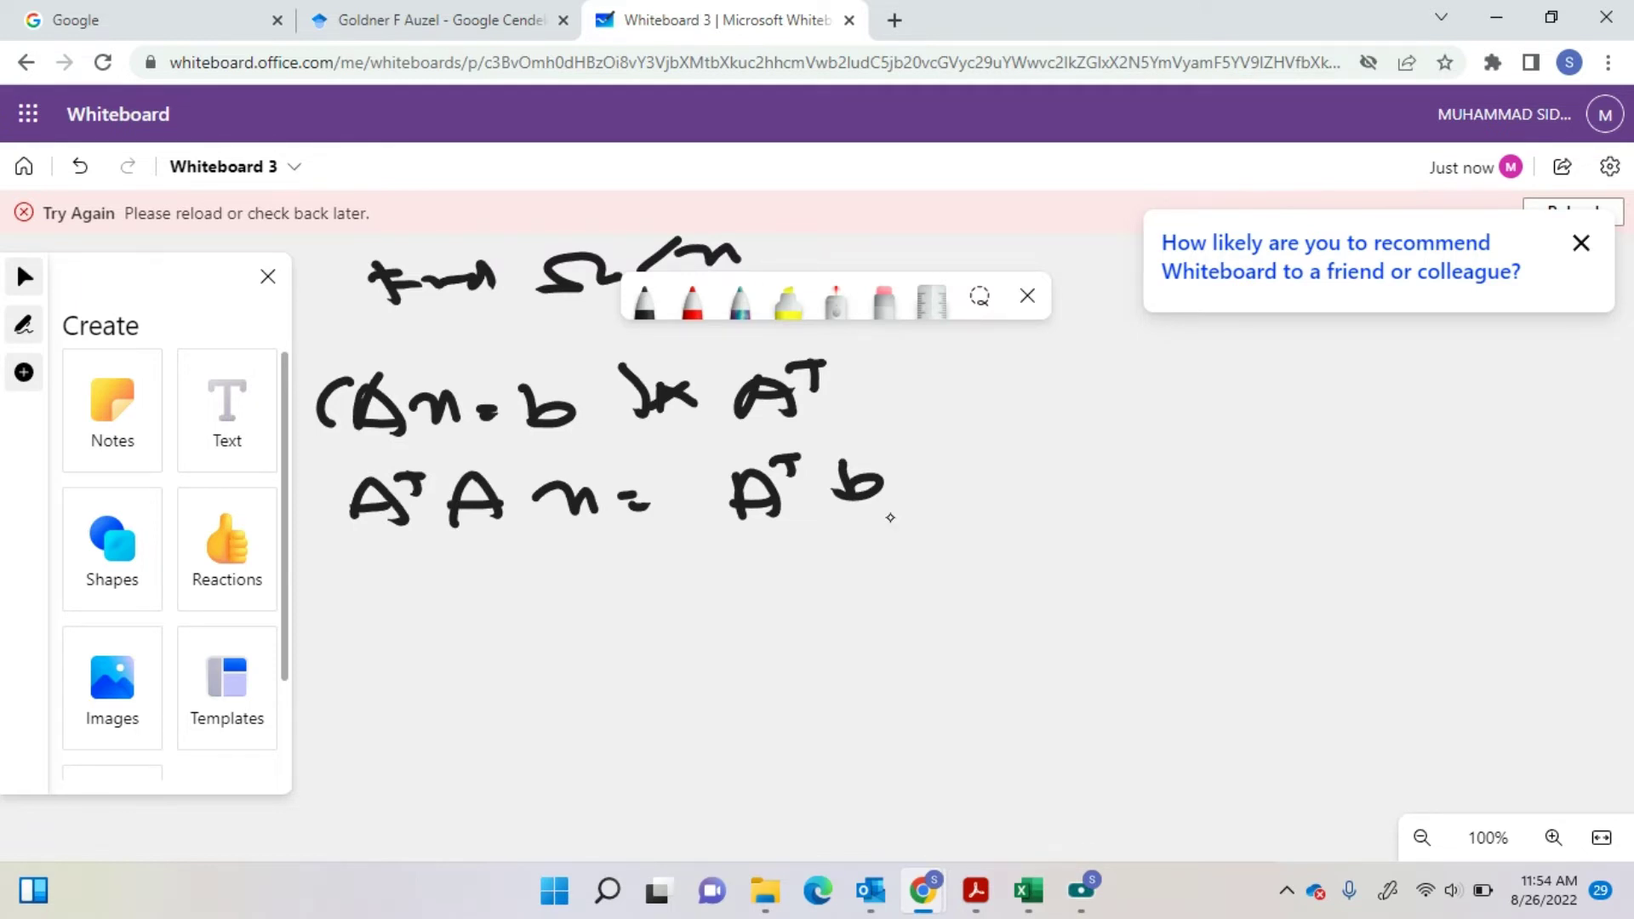
{"action": "left_click_drag", "start_coordinate": [482, 464], "coordinate": [476, 524]}
{"action": "left_click_drag", "start_coordinate": [357, 473], "coordinate": [340, 528]}
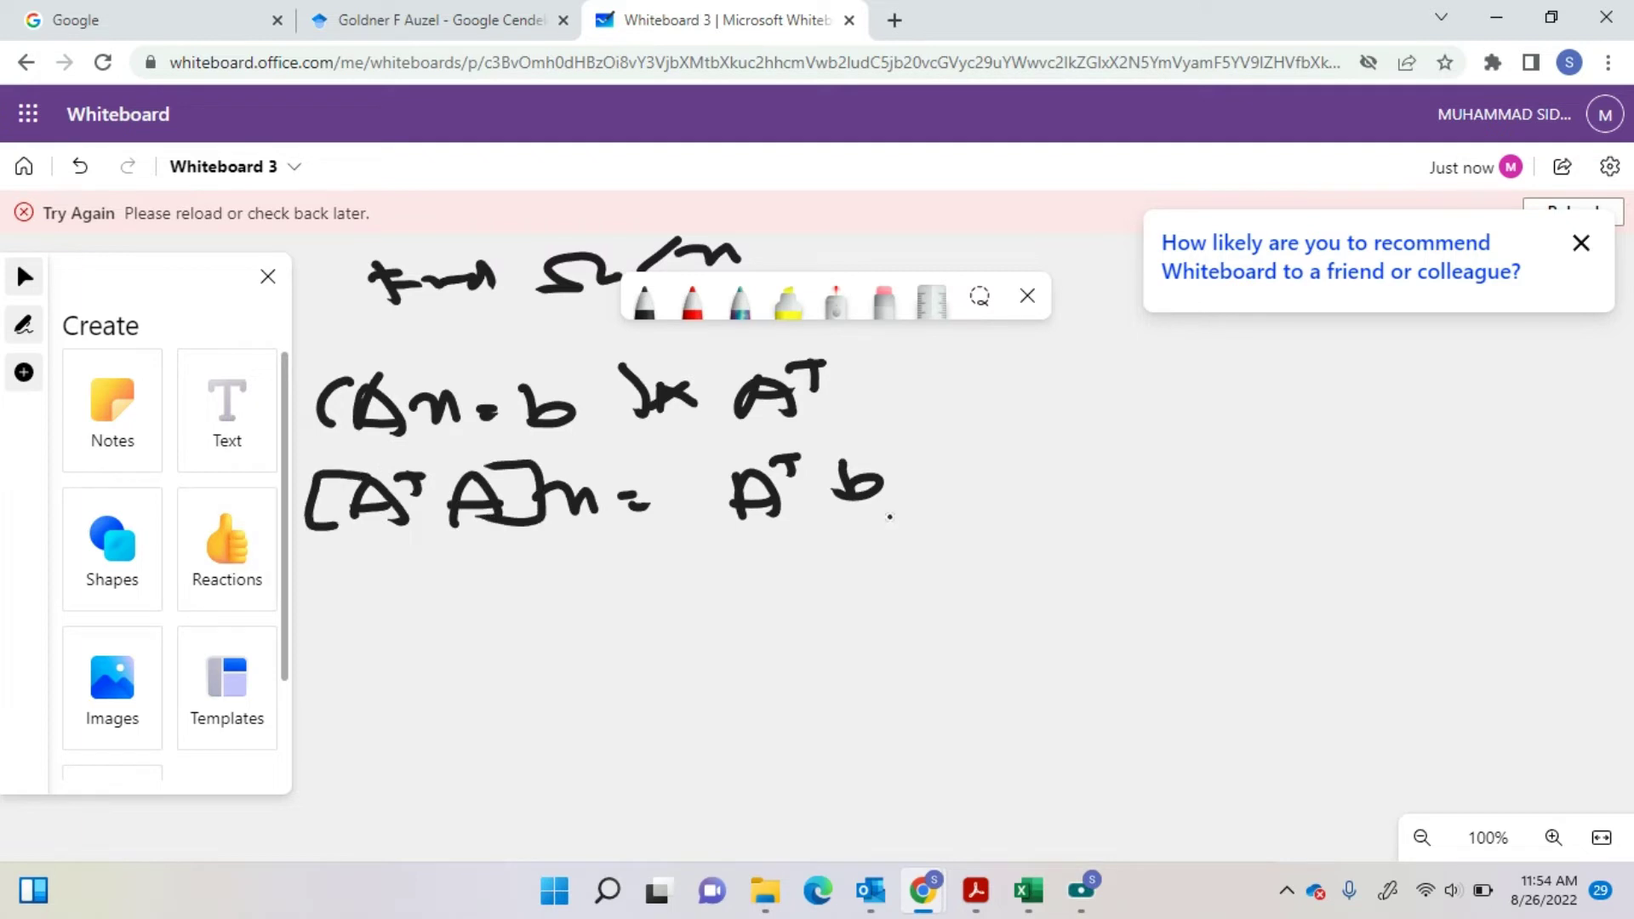
{"action": "mouse_move", "coordinate": [908, 455]}
{"action": "left_mouse_down"}
{"action": "mouse_move", "coordinate": [945, 471]}
{"action": "mouse_move", "coordinate": [914, 476]}
{"action": "left_mouse_up"}
{"action": "left_click_drag", "start_coordinate": [836, 437], "coordinate": [882, 503]}
{"action": "left_click_drag", "start_coordinate": [311, 467], "coordinate": [307, 516]}
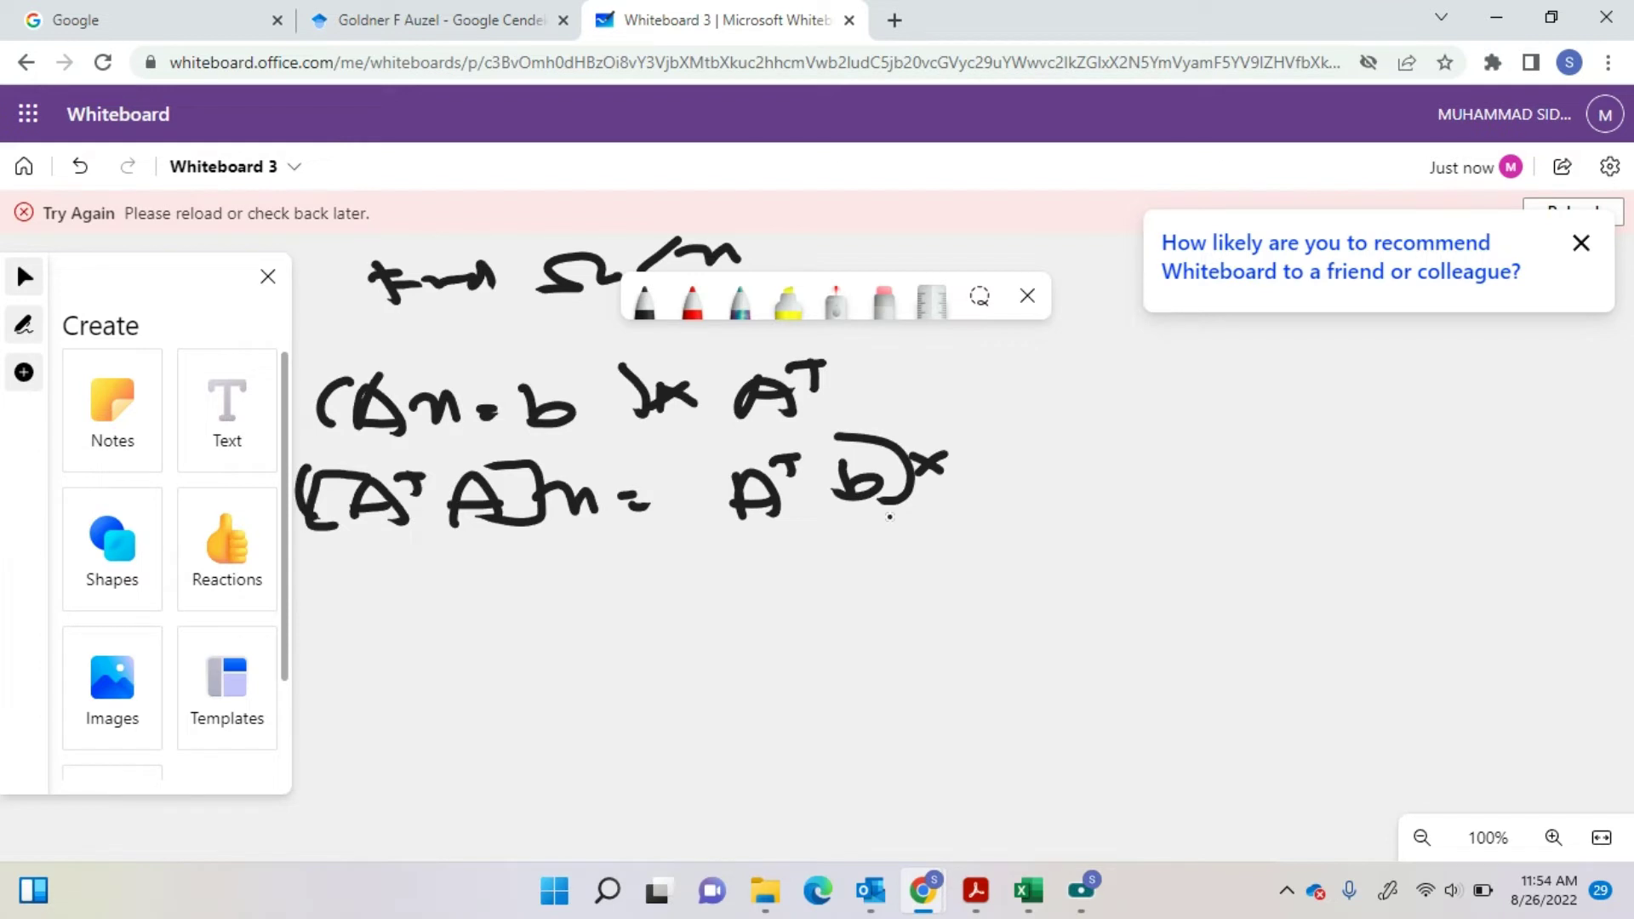
{"action": "mouse_move", "coordinate": [992, 438]}
{"action": "left_mouse_down"}
{"action": "mouse_move", "coordinate": [968, 481]}
{"action": "mouse_move", "coordinate": [1055, 438]}
{"action": "mouse_move", "coordinate": [1088, 481]}
{"action": "left_mouse_up"}
{"action": "mouse_move", "coordinate": [1043, 470]}
{"action": "left_mouse_down"}
{"action": "mouse_move", "coordinate": [1117, 433]}
{"action": "mouse_move", "coordinate": [1227, 470]}
{"action": "left_mouse_up"}
{"action": "left_click_drag", "start_coordinate": [1274, 421], "coordinate": [1306, 417]}
{"action": "left_click_drag", "start_coordinate": [1311, 412], "coordinate": [1324, 425]}
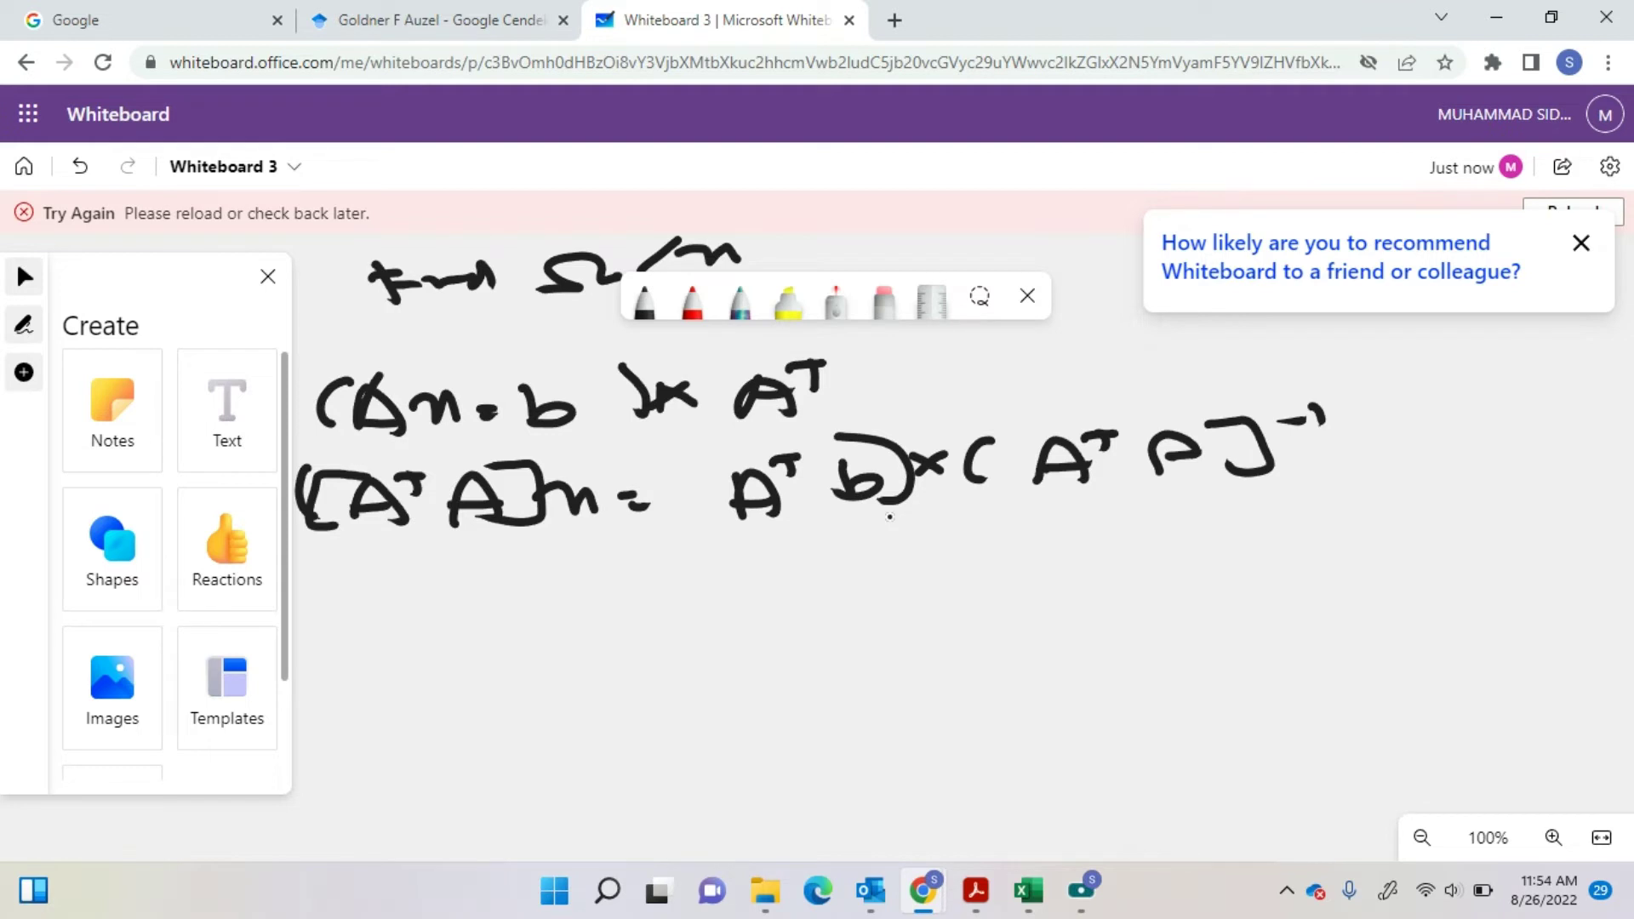
- Write the solution n = [AᵀA]⁻¹[Aᵀb] on a new line
{"action": "left_click_drag", "start_coordinate": [355, 629], "coordinate": [417, 645]}
{"action": "mouse_move", "coordinate": [426, 622]}
{"action": "left_mouse_down"}
{"action": "mouse_move", "coordinate": [458, 637]}
{"action": "mouse_move", "coordinate": [533, 605]}
{"action": "mouse_move", "coordinate": [521, 673]}
{"action": "mouse_move", "coordinate": [611, 653]}
{"action": "mouse_move", "coordinate": [627, 599]}
{"action": "left_mouse_up"}
{"action": "mouse_move", "coordinate": [663, 656]}
{"action": "left_mouse_down"}
{"action": "mouse_move", "coordinate": [711, 651]}
{"action": "mouse_move", "coordinate": [714, 627]}
{"action": "left_mouse_up"}
{"action": "mouse_move", "coordinate": [728, 596]}
{"action": "left_mouse_down"}
{"action": "mouse_move", "coordinate": [770, 625]}
{"action": "mouse_move", "coordinate": [728, 655]}
{"action": "left_mouse_up"}
{"action": "left_click_drag", "start_coordinate": [757, 596], "coordinate": [783, 589]}
{"action": "mouse_move", "coordinate": [787, 579]}
{"action": "left_mouse_down"}
{"action": "mouse_move", "coordinate": [898, 637]}
{"action": "mouse_move", "coordinate": [966, 628]}
{"action": "mouse_move", "coordinate": [955, 602]}
{"action": "left_mouse_up"}
{"action": "mouse_move", "coordinate": [952, 584]}
{"action": "left_mouse_down"}
{"action": "mouse_move", "coordinate": [953, 563]}
{"action": "mouse_move", "coordinate": [976, 562]}
{"action": "left_mouse_up"}
{"action": "left_click_drag", "start_coordinate": [1021, 575], "coordinate": [1031, 607]}
{"action": "mouse_move", "coordinate": [1068, 564]}
{"action": "left_mouse_down"}
{"action": "mouse_move", "coordinate": [1115, 557]}
{"action": "mouse_move", "coordinate": [1087, 618]}
{"action": "left_mouse_up"}
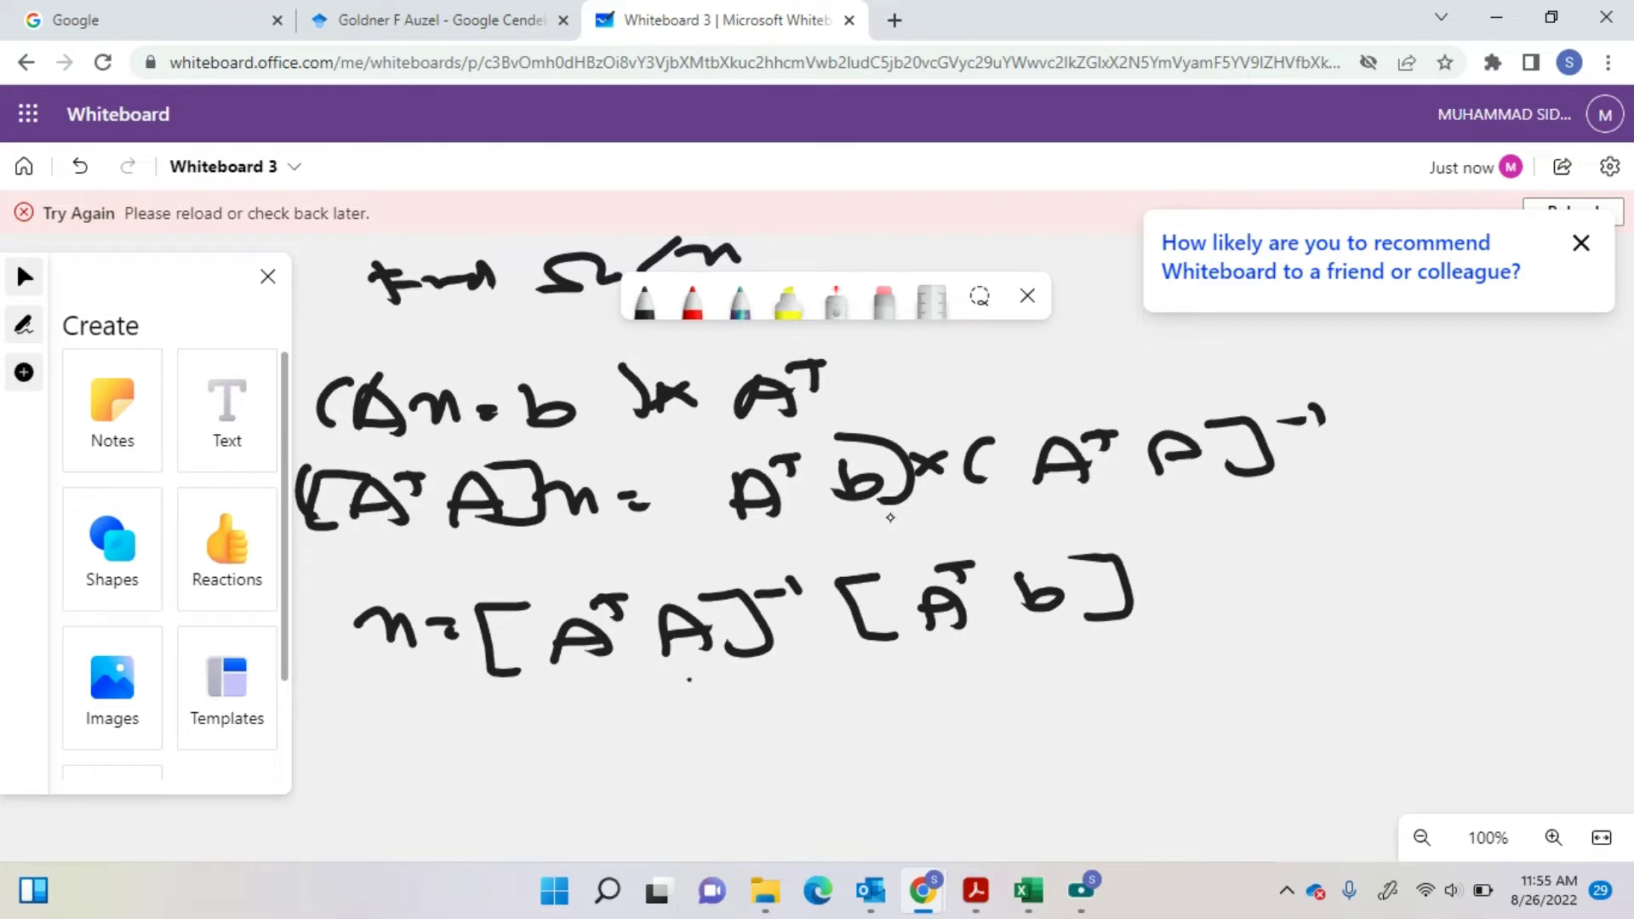
- Annotate that n corresponds to Ω and that [Aᵀb] leads to the S fraction, then return to Excel
{"action": "left_click_drag", "start_coordinate": [689, 680], "coordinate": [739, 708]}
{"action": "mouse_move", "coordinate": [712, 770]}
{"action": "left_mouse_down"}
{"action": "mouse_move", "coordinate": [808, 723]}
{"action": "mouse_move", "coordinate": [843, 738]}
{"action": "mouse_move", "coordinate": [965, 705]}
{"action": "left_mouse_up"}
{"action": "left_click_drag", "start_coordinate": [936, 702], "coordinate": [931, 727]}
{"action": "mouse_move", "coordinate": [422, 678]}
{"action": "left_mouse_down"}
{"action": "mouse_move", "coordinate": [421, 708]}
{"action": "mouse_move", "coordinate": [446, 696]}
{"action": "left_mouse_up"}
{"action": "left_click_drag", "start_coordinate": [353, 773], "coordinate": [460, 769]}
{"action": "left_click_drag", "start_coordinate": [1037, 647], "coordinate": [1106, 688]}
{"action": "mouse_move", "coordinate": [1176, 643]}
{"action": "left_mouse_down"}
{"action": "mouse_move", "coordinate": [1152, 693]}
{"action": "mouse_move", "coordinate": [1217, 681]}
{"action": "left_mouse_up"}
{"action": "mouse_move", "coordinate": [1241, 671]}
{"action": "left_mouse_down"}
{"action": "mouse_move", "coordinate": [1281, 693]}
{"action": "mouse_move", "coordinate": [1298, 673]}
{"action": "left_mouse_up"}
{"action": "left_click_drag", "start_coordinate": [1173, 716], "coordinate": [1303, 705]}
{"action": "mouse_move", "coordinate": [1226, 741]}
{"action": "left_mouse_down"}
{"action": "mouse_move", "coordinate": [1428, 747]}
{"action": "mouse_move", "coordinate": [1598, 716]}
{"action": "left_mouse_up"}
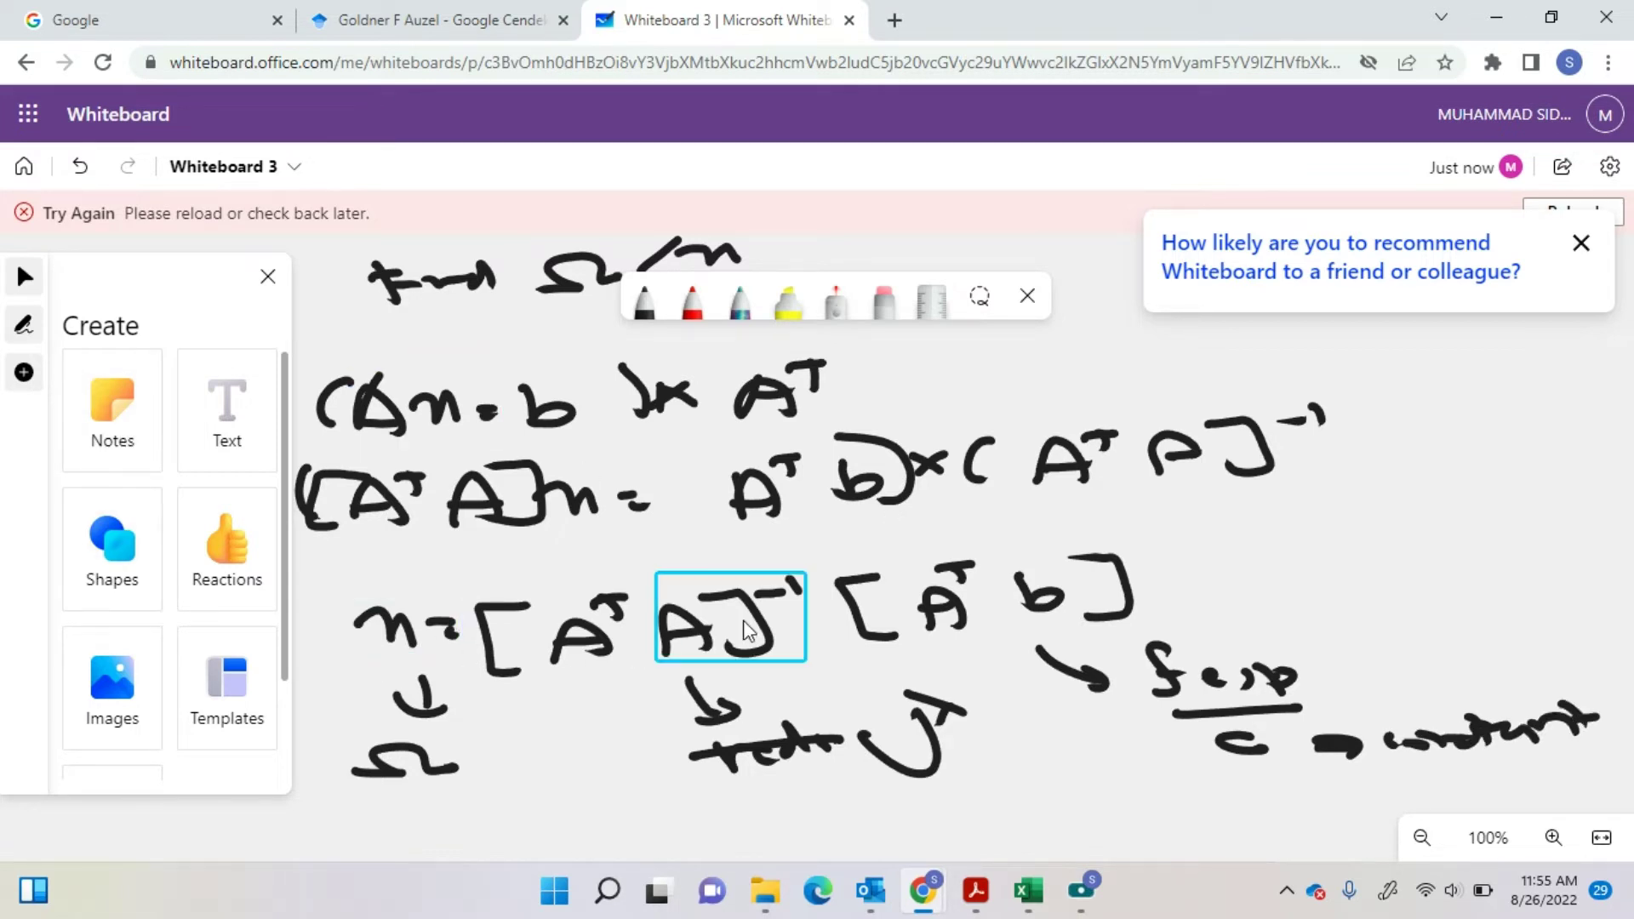
{"action": "left_click", "coordinate": [1028, 890]}
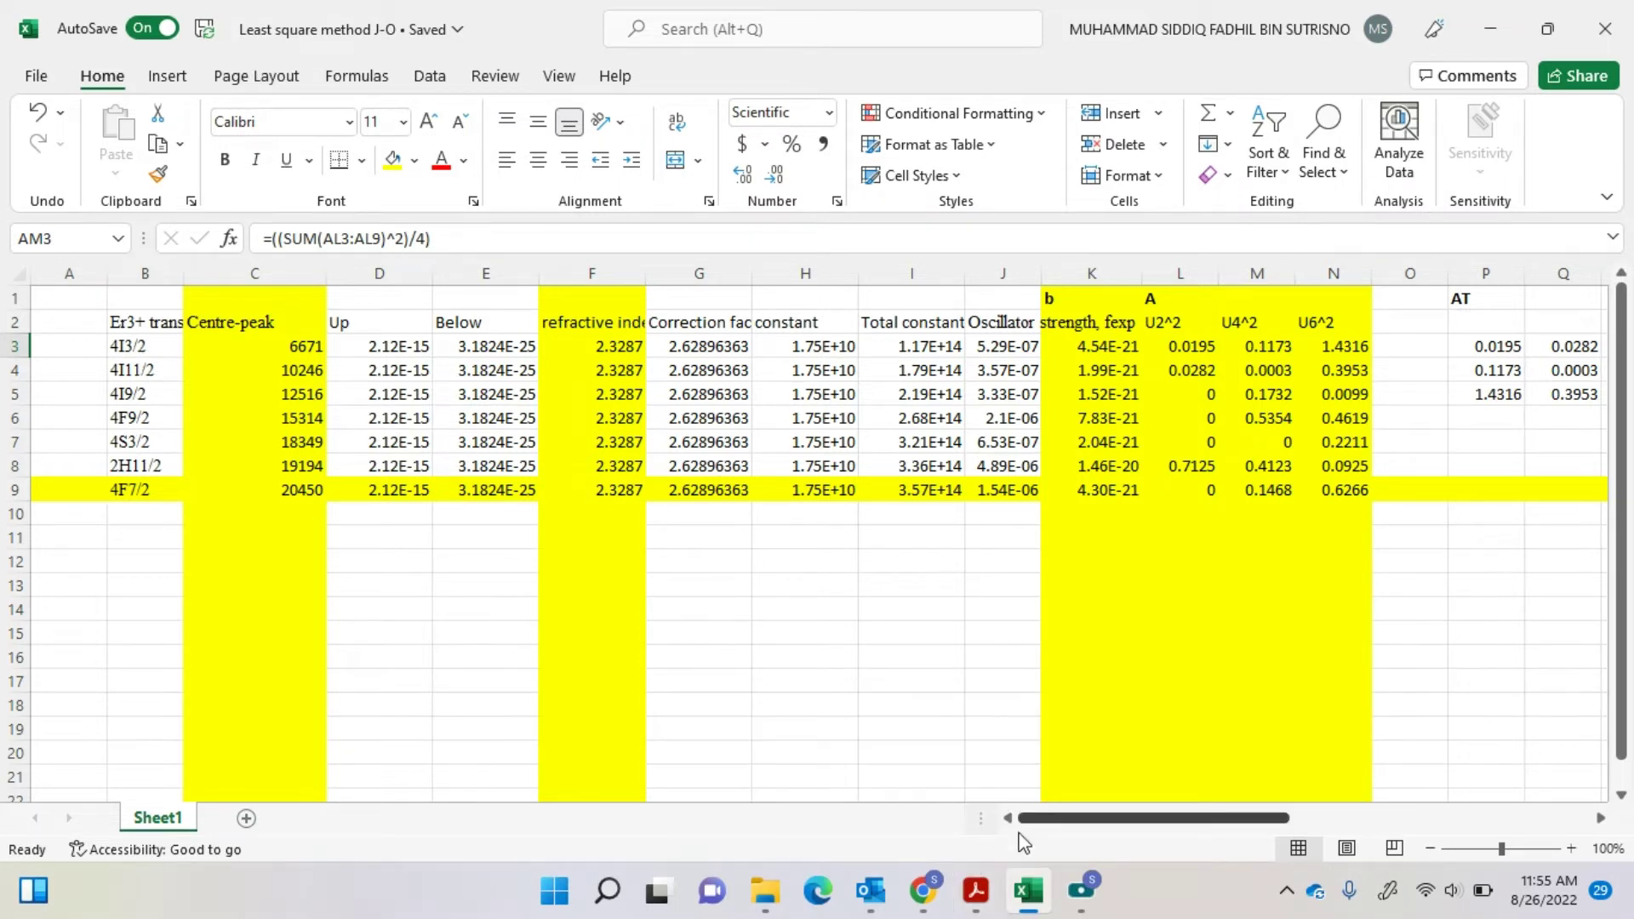
{"action": "mouse_move", "coordinate": [983, 895]}
{"action": "left_click", "coordinate": [1039, 775]}
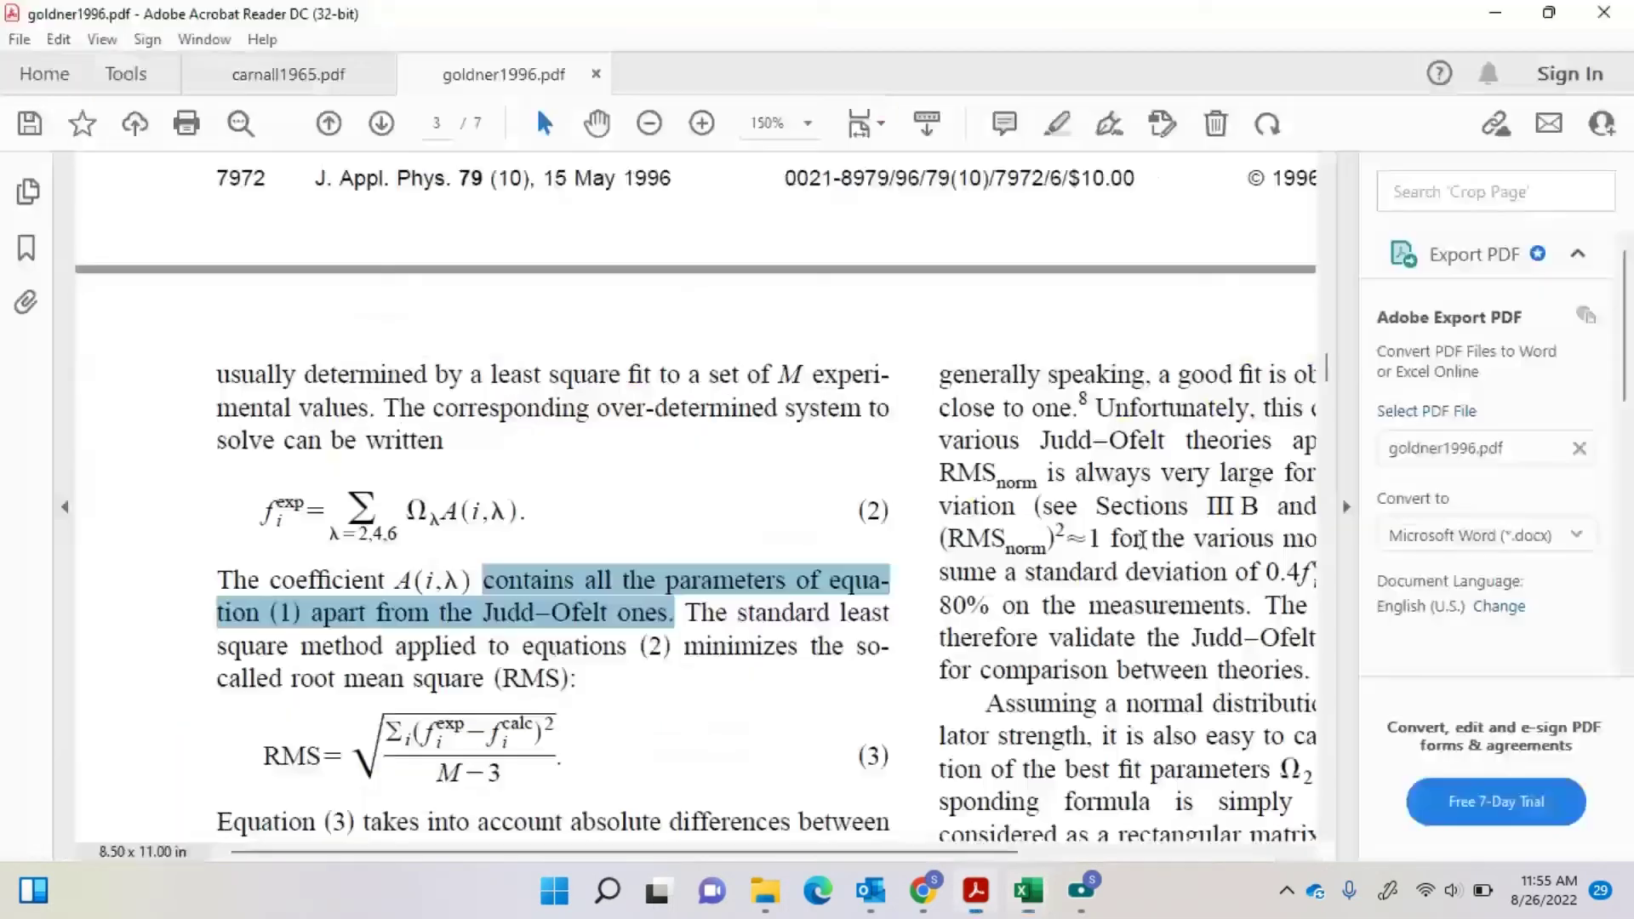
{"action": "scroll", "coordinate": [1084, 638], "scroll_direction": "up", "scroll_amount": 5}
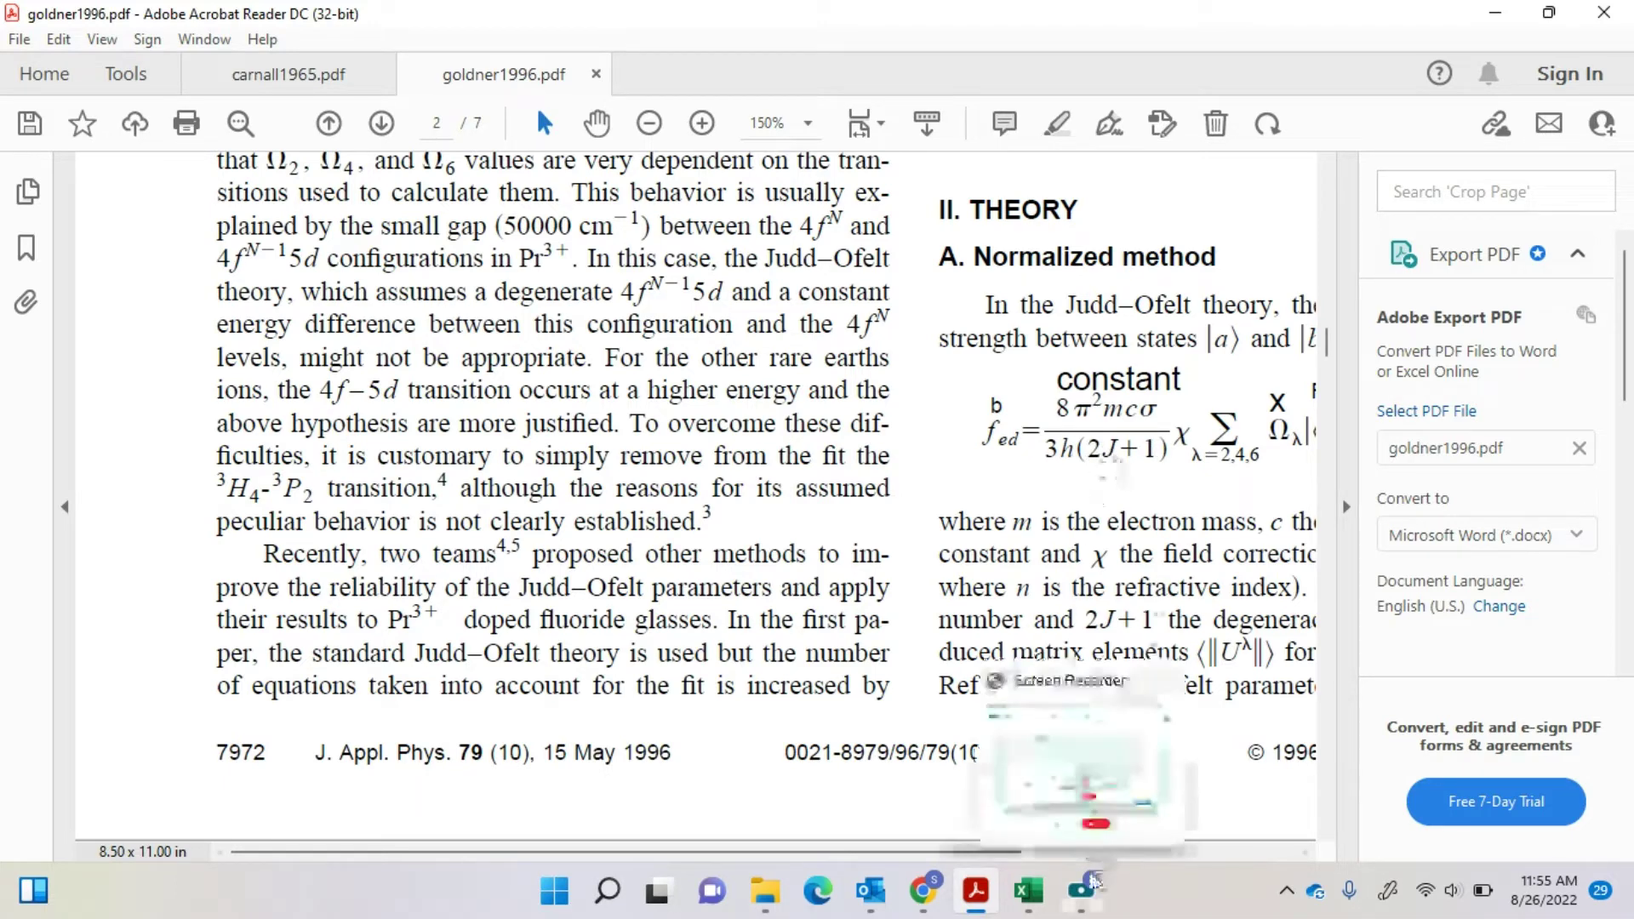
{"action": "left_click", "coordinate": [1028, 888]}
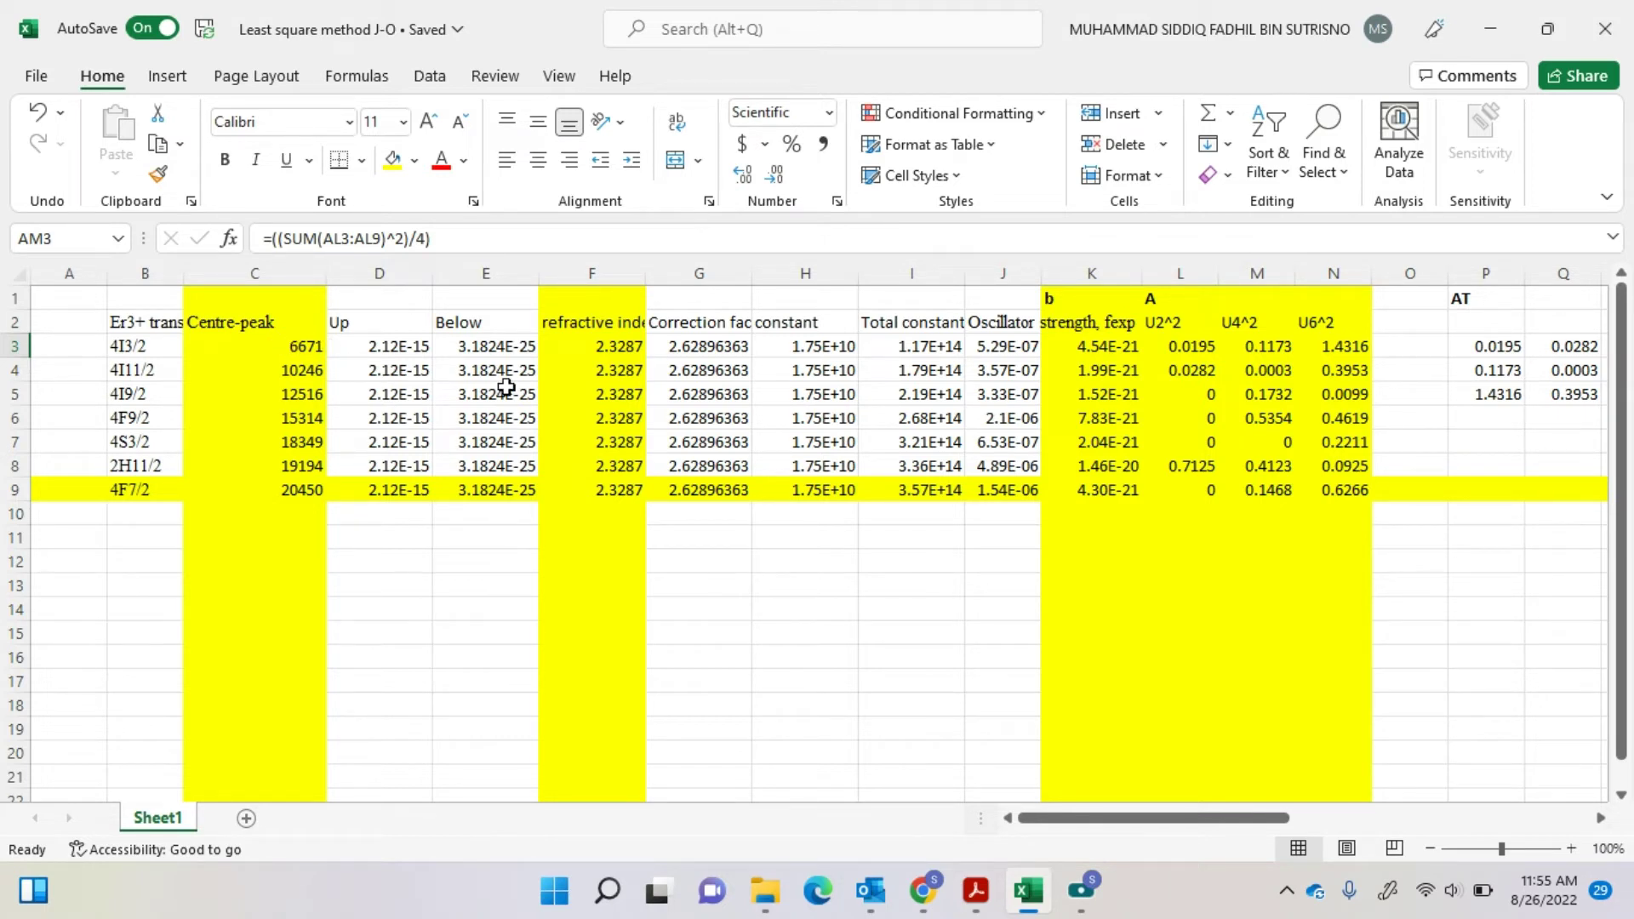
- Check the refractive index in F3, then select the b column and the A matrix of U² values
{"action": "left_click", "coordinate": [582, 352]}
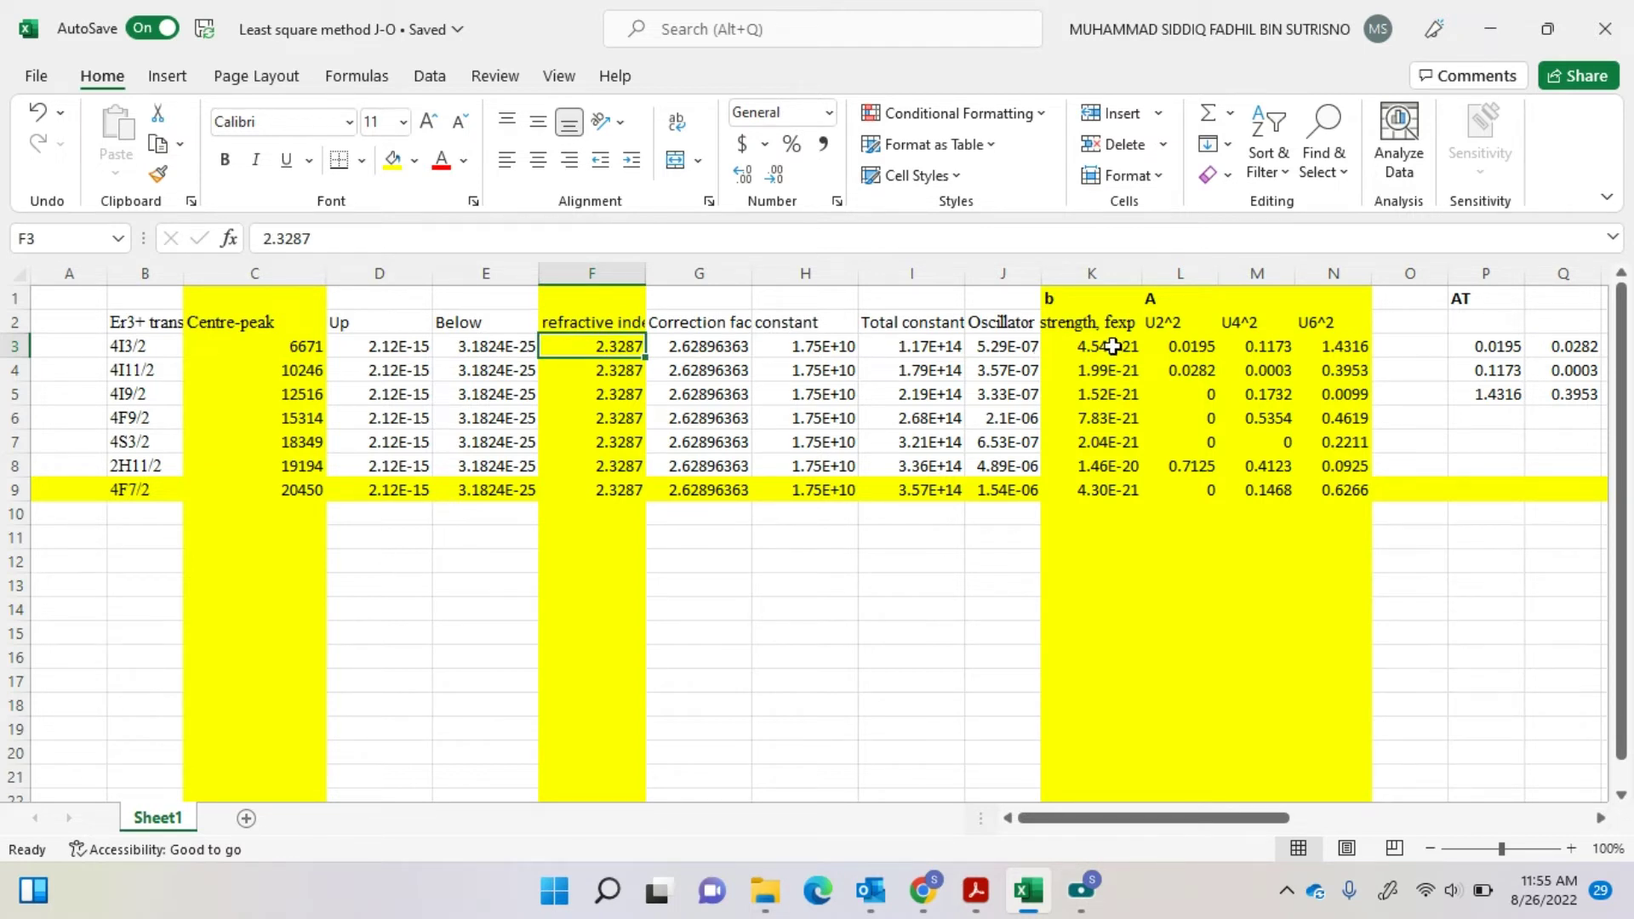
{"action": "left_click", "coordinate": [1091, 275]}
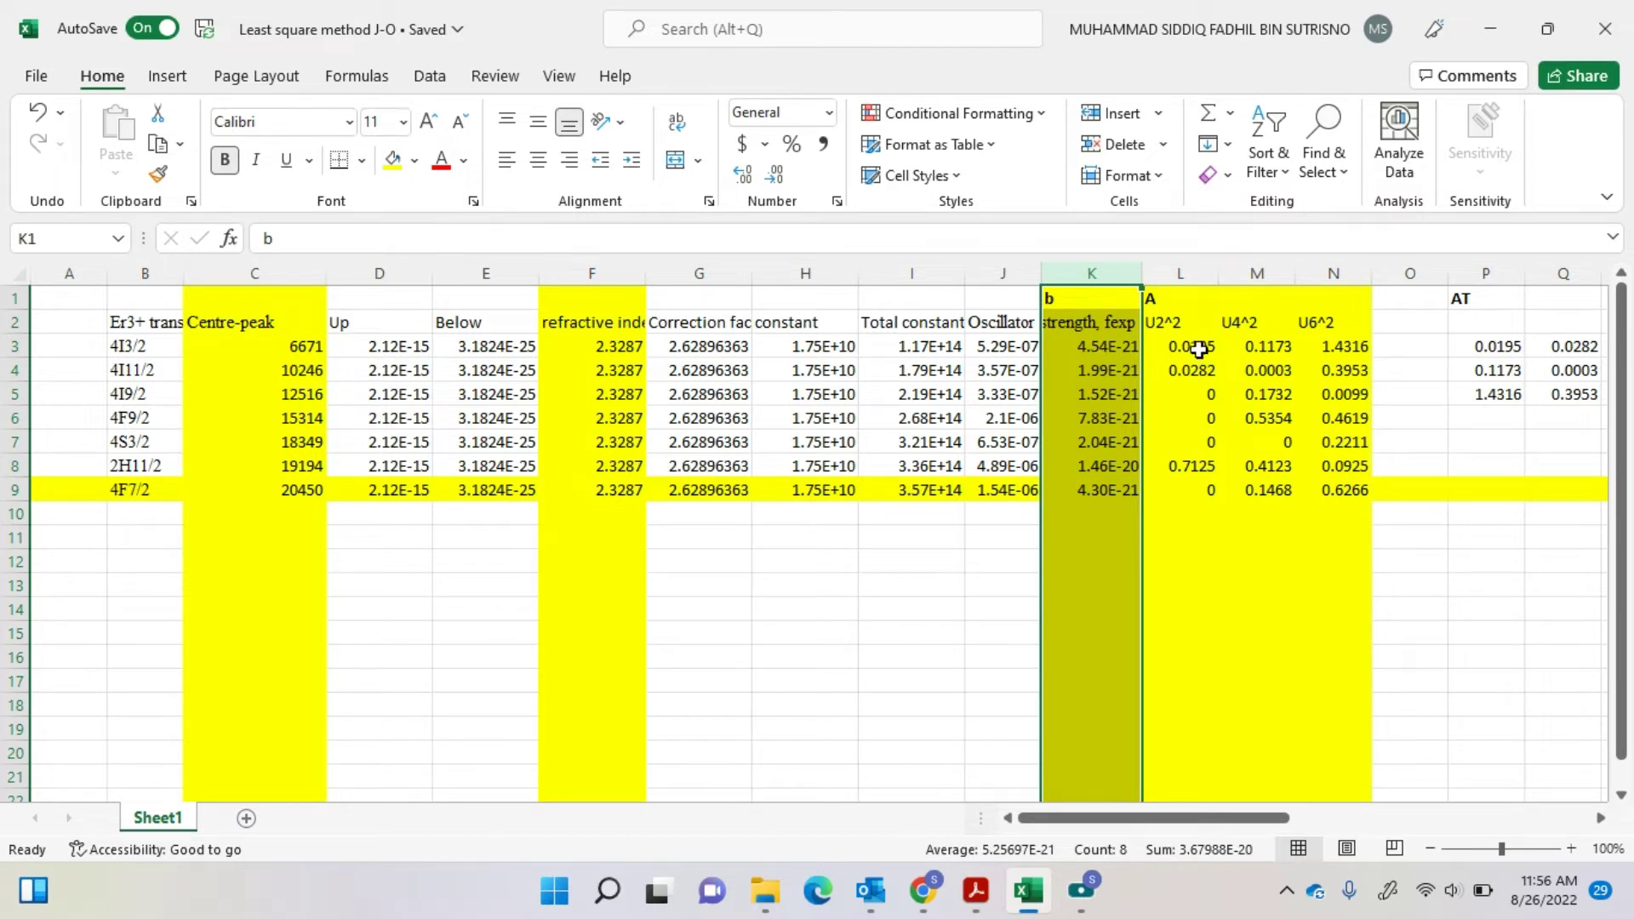
{"action": "left_click_drag", "start_coordinate": [1198, 349], "coordinate": [1315, 480]}
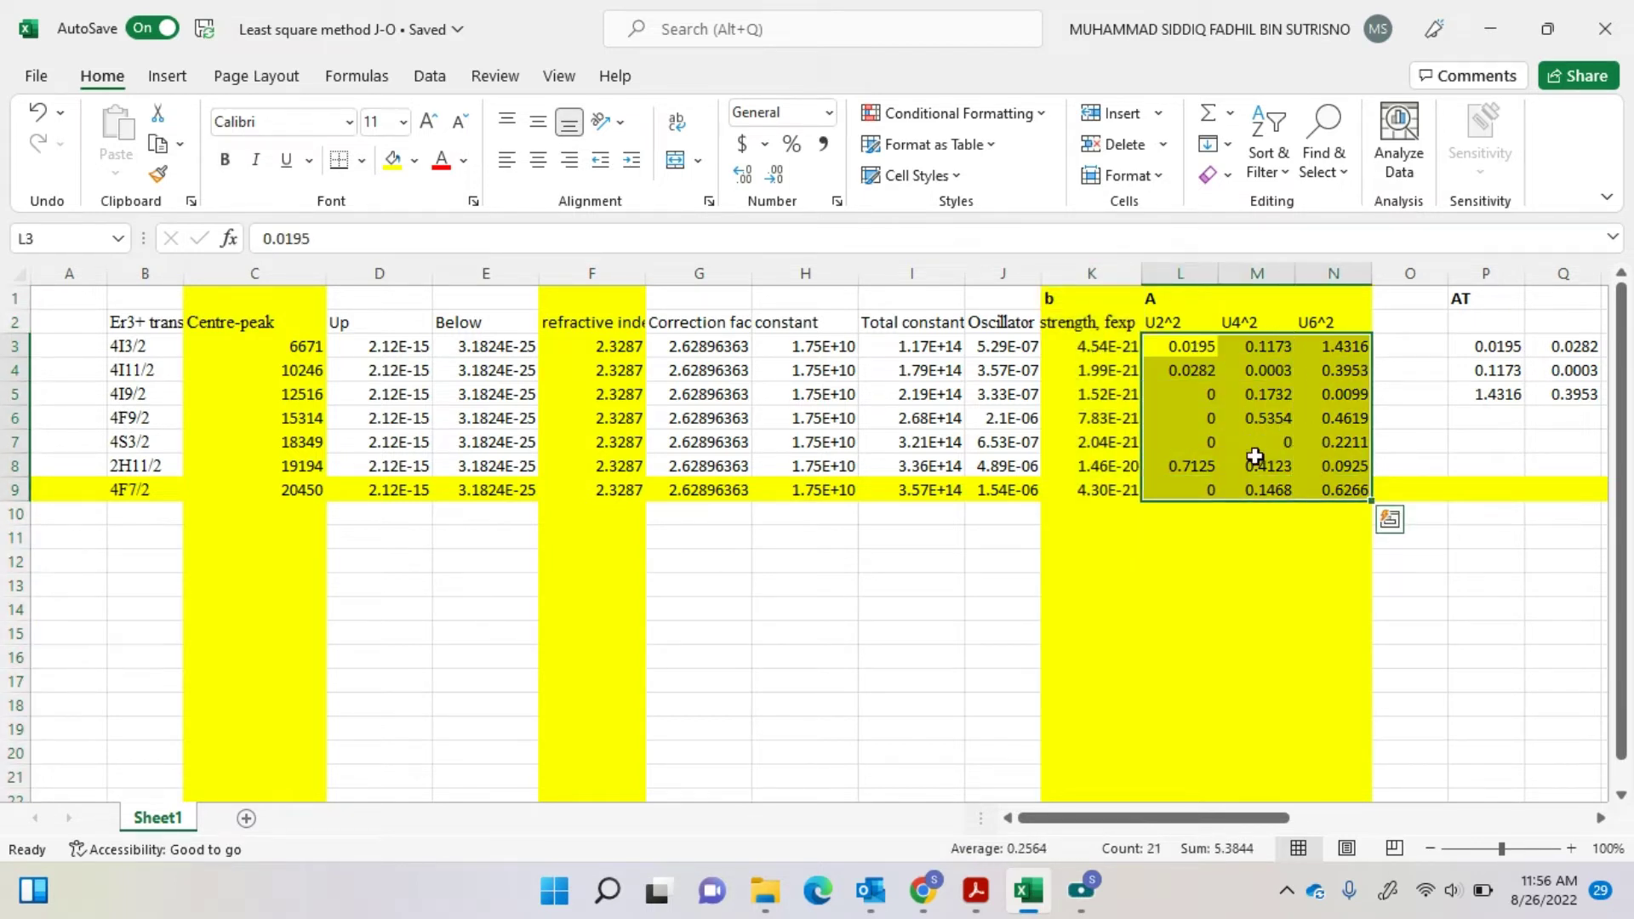
- Enter the note 'refer to carnall' in L10 below the A matrix
{"action": "double_click", "coordinate": [1179, 517]}
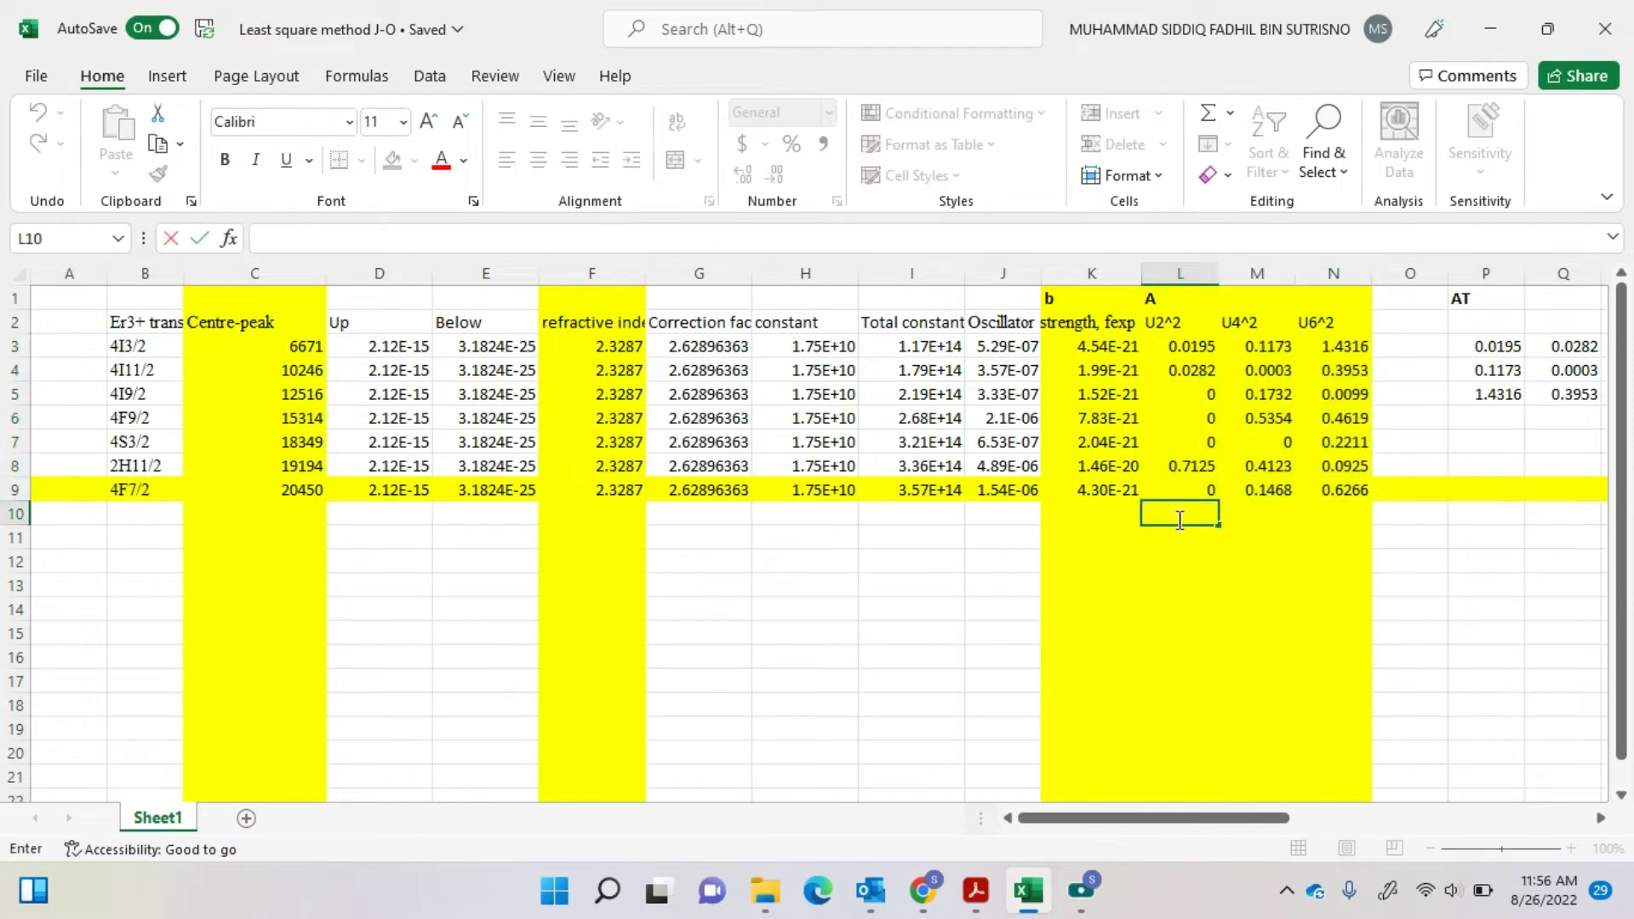
{"action": "type", "text": "refer to carnall"}
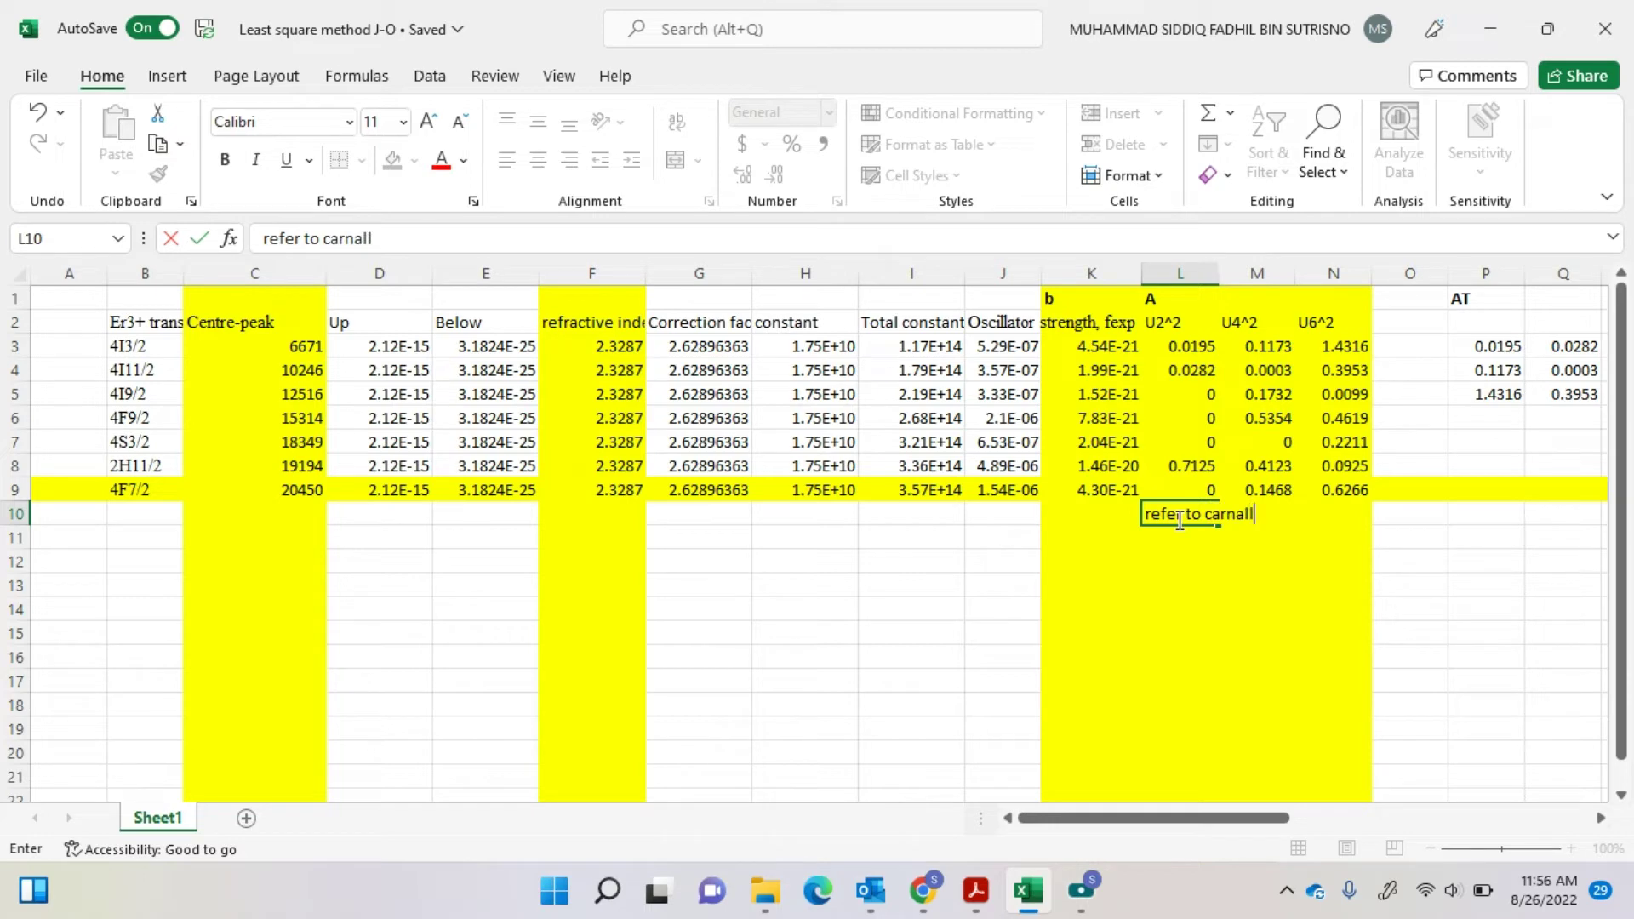
{"action": "left_click", "coordinate": [1251, 562]}
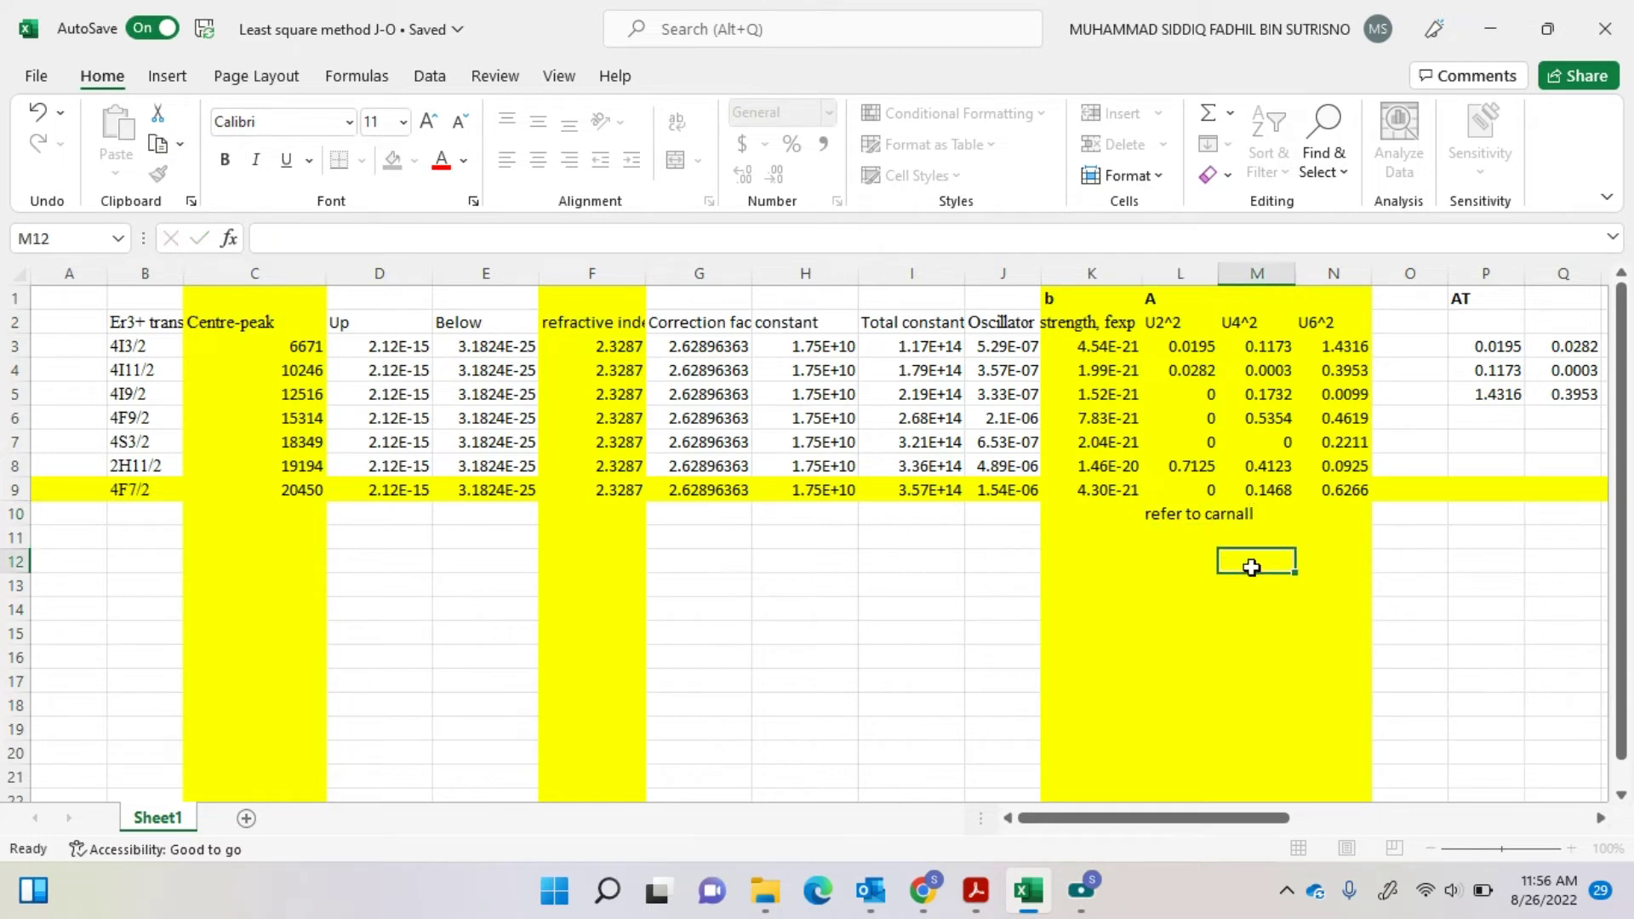
{"action": "left_click_drag", "start_coordinate": [1208, 830], "coordinate": [1292, 832]}
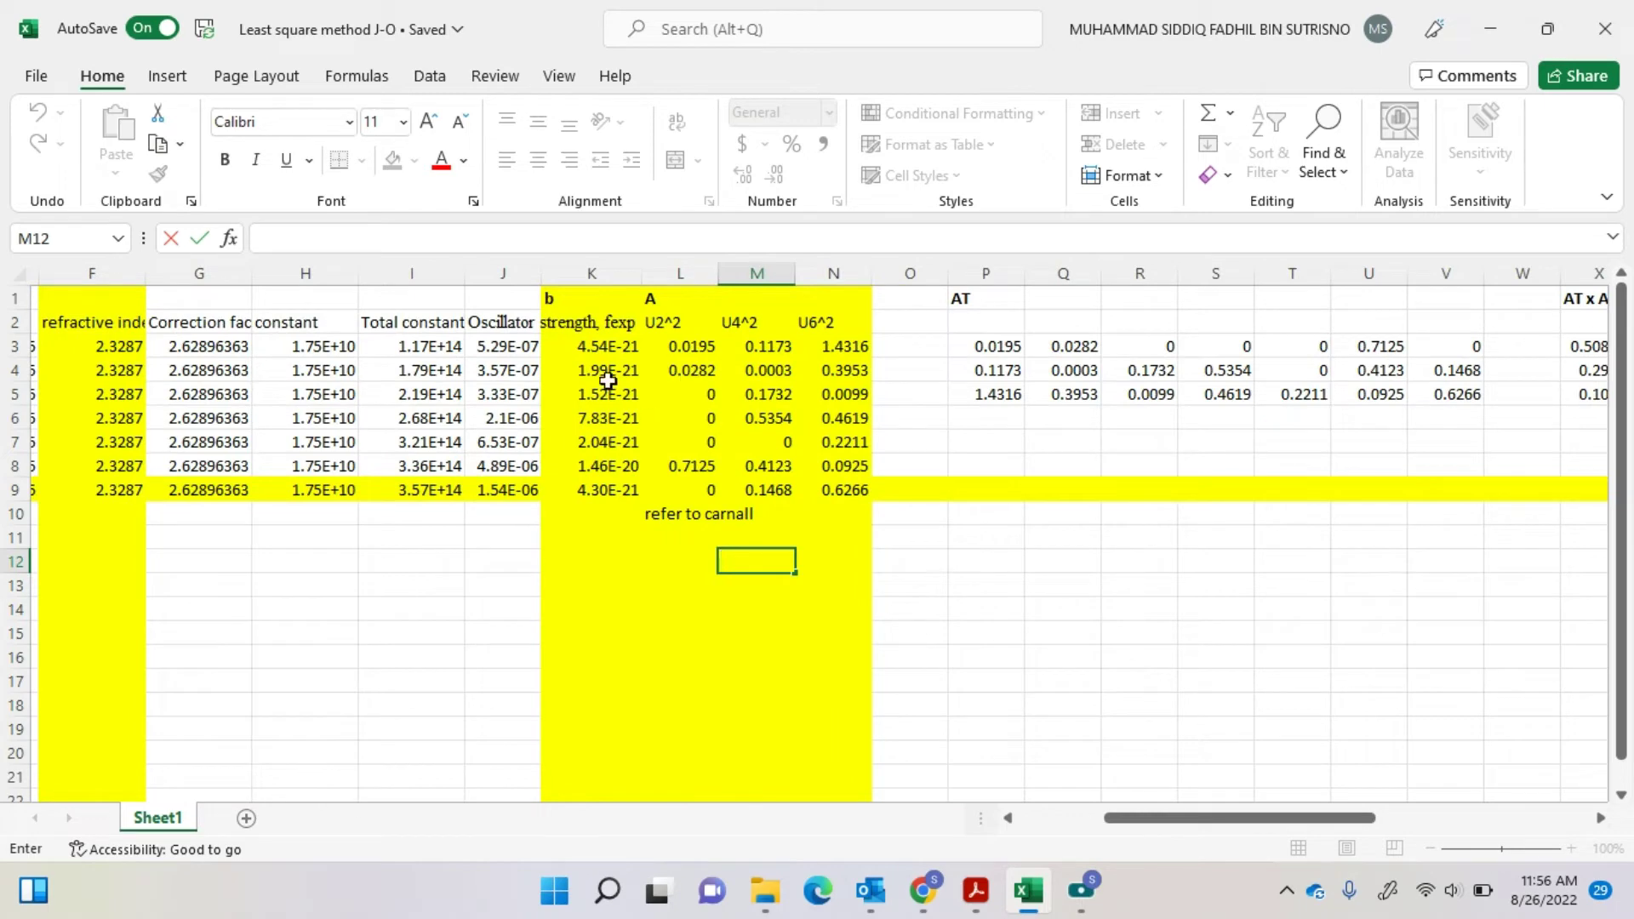
{"action": "mouse_move", "coordinate": [1149, 818]}
{"action": "left_mouse_down"}
{"action": "mouse_move", "coordinate": [1234, 831]}
{"action": "mouse_move", "coordinate": [1144, 817]}
{"action": "left_mouse_up"}
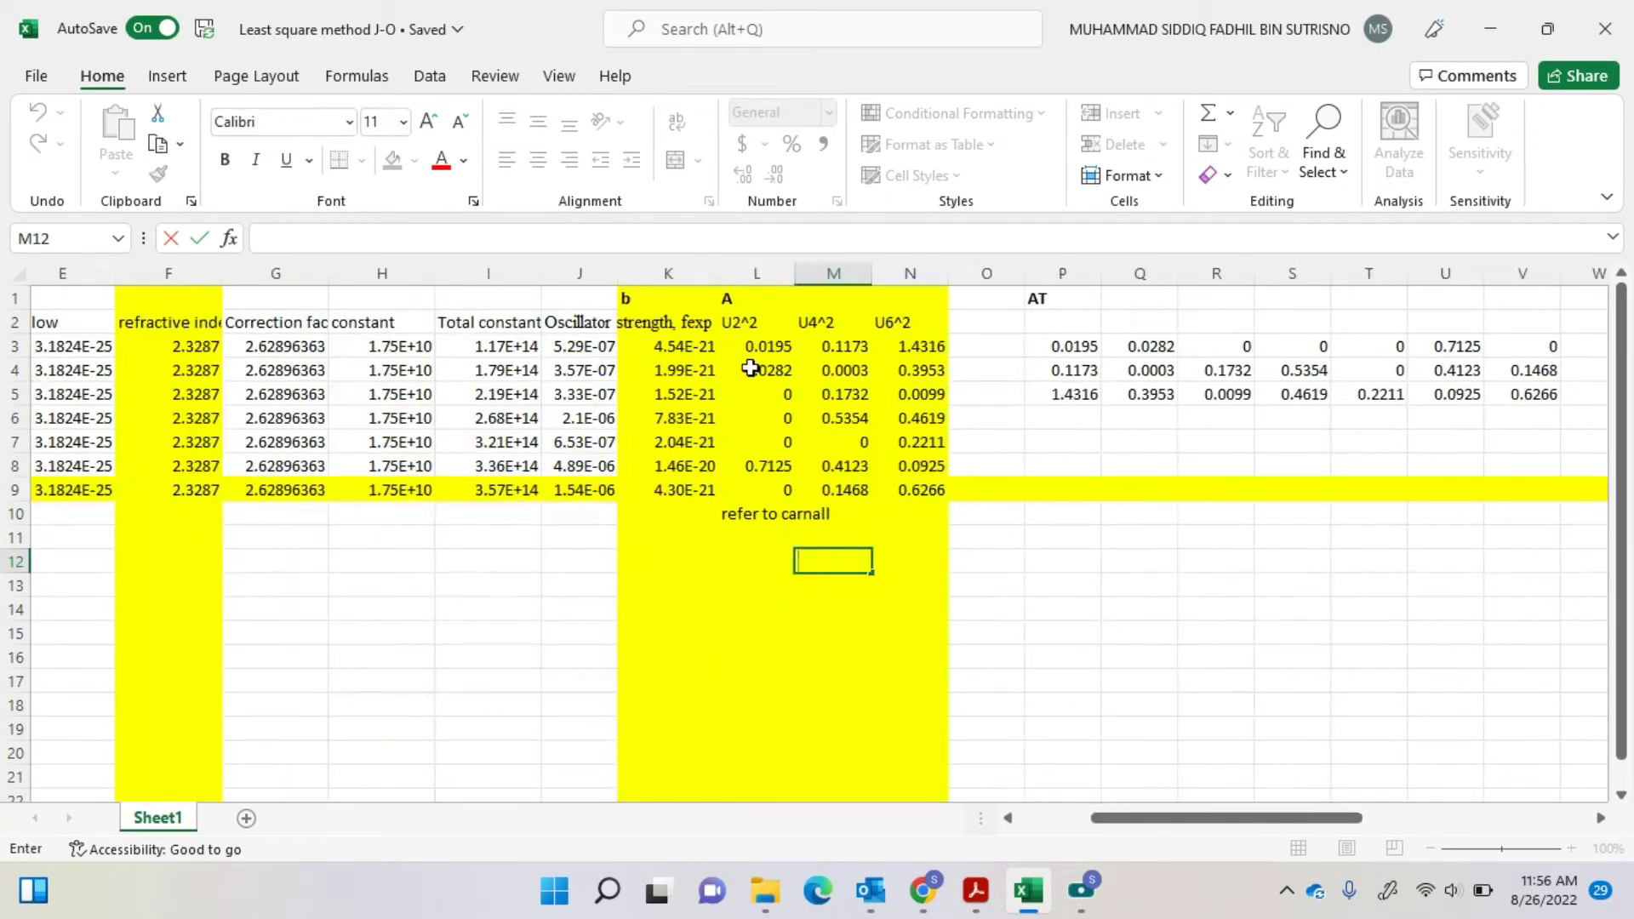
{"action": "left_click_drag", "start_coordinate": [668, 326], "coordinate": [669, 468]}
{"action": "double_click", "coordinate": [652, 346]}
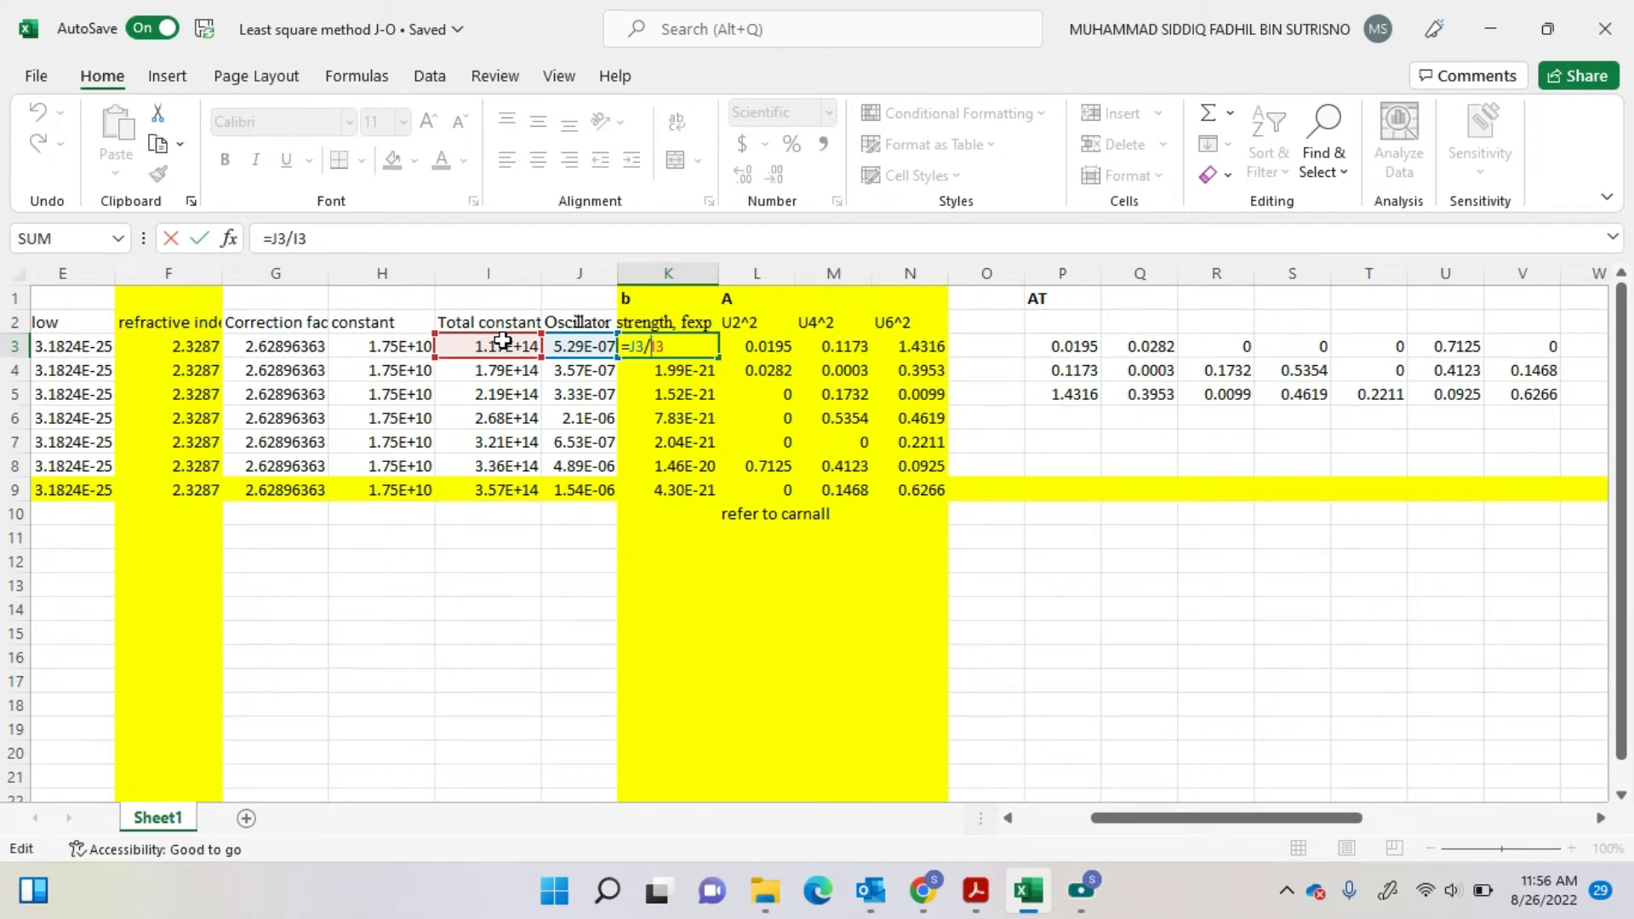
{"action": "key", "text": "Return"}
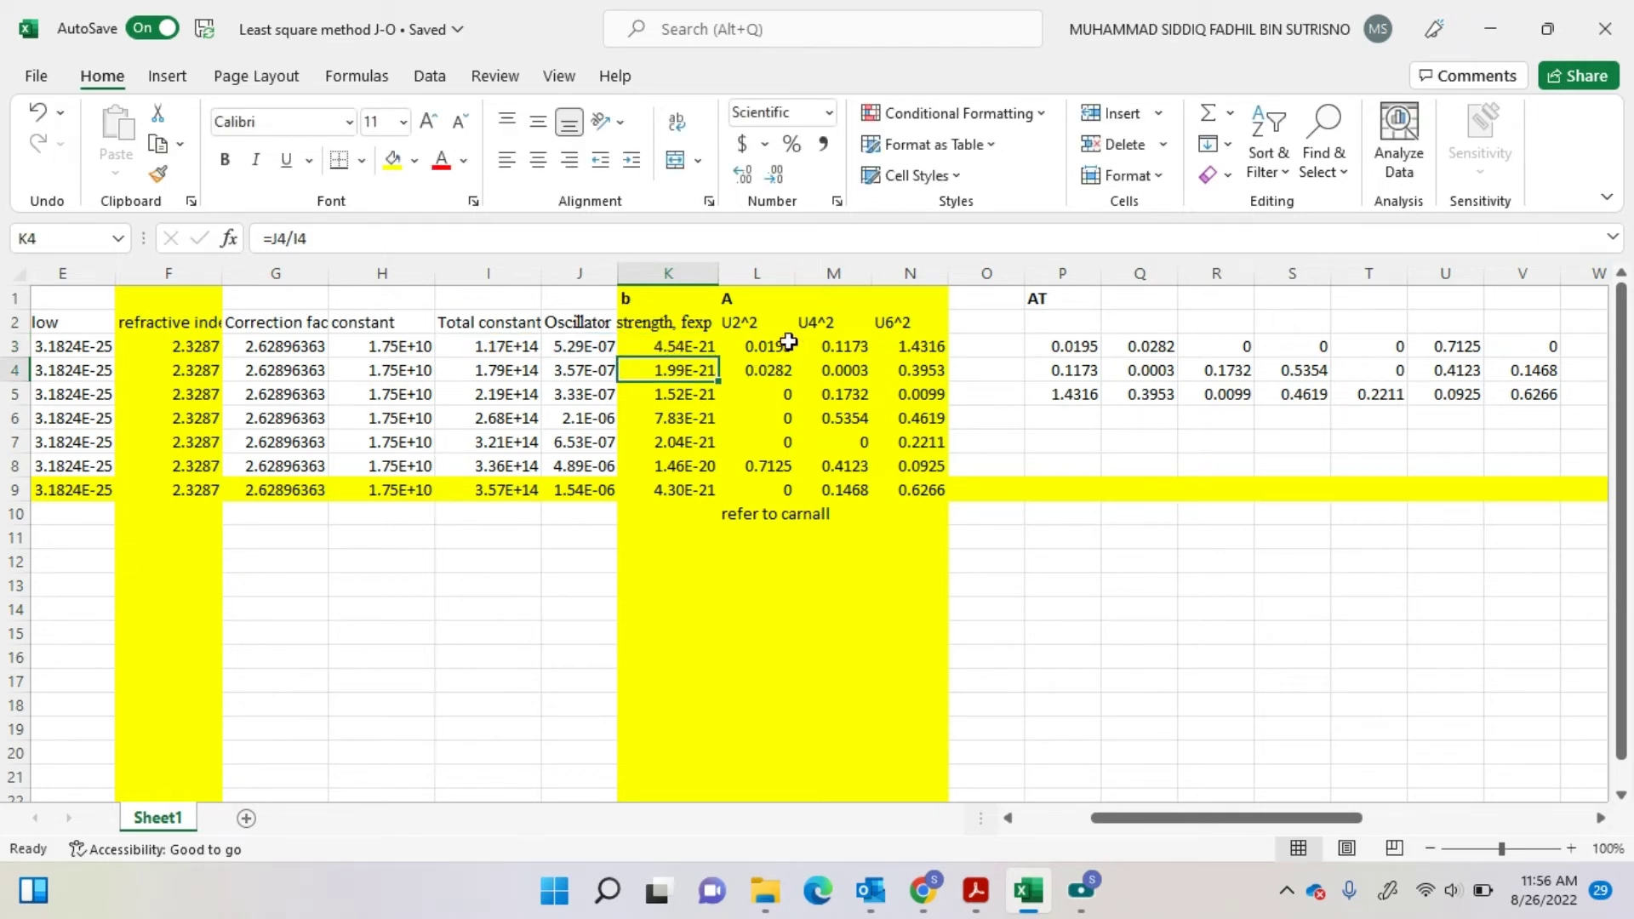
{"action": "left_click_drag", "start_coordinate": [749, 349], "coordinate": [896, 491]}
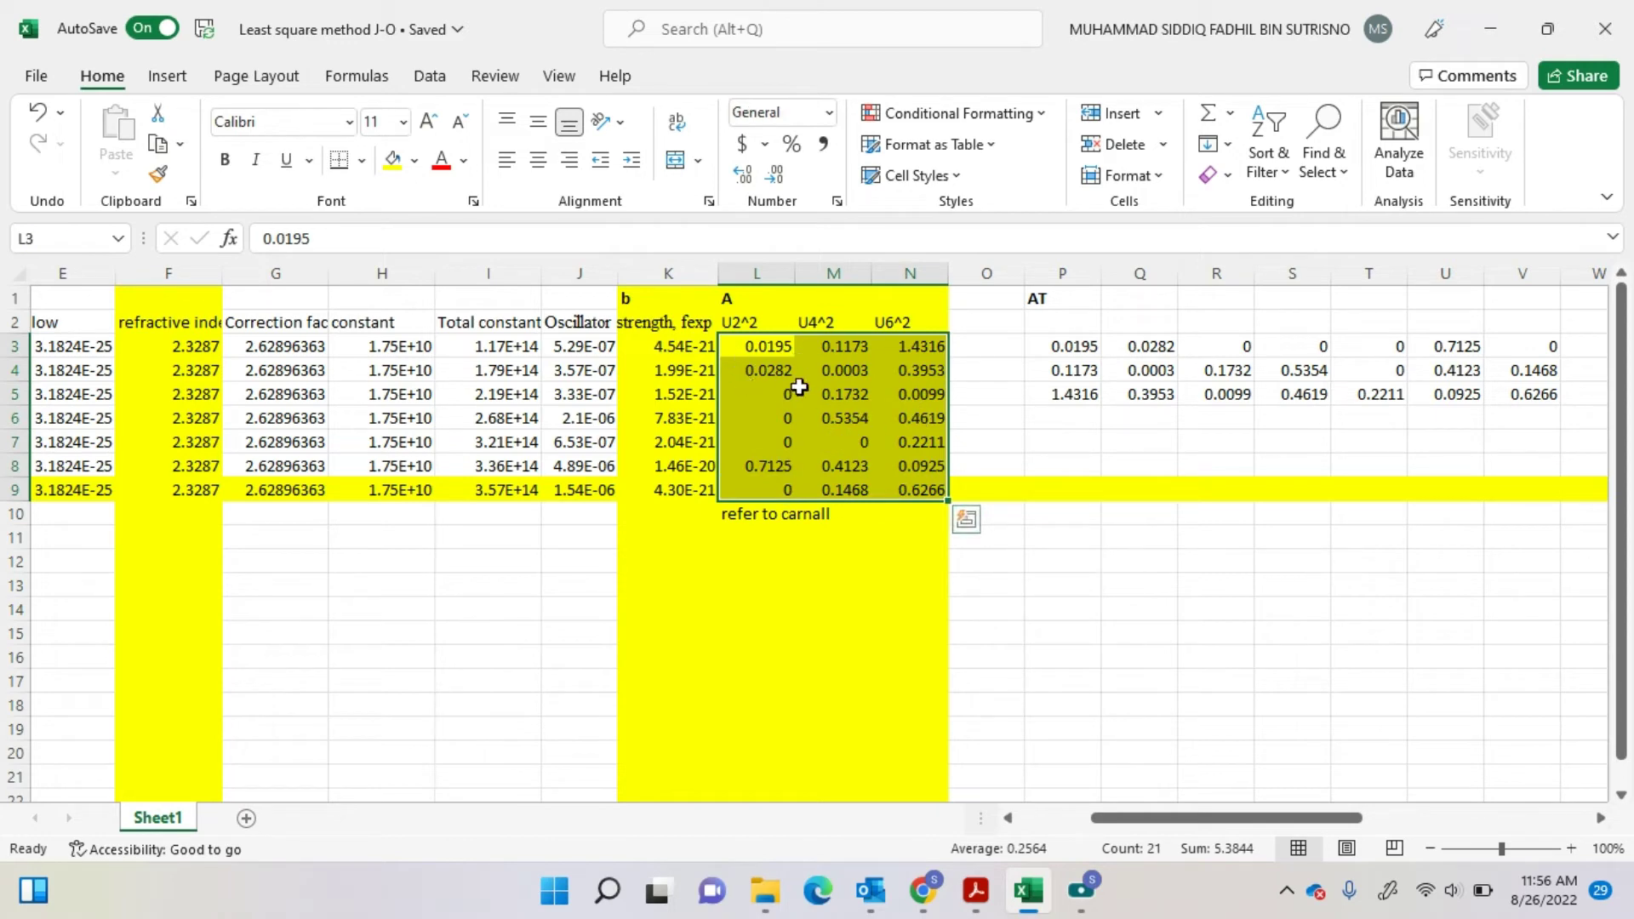
{"action": "left_click_drag", "start_coordinate": [1094, 823], "coordinate": [741, 730]}
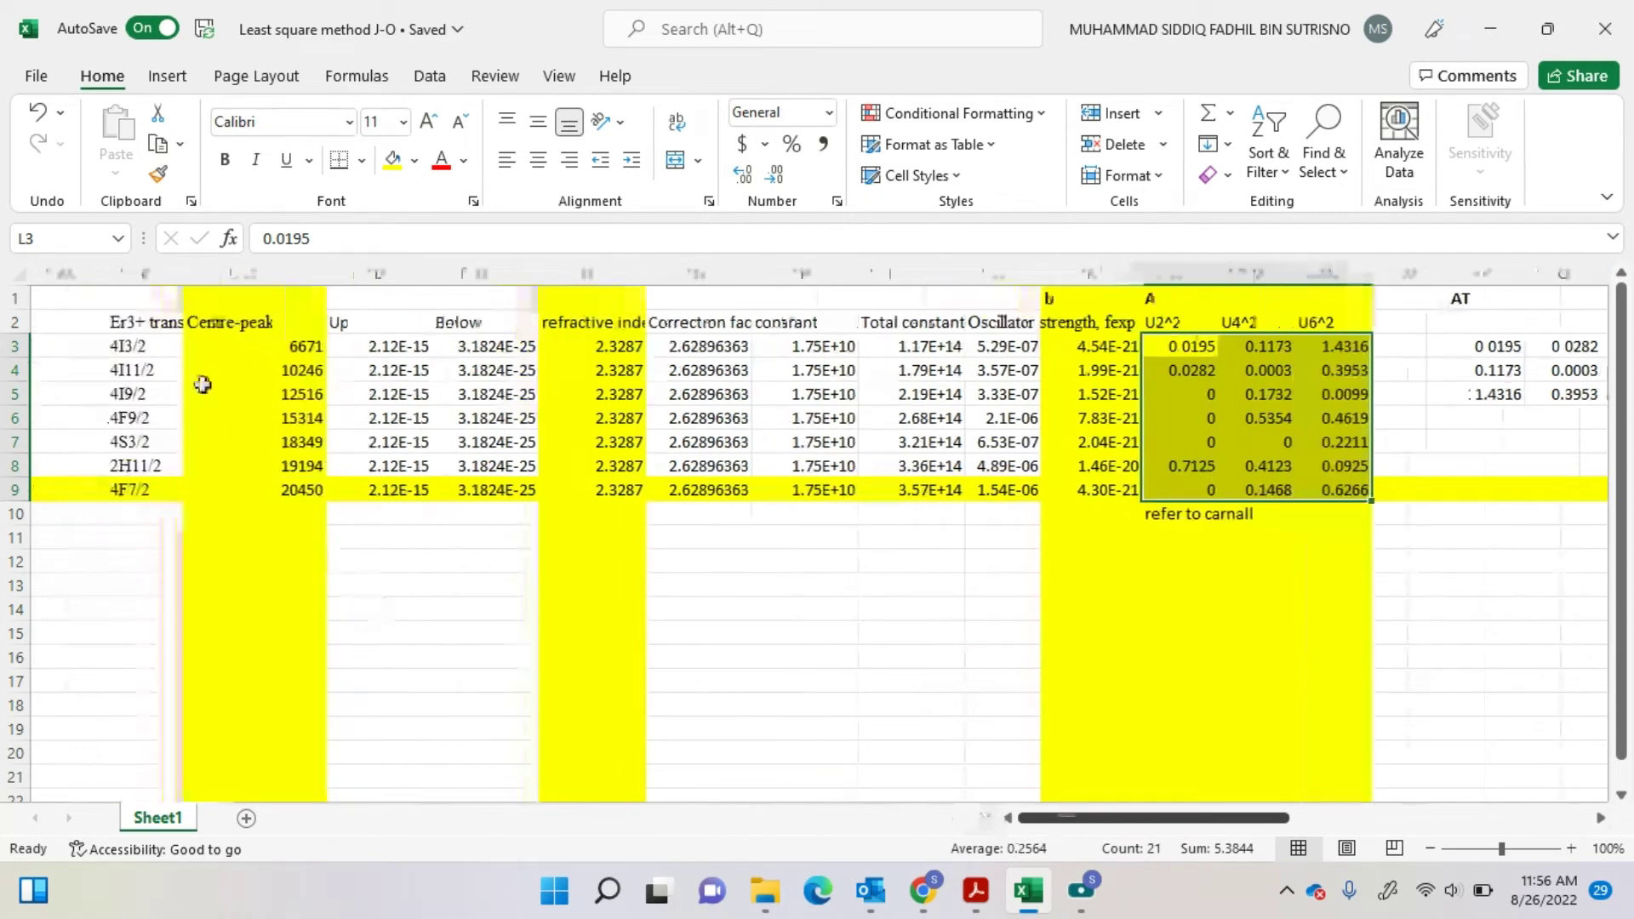
{"action": "left_click_drag", "start_coordinate": [1098, 822], "coordinate": [1164, 813]}
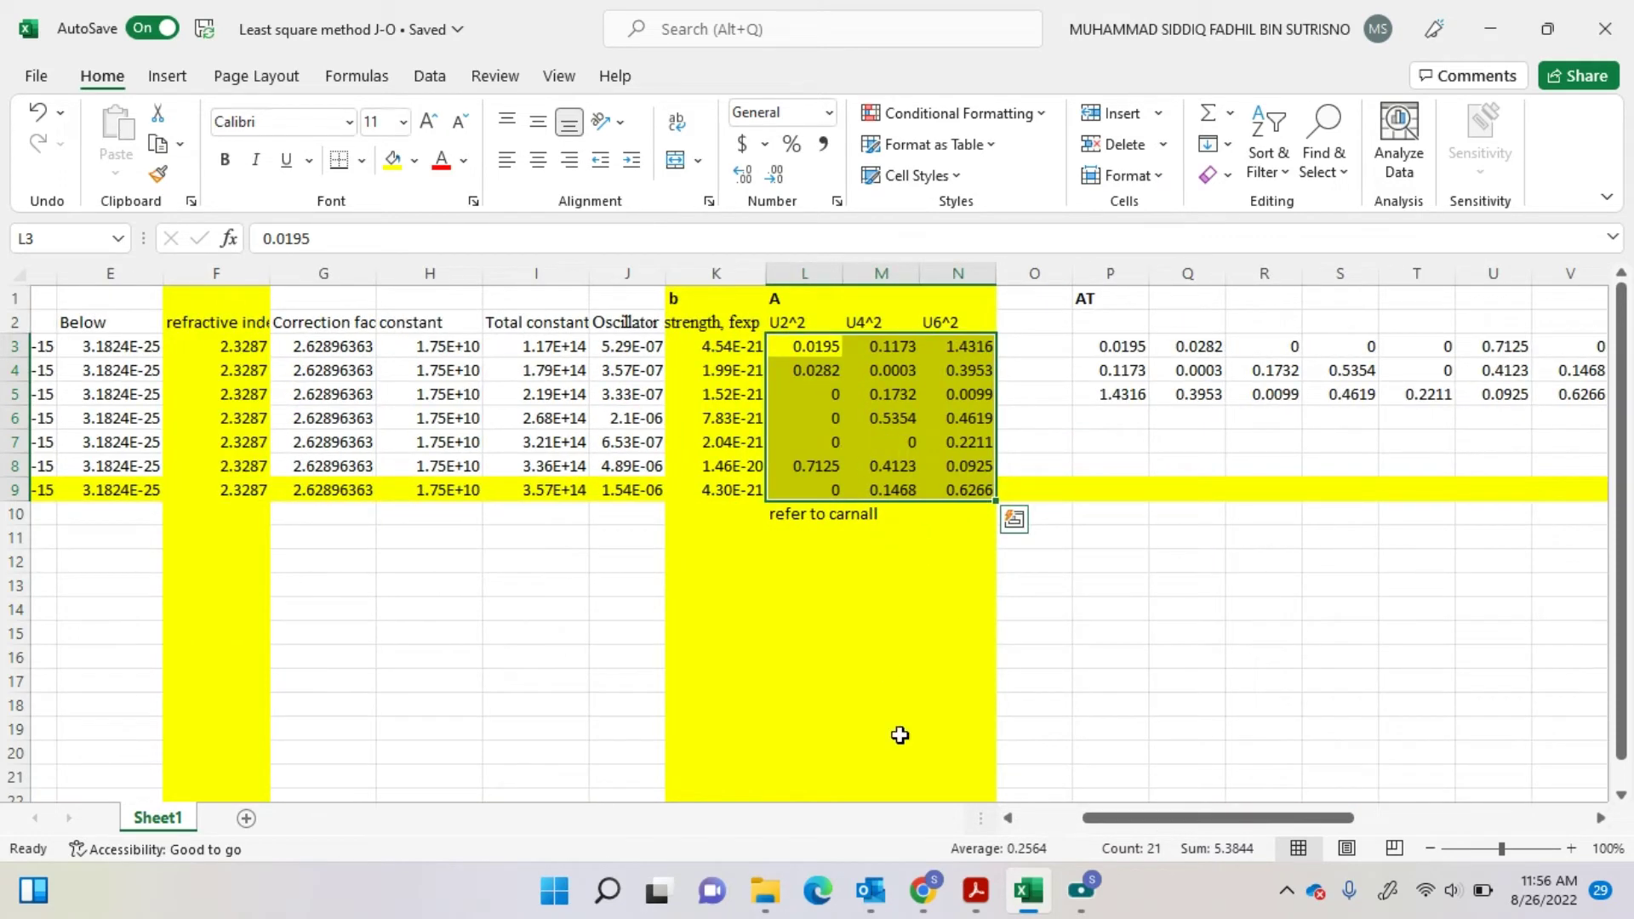
{"action": "mouse_move", "coordinate": [922, 892]}
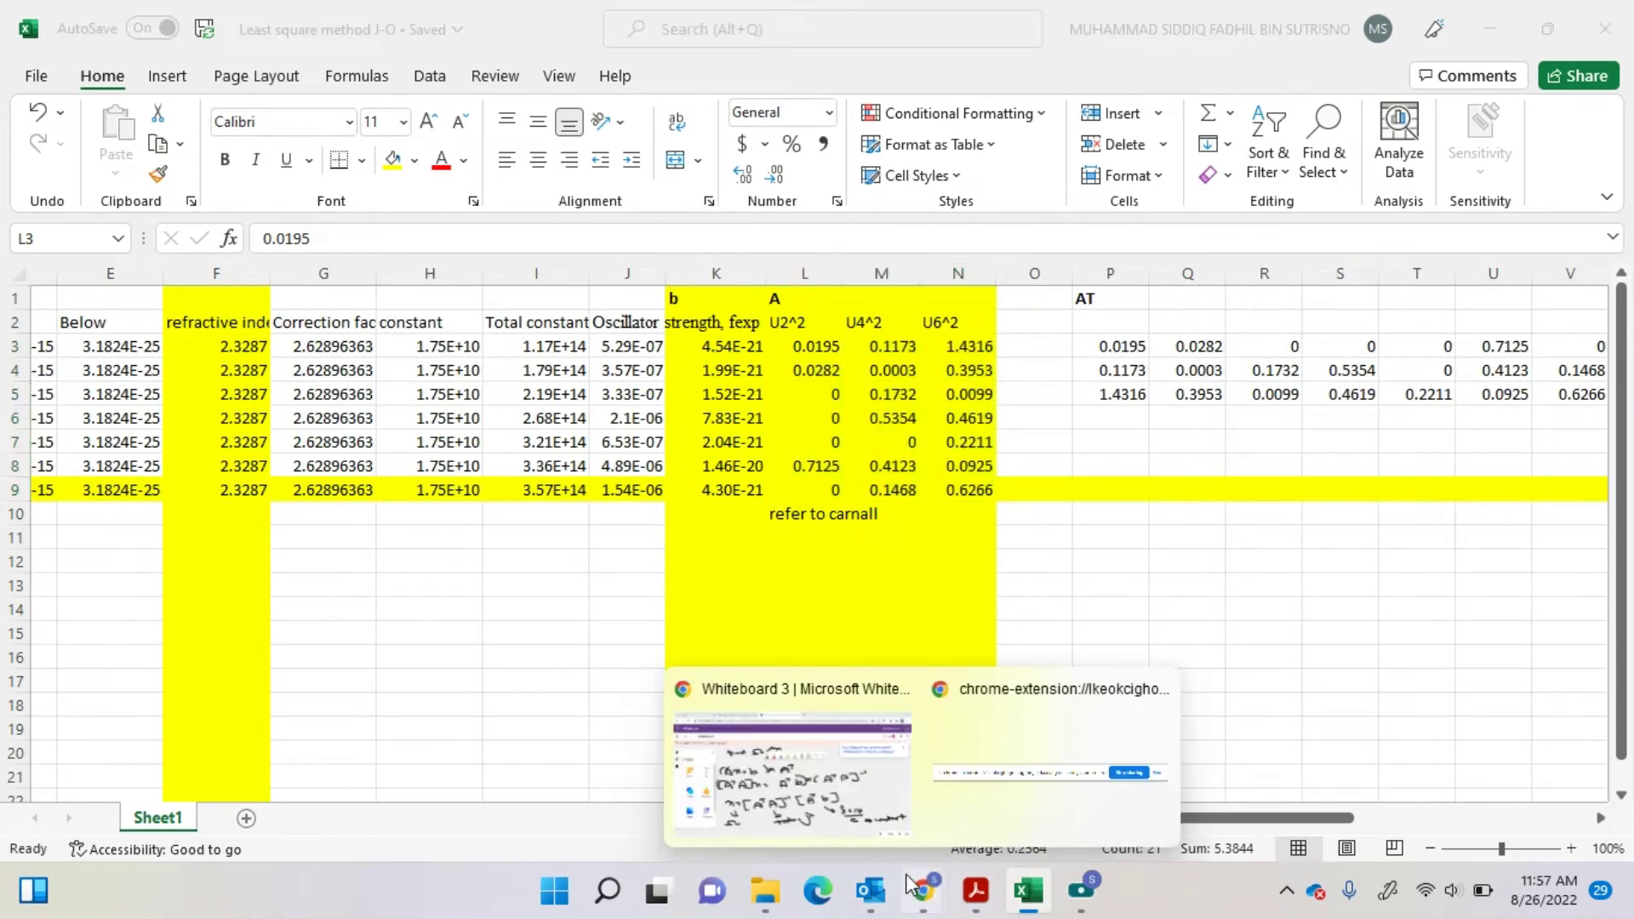
{"action": "left_click", "coordinate": [830, 668]}
{"action": "left_click", "coordinate": [554, 630]}
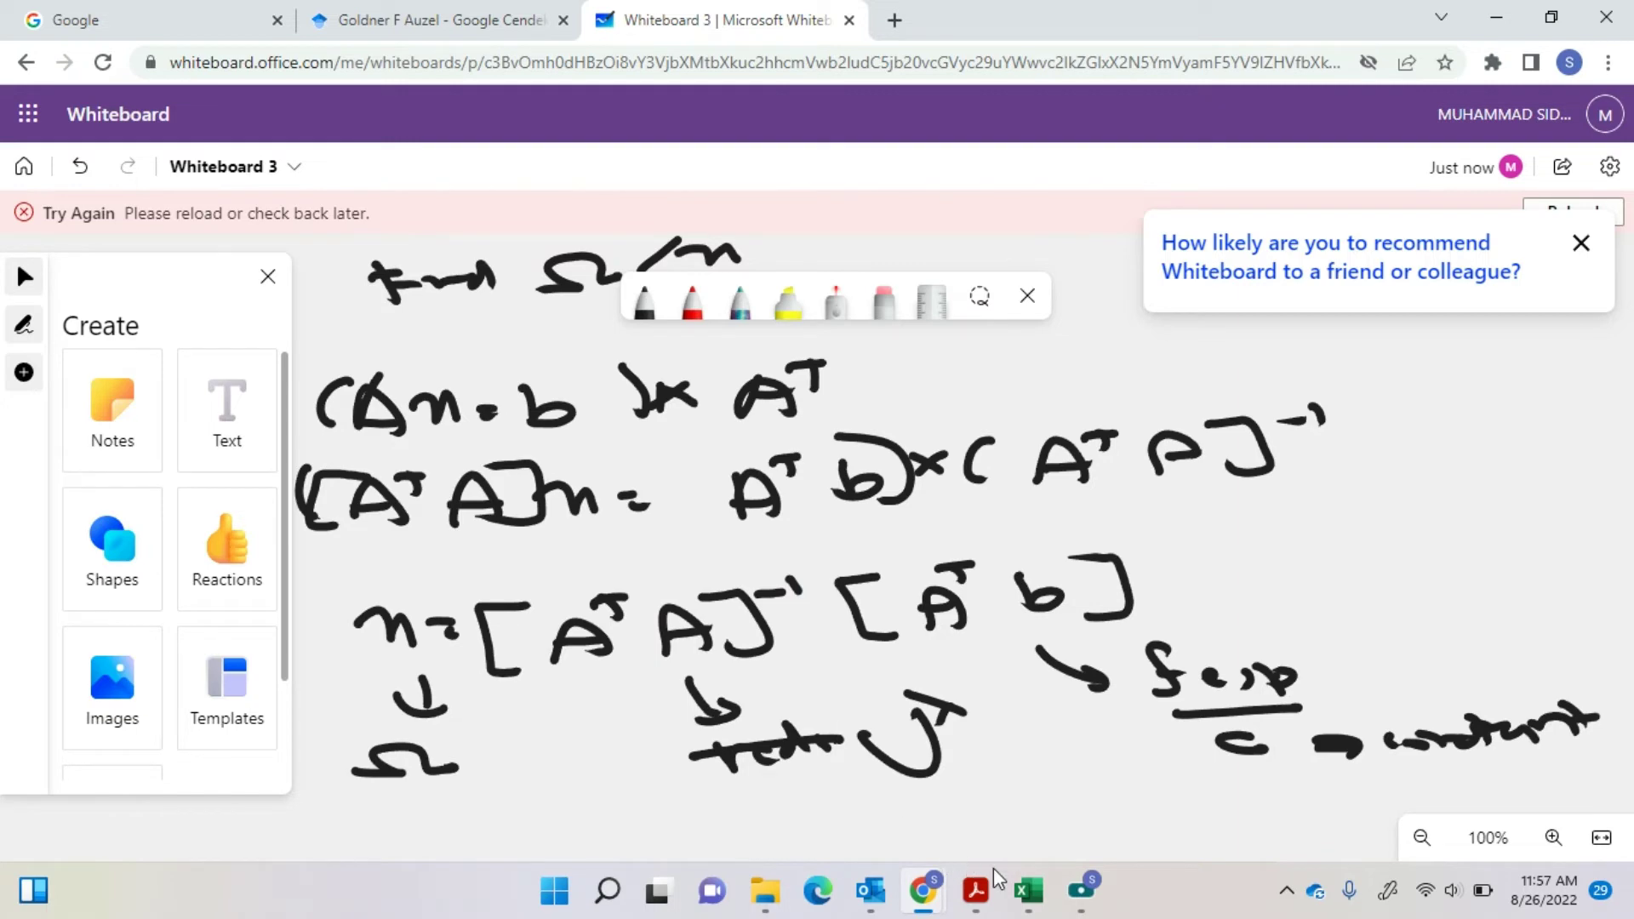
{"action": "left_click", "coordinate": [1028, 890]}
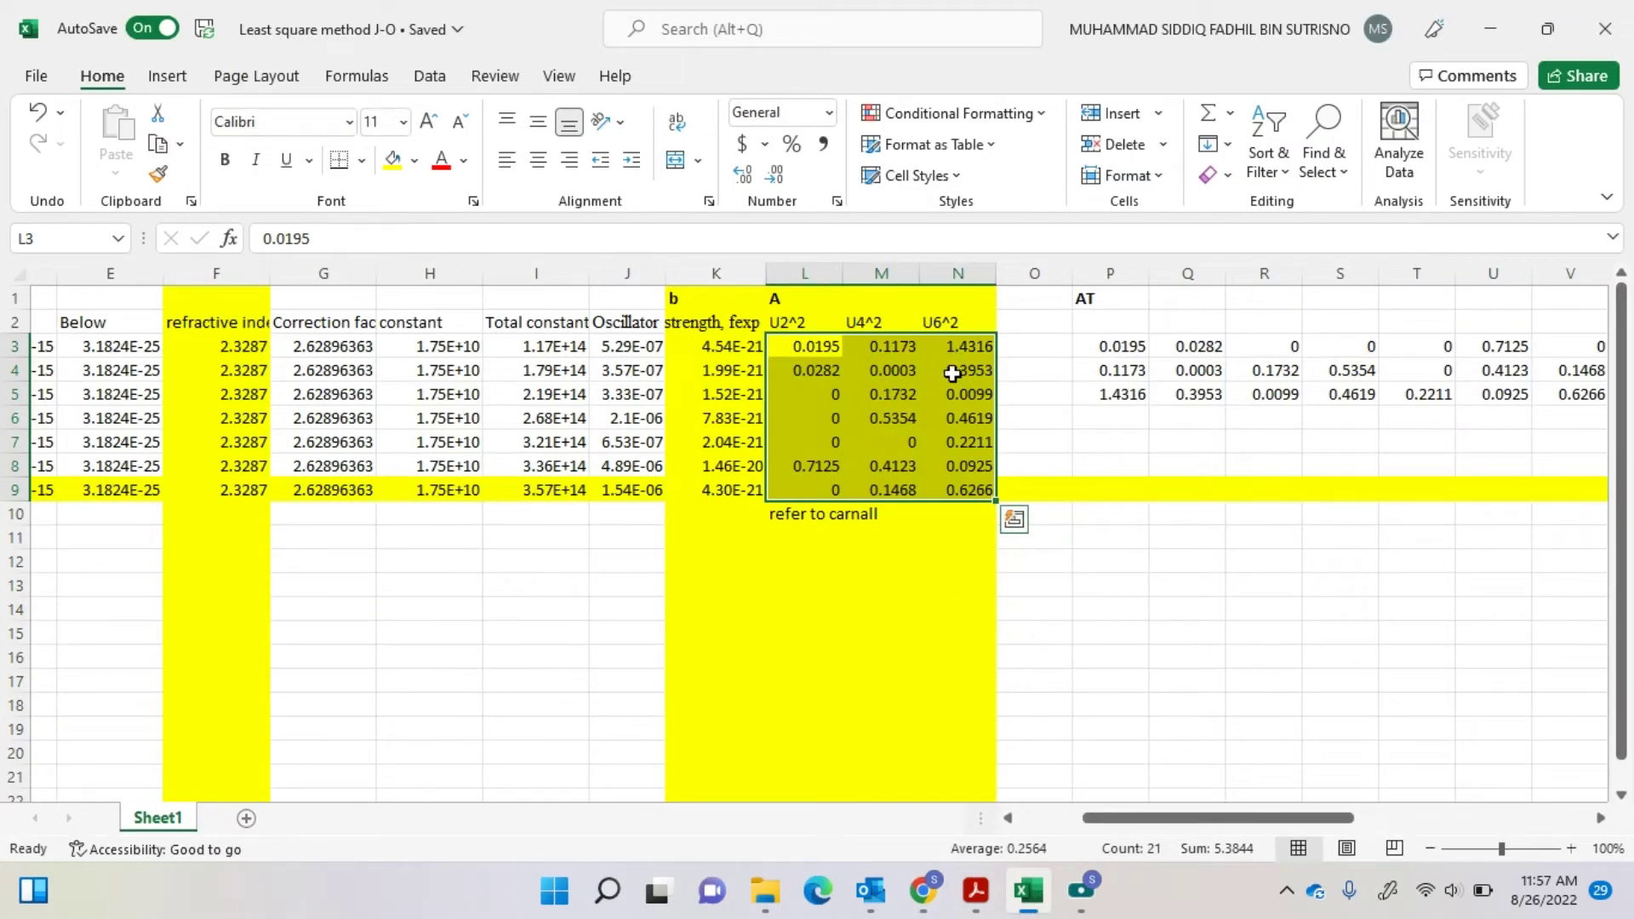
- Leave the AT transpose array in P3 unchanged by dismissing the array warning, then return to the whiteboard
{"action": "double_click", "coordinate": [1119, 345]}
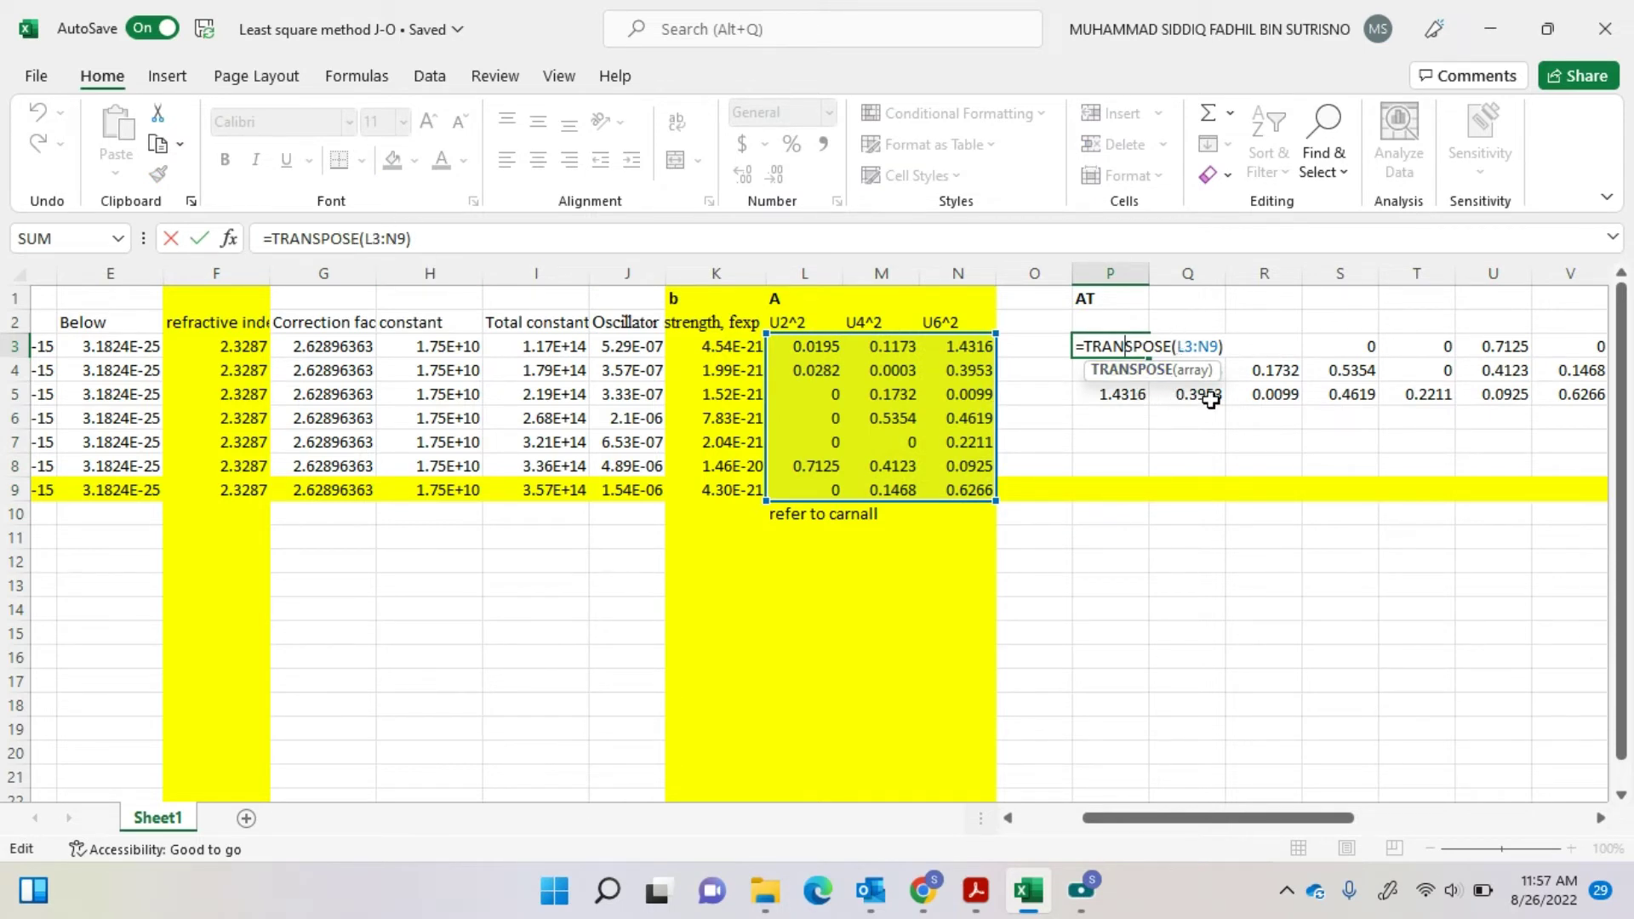
{"action": "key", "text": "Return"}
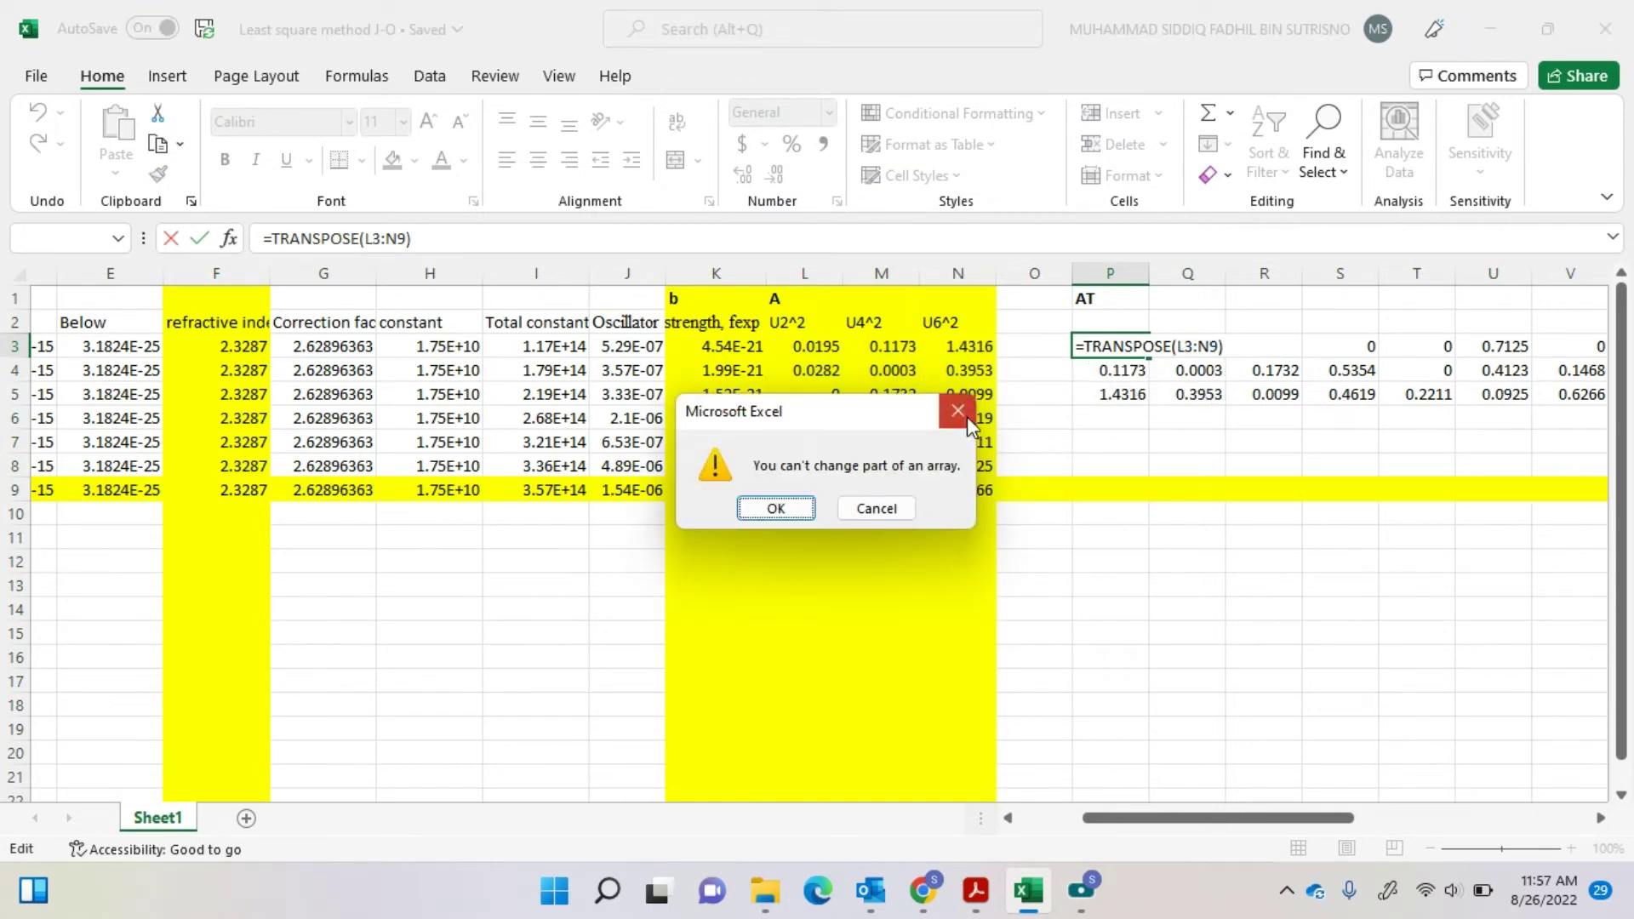
{"action": "left_click", "coordinate": [967, 416]}
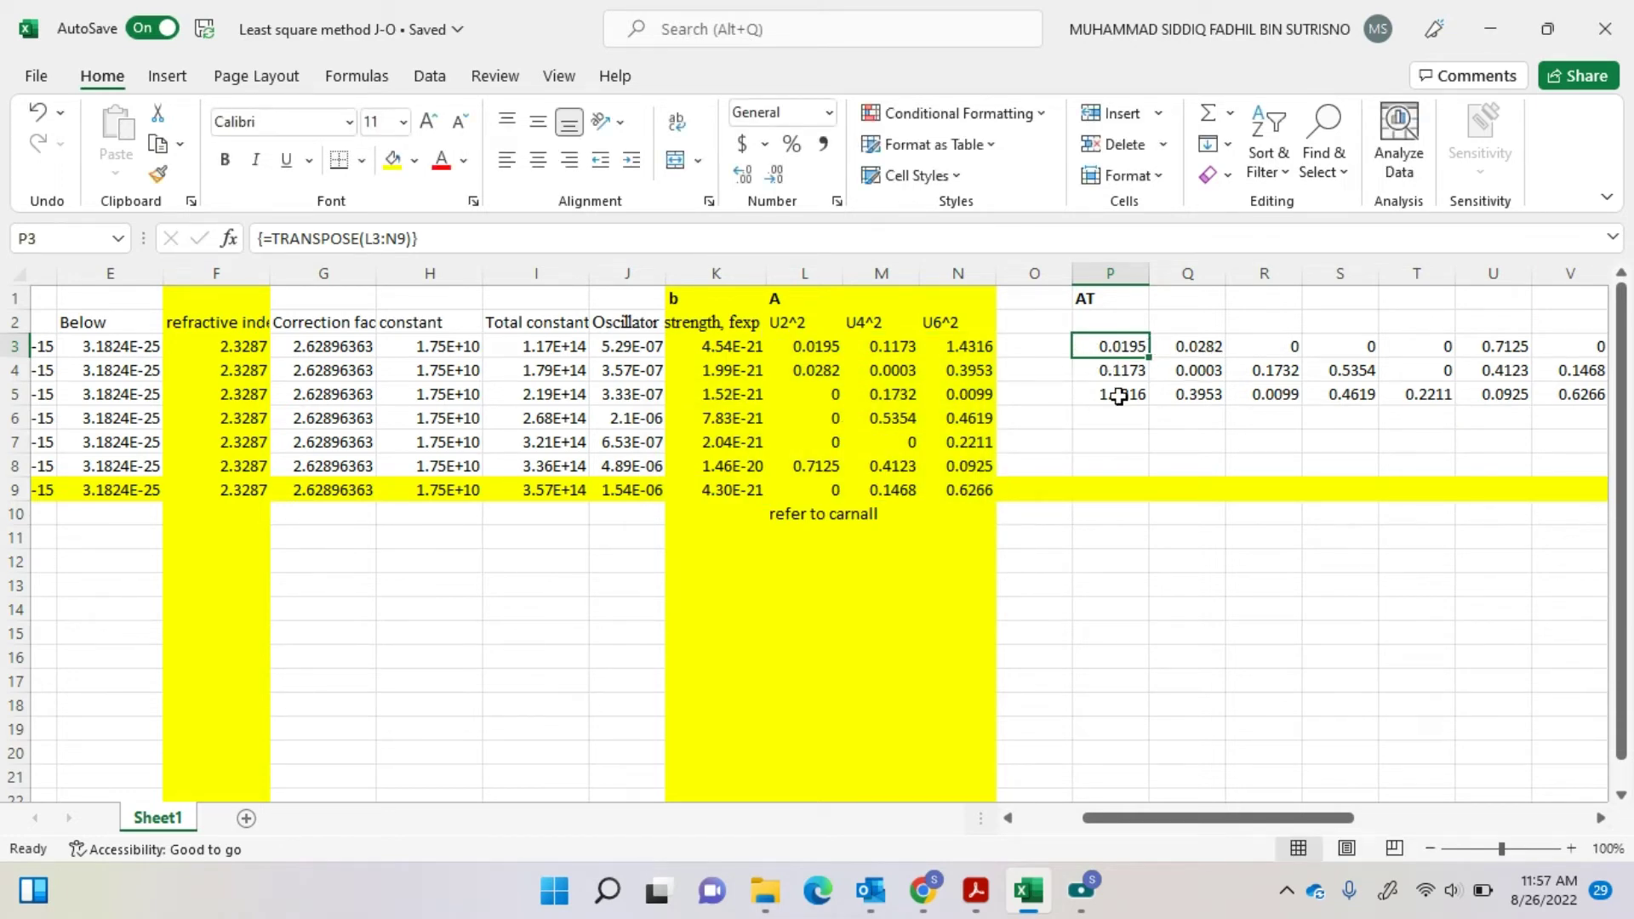
{"action": "left_click_drag", "start_coordinate": [1325, 820], "coordinate": [1464, 819]}
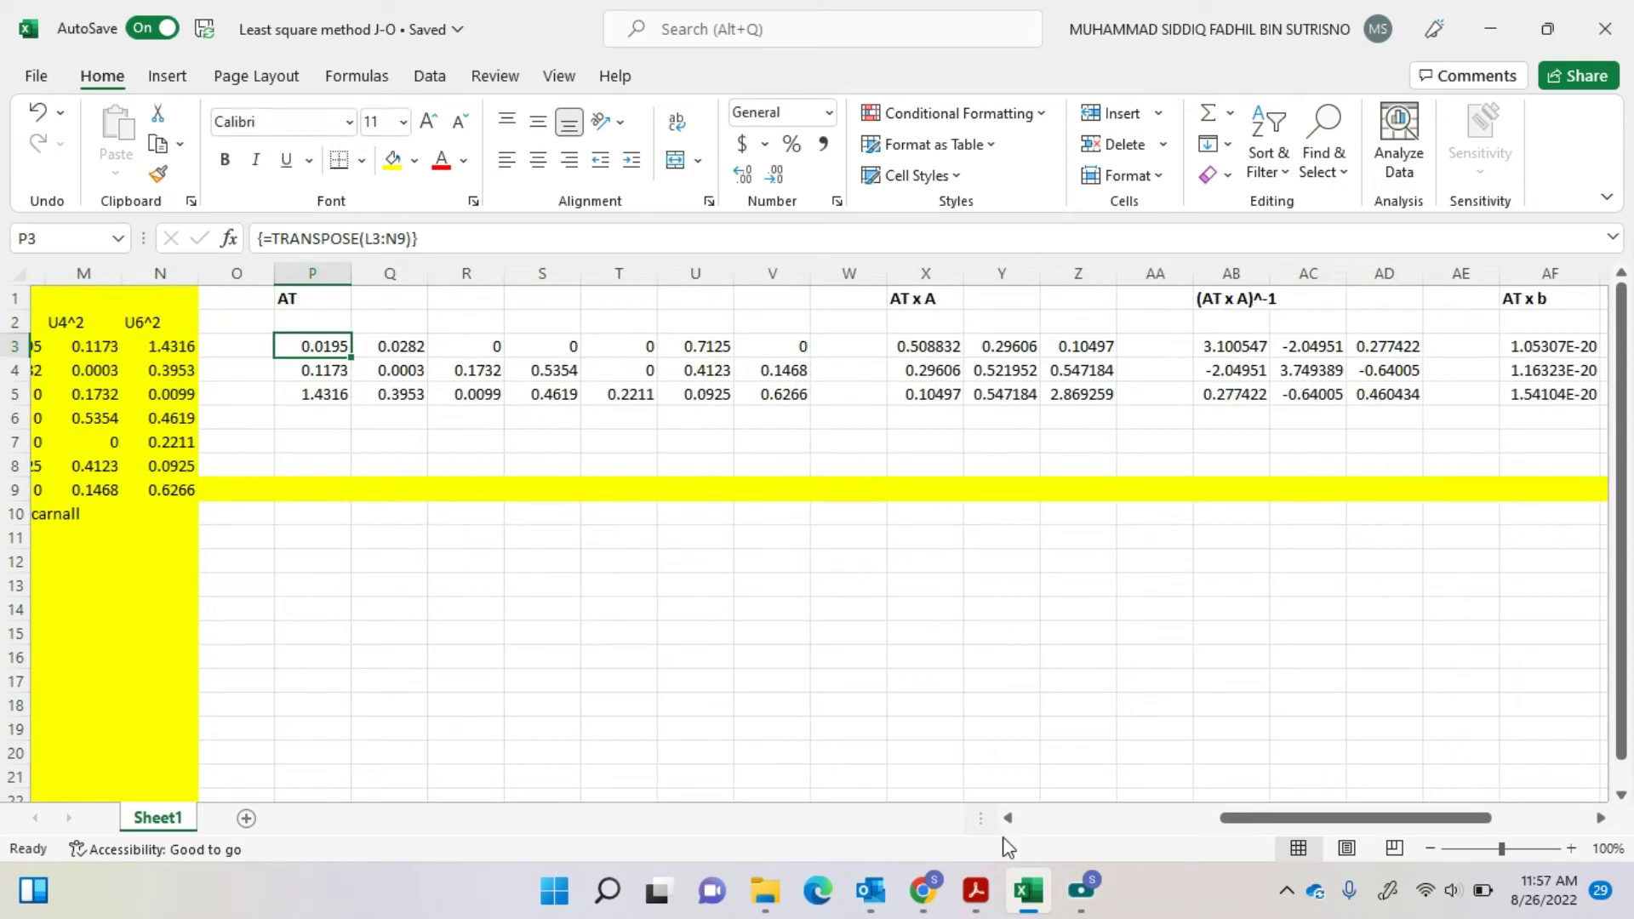
{"action": "mouse_move", "coordinate": [940, 905]}
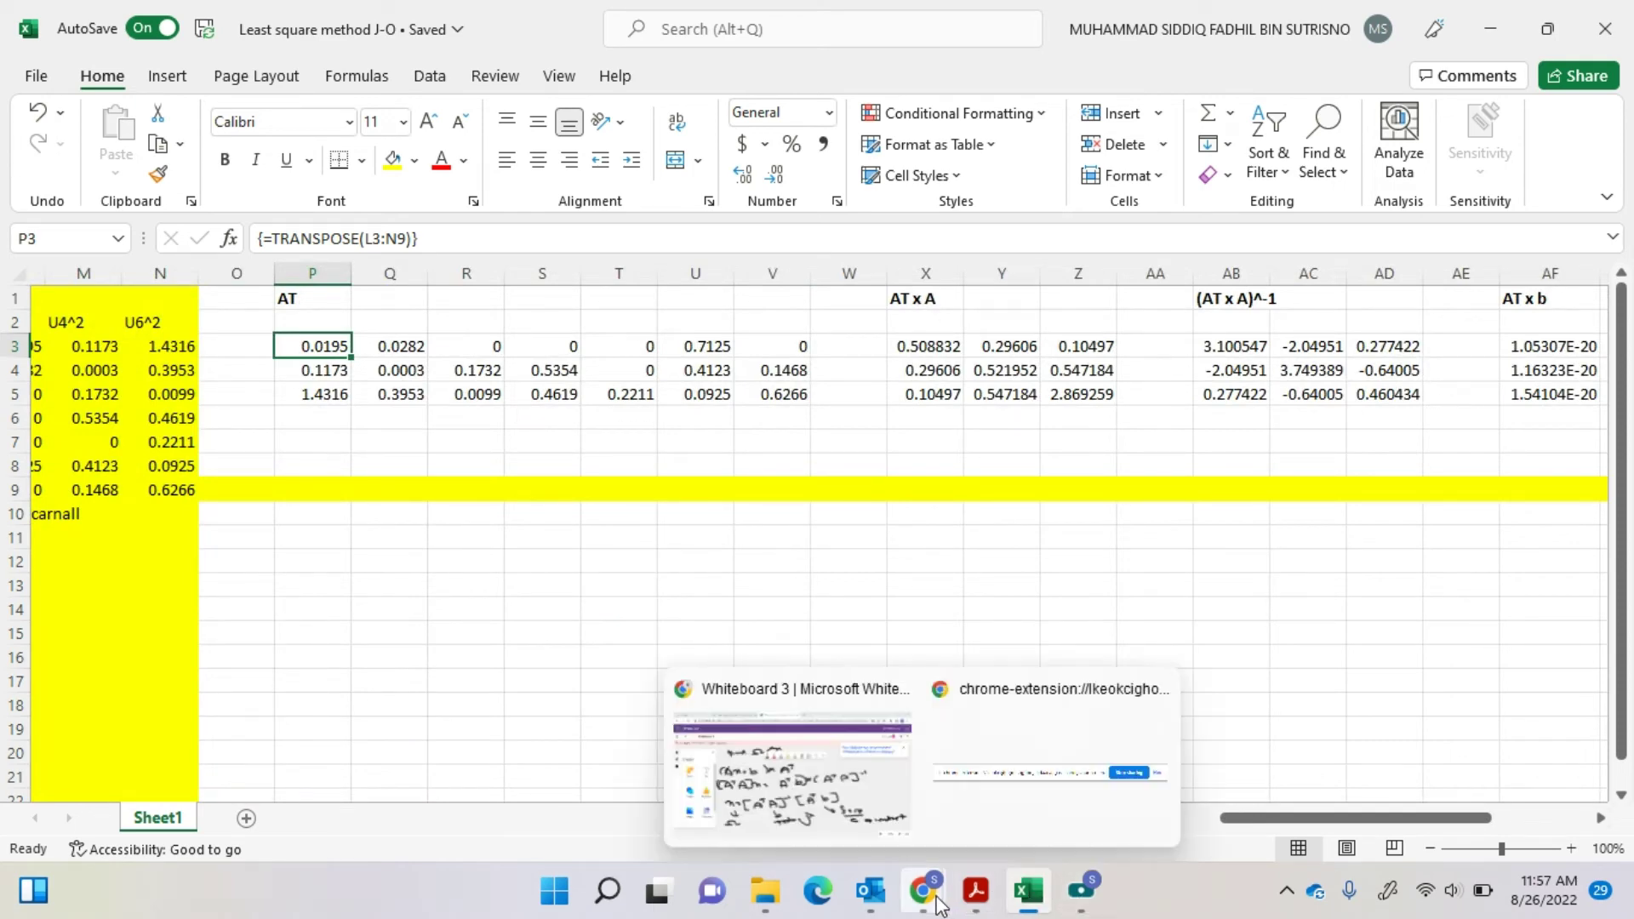
{"action": "left_click", "coordinate": [842, 817]}
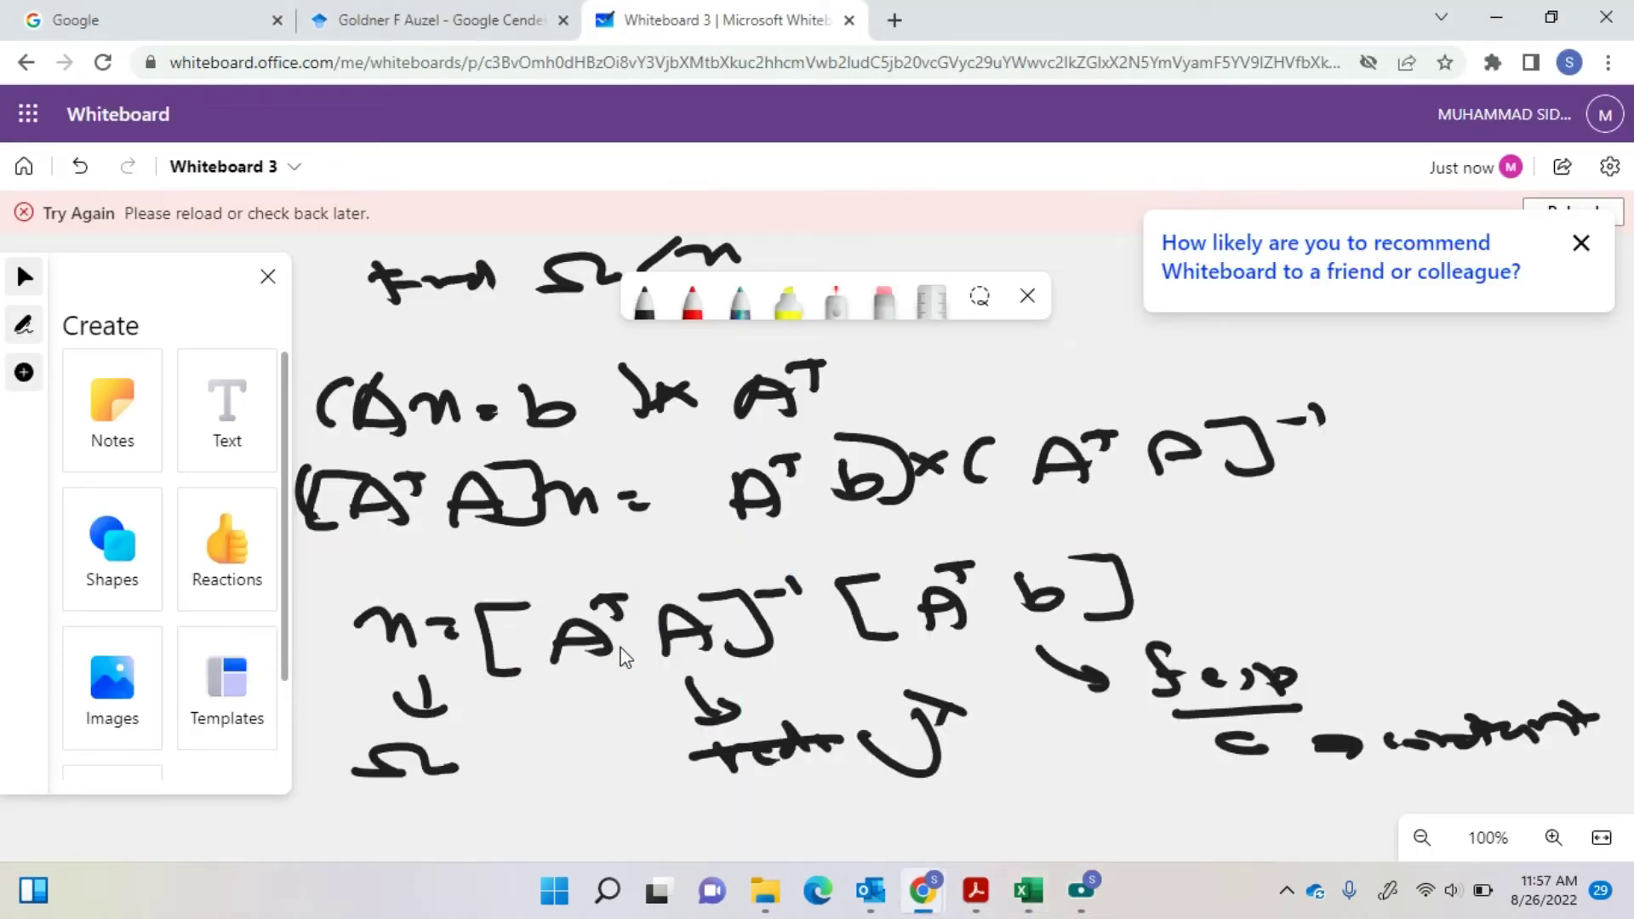
- Re-enter the AT x A product =MMULT(P3:V5,L3:N9) in X3 as an array formula
{"action": "left_click", "coordinate": [1028, 891]}
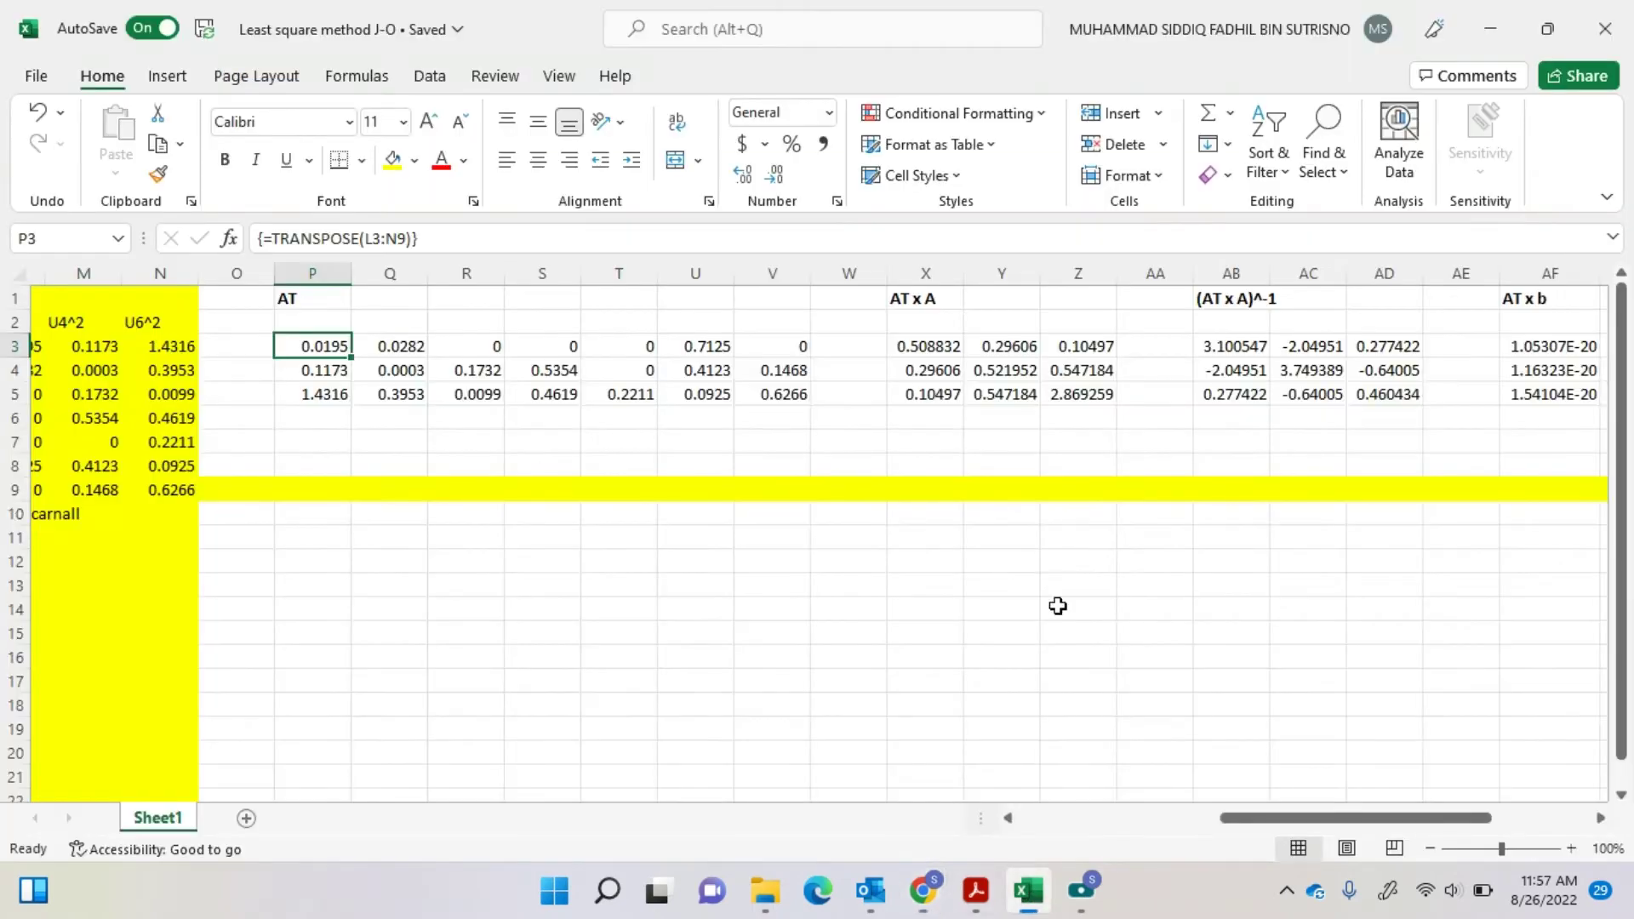
{"action": "double_click", "coordinate": [932, 346]}
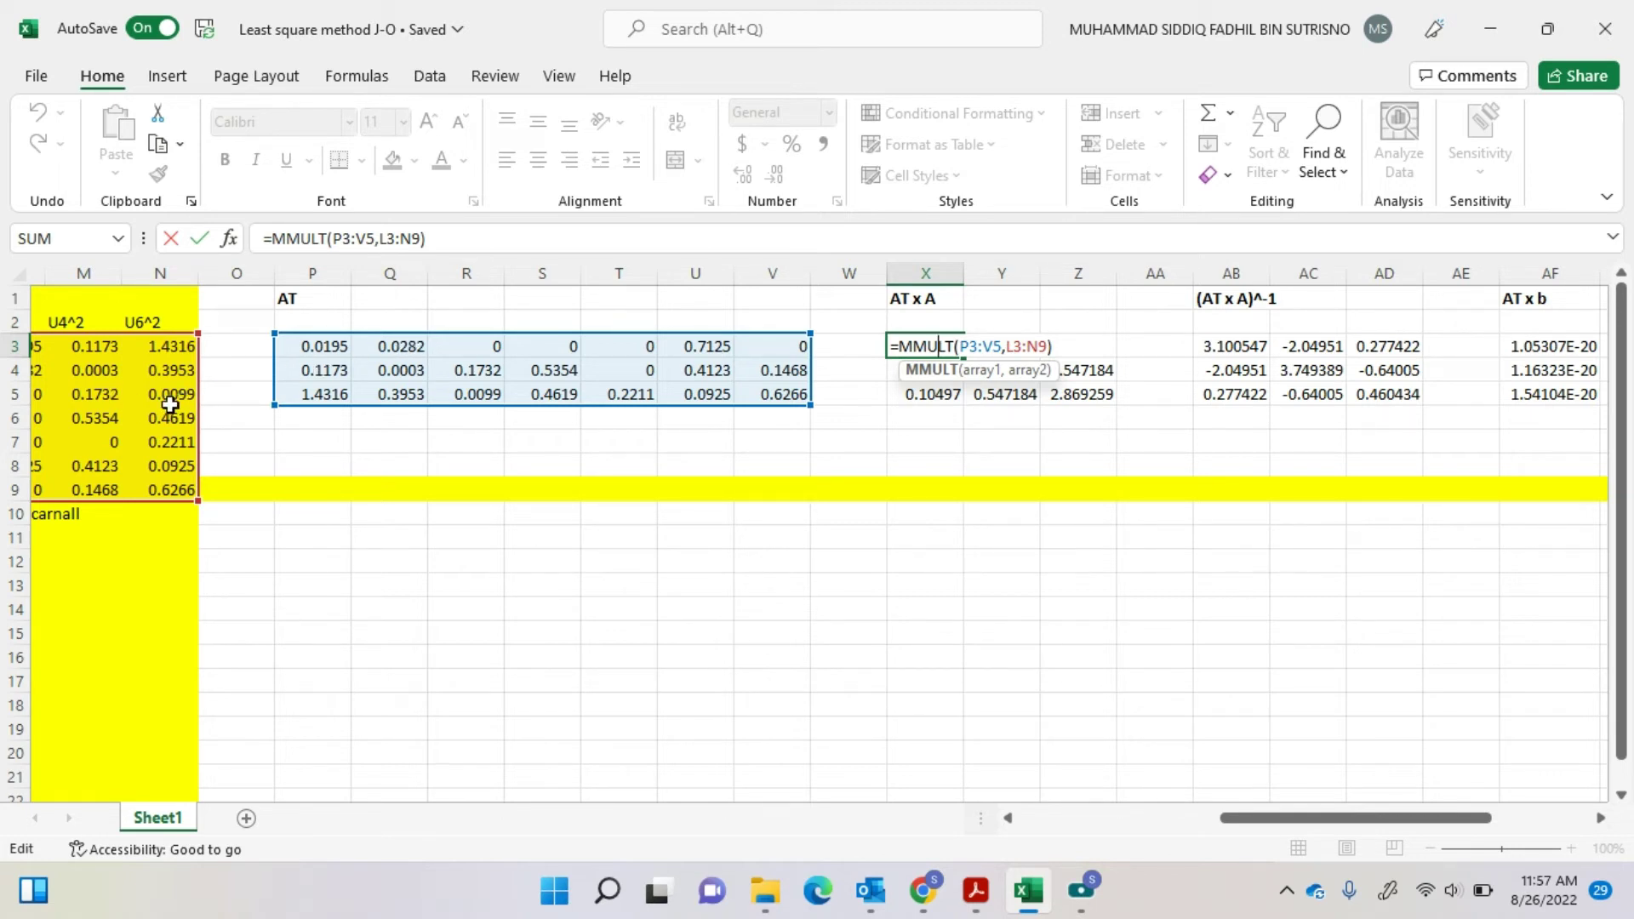
{"action": "key", "text": "ctrl+shift+Return"}
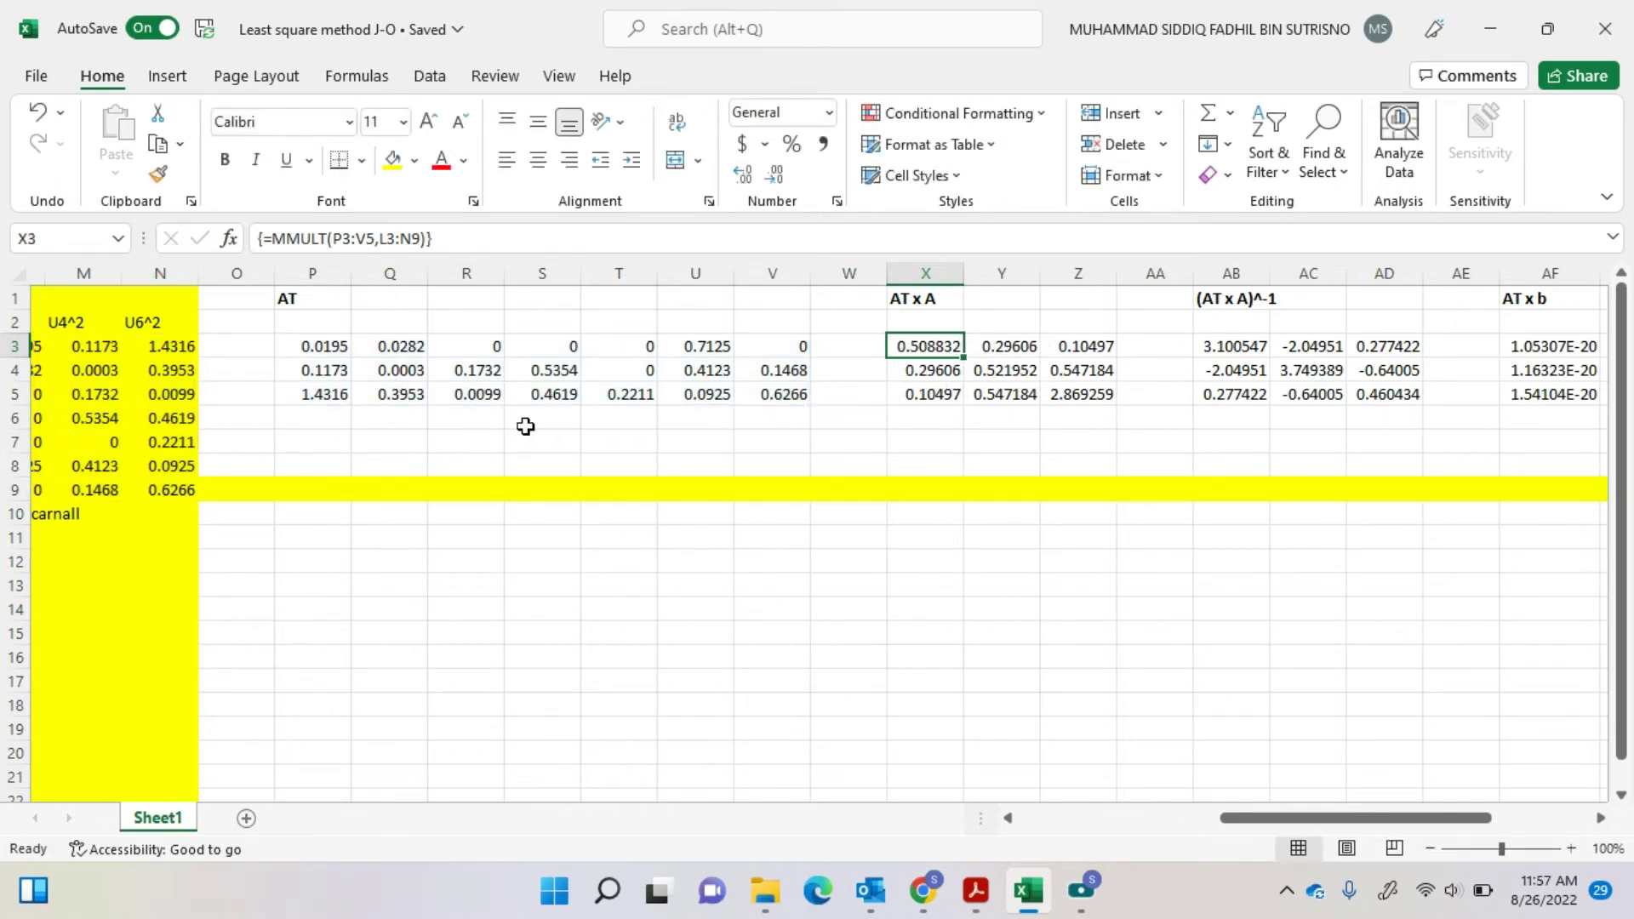
- Commit =MINVERSE(X3:Z5) in AB3 as an array formula over AB3:AD5
{"action": "left_click_drag", "start_coordinate": [1286, 818], "coordinate": [1347, 818]}
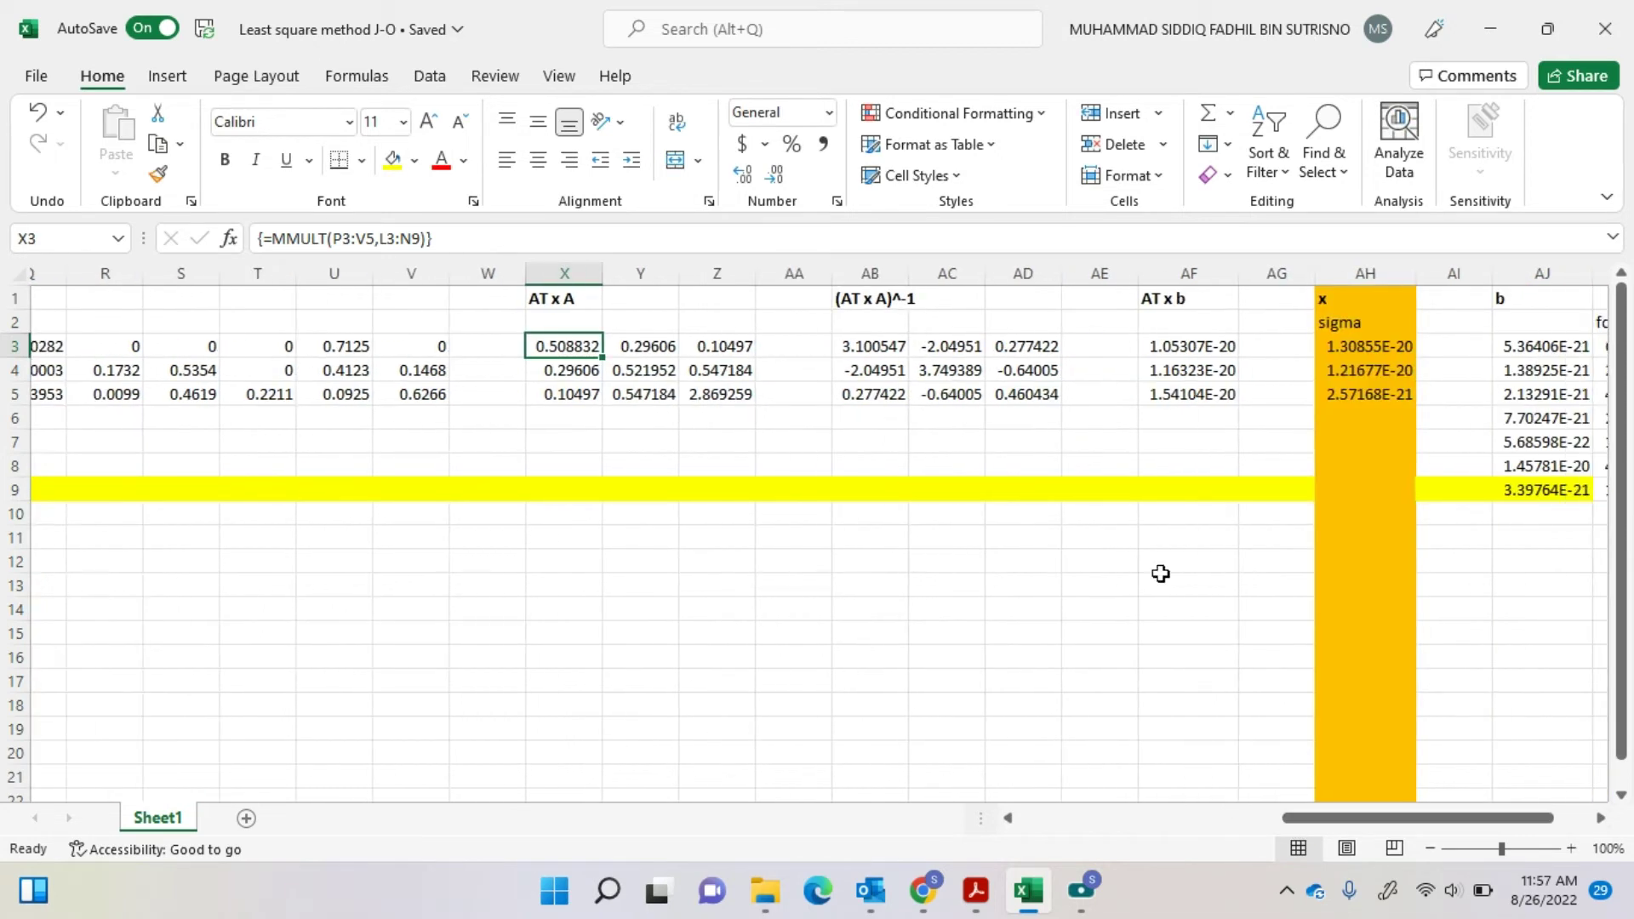
{"action": "double_click", "coordinate": [860, 339]}
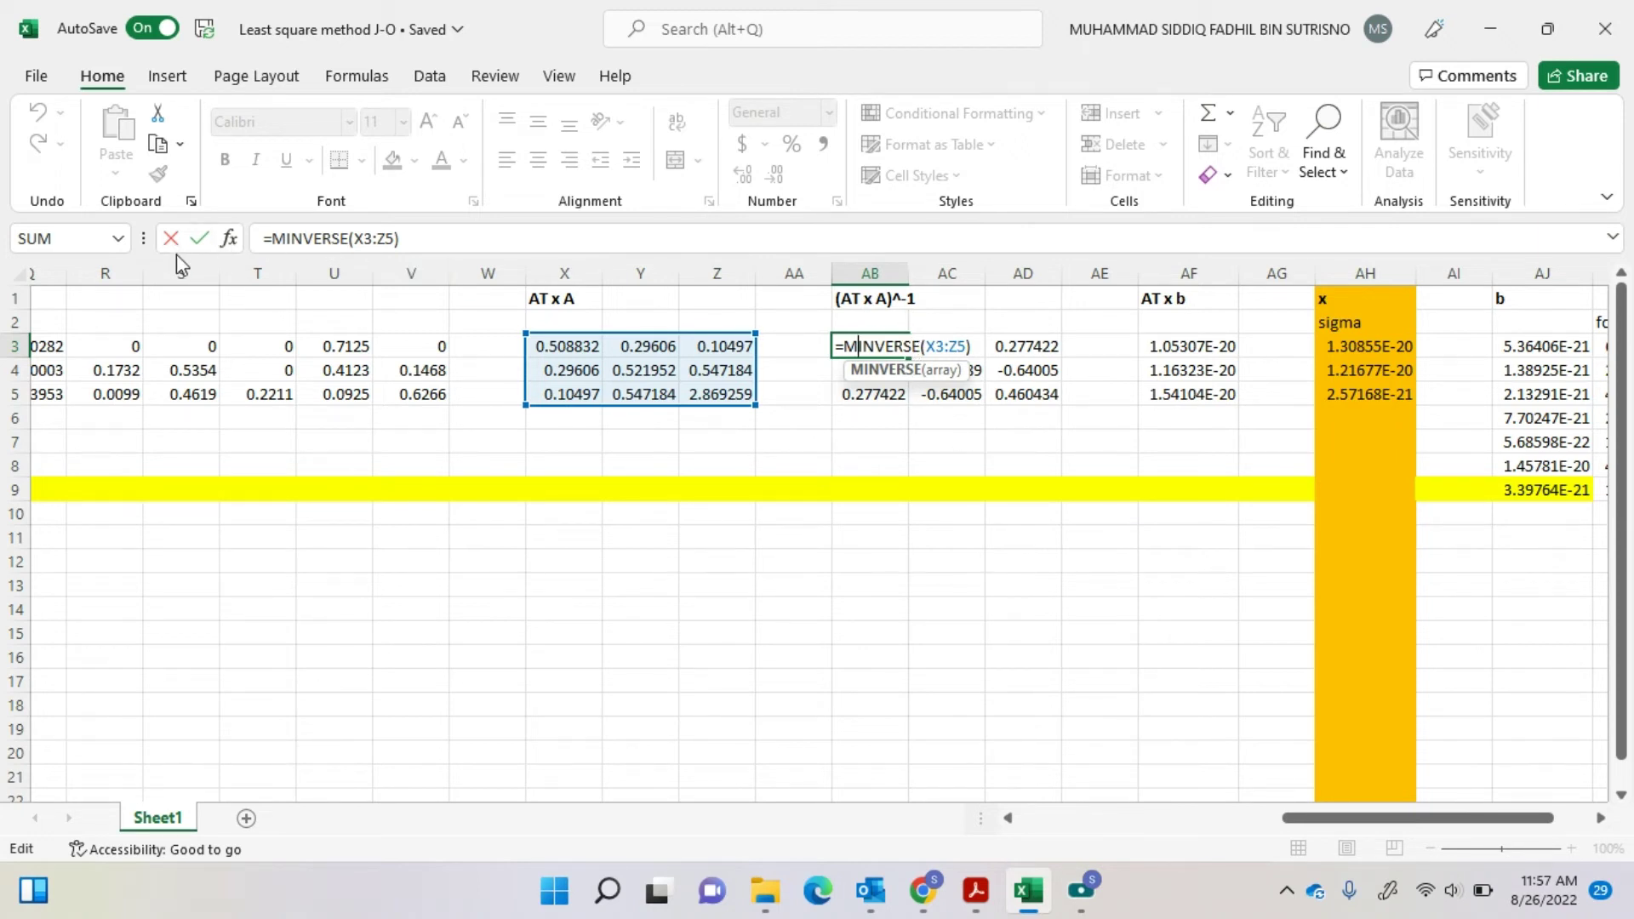
{"action": "key", "text": "ctrl+shift+Return"}
- Draw a red tick above the [AᵀA]⁻¹ term in x = [AᵀA]⁻¹[Aᵀb]
{"action": "mouse_move", "coordinate": [892, 901]}
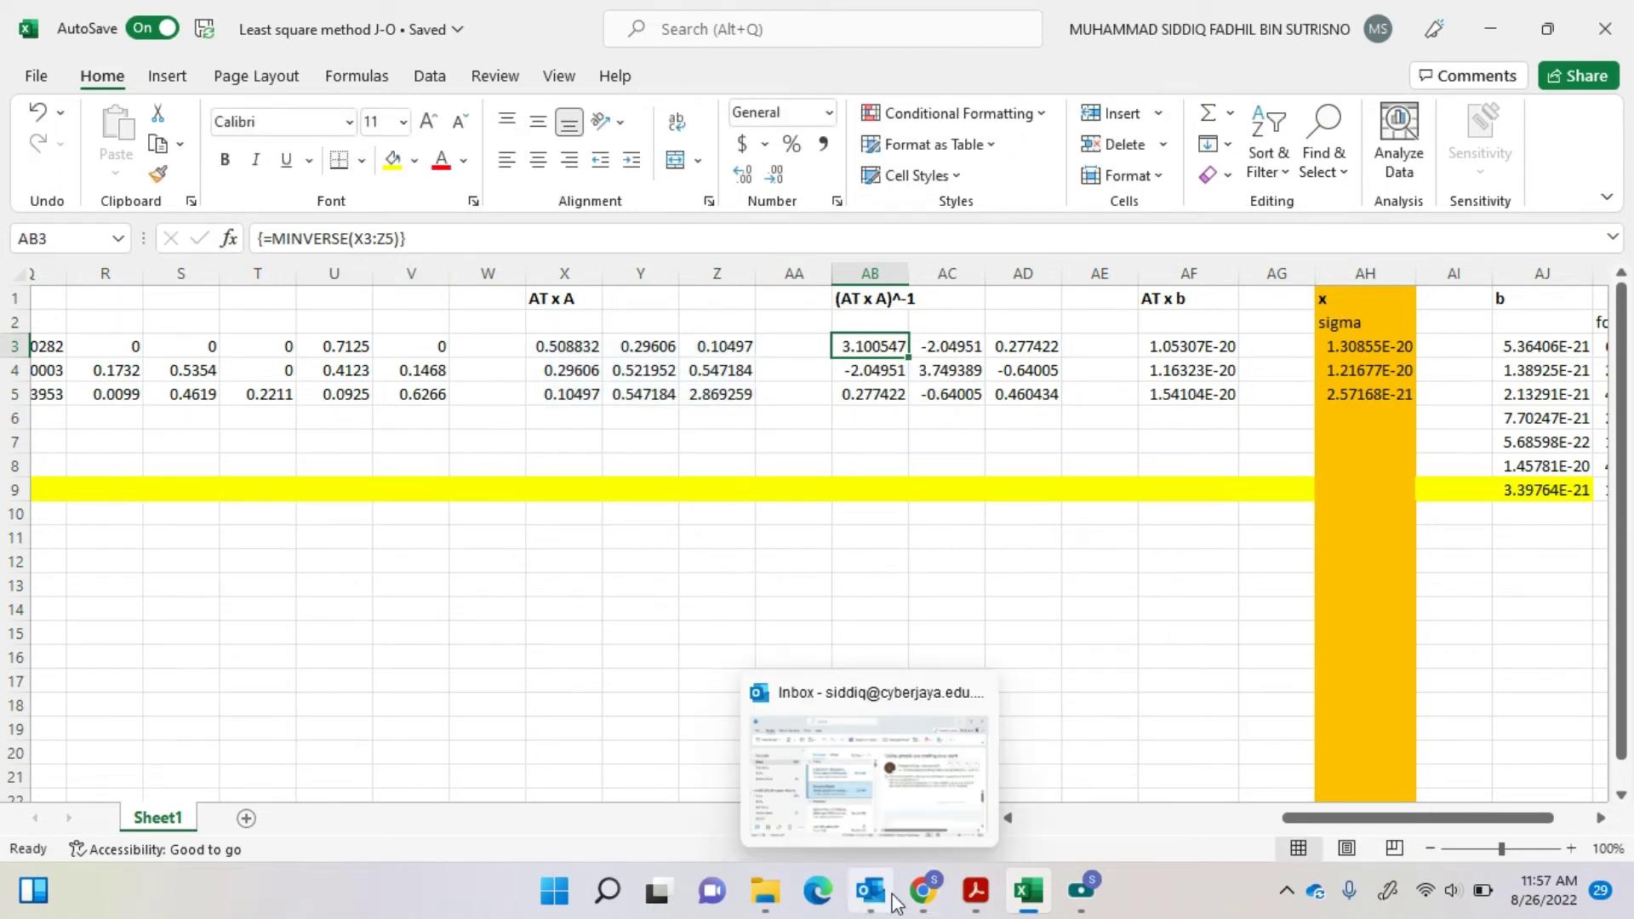
{"action": "left_click", "coordinate": [860, 748]}
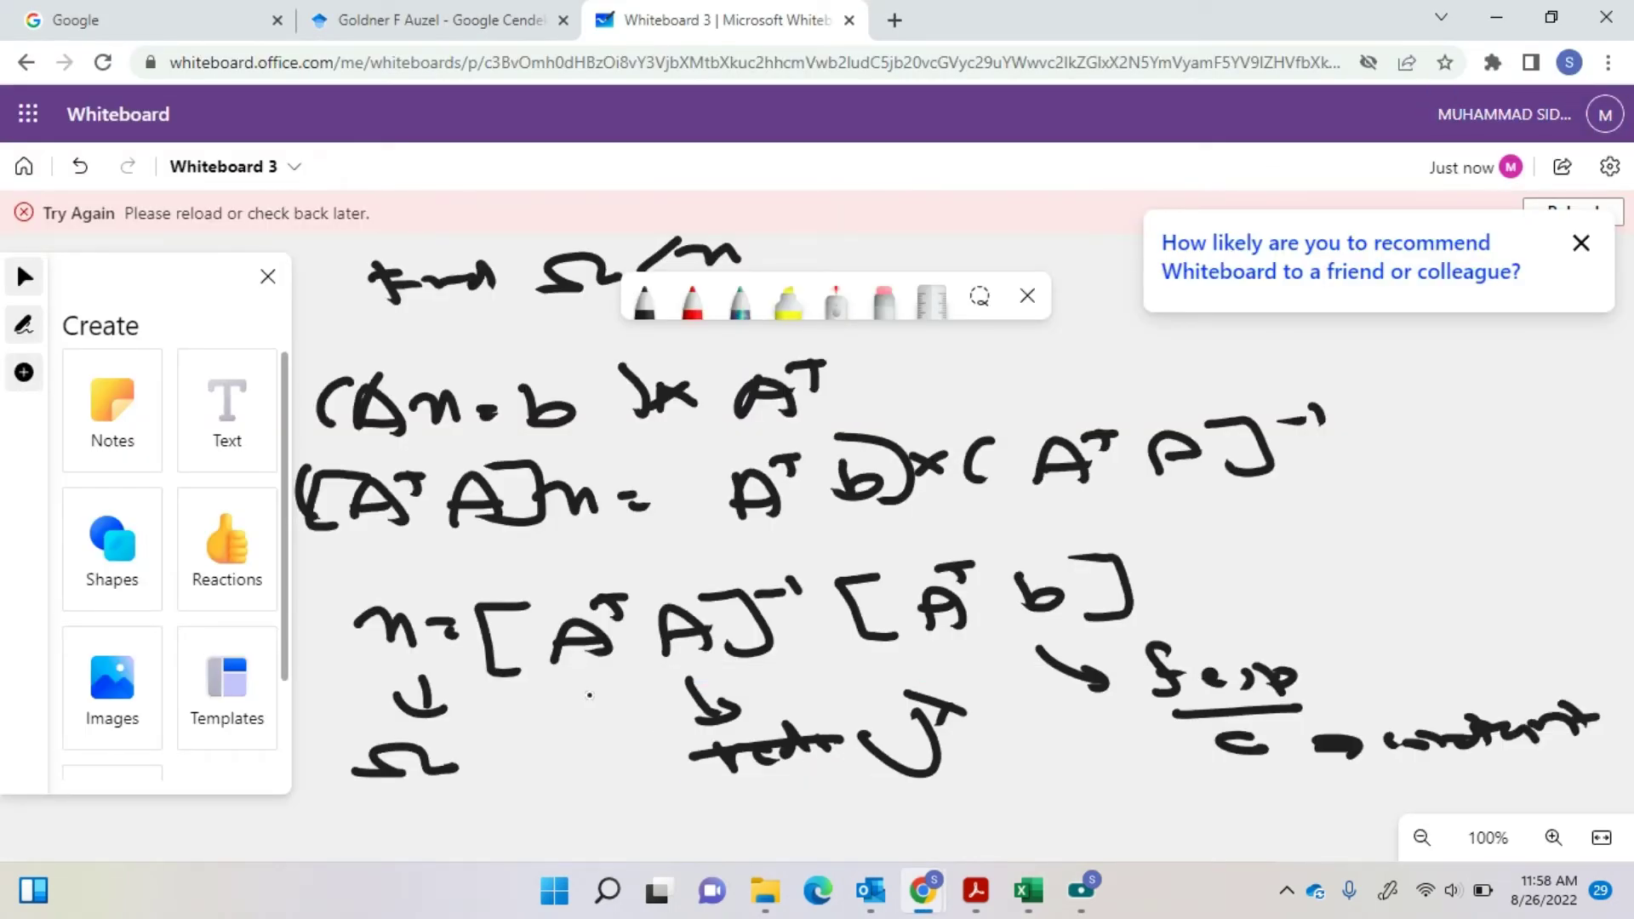
{"action": "left_click_drag", "start_coordinate": [476, 565], "coordinate": [537, 587]}
{"action": "left_click", "coordinate": [692, 298]}
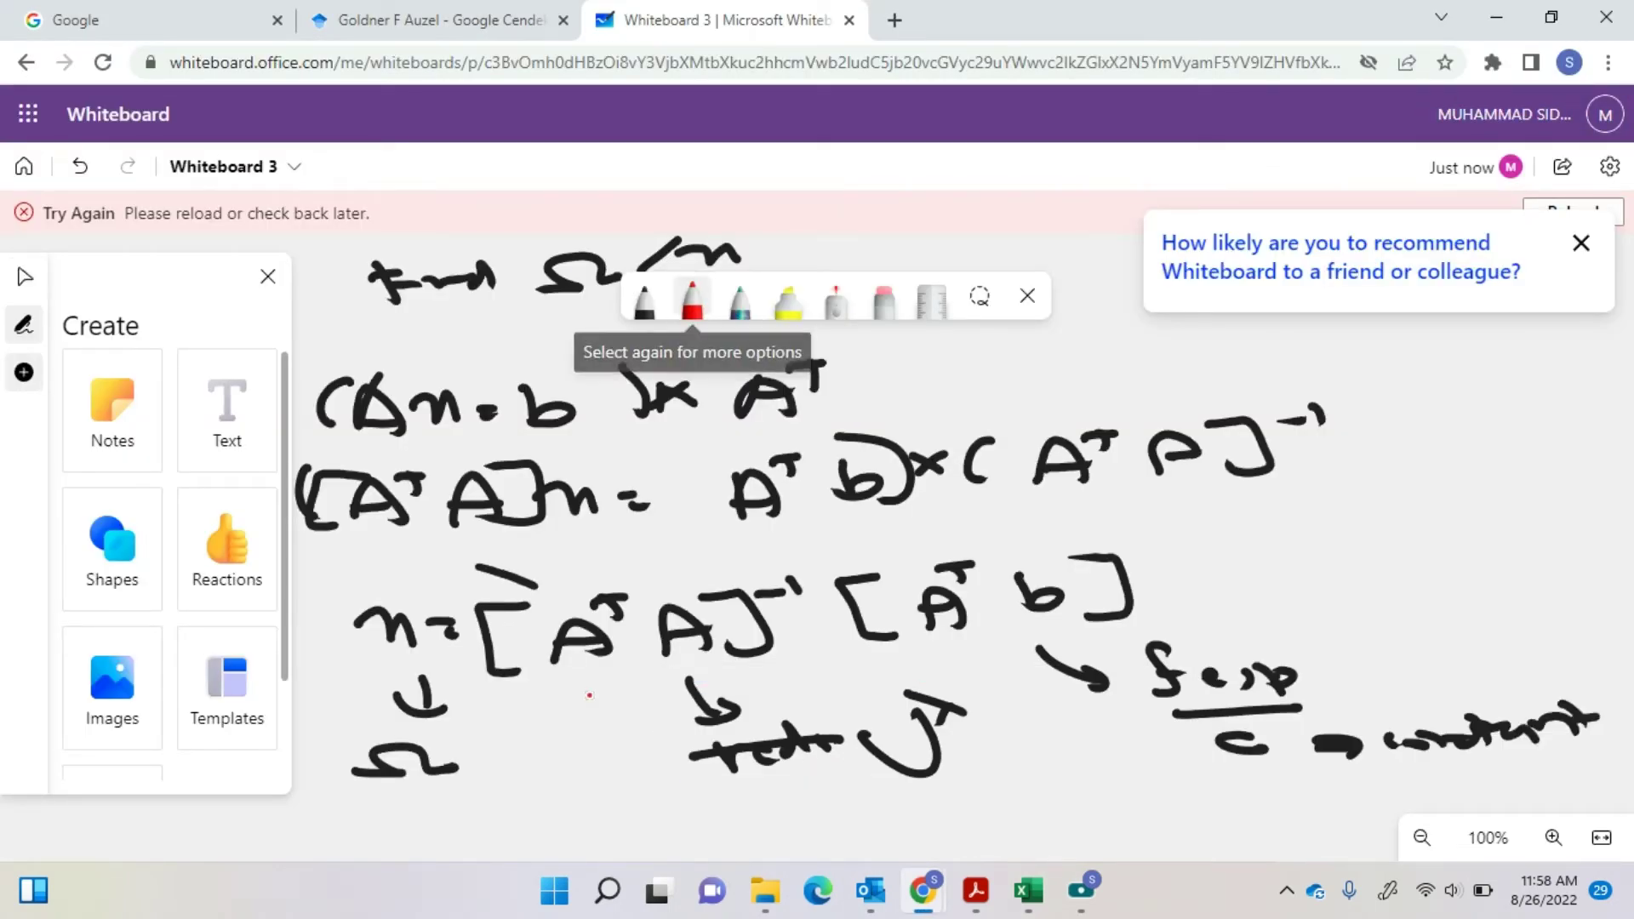
{"action": "mouse_move", "coordinate": [450, 554]}
{"action": "left_mouse_down"}
{"action": "mouse_move", "coordinate": [562, 587]}
{"action": "mouse_move", "coordinate": [562, 554]}
{"action": "left_mouse_up"}
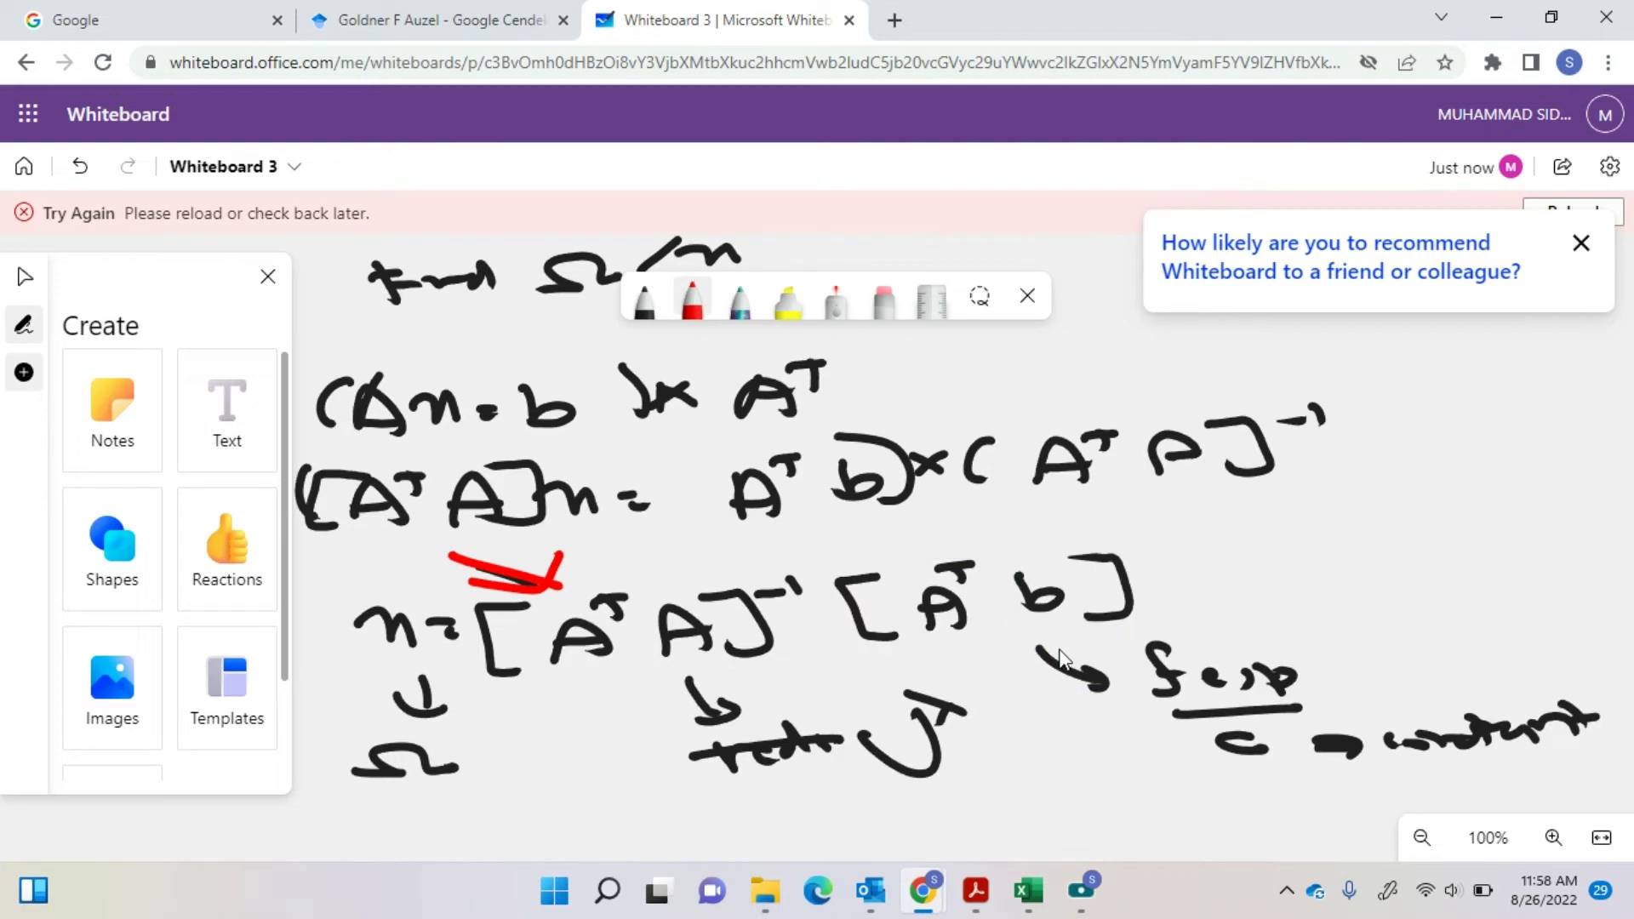
- Commit =MMULT(P3:V5,K3:K9) as the AT x b array in AF3:AF5, then return to the whiteboard
{"action": "left_click", "coordinate": [1031, 885]}
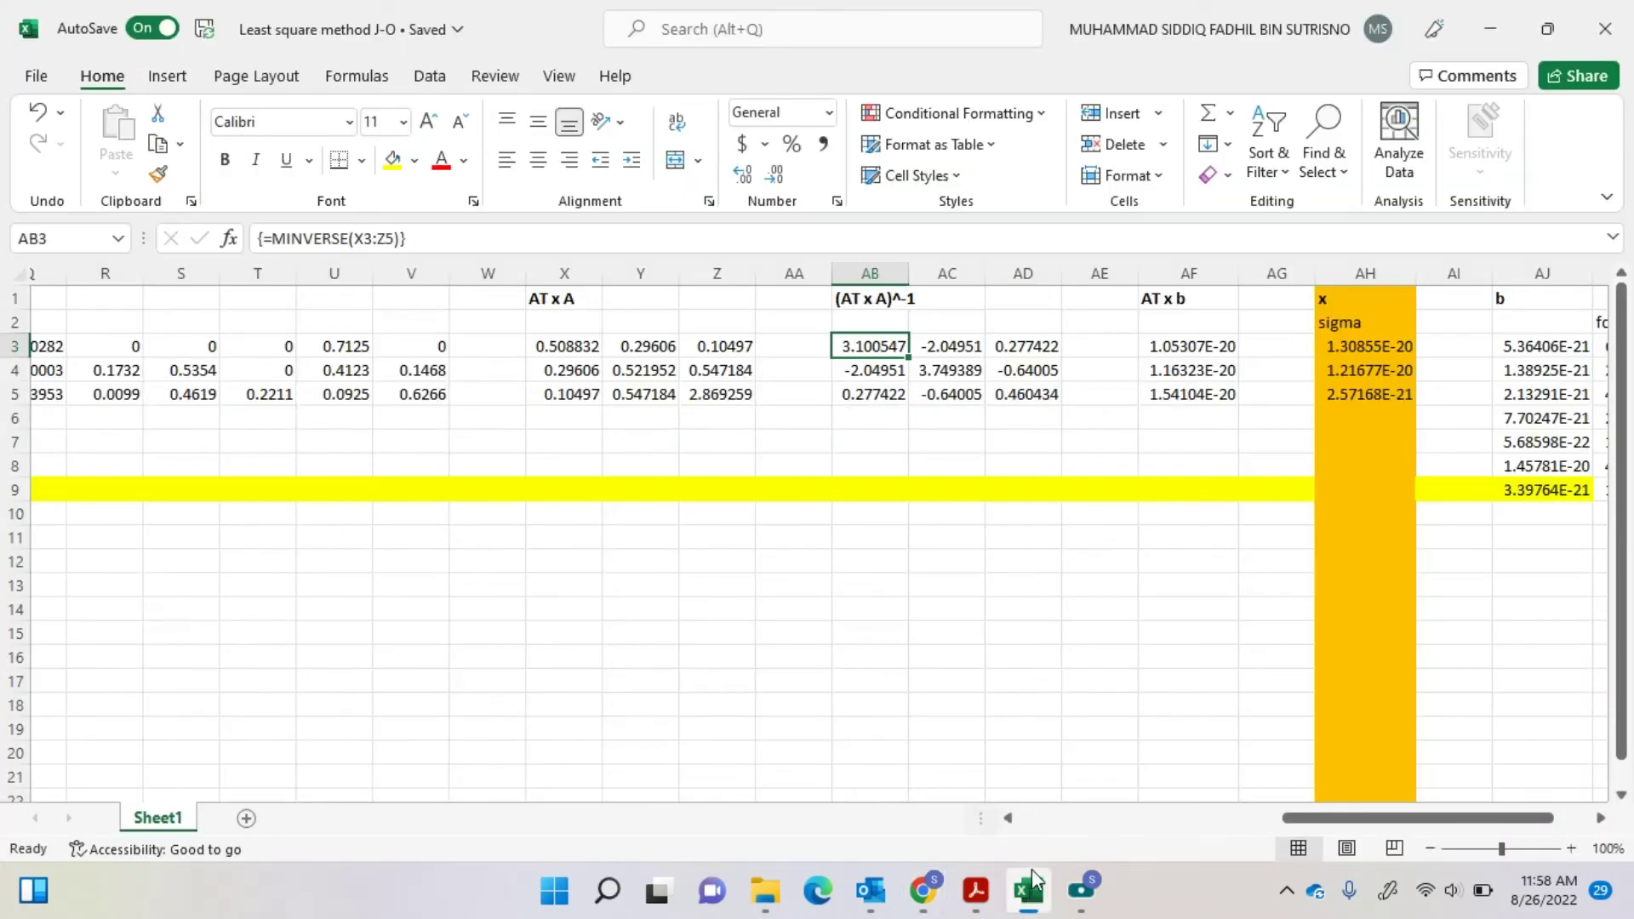
{"action": "double_click", "coordinate": [1213, 347]}
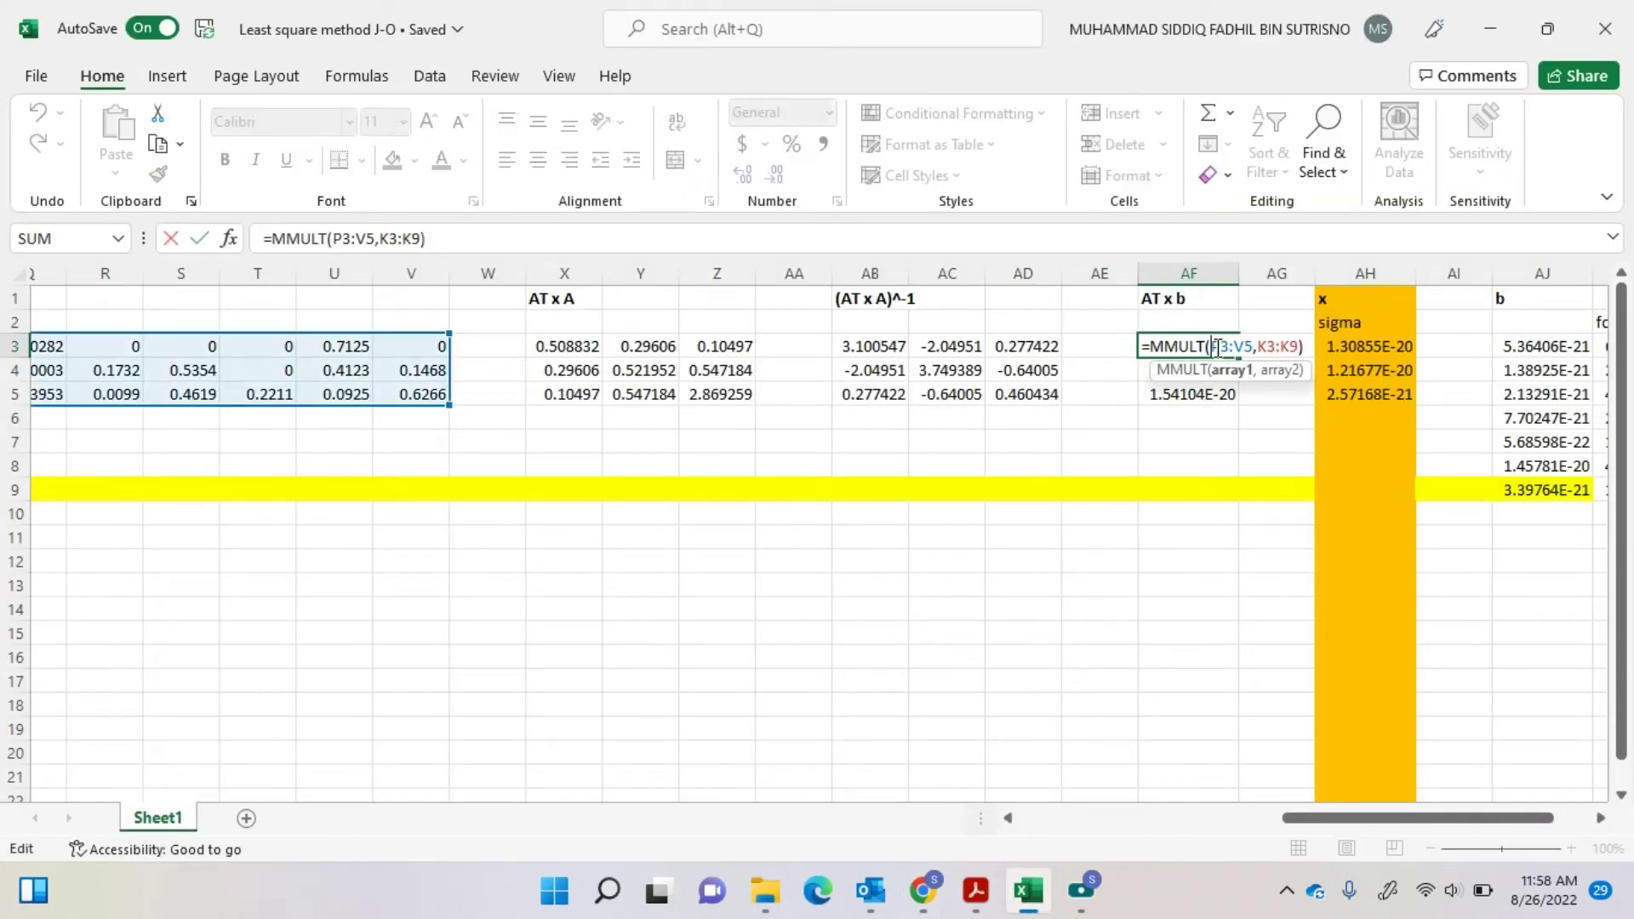
{"action": "left_click_drag", "start_coordinate": [1359, 817], "coordinate": [1252, 819]}
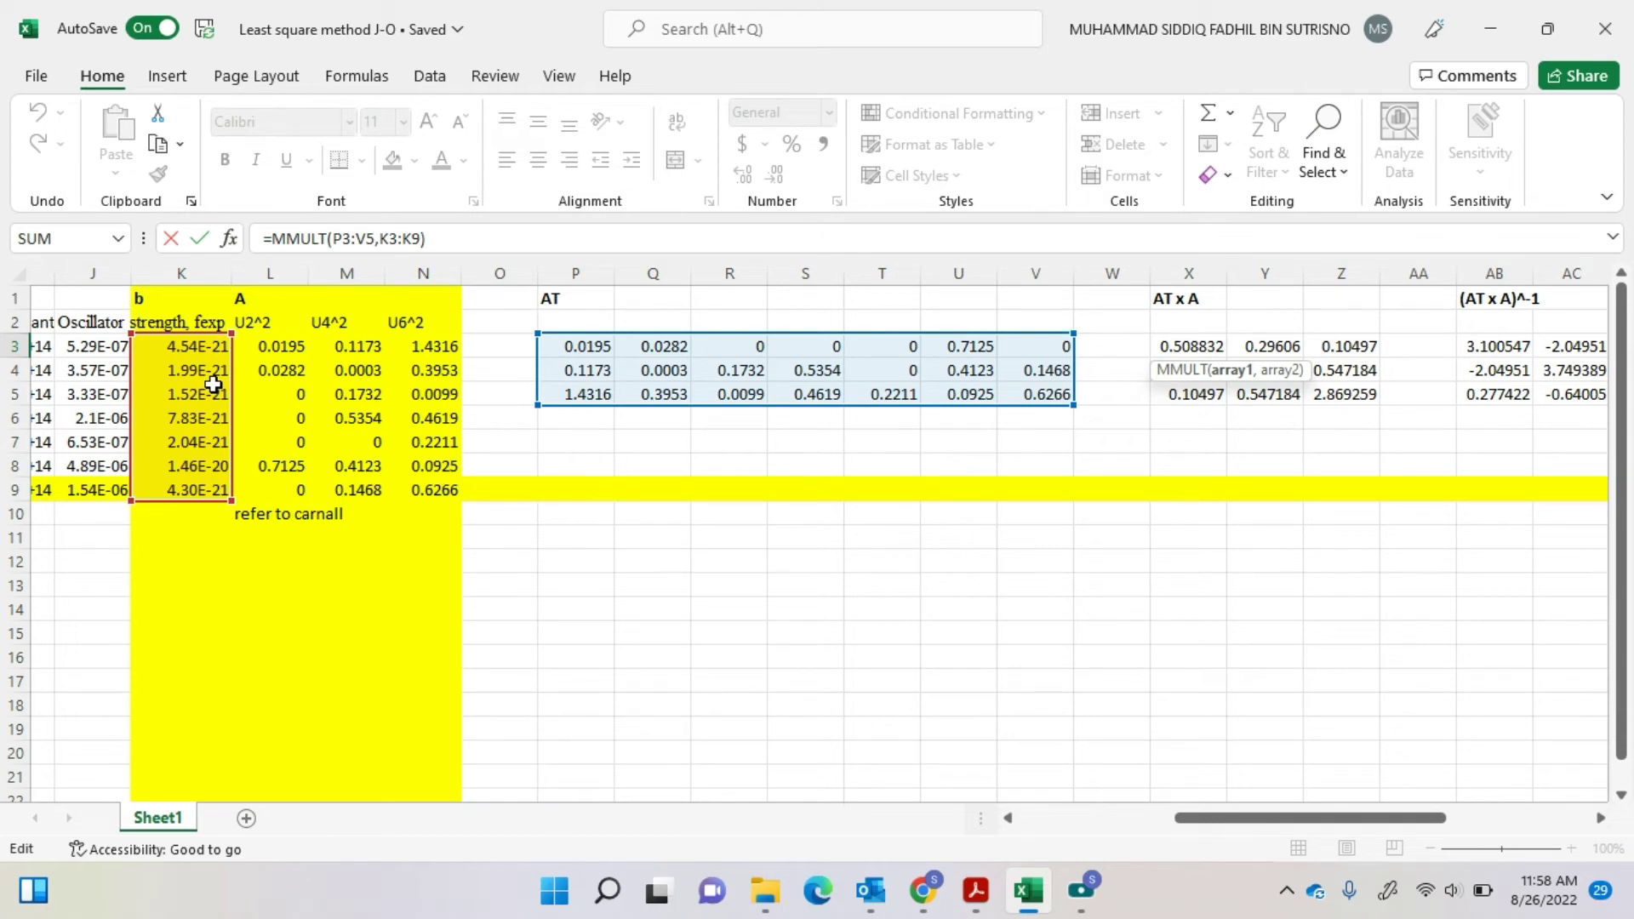
{"action": "left_click_drag", "start_coordinate": [1327, 818], "coordinate": [1442, 818]}
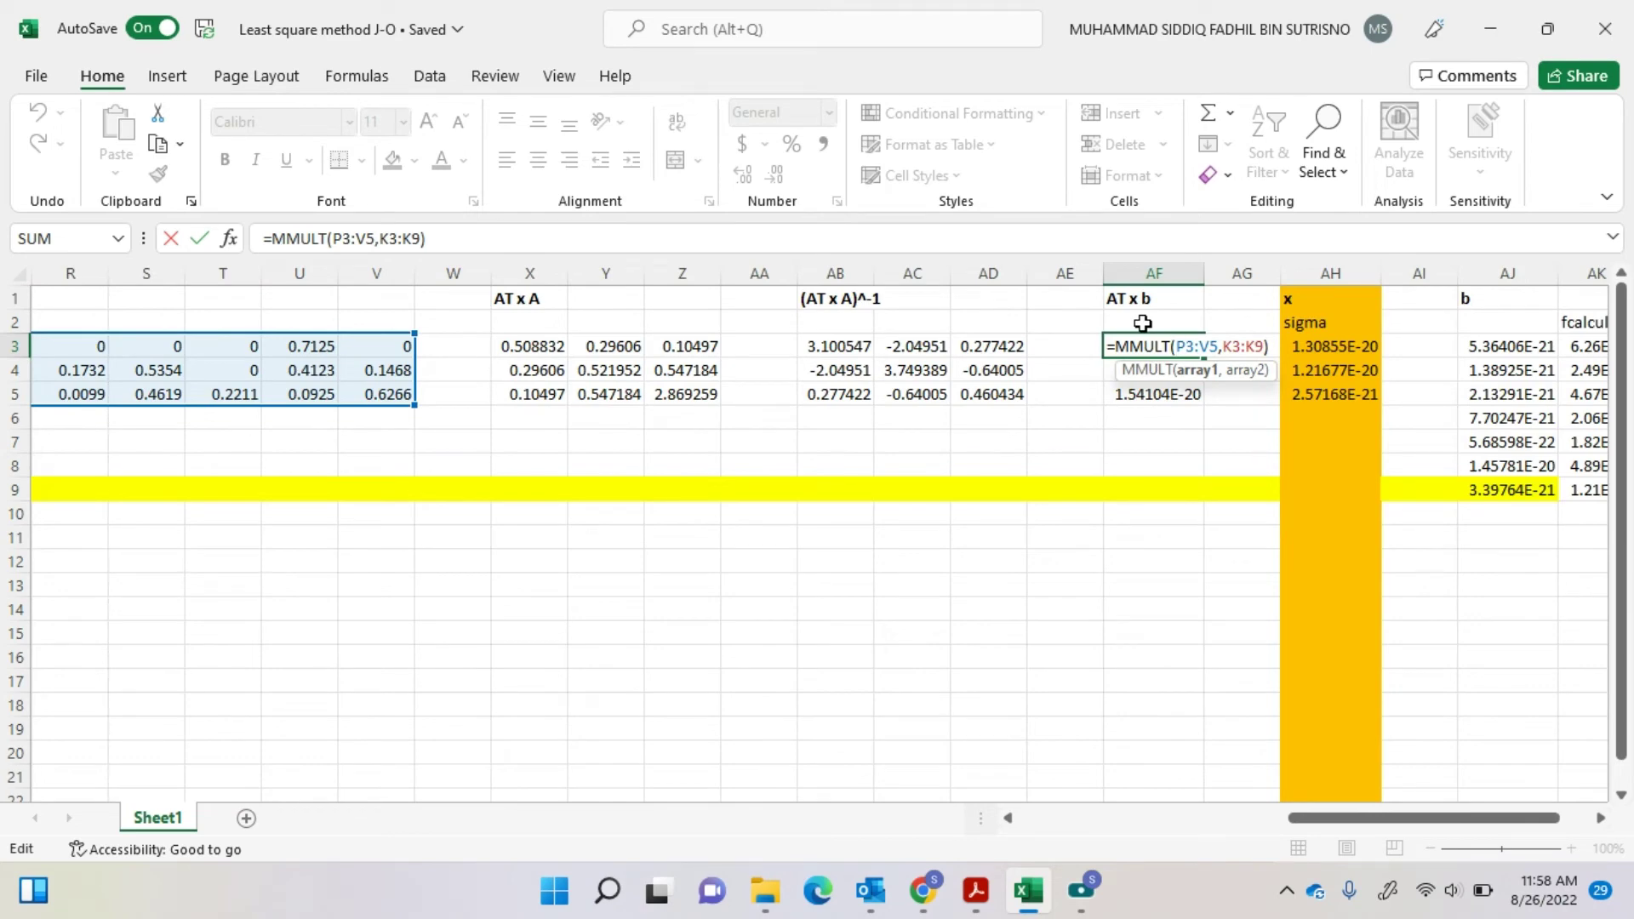
{"action": "key", "text": "ctrl+shift+Return"}
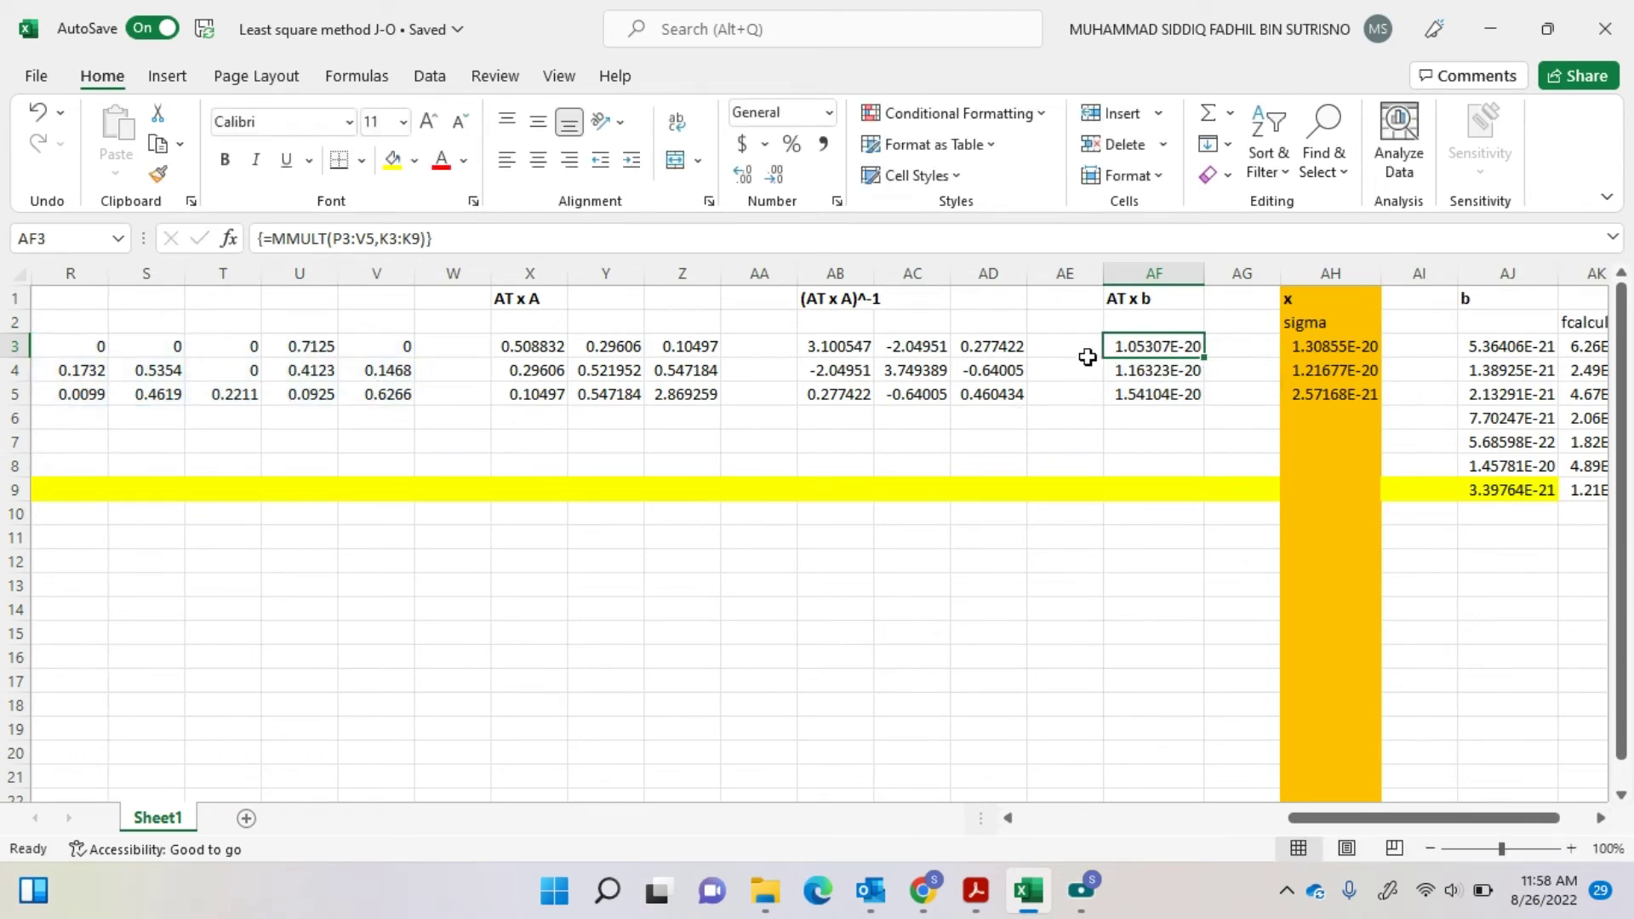
{"action": "mouse_move", "coordinate": [923, 890]}
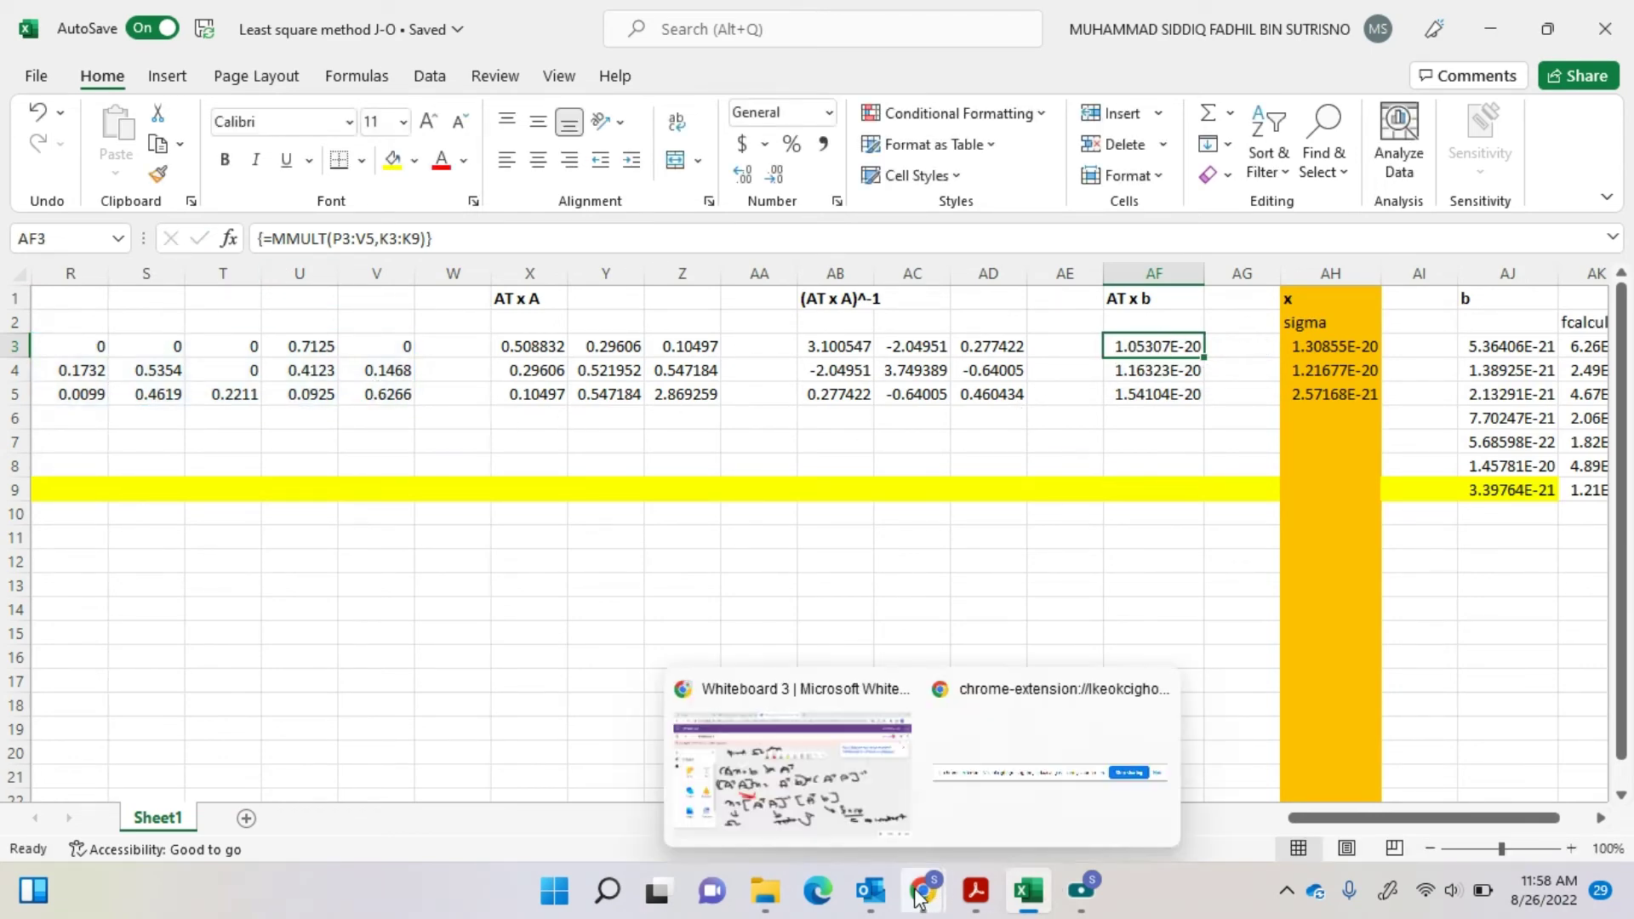
{"action": "left_click", "coordinate": [868, 805]}
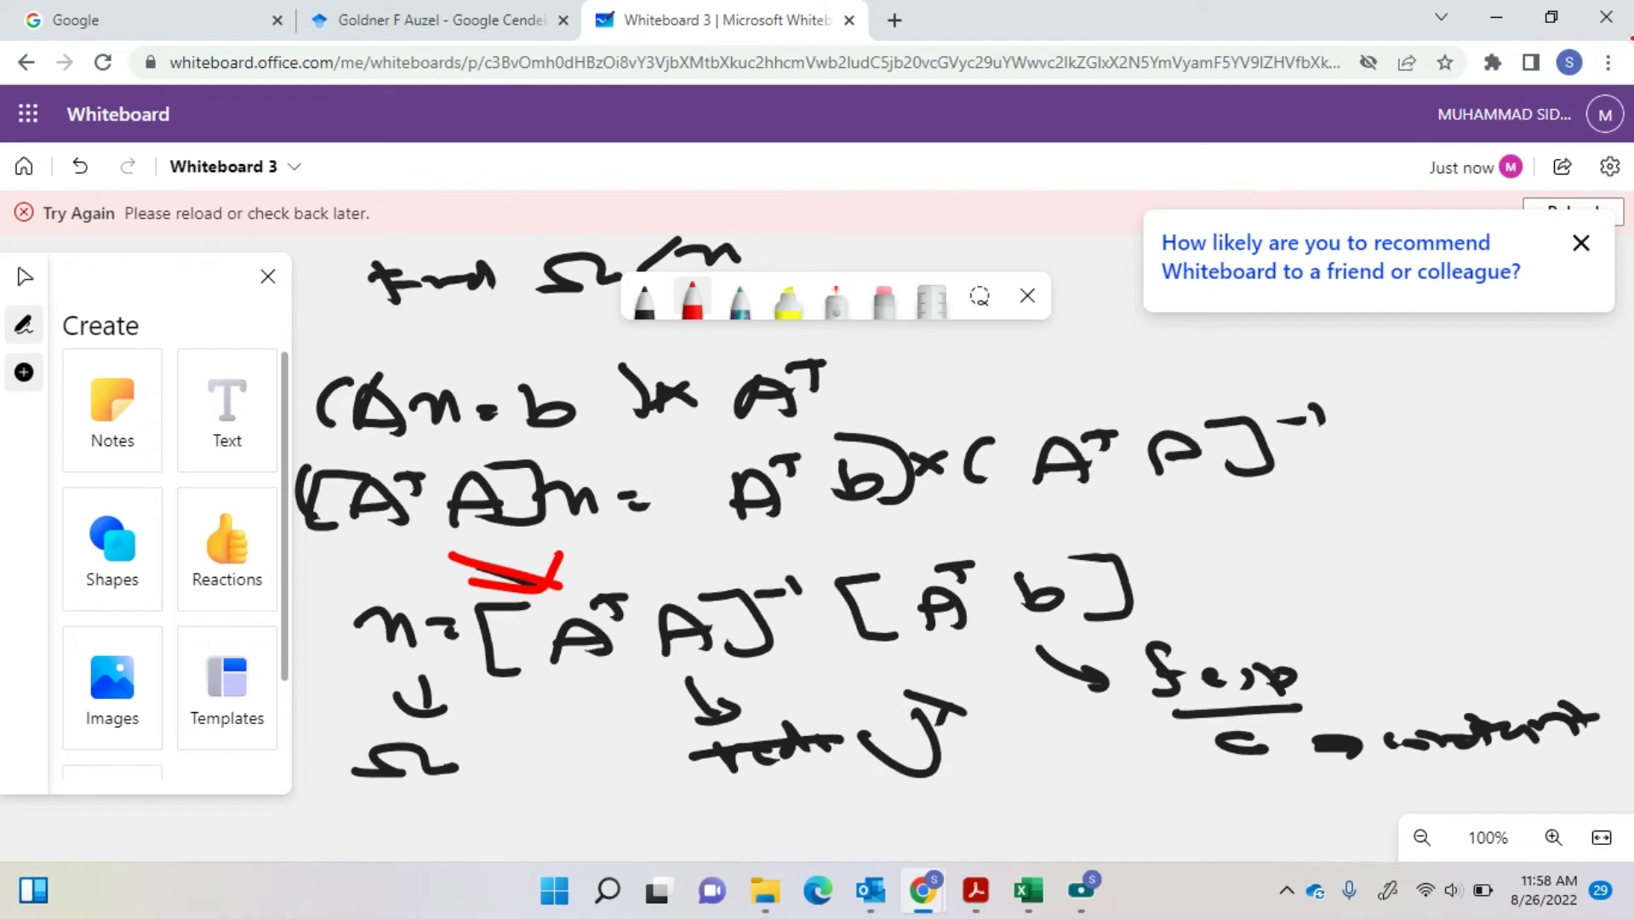
- Tick [Aᵀb] in red, then open the sigma formula =MMULT(AB3:AD5,AF3:AF5) in Excel cell AH3
{"action": "mouse_move", "coordinate": [1183, 507]}
{"action": "left_mouse_down"}
{"action": "mouse_move", "coordinate": [1079, 528]}
{"action": "mouse_move", "coordinate": [1145, 553]}
{"action": "left_mouse_up"}
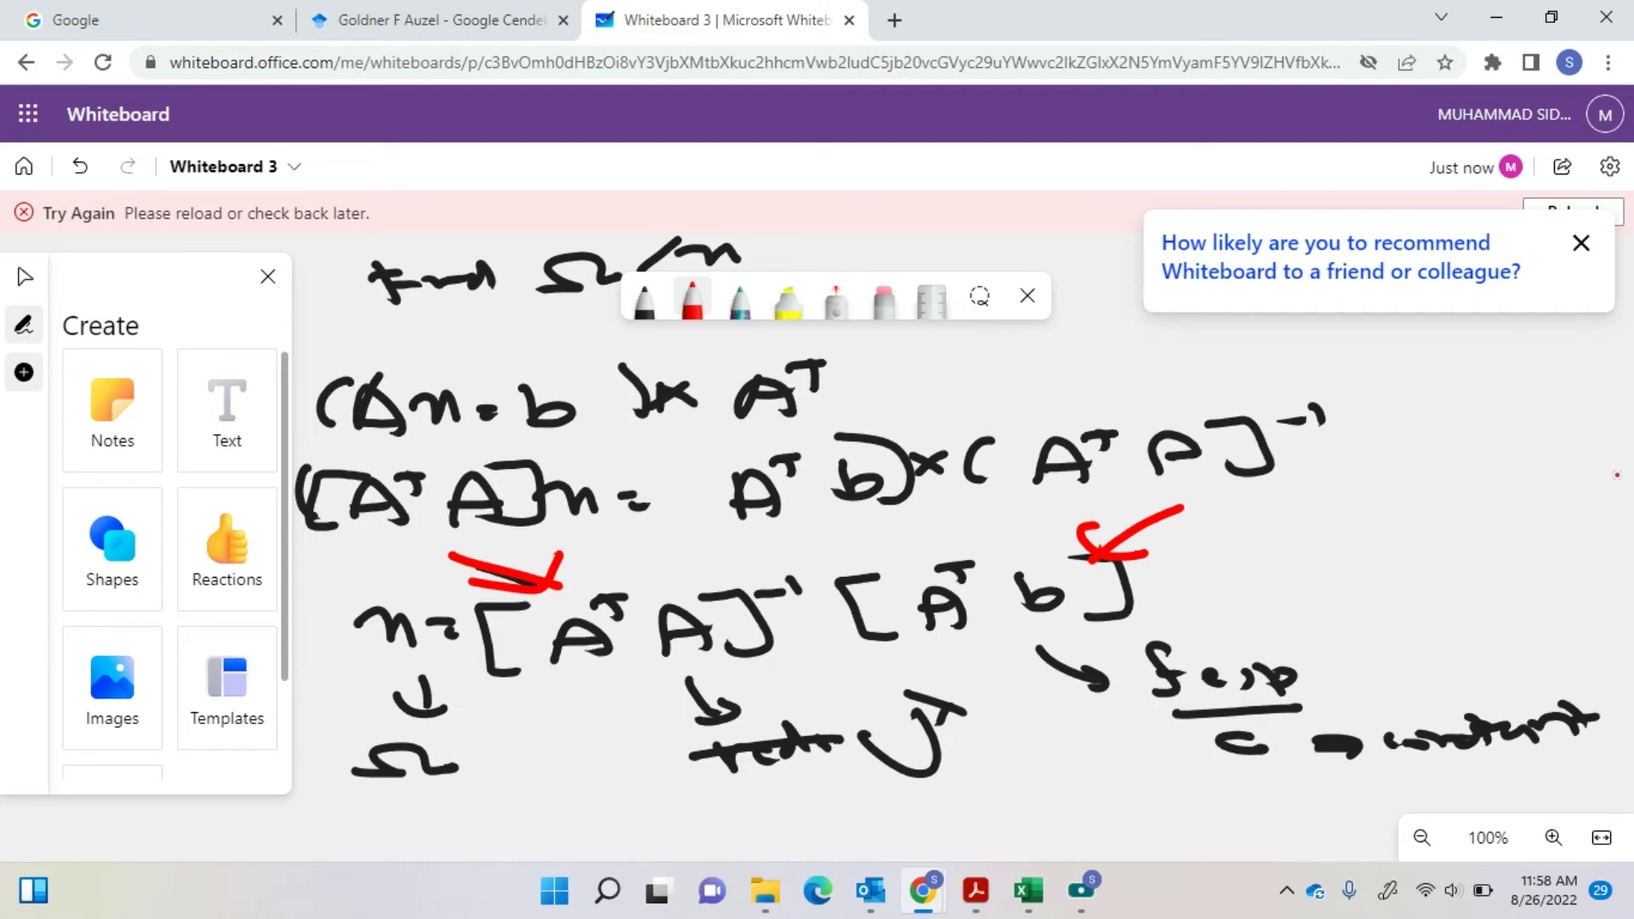
{"action": "left_click", "coordinate": [1028, 891]}
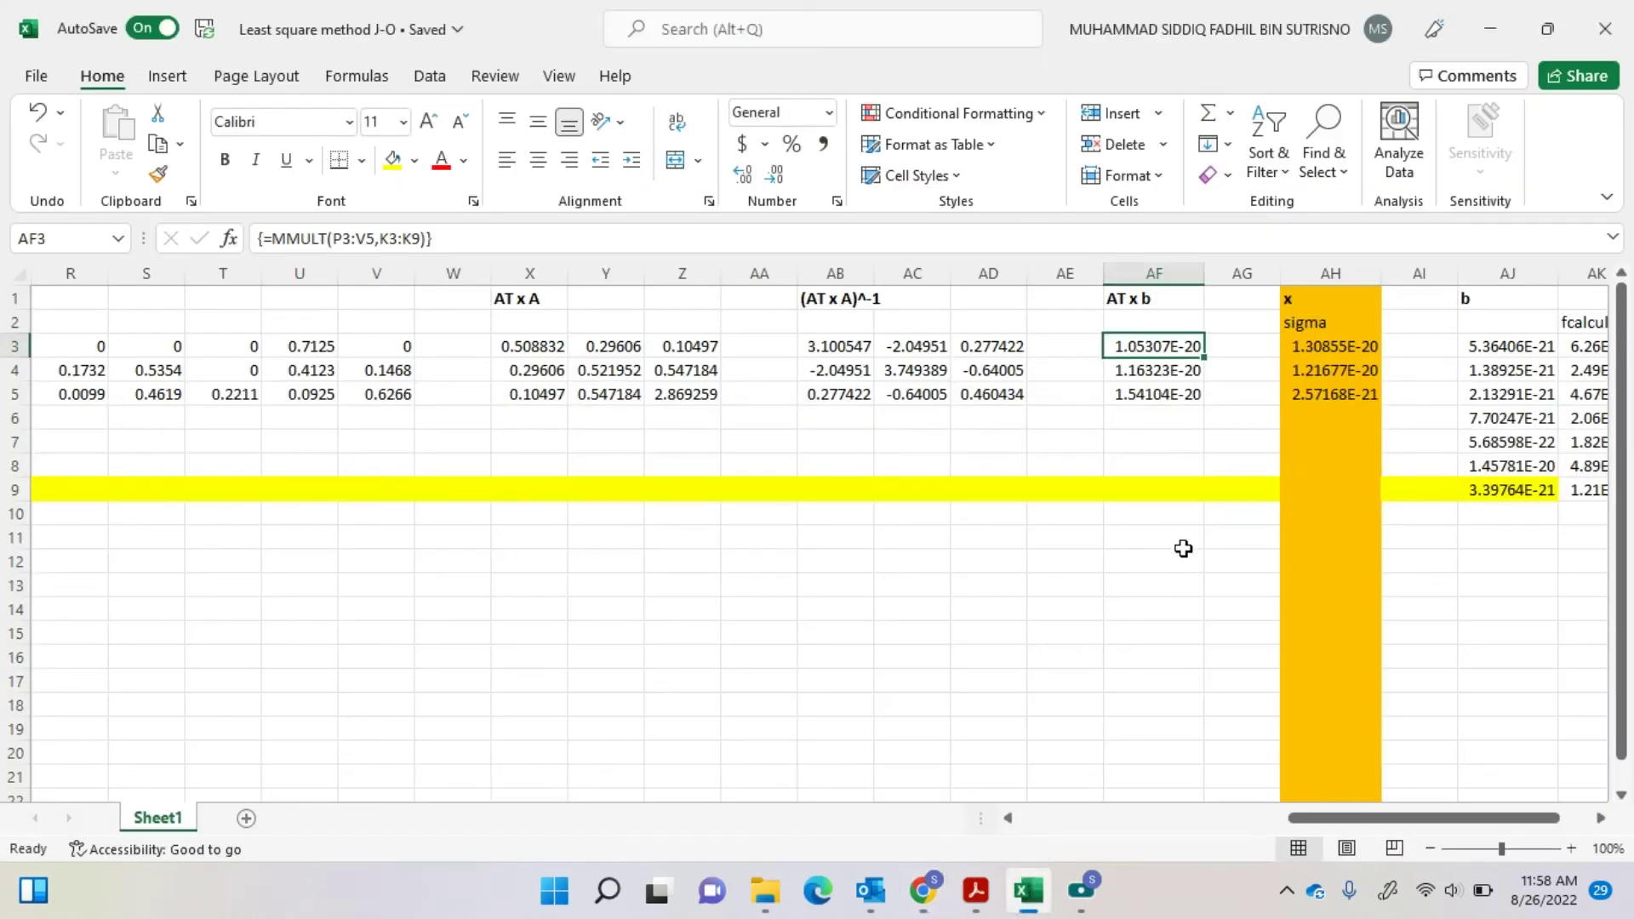
{"action": "left_click", "coordinate": [1333, 347]}
{"action": "double_click", "coordinate": [1333, 348]}
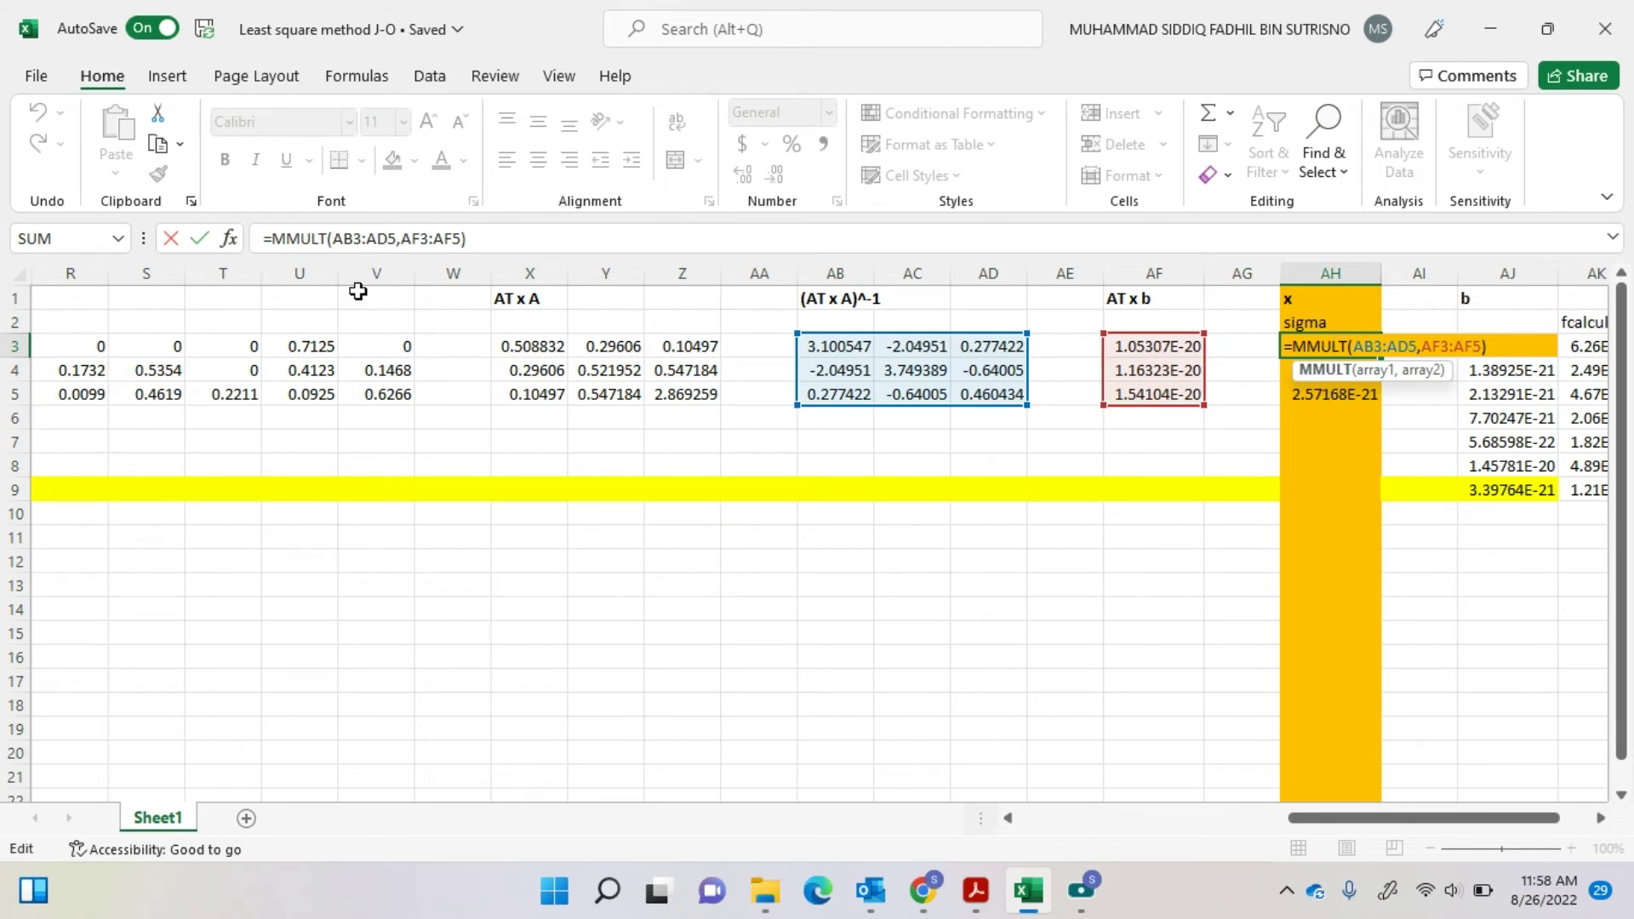
- Commit the AH3:AH5 array, giving sigma values 1.30855E-20, 1.21677E-20 and 2.57168E-21
{"action": "key", "text": "ctrl+shift+Return"}
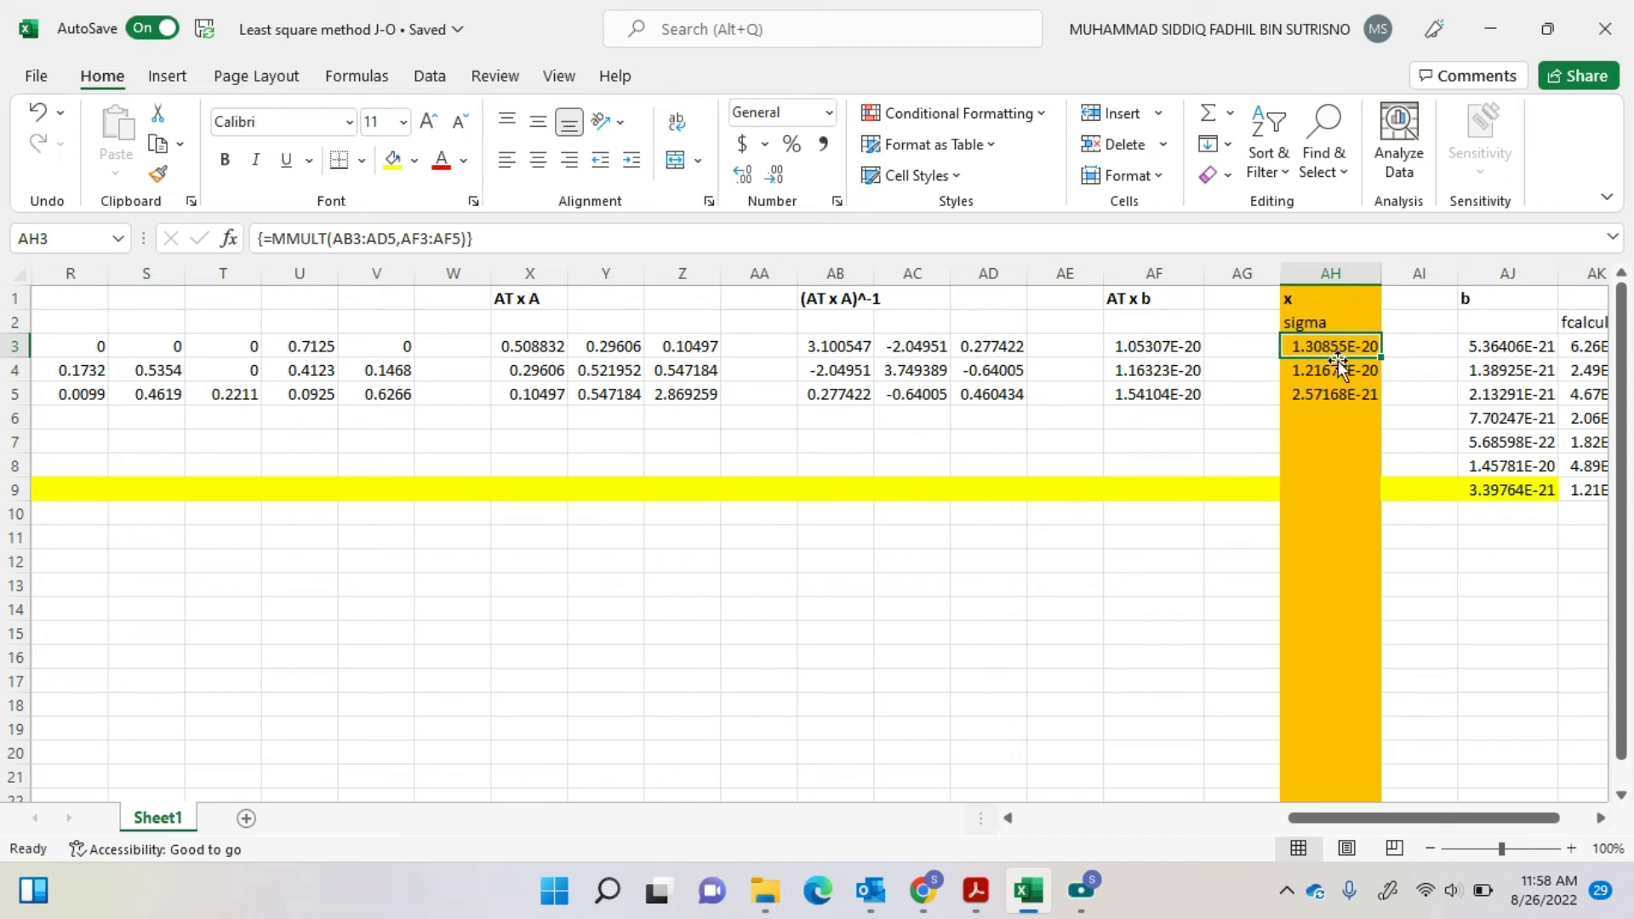
{"action": "left_click_drag", "start_coordinate": [1479, 818], "coordinate": [1513, 816]}
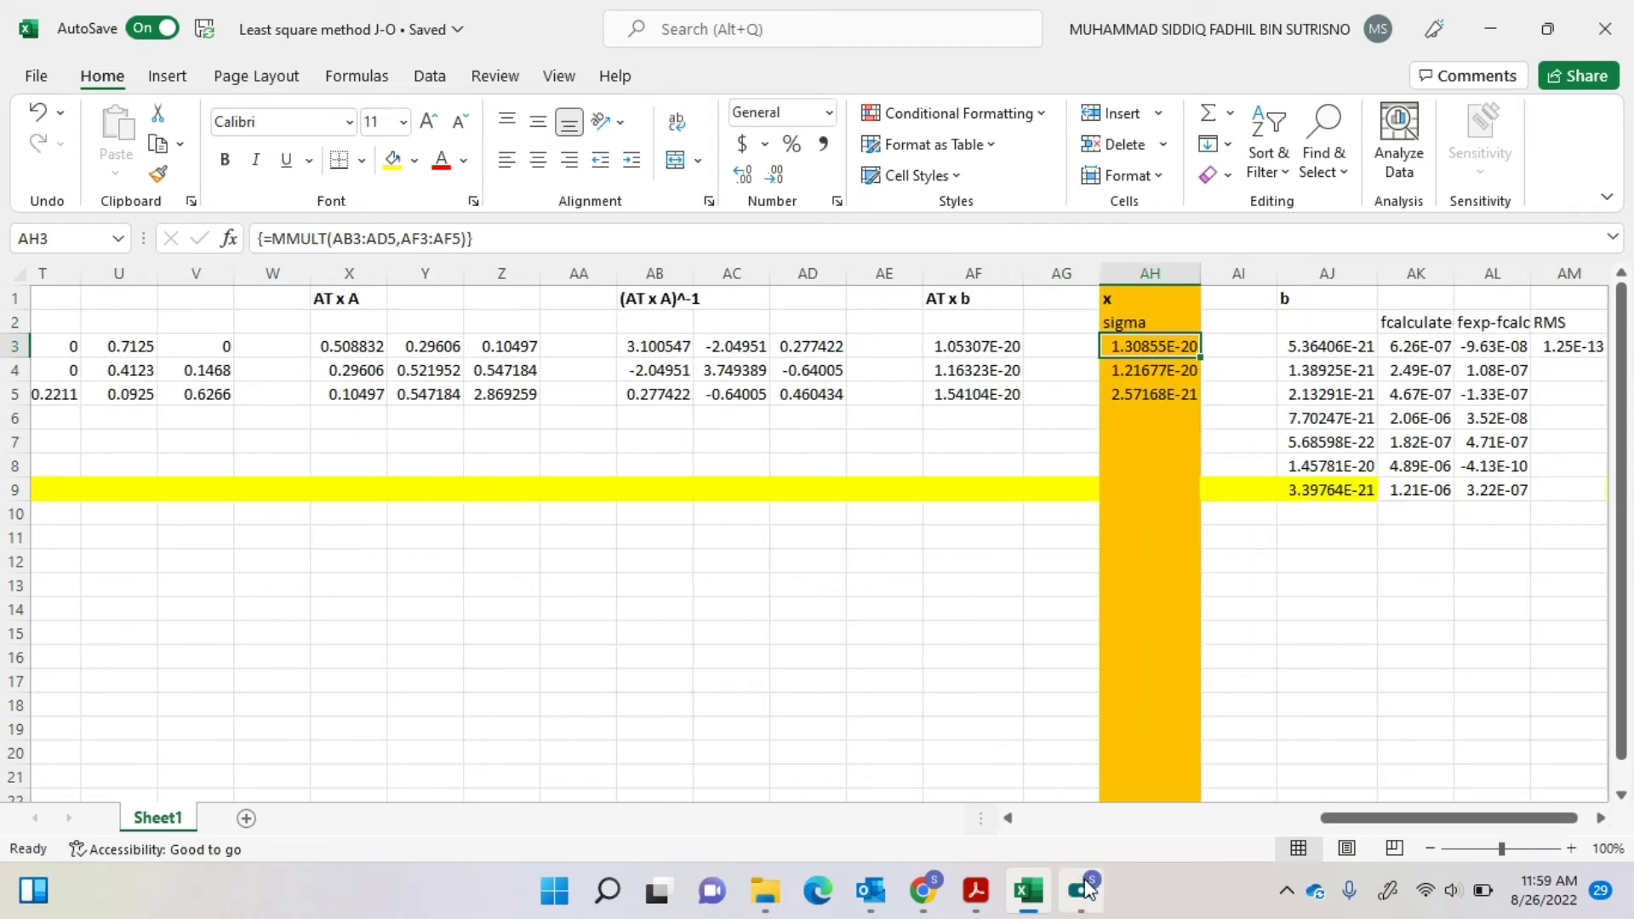
{"action": "mouse_move", "coordinate": [915, 900]}
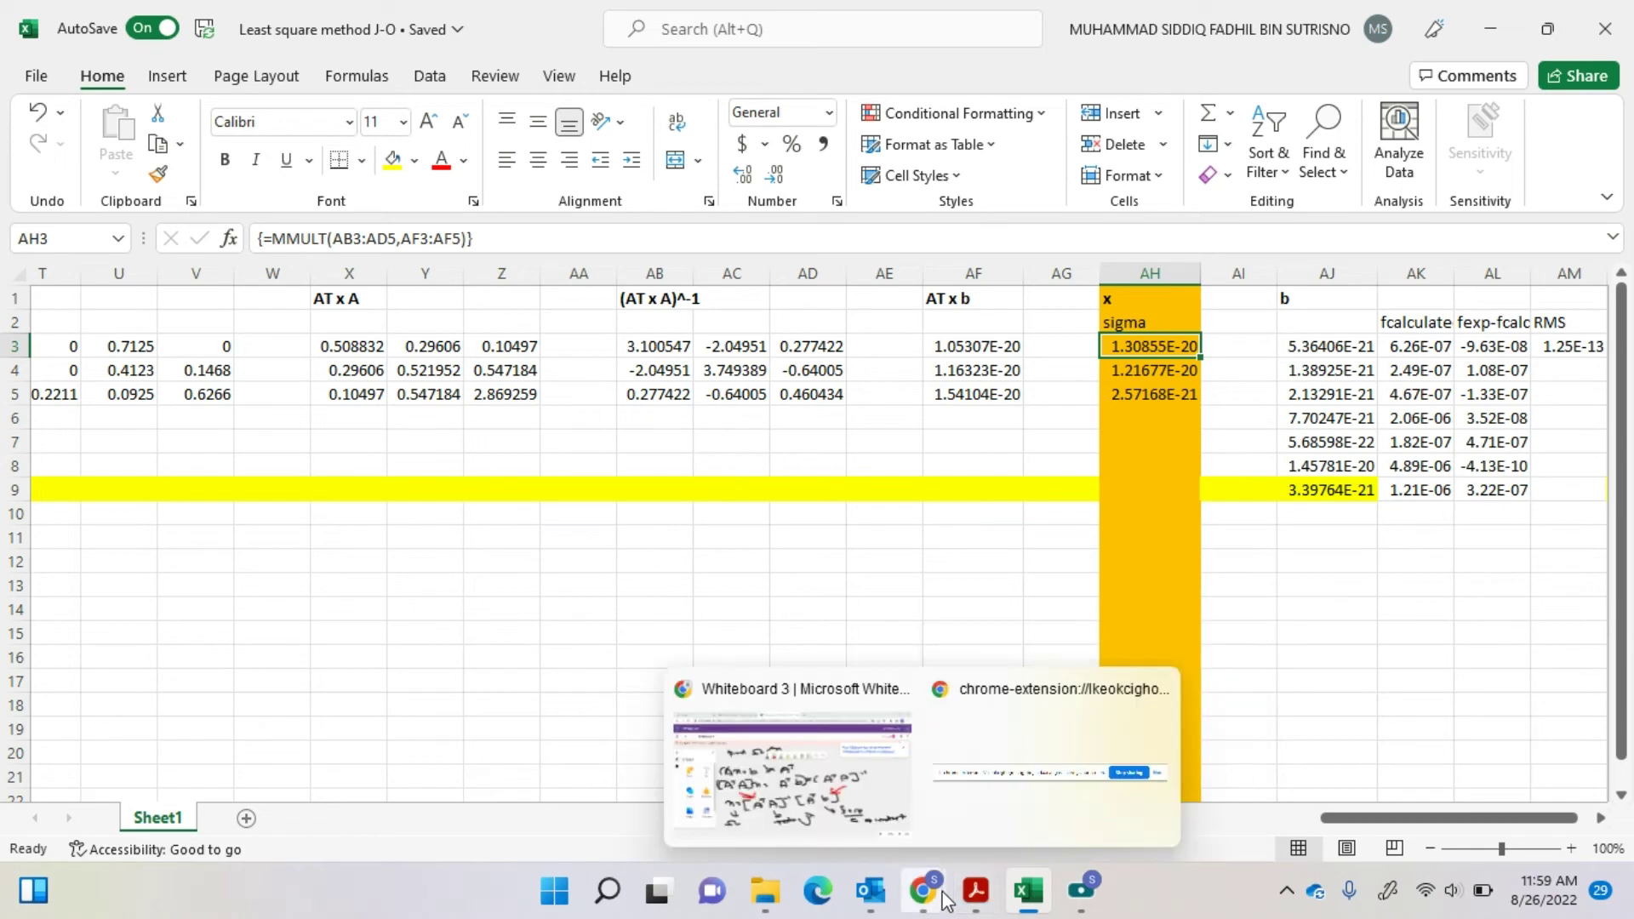
- With the eraser active, use Clear canvas and confirm to remove all whiteboard ink
{"action": "left_click", "coordinate": [795, 769]}
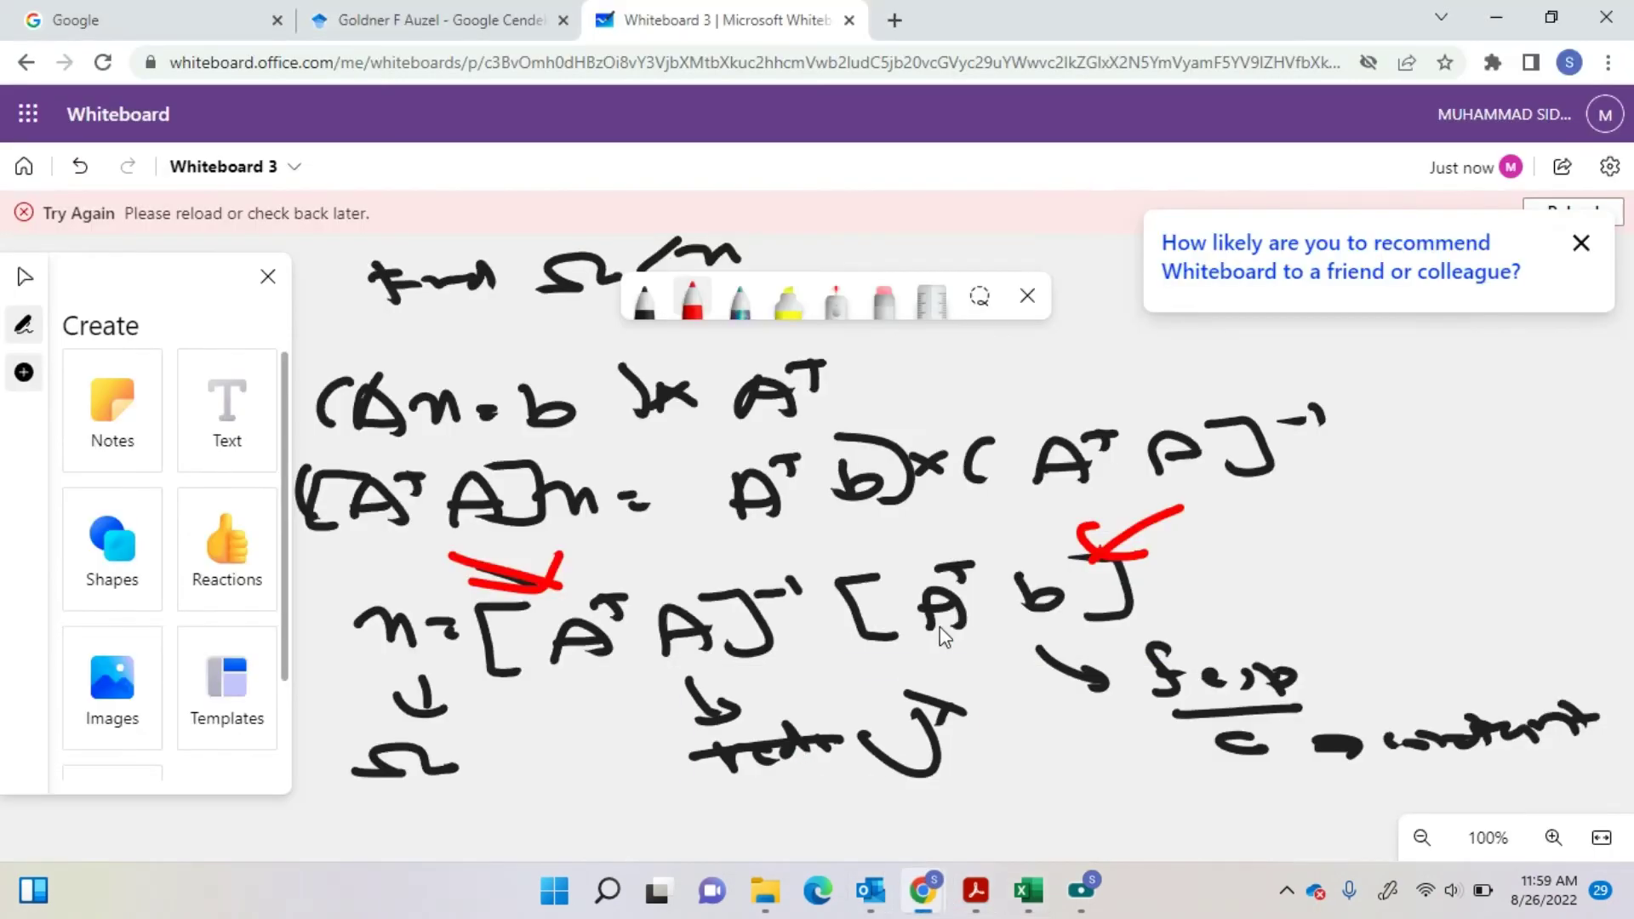
{"action": "left_click", "coordinate": [885, 298]}
{"action": "right_click", "coordinate": [847, 398]}
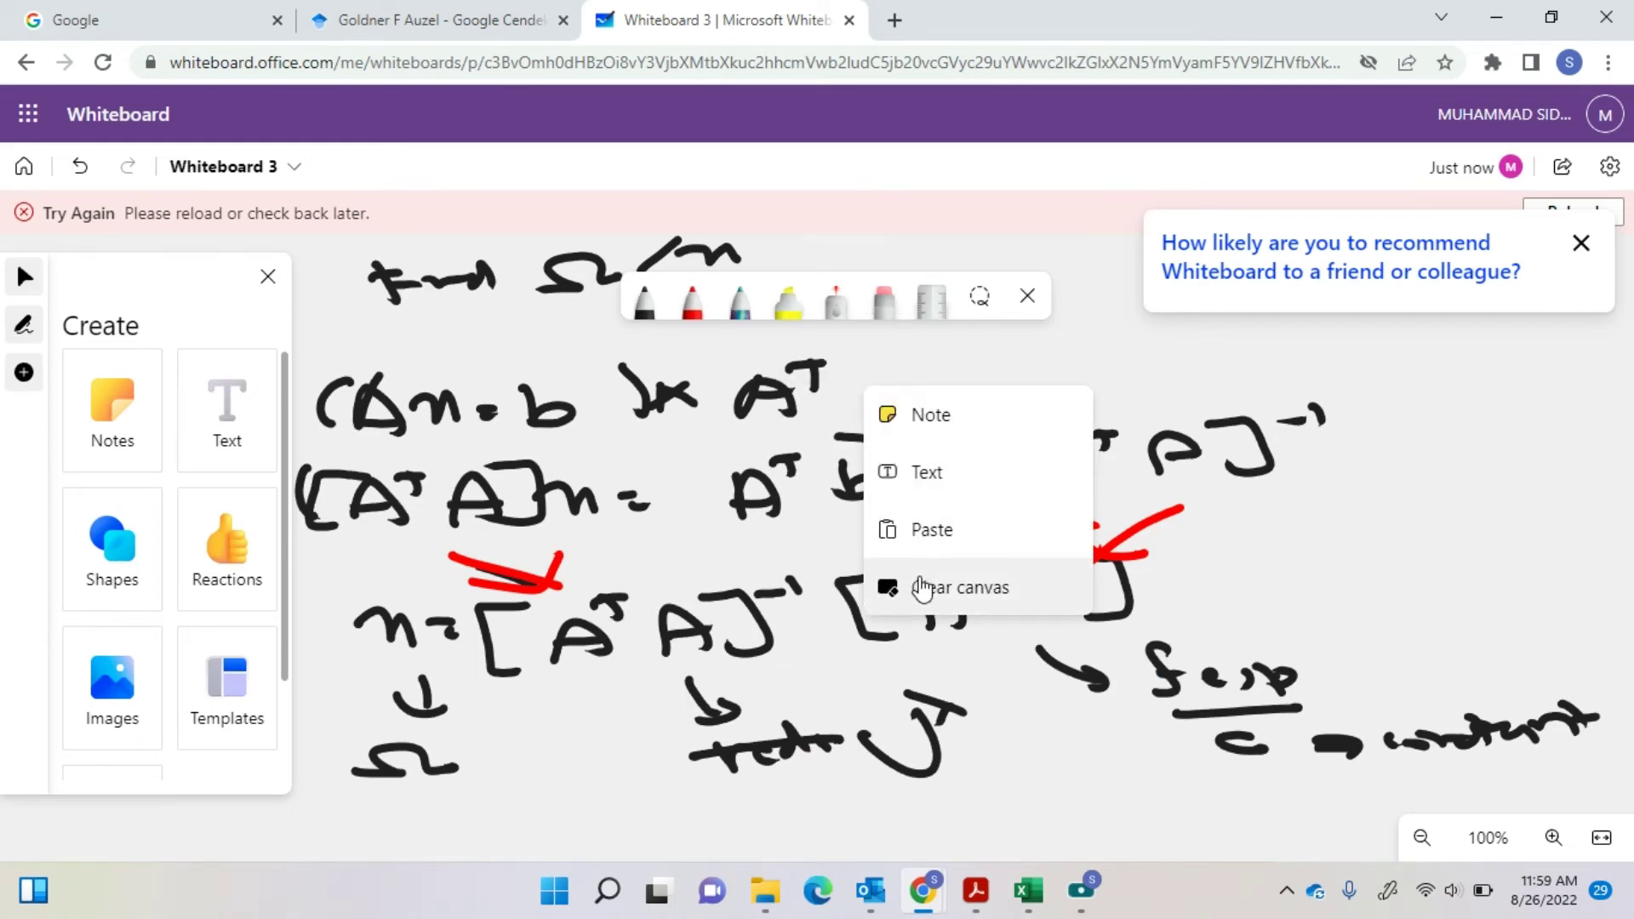
{"action": "left_click", "coordinate": [917, 581]}
{"action": "left_click", "coordinate": [882, 535]}
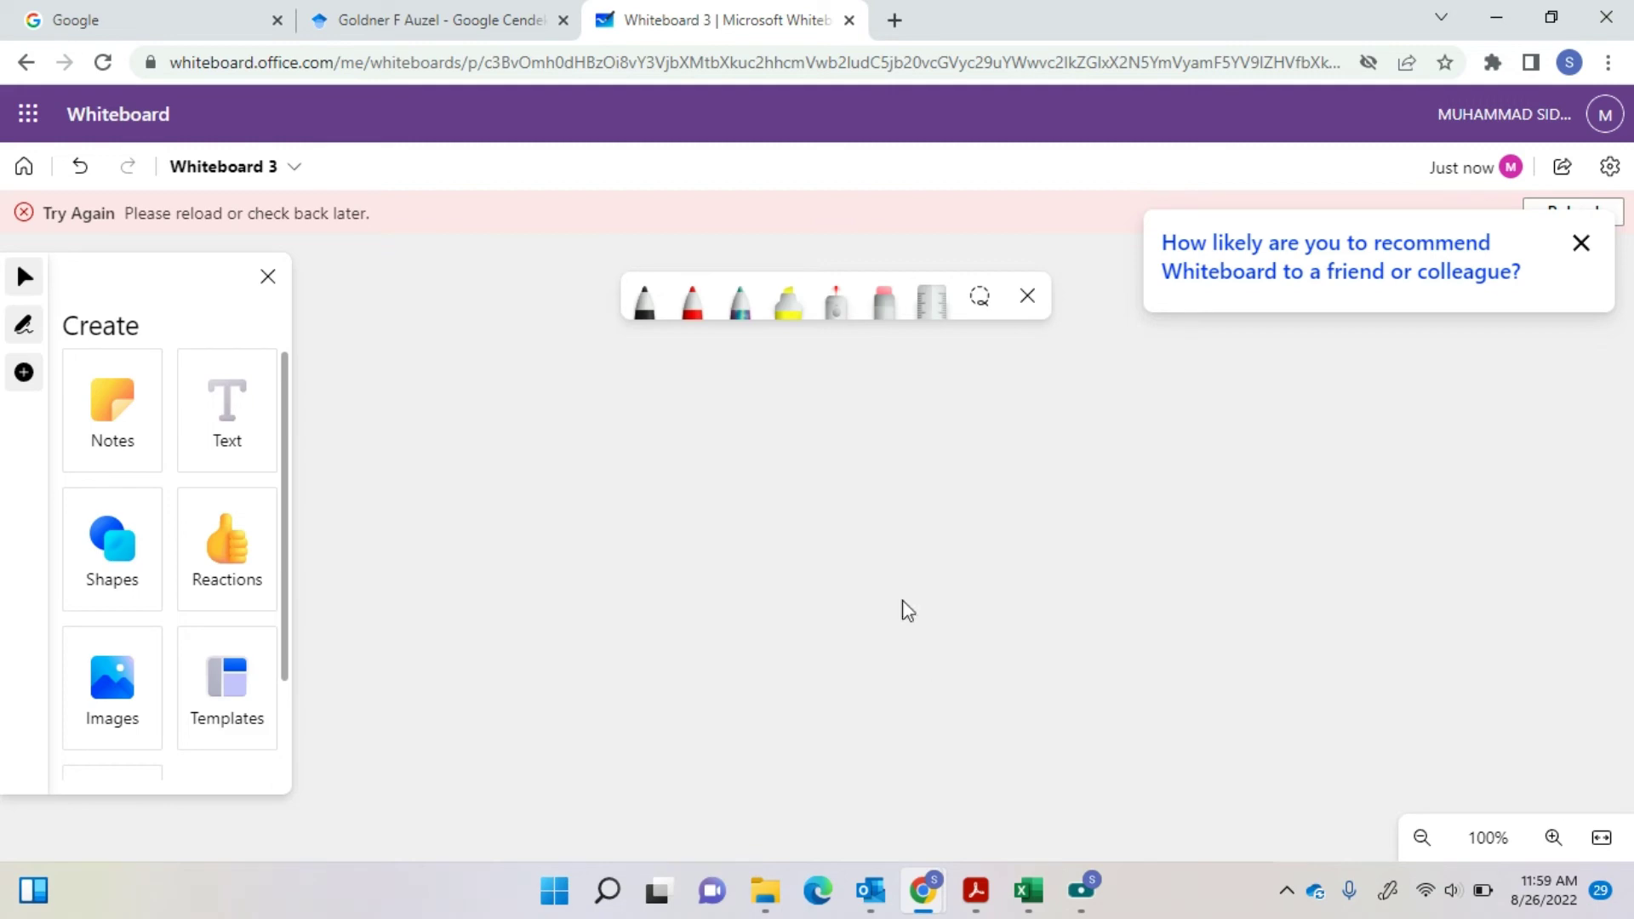
- Bring up goldner1996.pdf, scroll right to show equation (1) in full, then return to Excel
{"action": "mouse_move", "coordinate": [980, 876]}
{"action": "left_click", "coordinate": [1039, 783]}
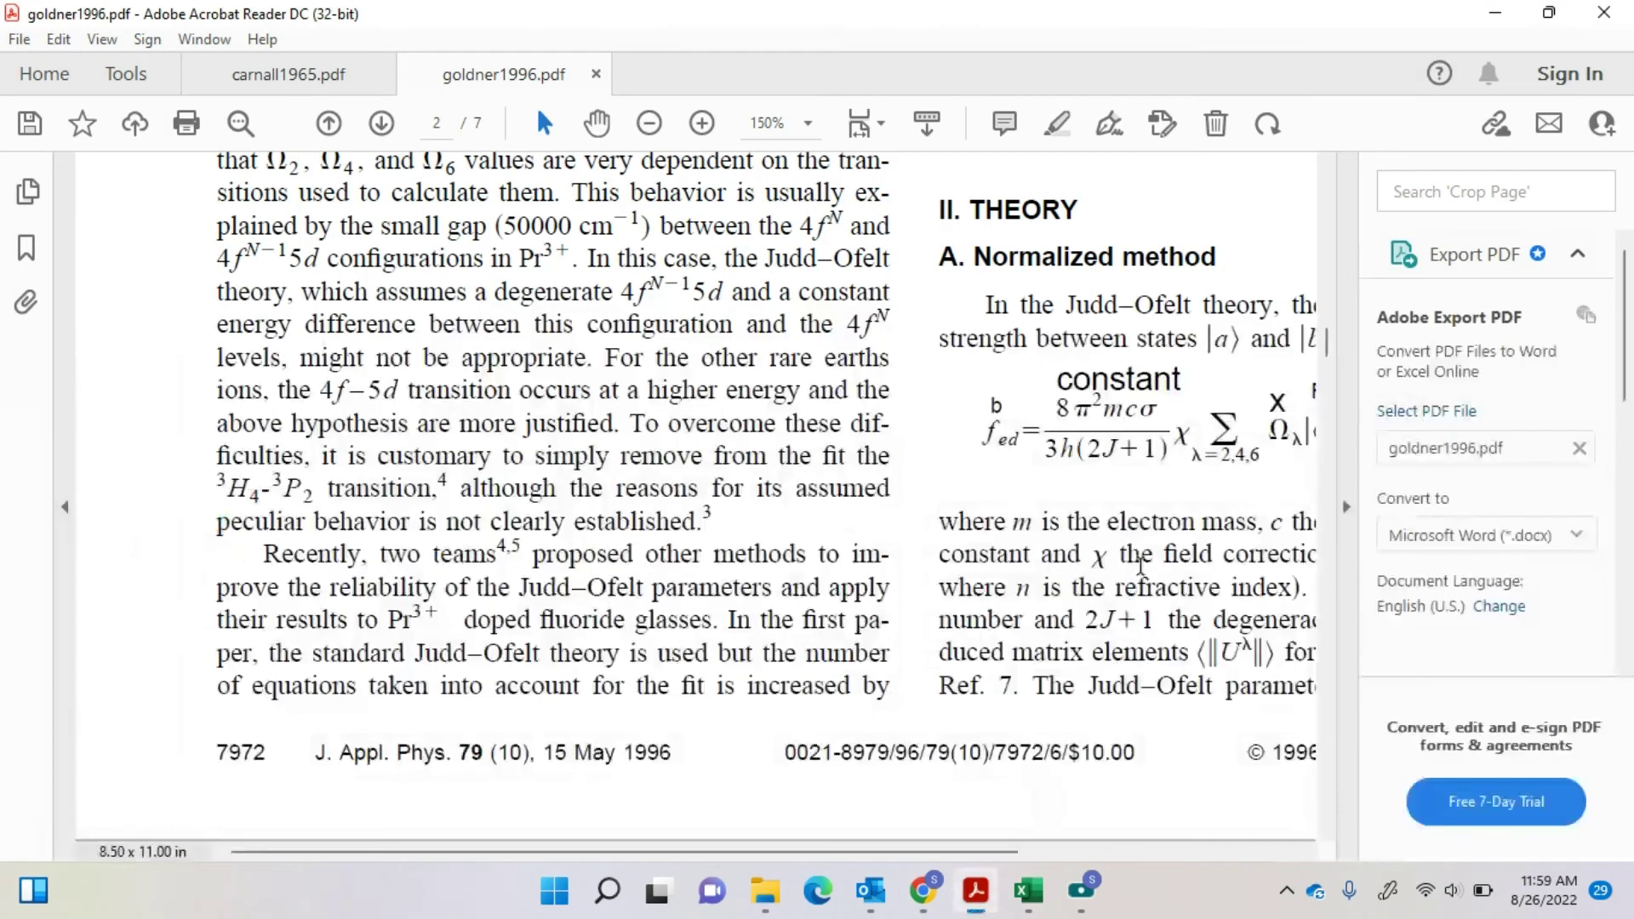
{"action": "left_click_drag", "start_coordinate": [1000, 851], "coordinate": [1260, 851]}
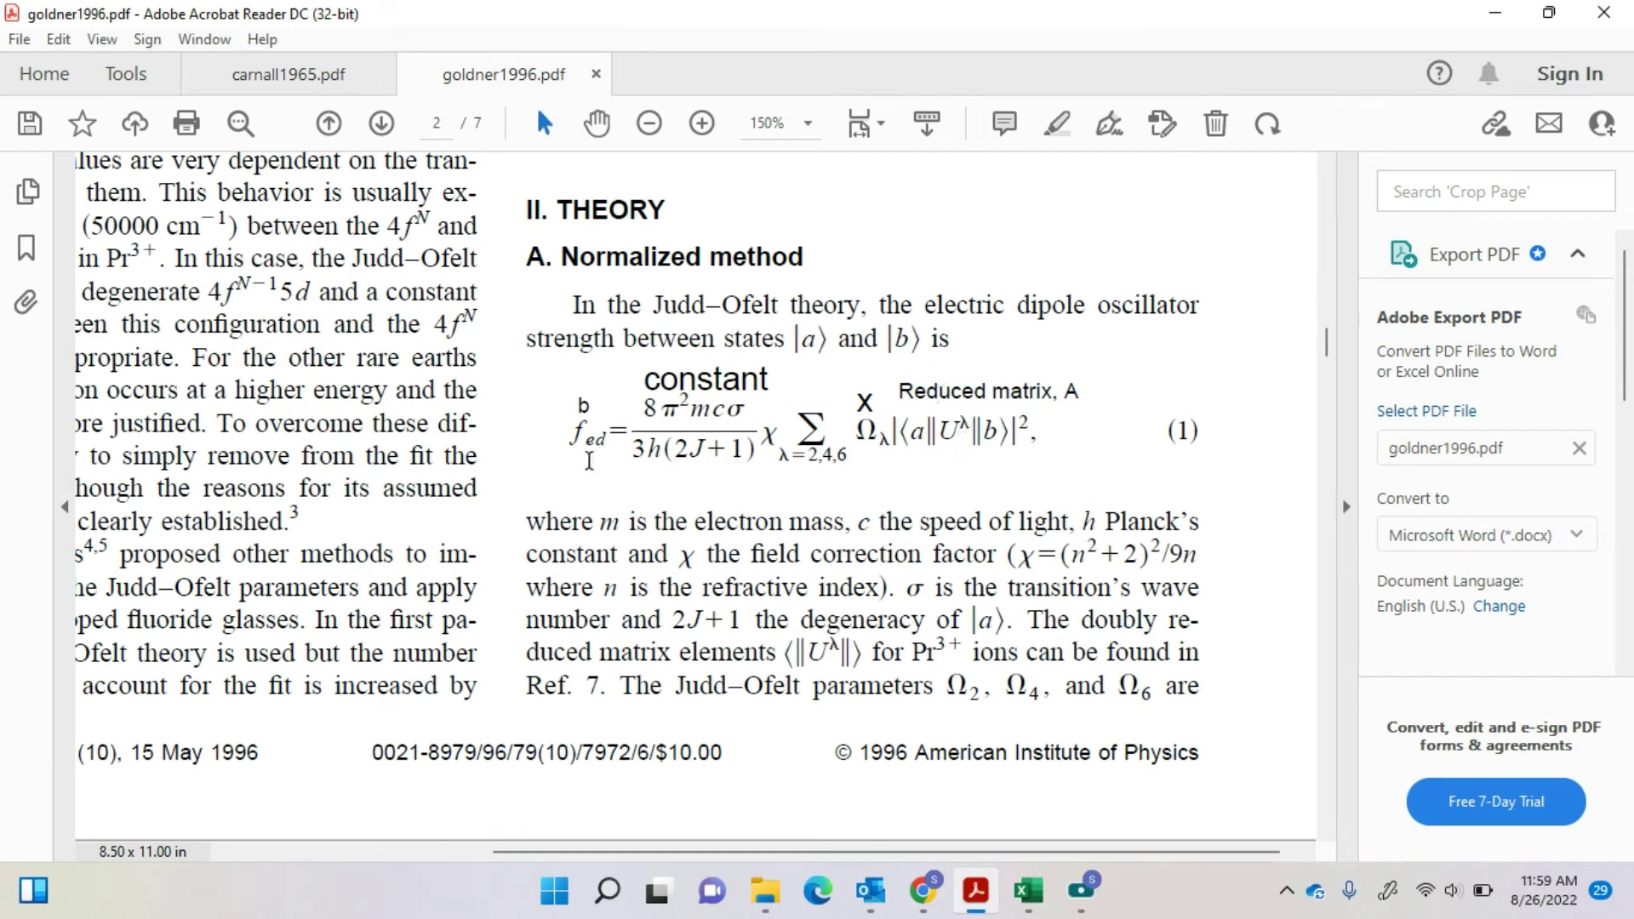
{"action": "left_click", "coordinate": [1021, 889]}
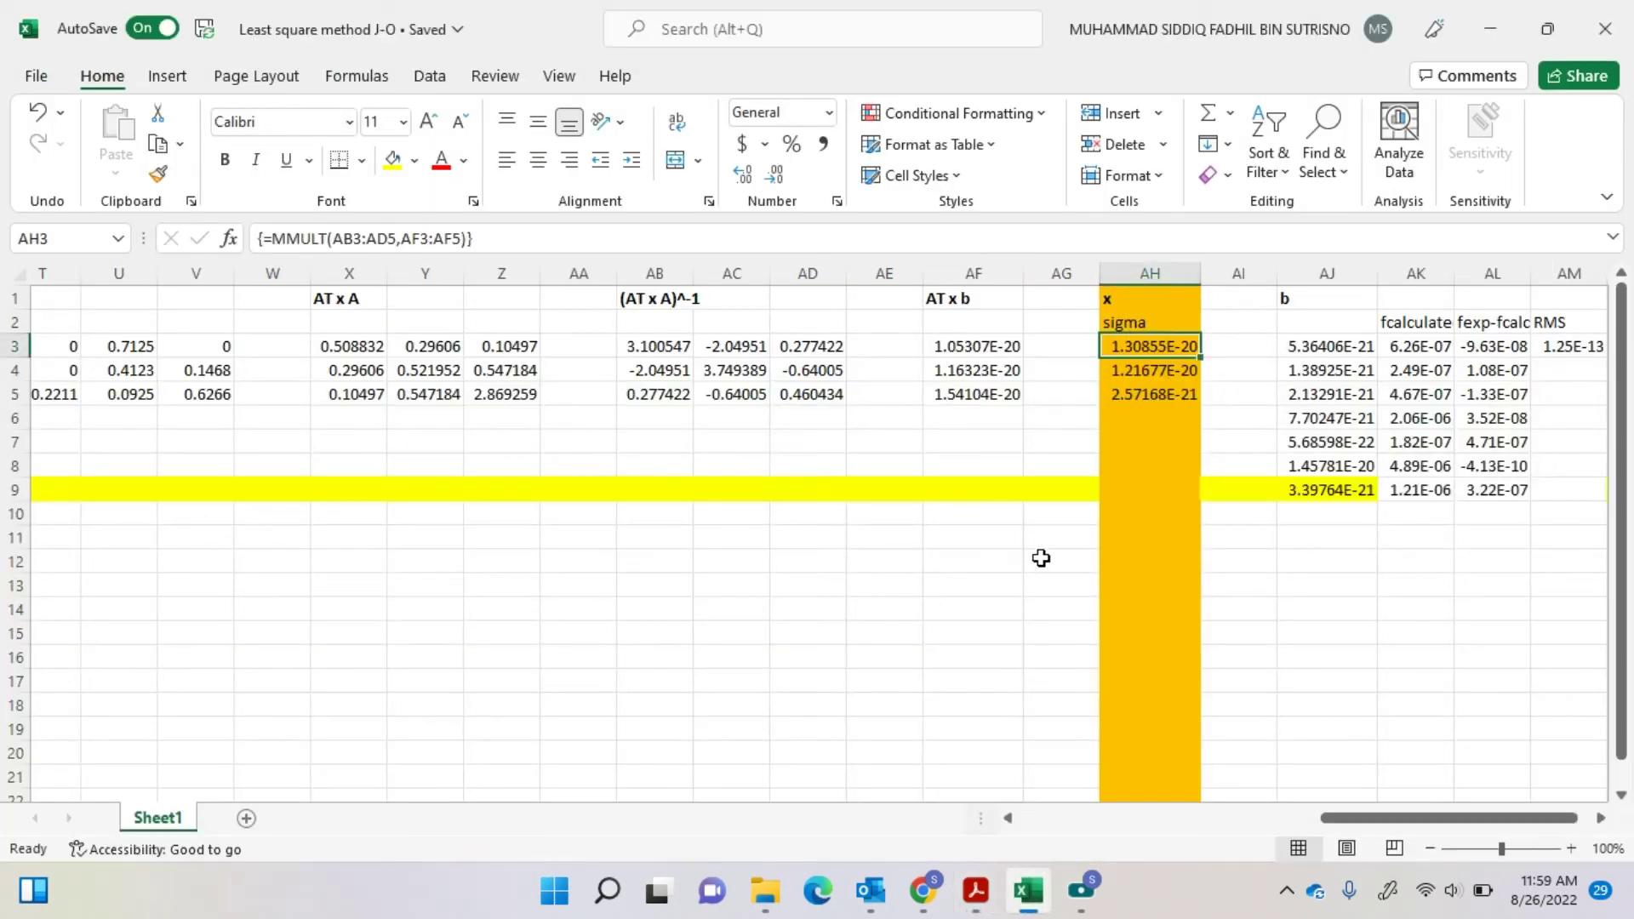
- Commit b in AJ3 as the array formula {=MMULT(L3:N9,AH3:AH5)}
{"action": "left_click", "coordinate": [1339, 346]}
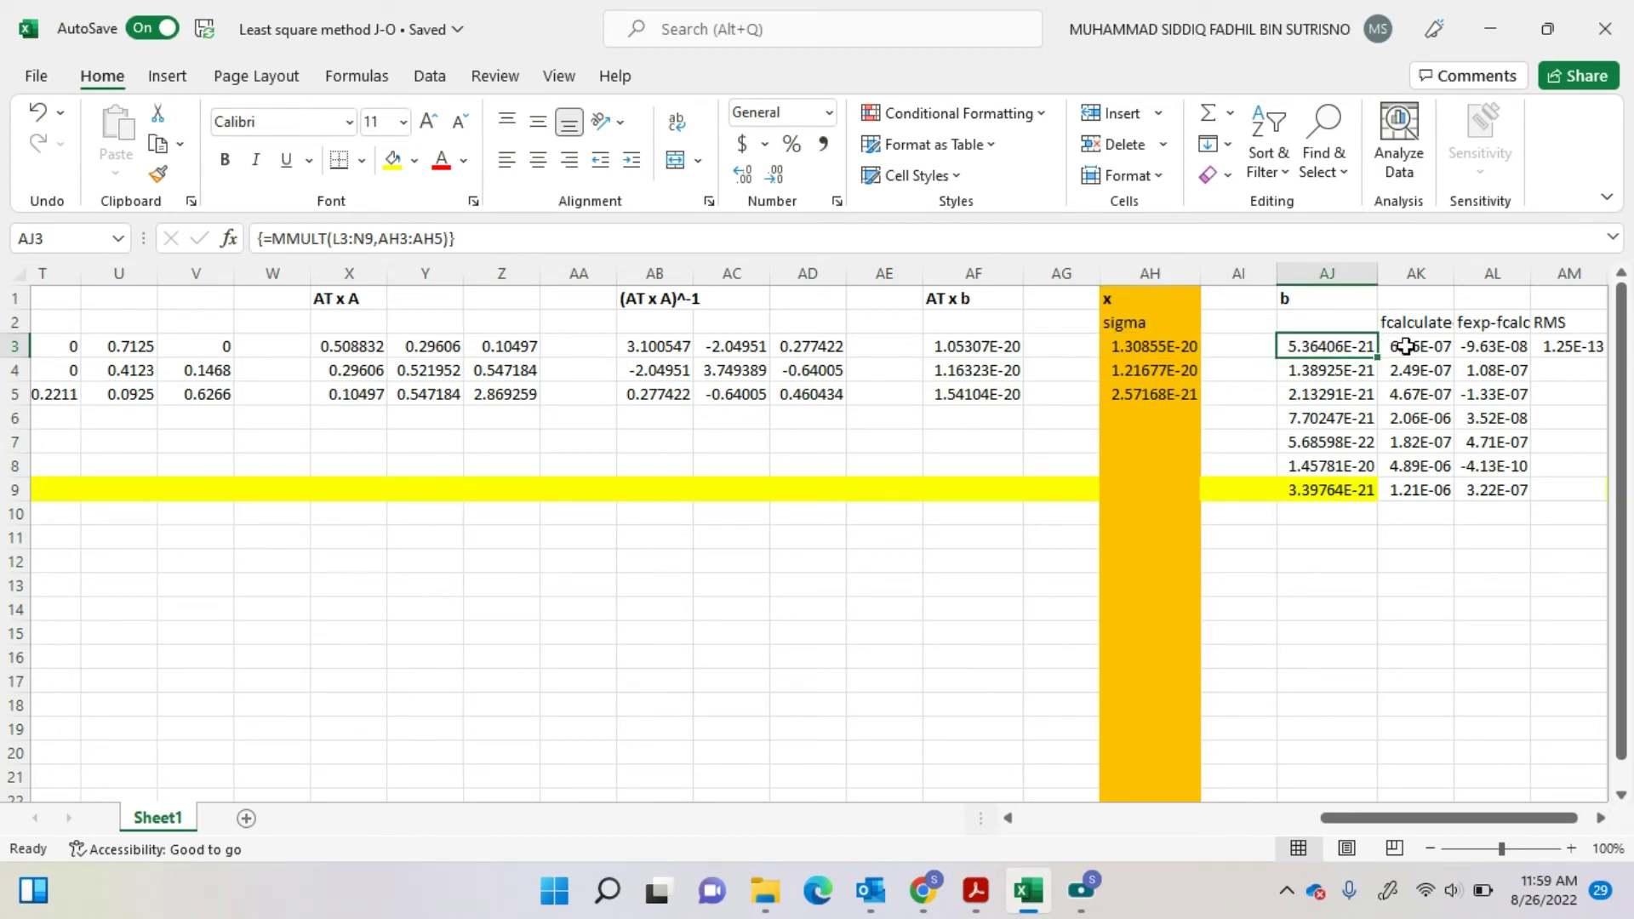
{"action": "double_click", "coordinate": [1330, 345]}
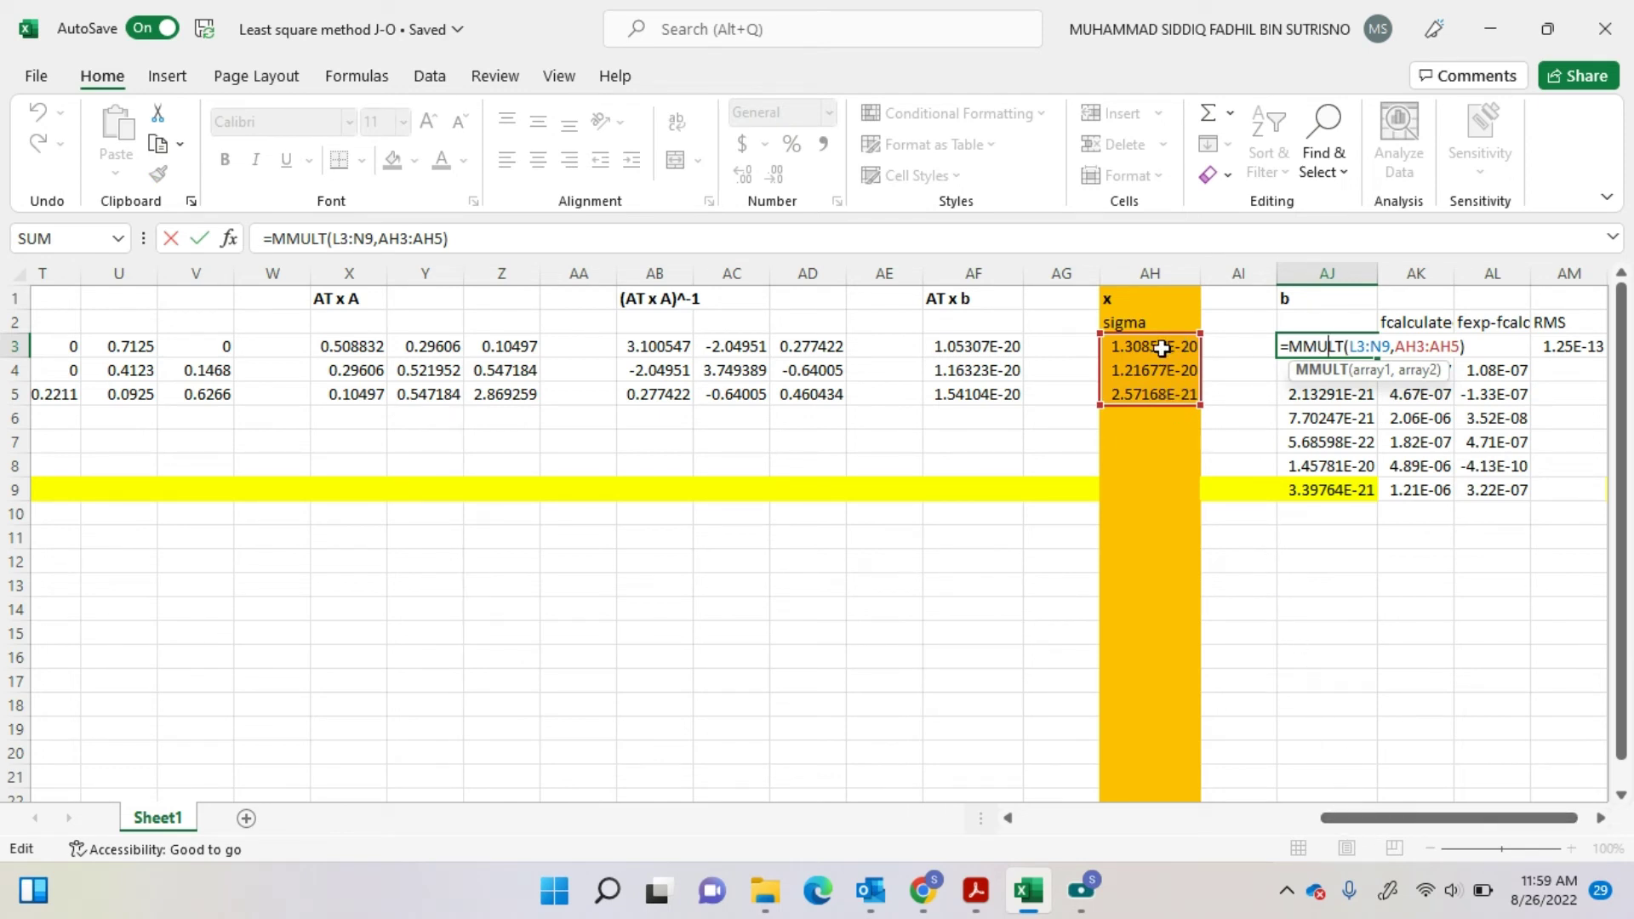
{"action": "left_click_drag", "start_coordinate": [1384, 826], "coordinate": [1126, 755]}
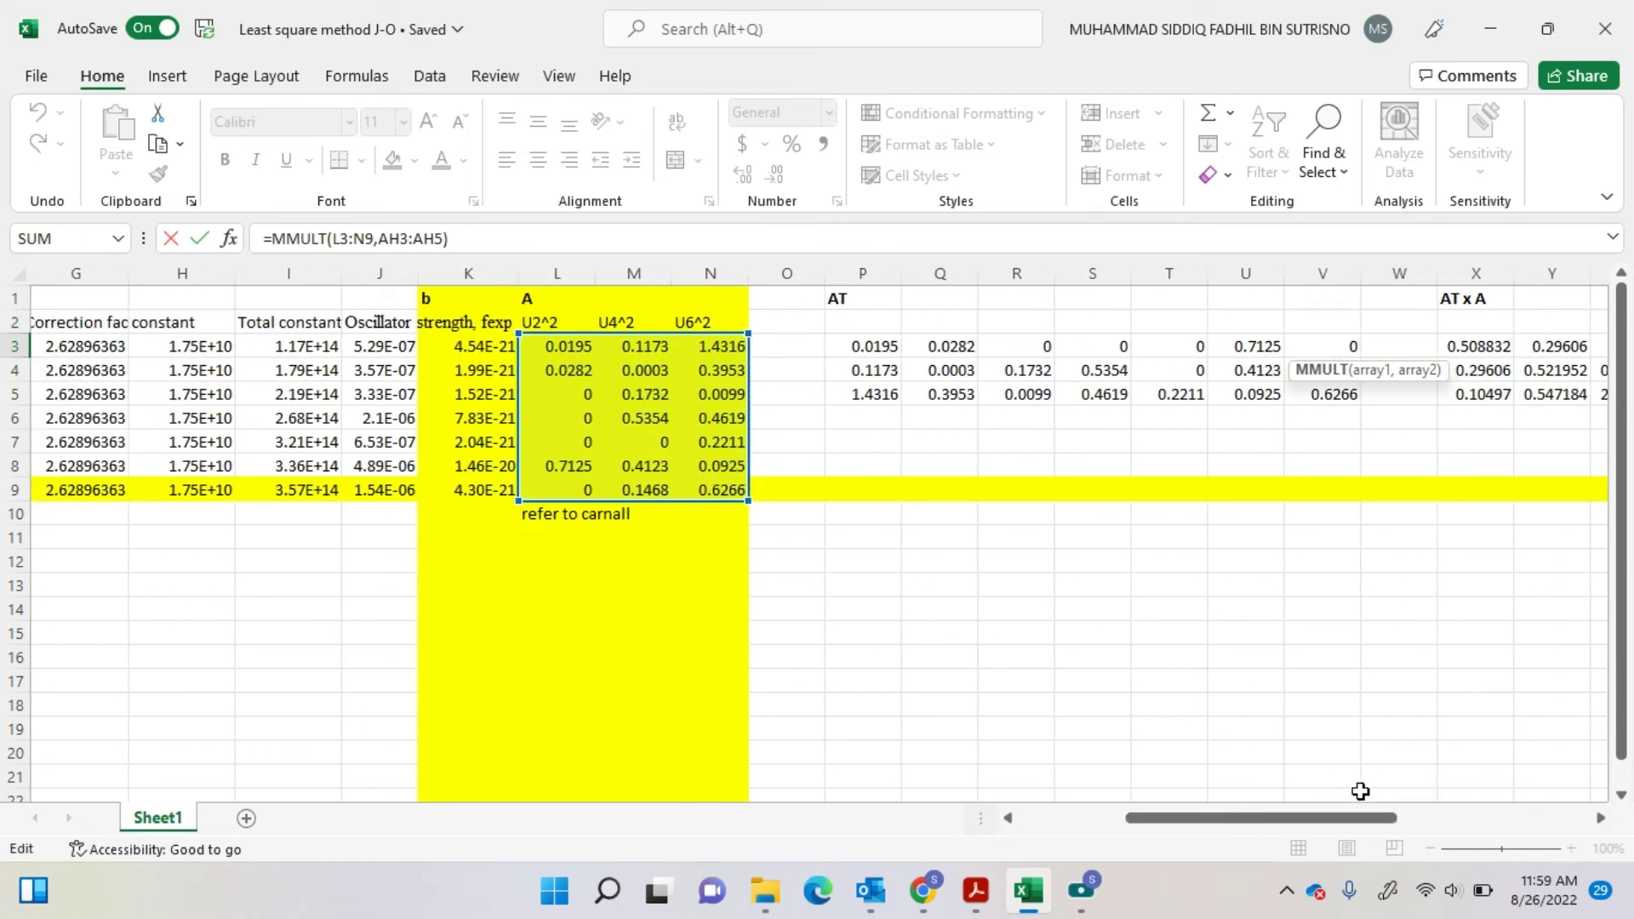
{"action": "left_click_drag", "start_coordinate": [1361, 819], "coordinate": [1503, 821]}
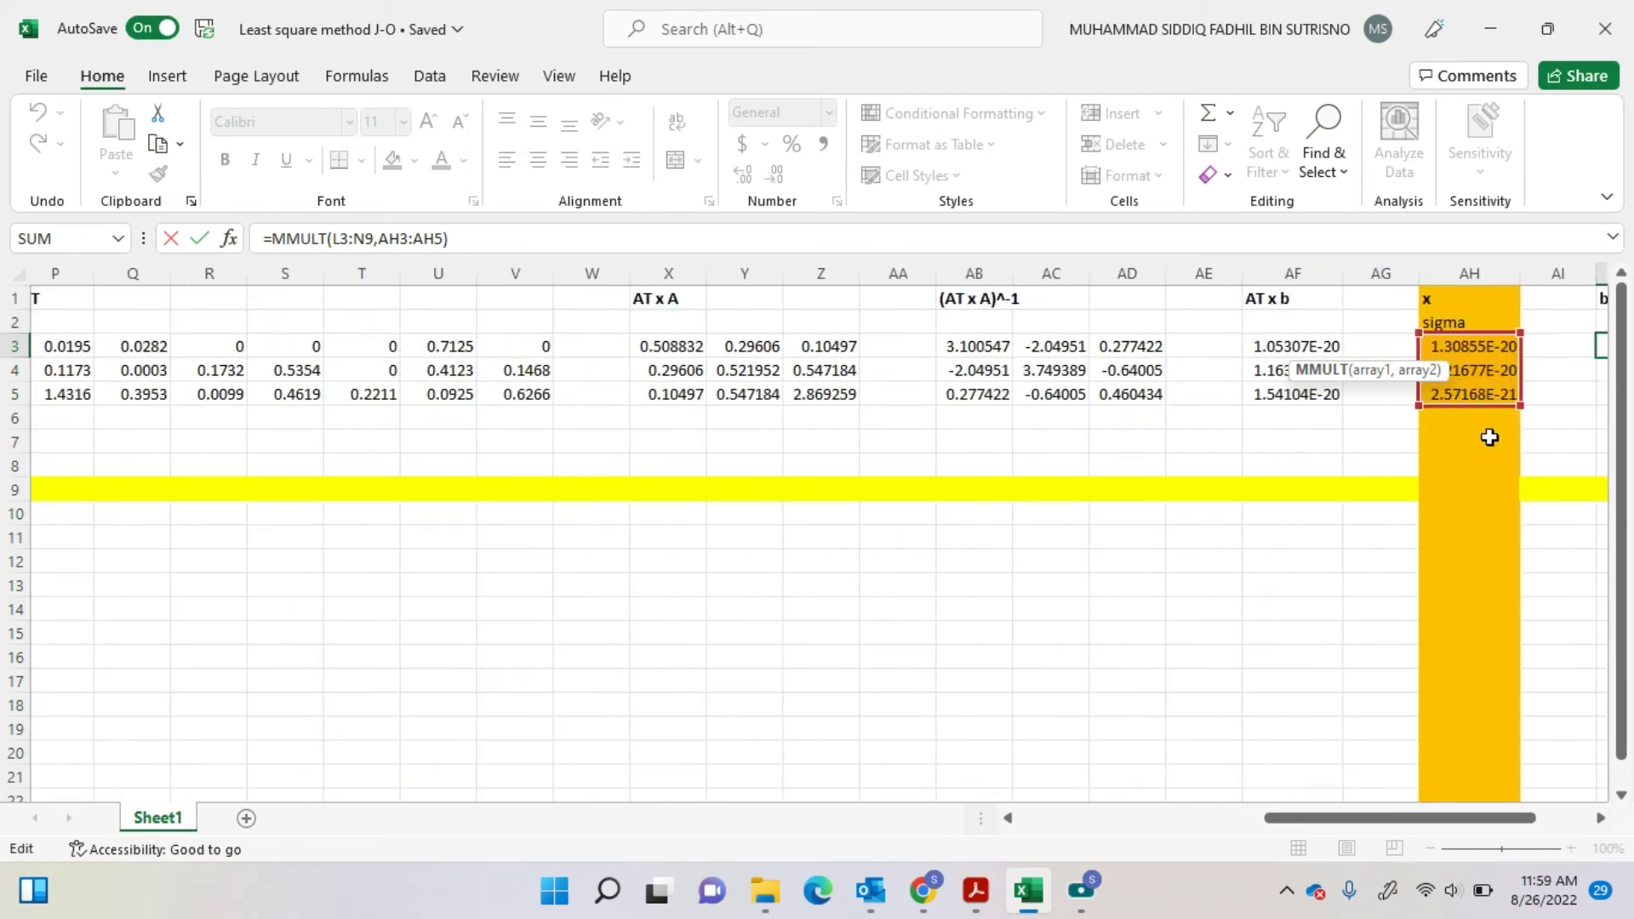
{"action": "left_click_drag", "start_coordinate": [1494, 820], "coordinate": [1575, 807]}
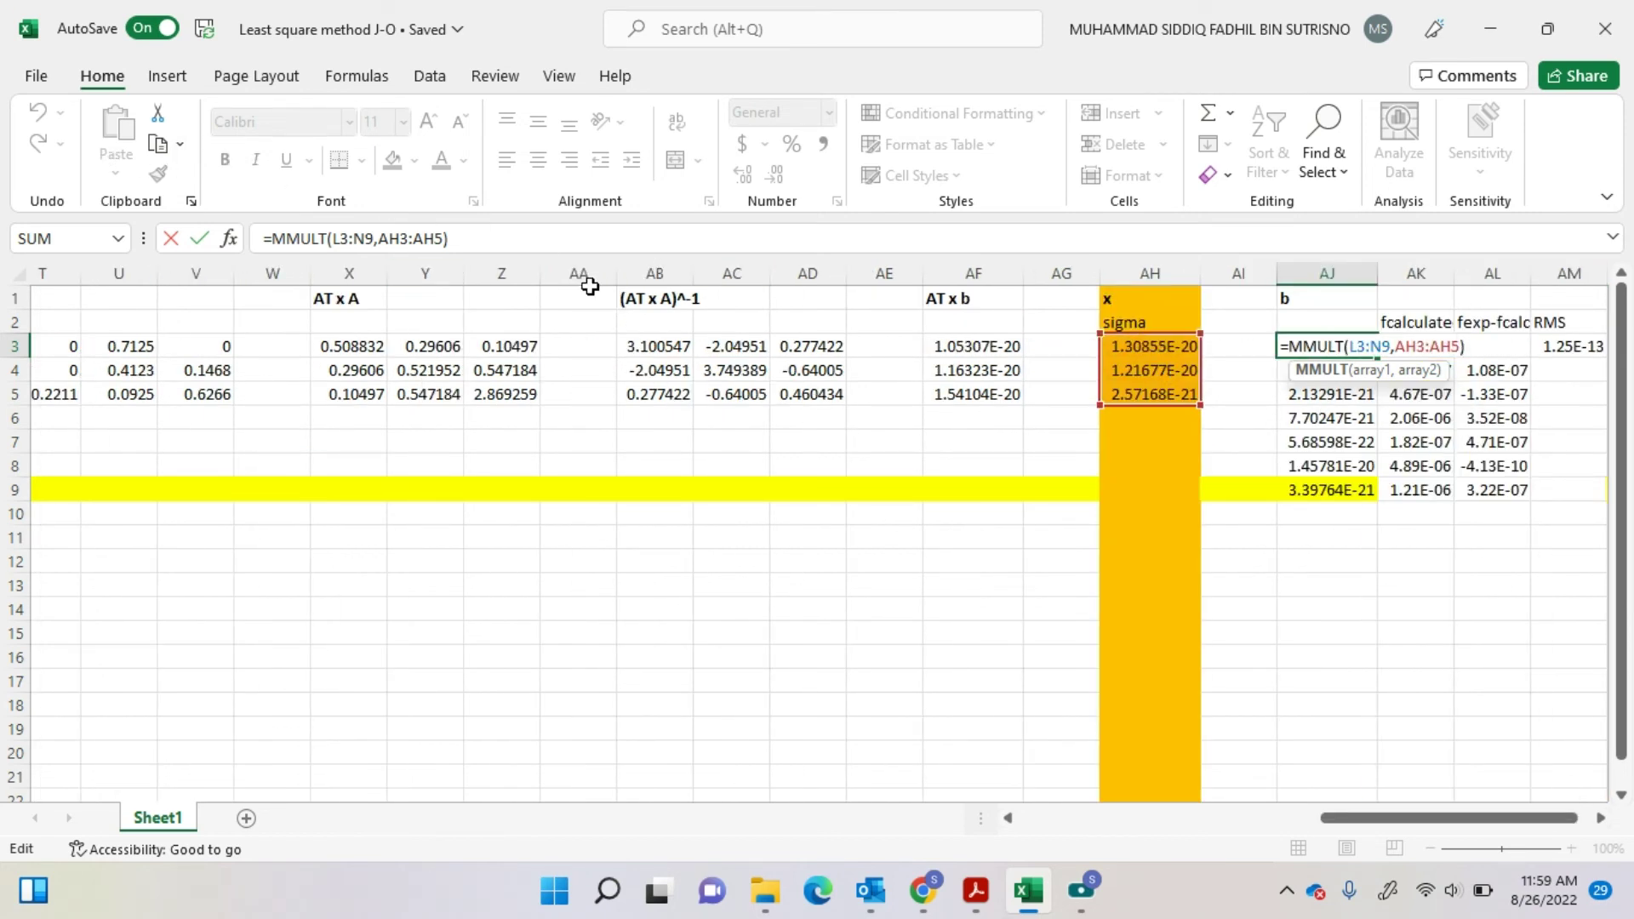
{"action": "left_click", "coordinate": [199, 239]}
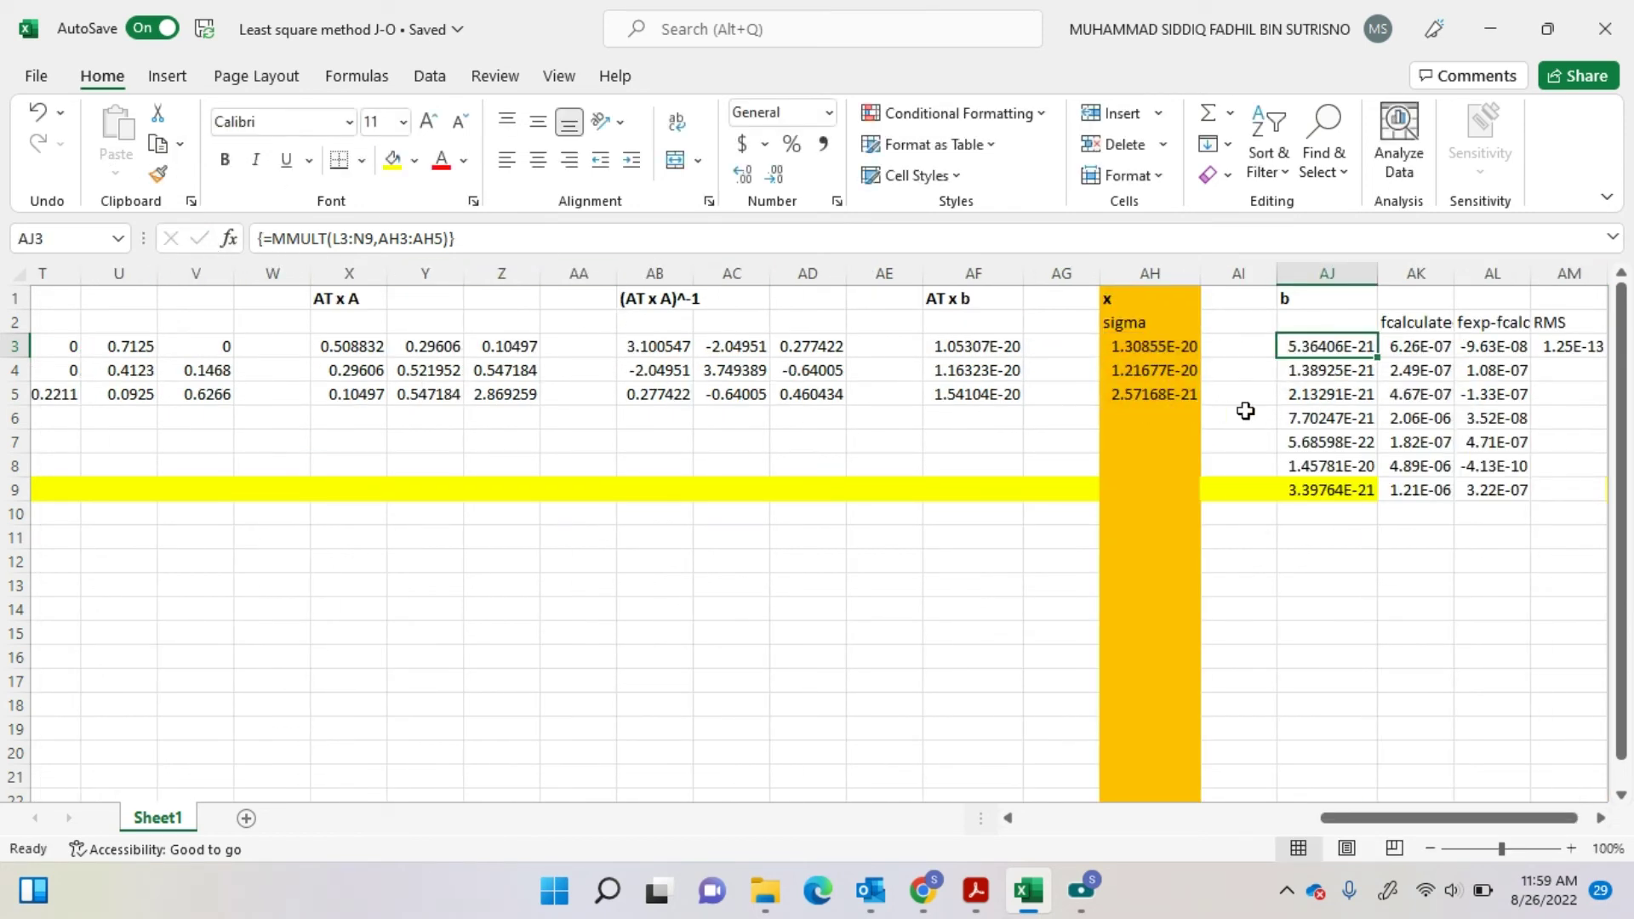
{"action": "left_click", "coordinate": [1475, 353]}
- Inspect fcalculate in AK3, =AJ3*I3, tracing its constant back to column I
{"action": "double_click", "coordinate": [1422, 347]}
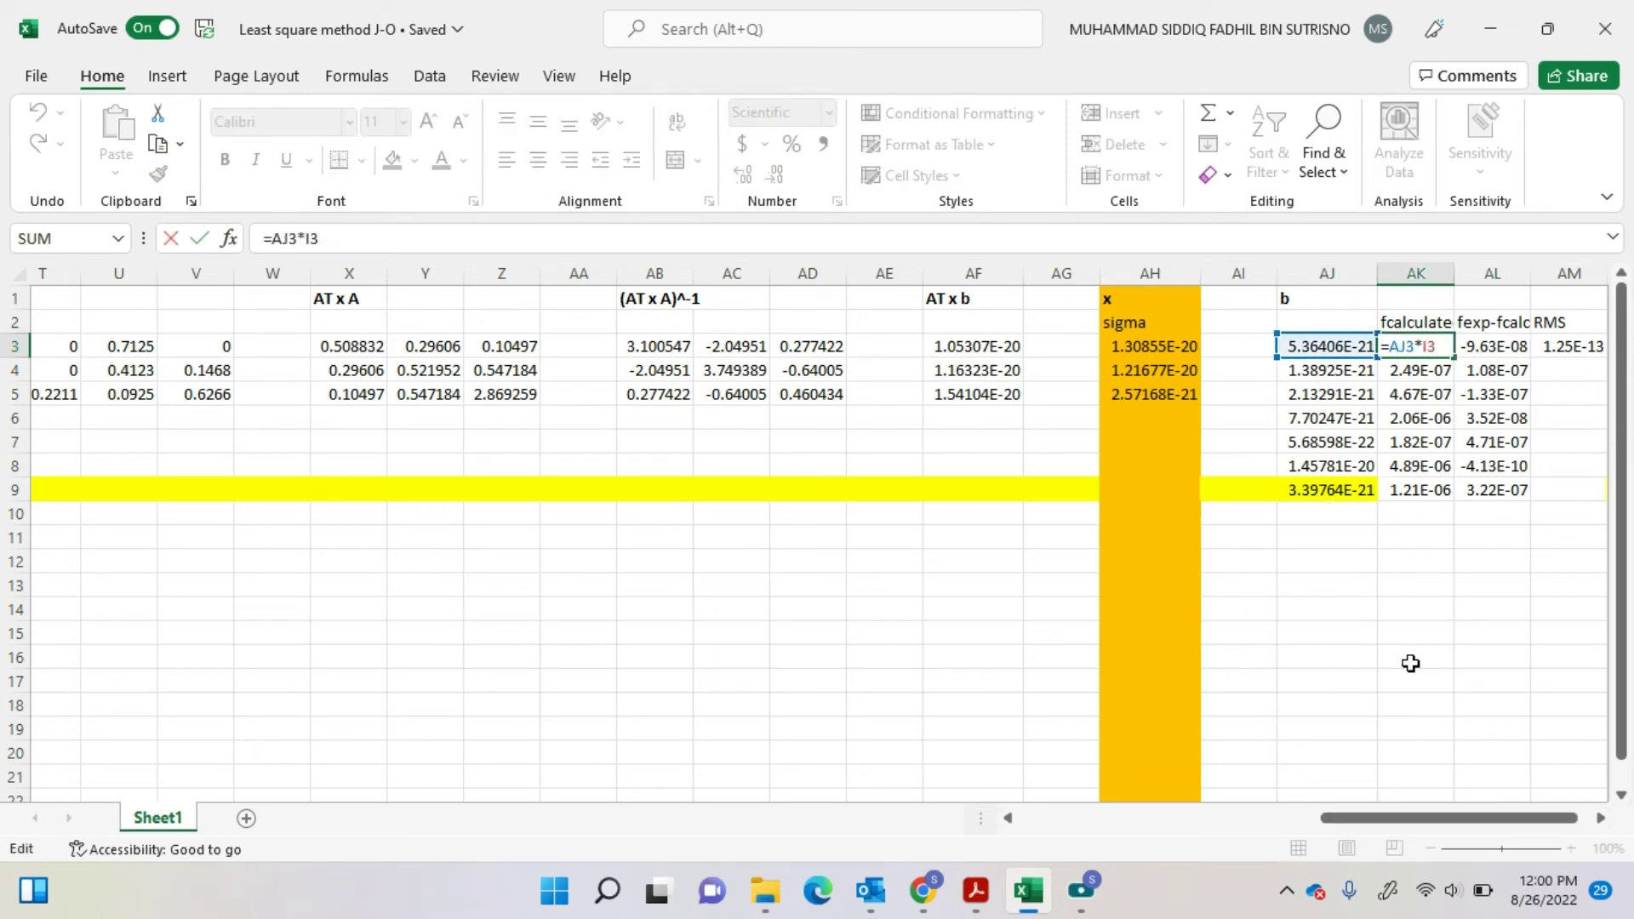
{"action": "left_click_drag", "start_coordinate": [1408, 819], "coordinate": [1238, 818]}
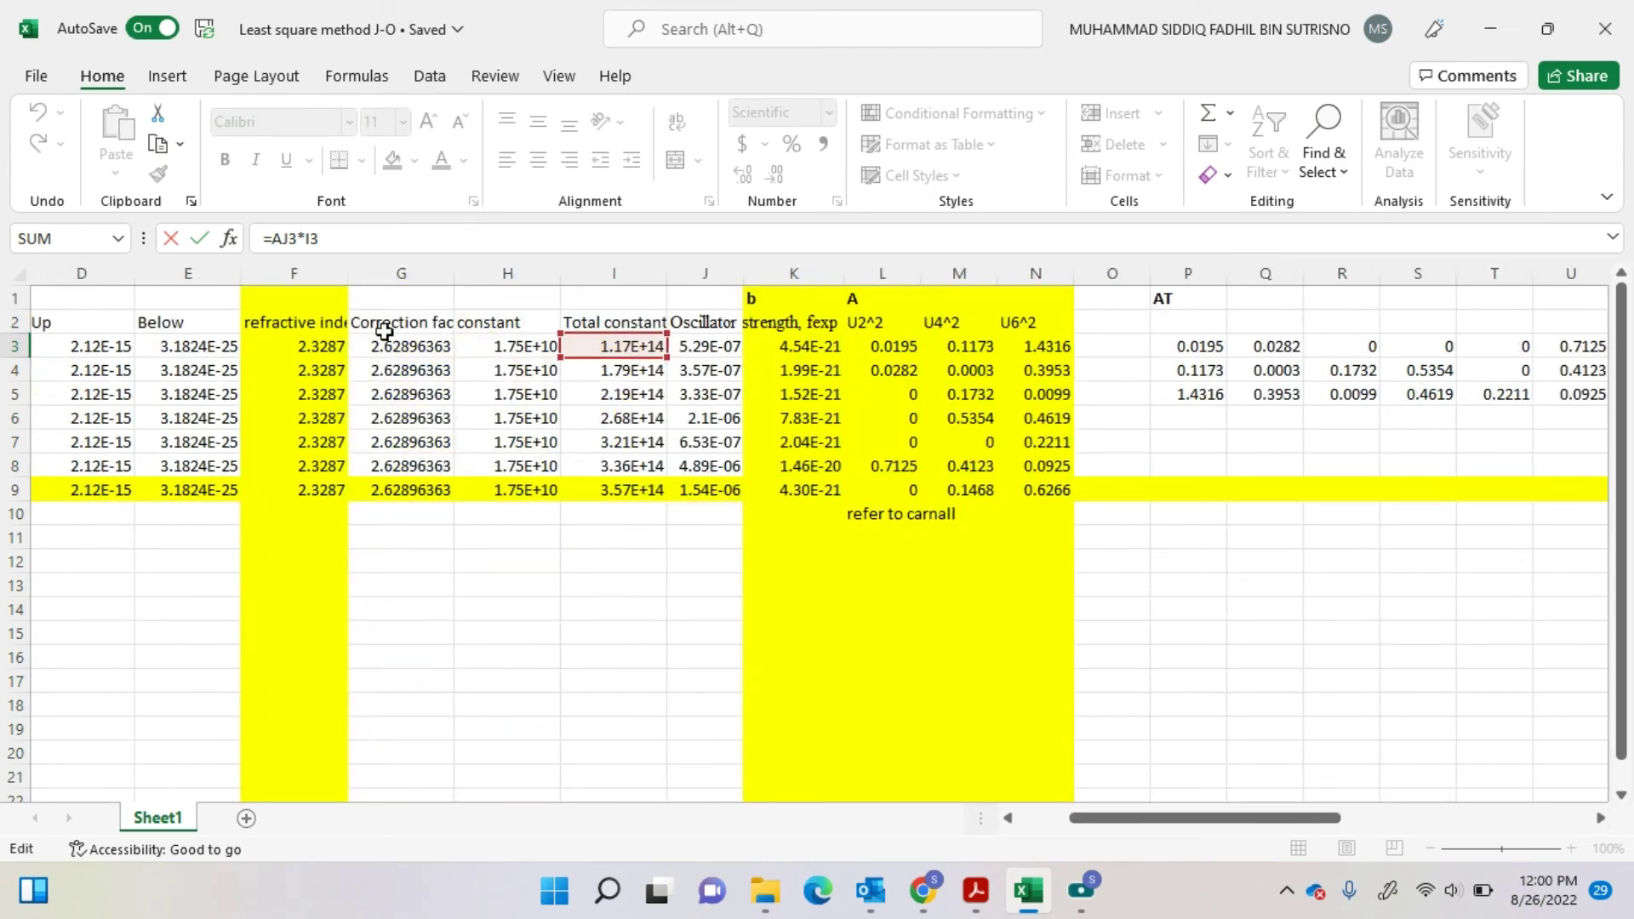
{"action": "left_click", "coordinate": [170, 239]}
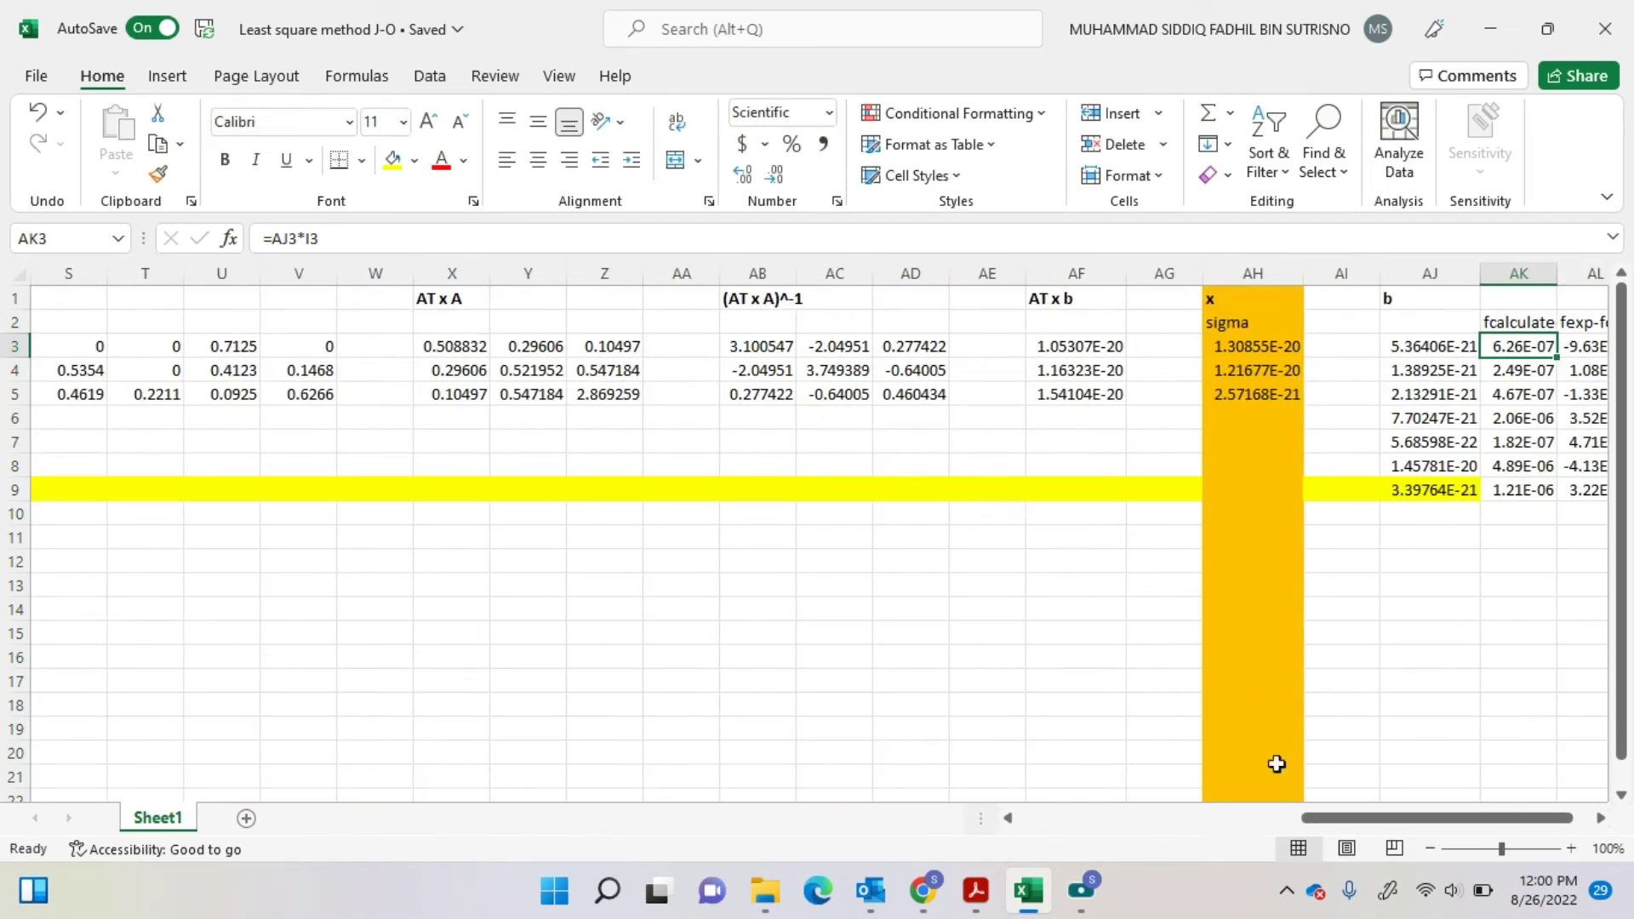
{"action": "left_click_drag", "start_coordinate": [1315, 818], "coordinate": [1074, 818]}
- Label the total-constant column with 'c' in cell I1
{"action": "double_click", "coordinate": [585, 298]}
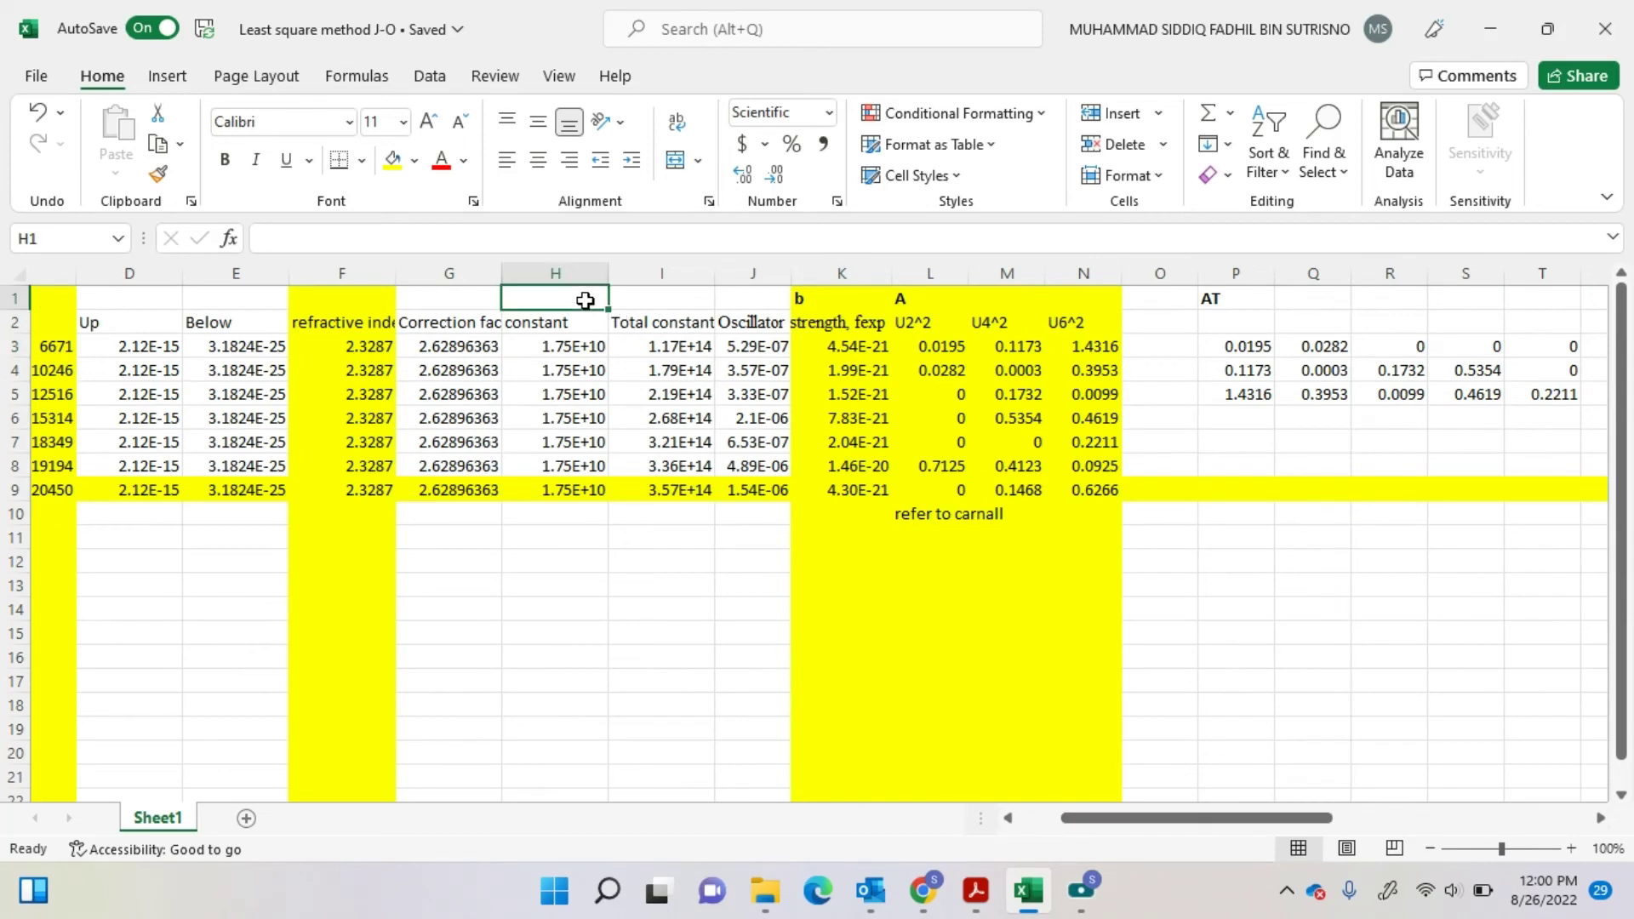
{"action": "left_click", "coordinate": [638, 293]}
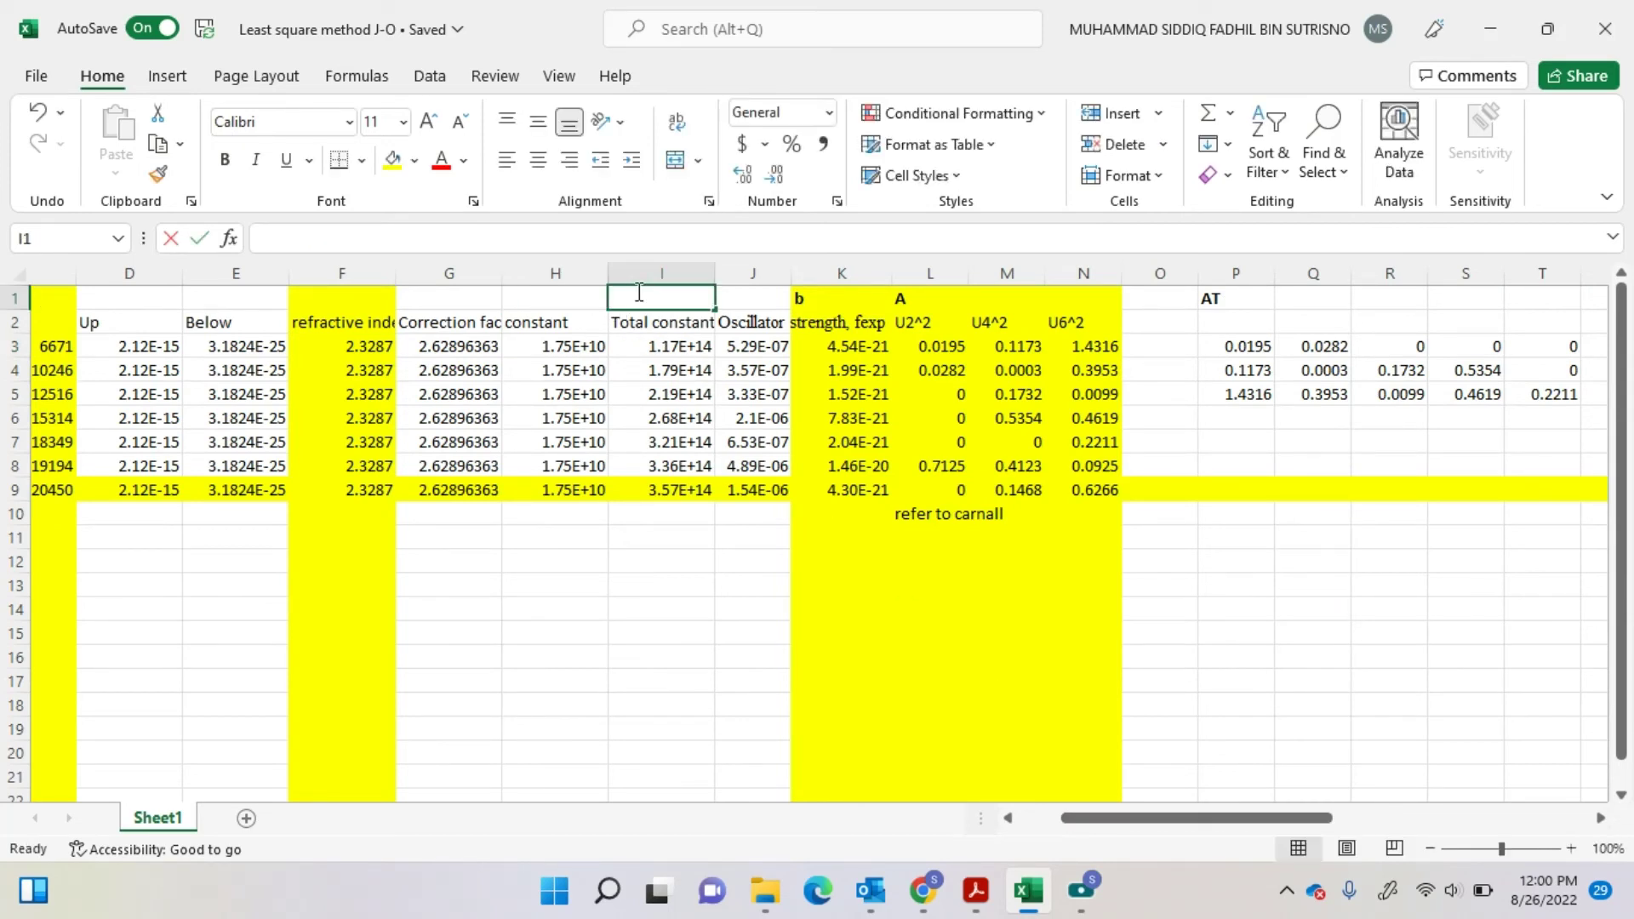
{"action": "type", "text": "c"}
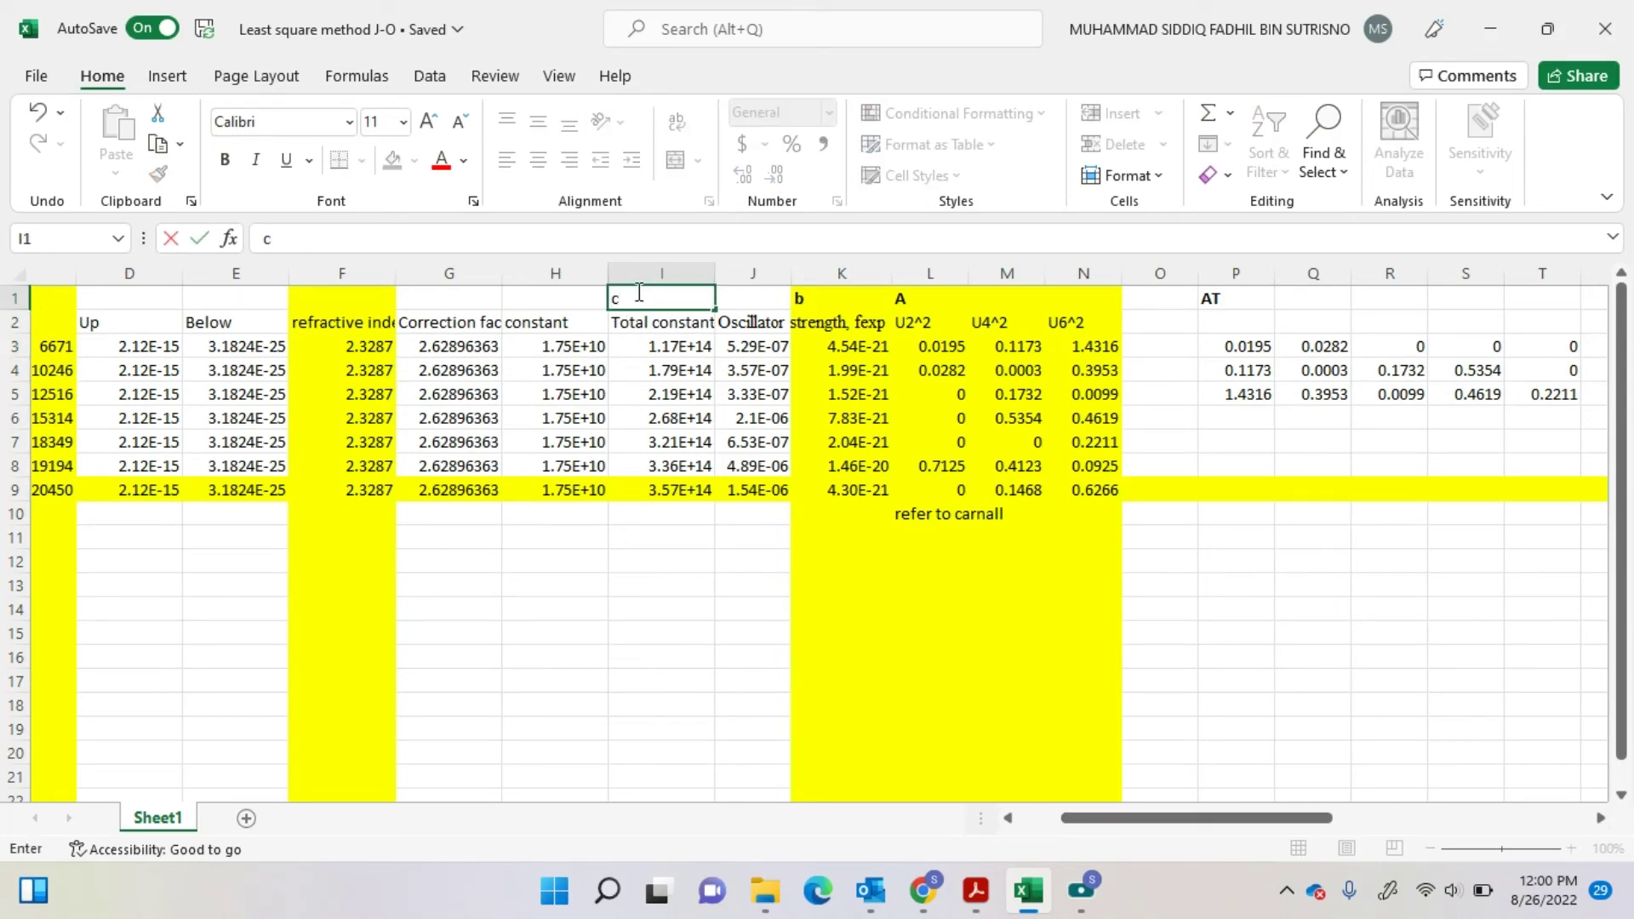
{"action": "left_click", "coordinate": [693, 555]}
- Review the residual formula =J3-AK3 in column AL and the RMS formula in AM3
{"action": "left_click_drag", "start_coordinate": [1112, 818], "coordinate": [1434, 818]}
{"action": "left_click", "coordinate": [1491, 349]}
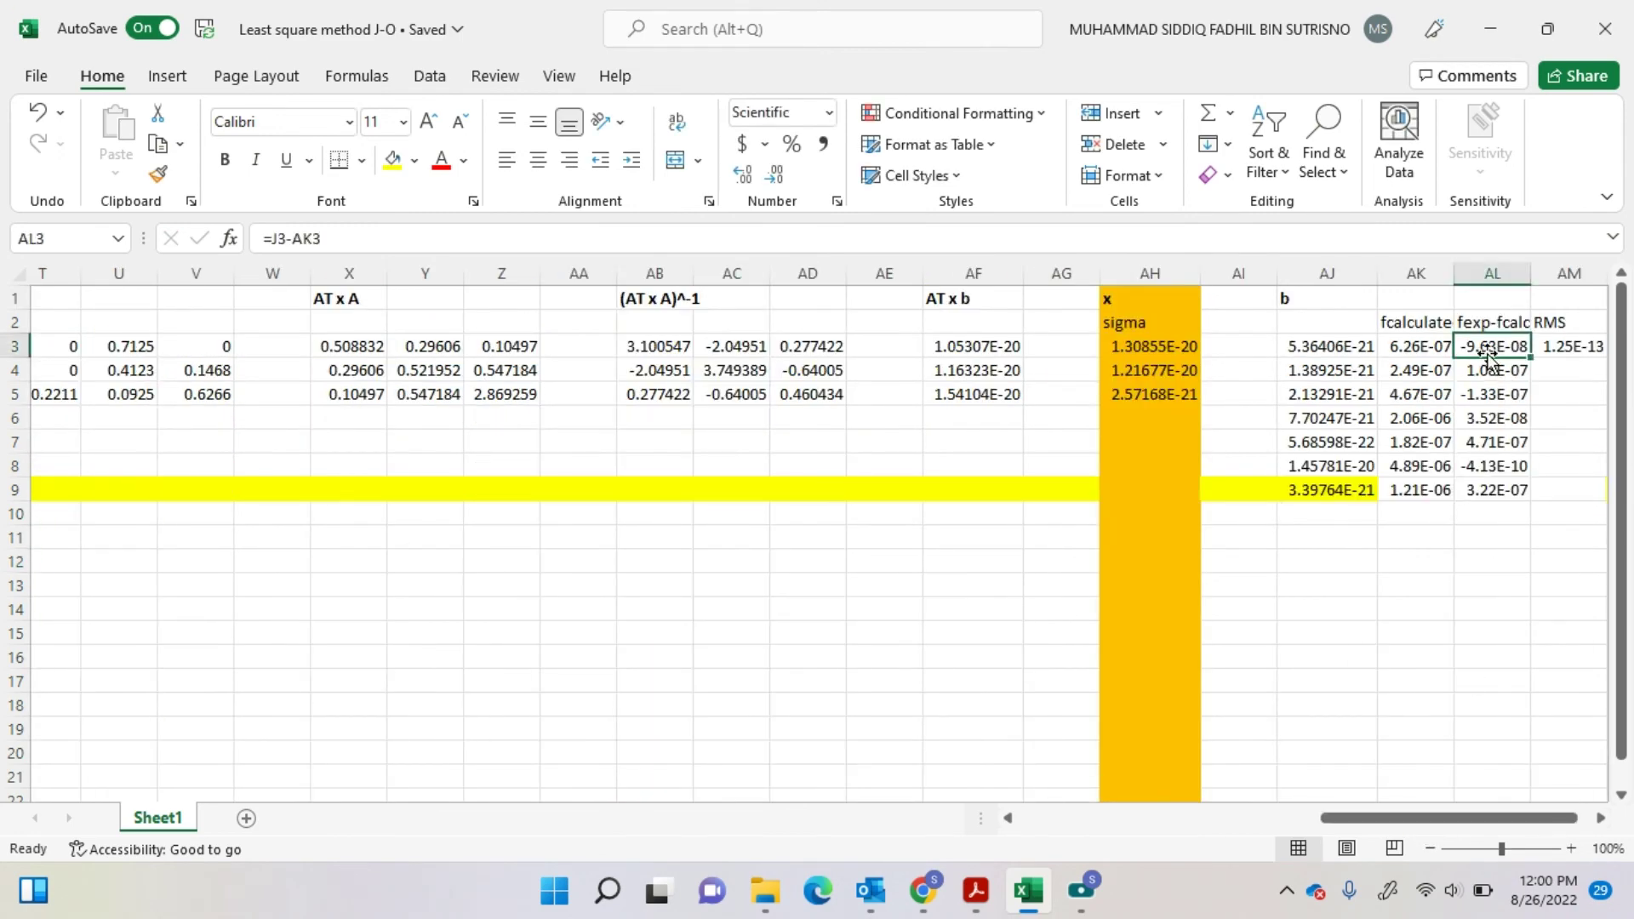
{"action": "key", "text": "ctrl+Down"}
{"action": "double_click", "coordinate": [1497, 349]}
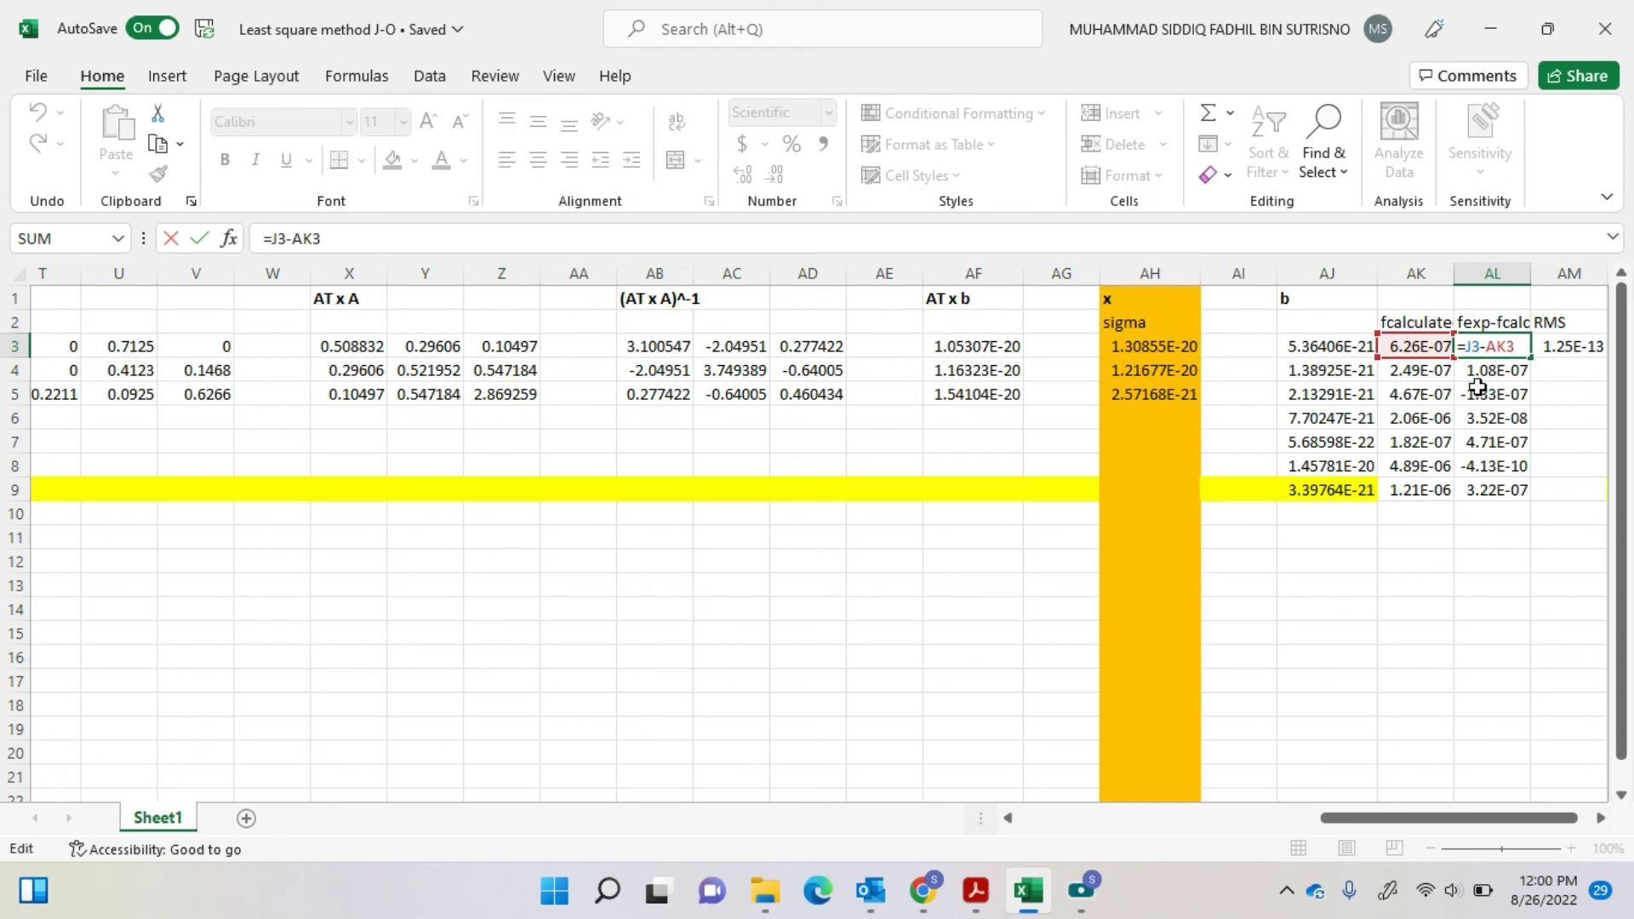
{"action": "left_click", "coordinate": [178, 245]}
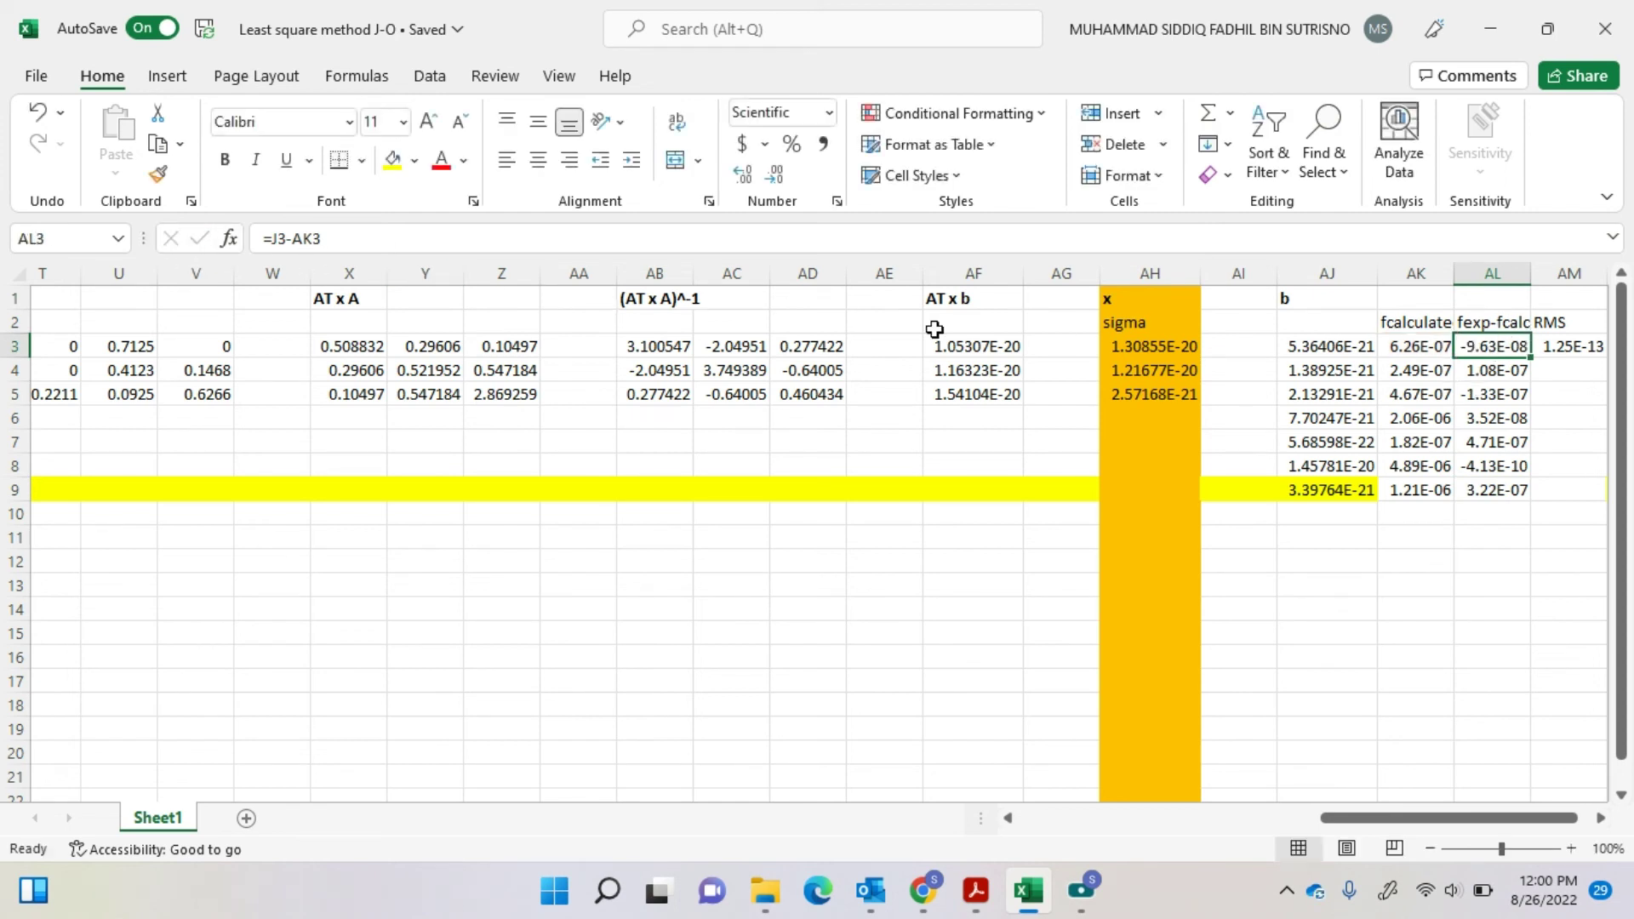
{"action": "left_click", "coordinate": [1563, 347]}
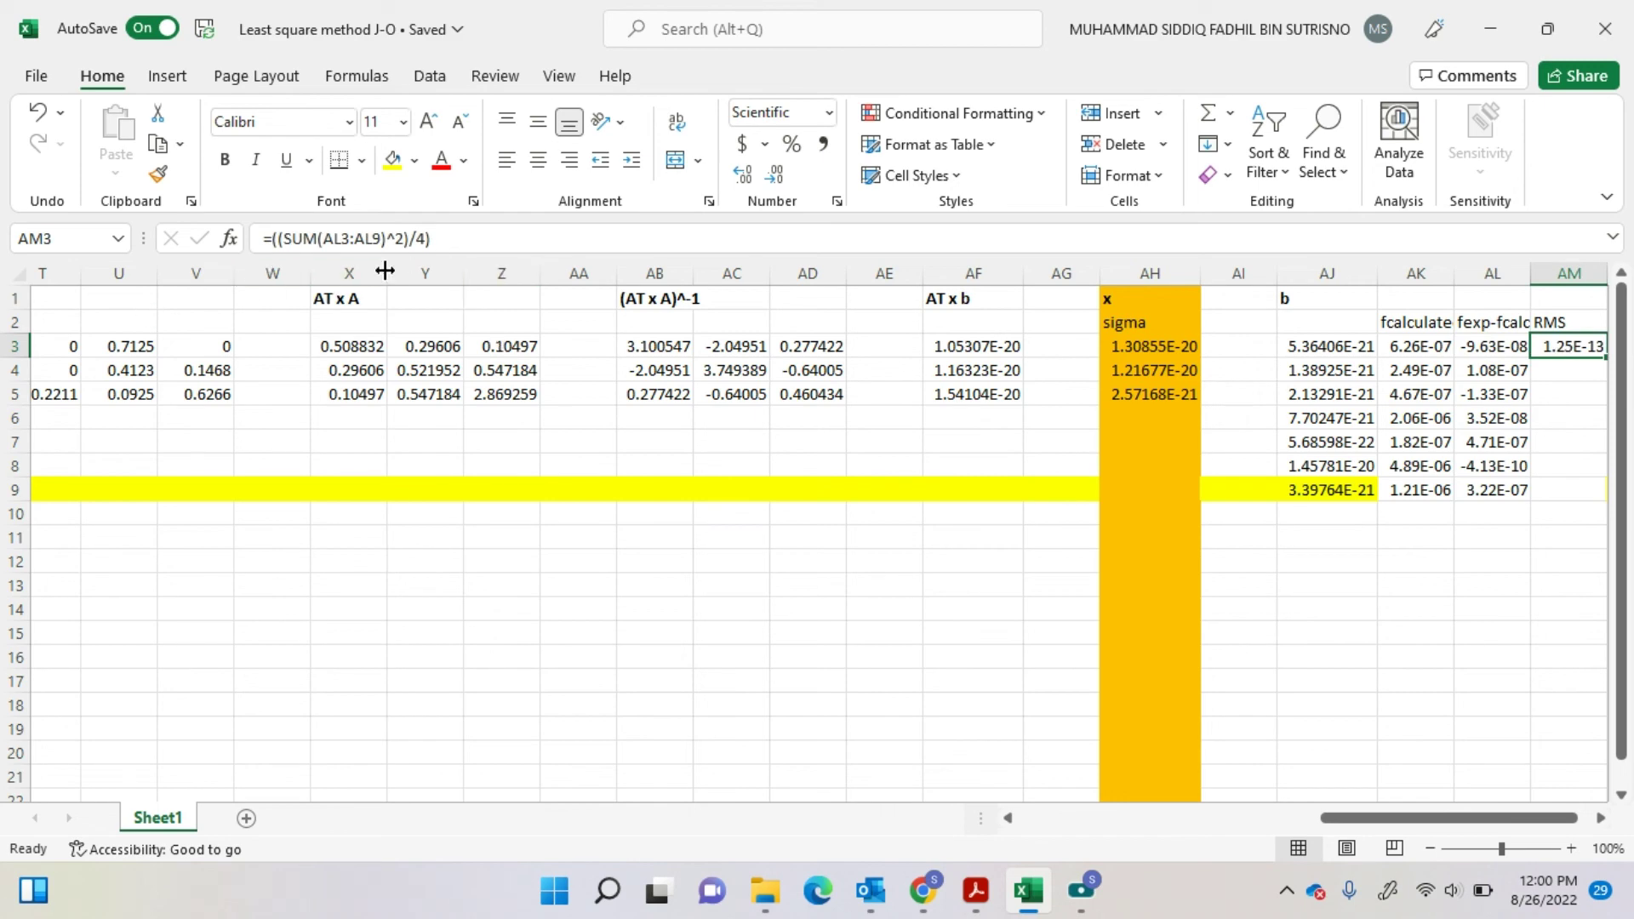
{"action": "left_click", "coordinate": [975, 890]}
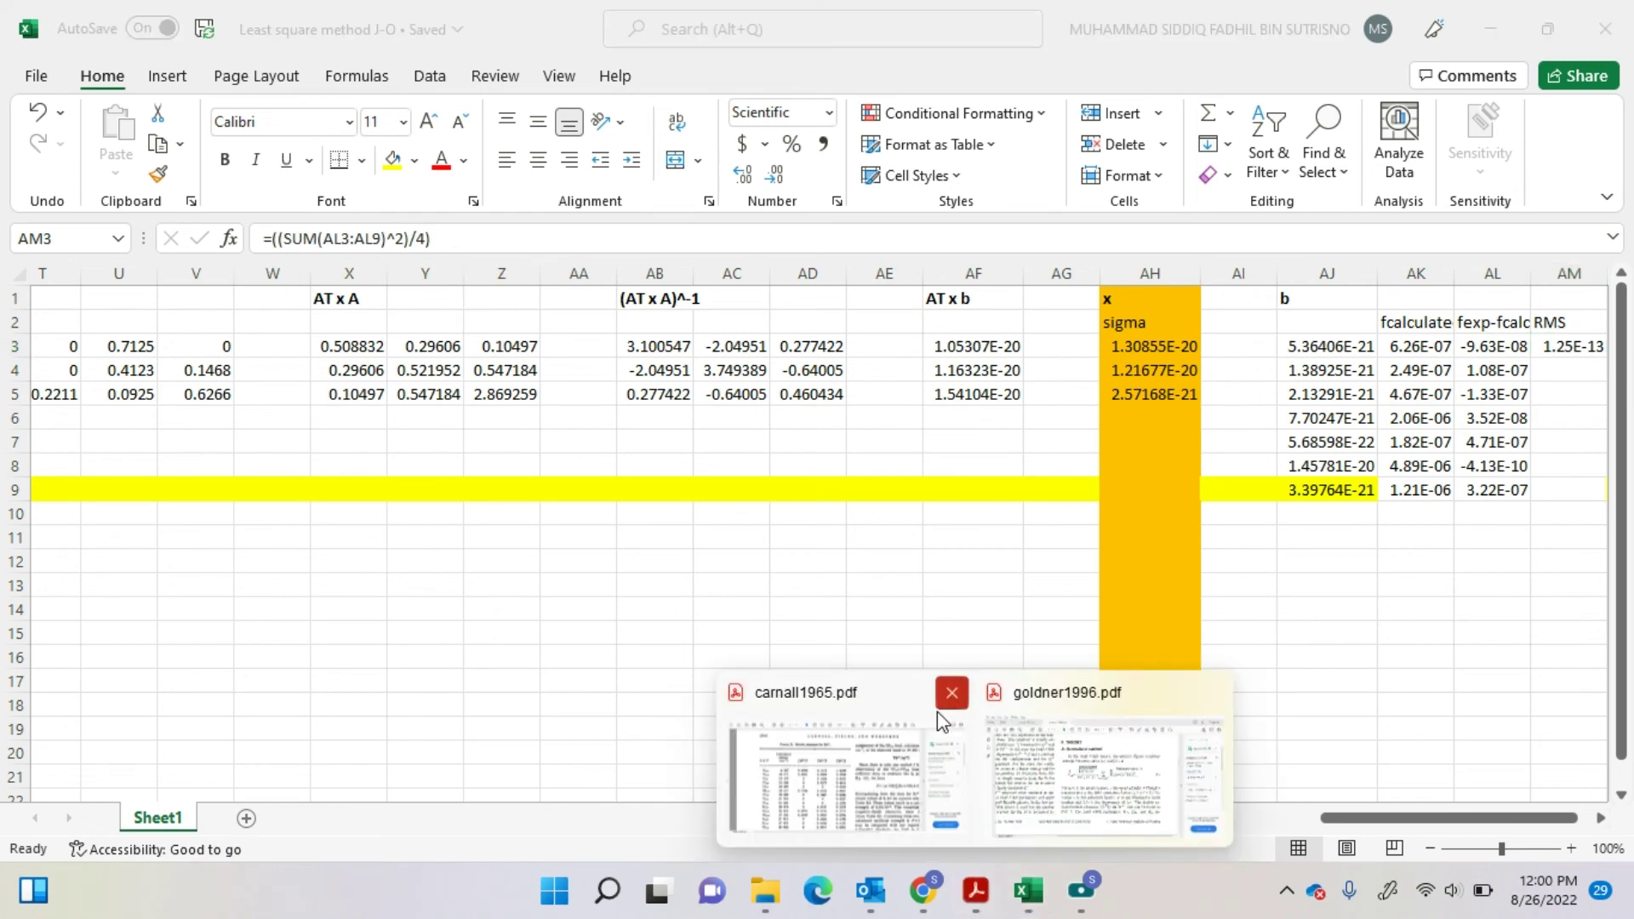
- Show goldner1996.pdf page 3 with equation (2) and the RMS equation (3)
{"action": "left_click", "coordinate": [1015, 761]}
{"action": "scroll", "coordinate": [886, 722], "scroll_direction": "down", "scroll_amount": 5}
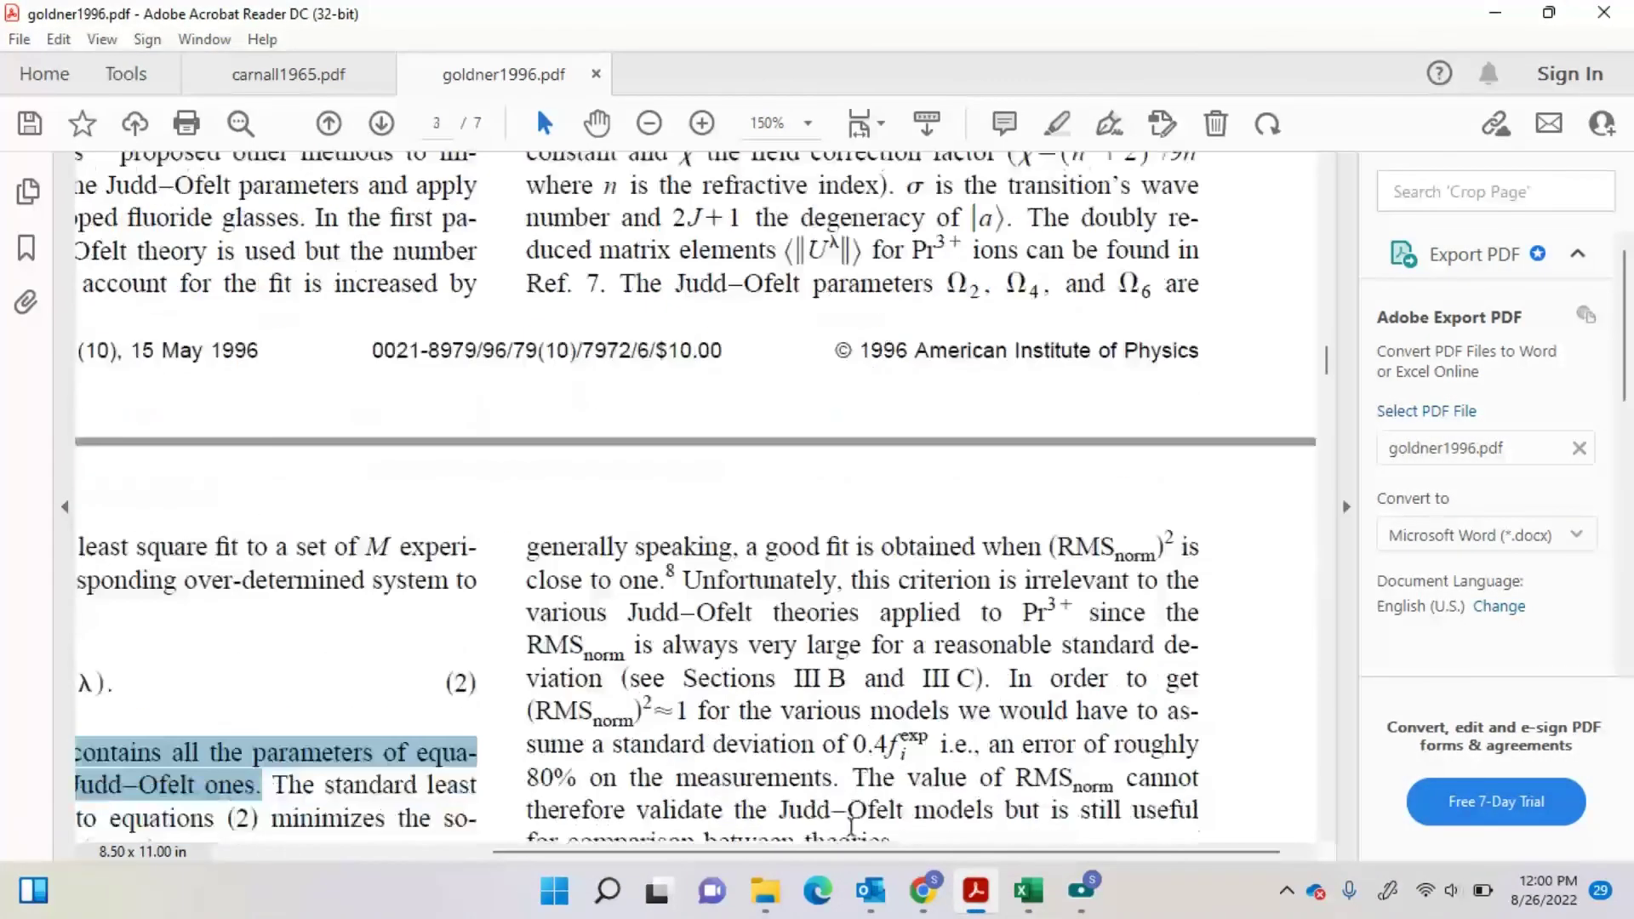
{"action": "scroll", "coordinate": [851, 766], "scroll_direction": "left", "scroll_amount": 5}
{"action": "scroll", "coordinate": [681, 740], "scroll_direction": "down", "scroll_amount": 4}
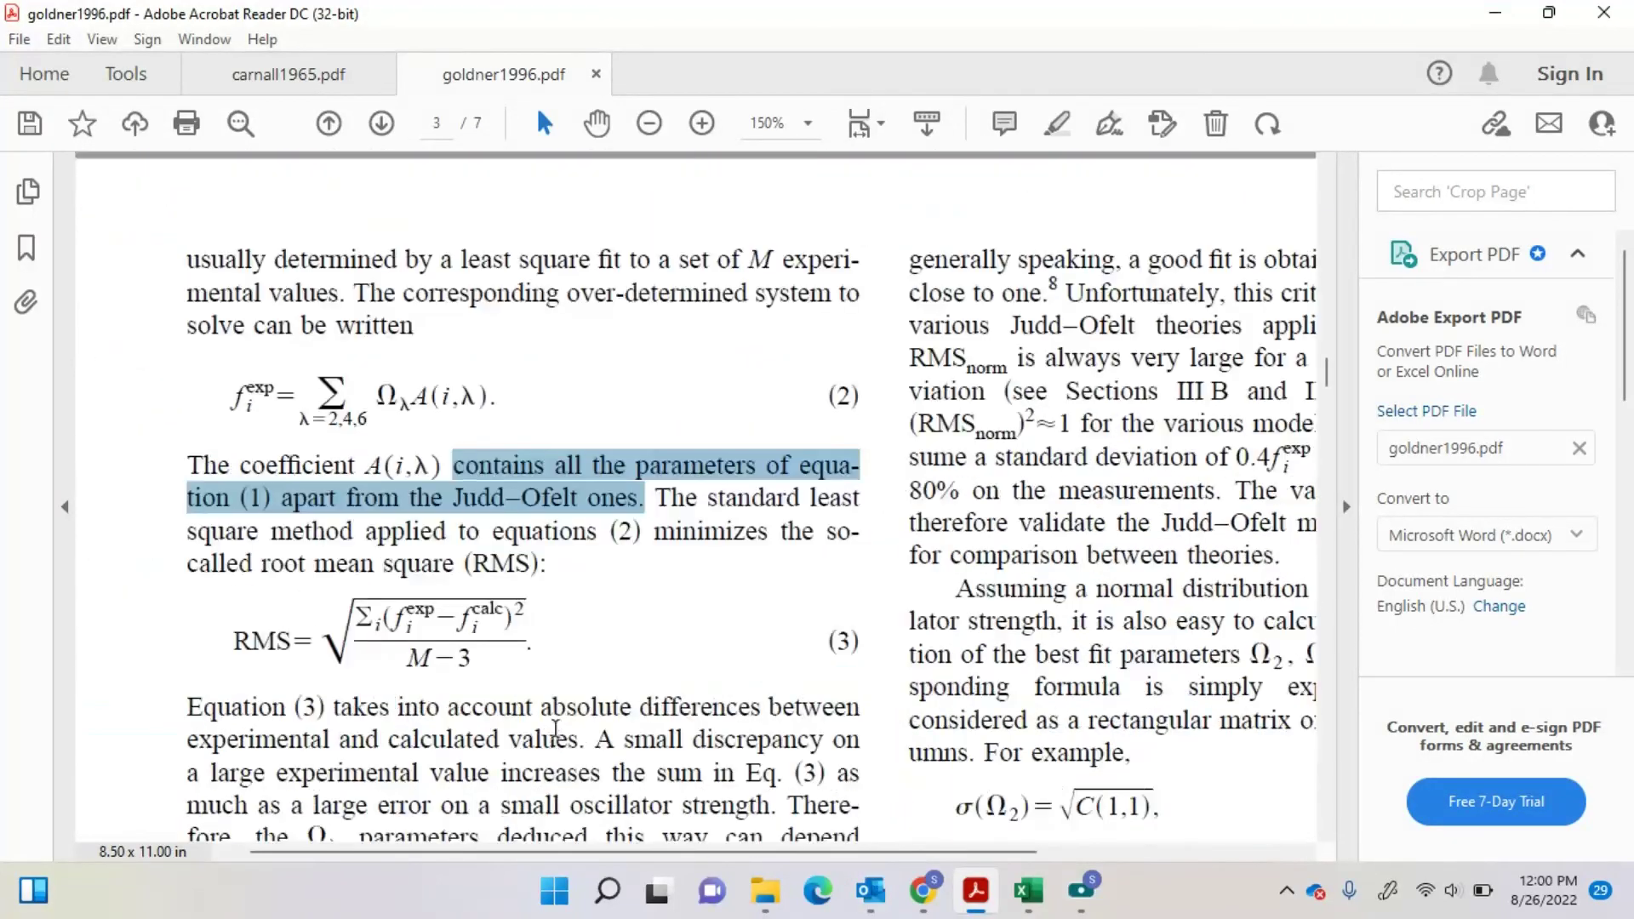
{"action": "scroll", "coordinate": [555, 730], "scroll_direction": "down", "scroll_amount": 1}
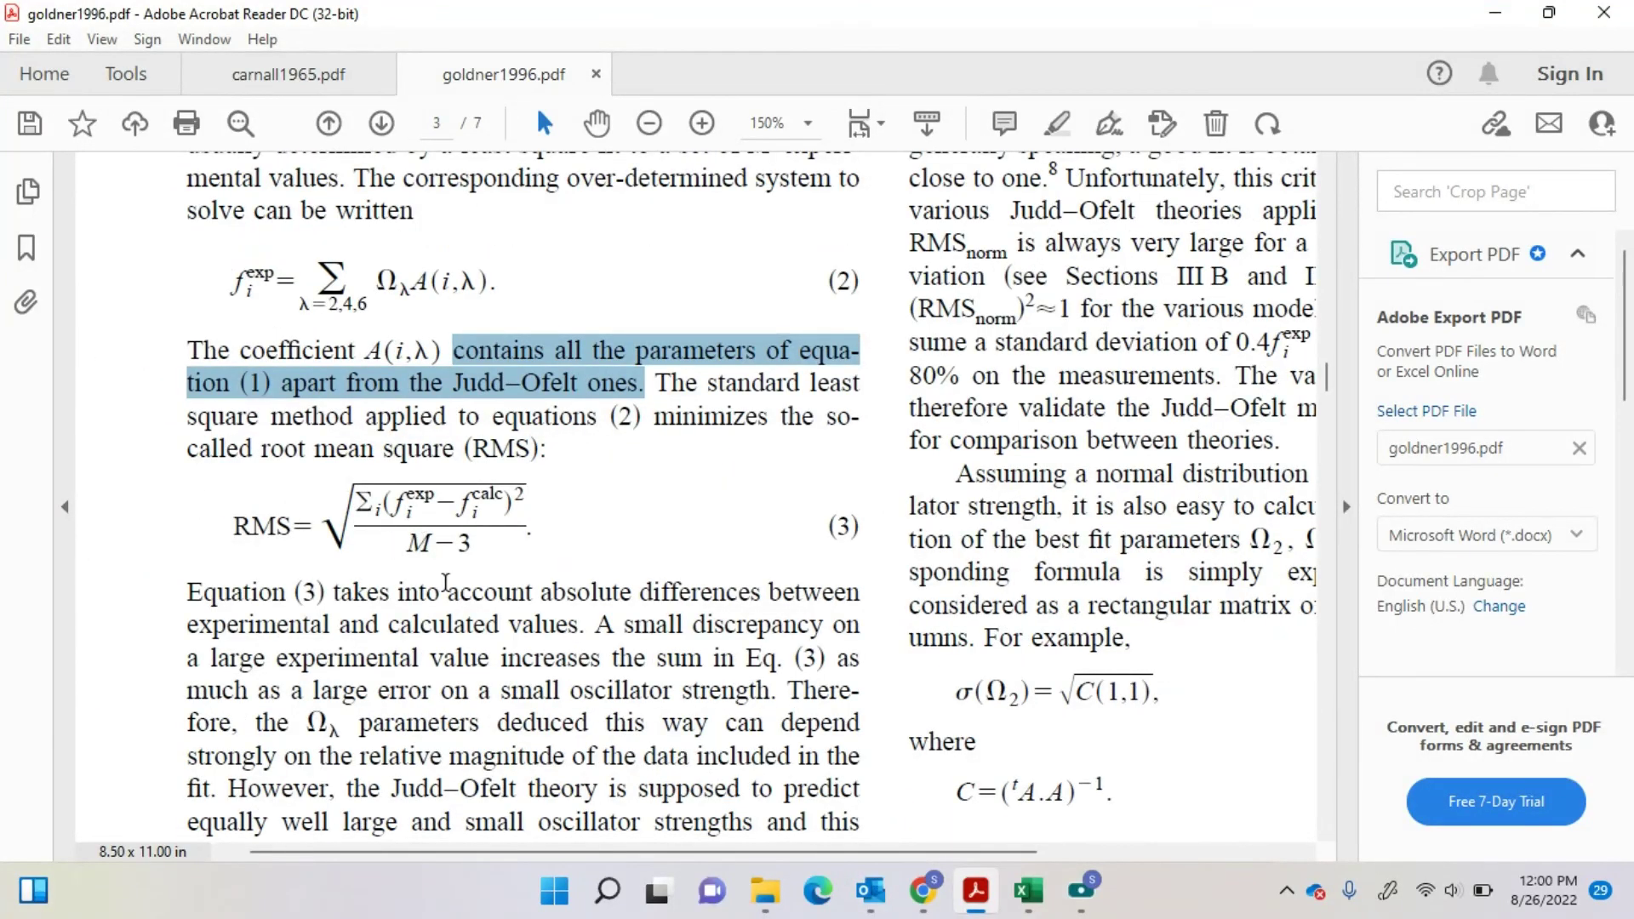
- Minimize Acrobat to bring back the Excel sheet showing the RMS of 1.25E-13
{"action": "left_click", "coordinate": [1489, 22]}
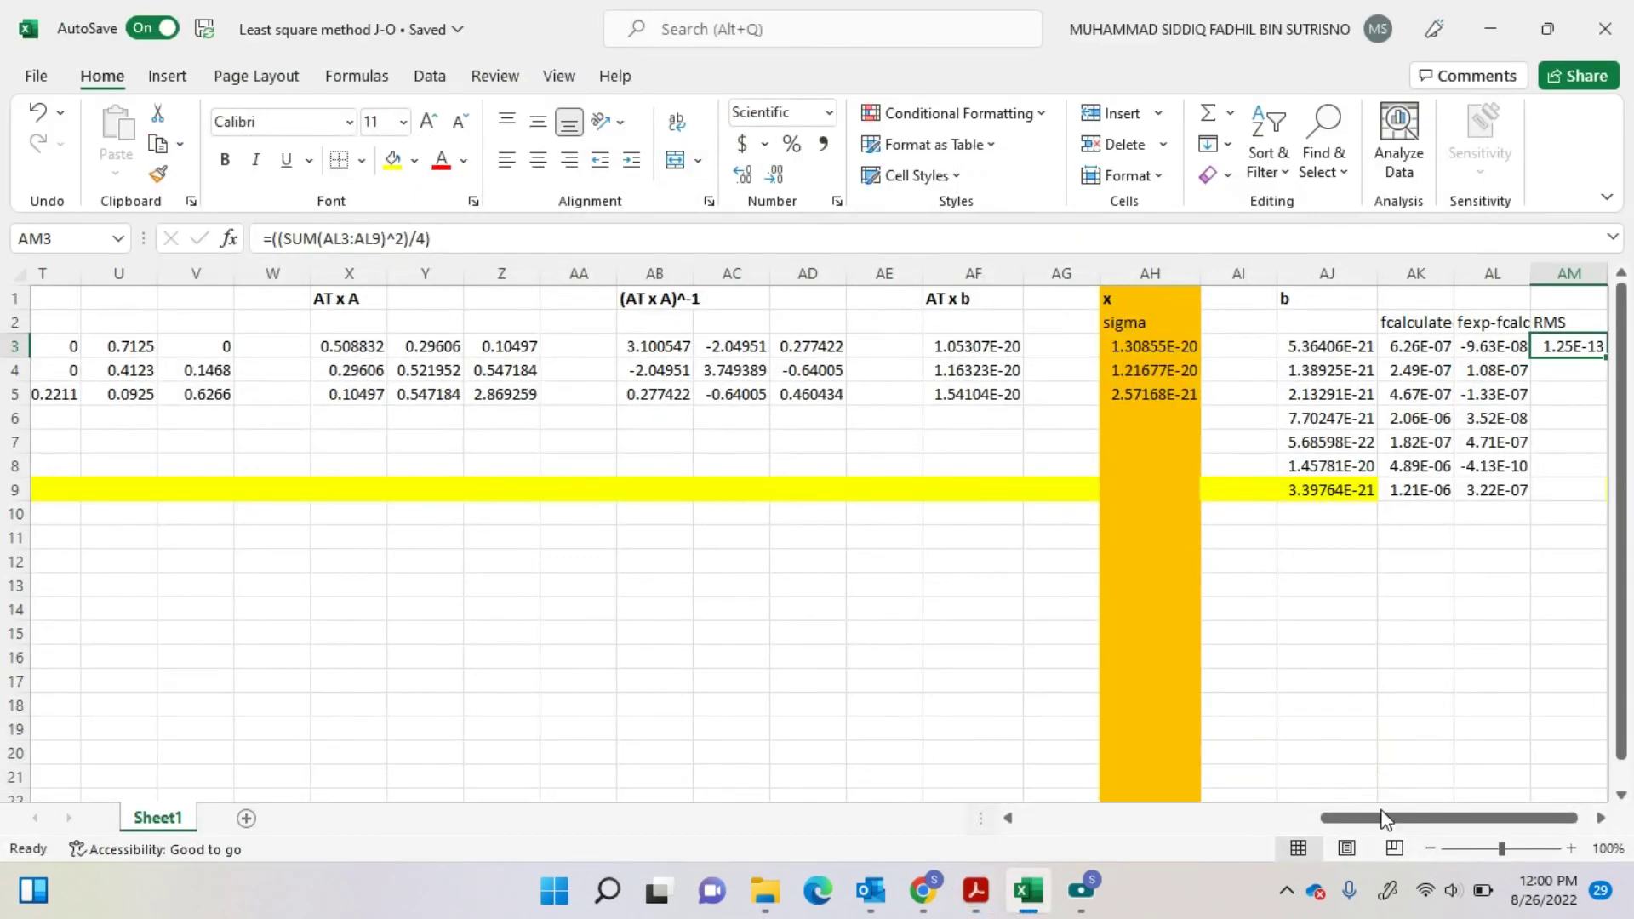
{"action": "left_click_drag", "start_coordinate": [1384, 817], "coordinate": [1392, 817]}
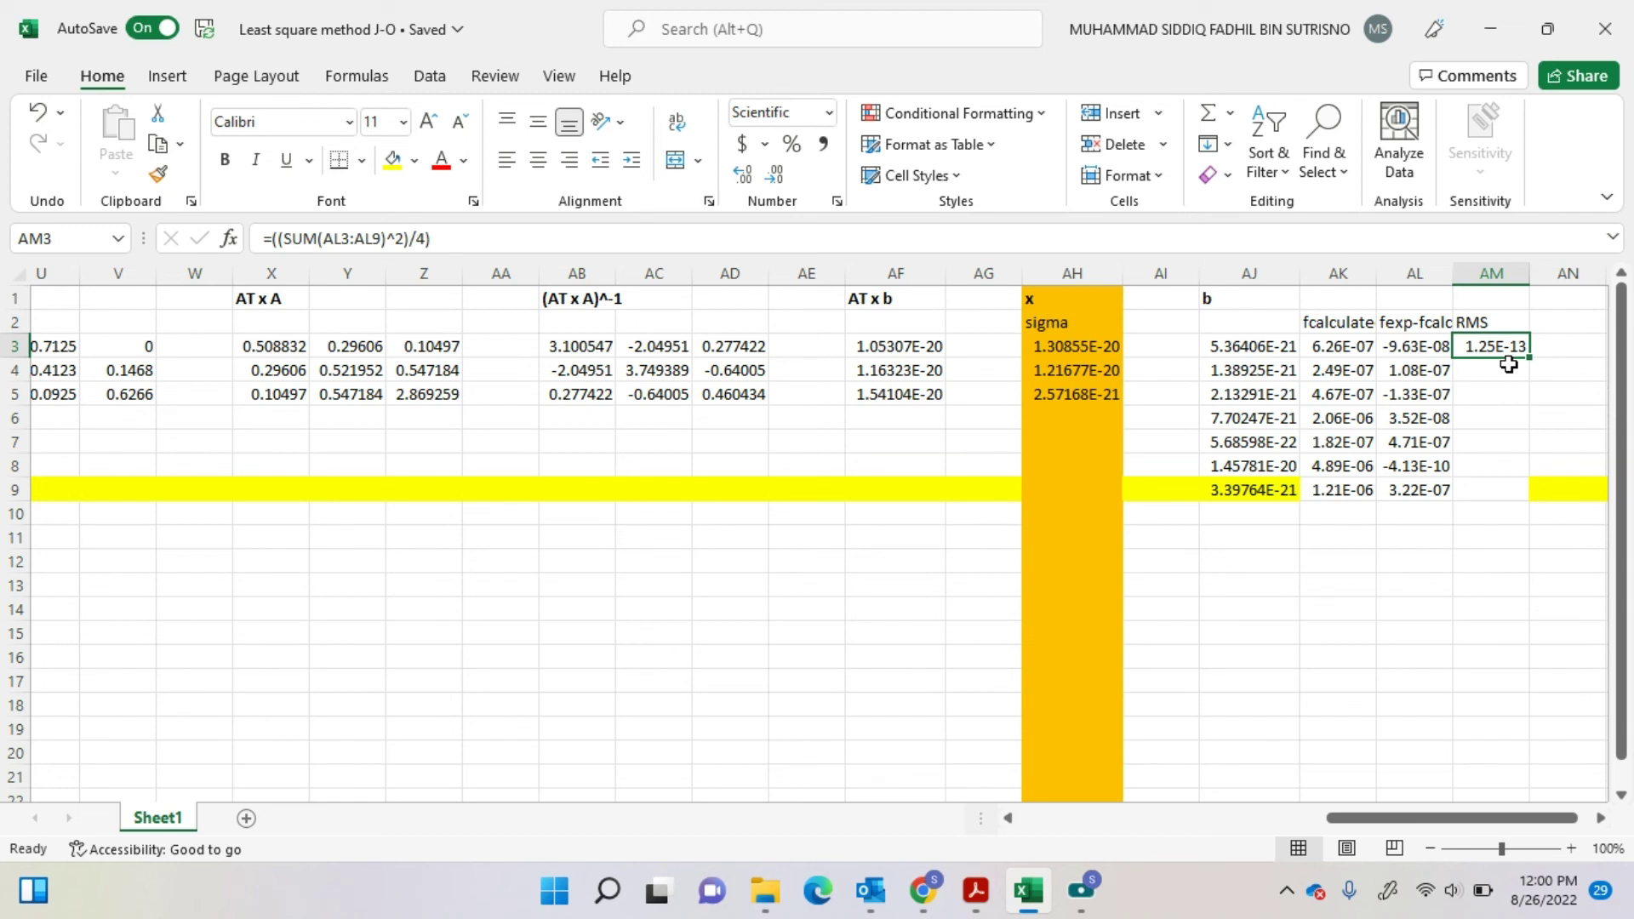
- In Whiteboard, handwrite A = |U|² as the first line
{"action": "mouse_move", "coordinate": [923, 890]}
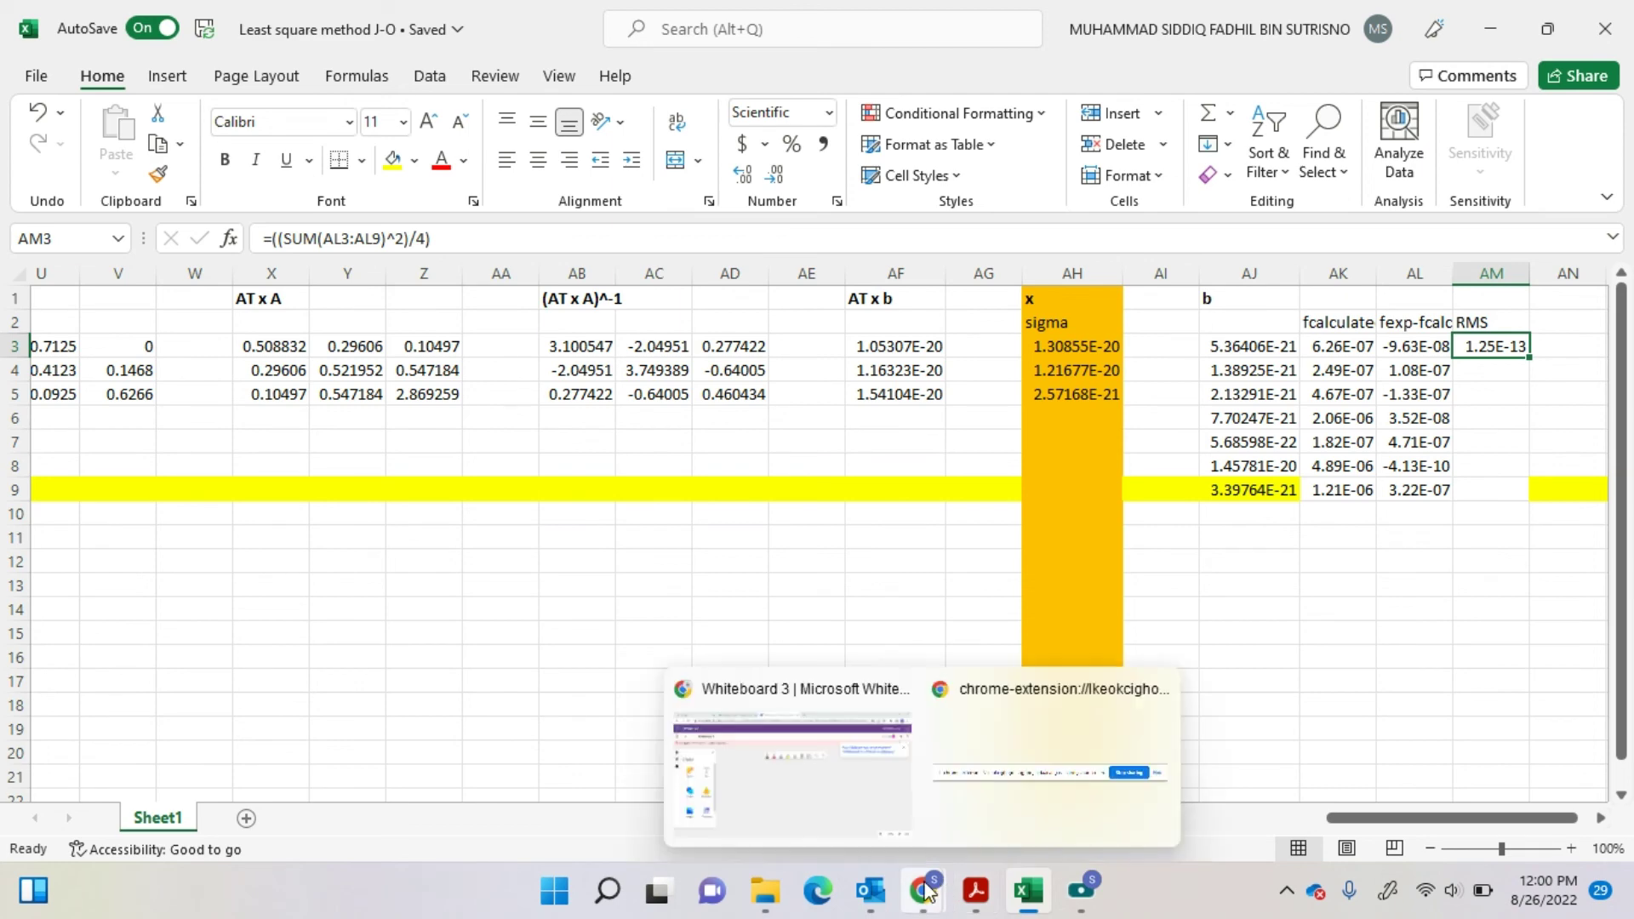
{"action": "left_click", "coordinate": [879, 818]}
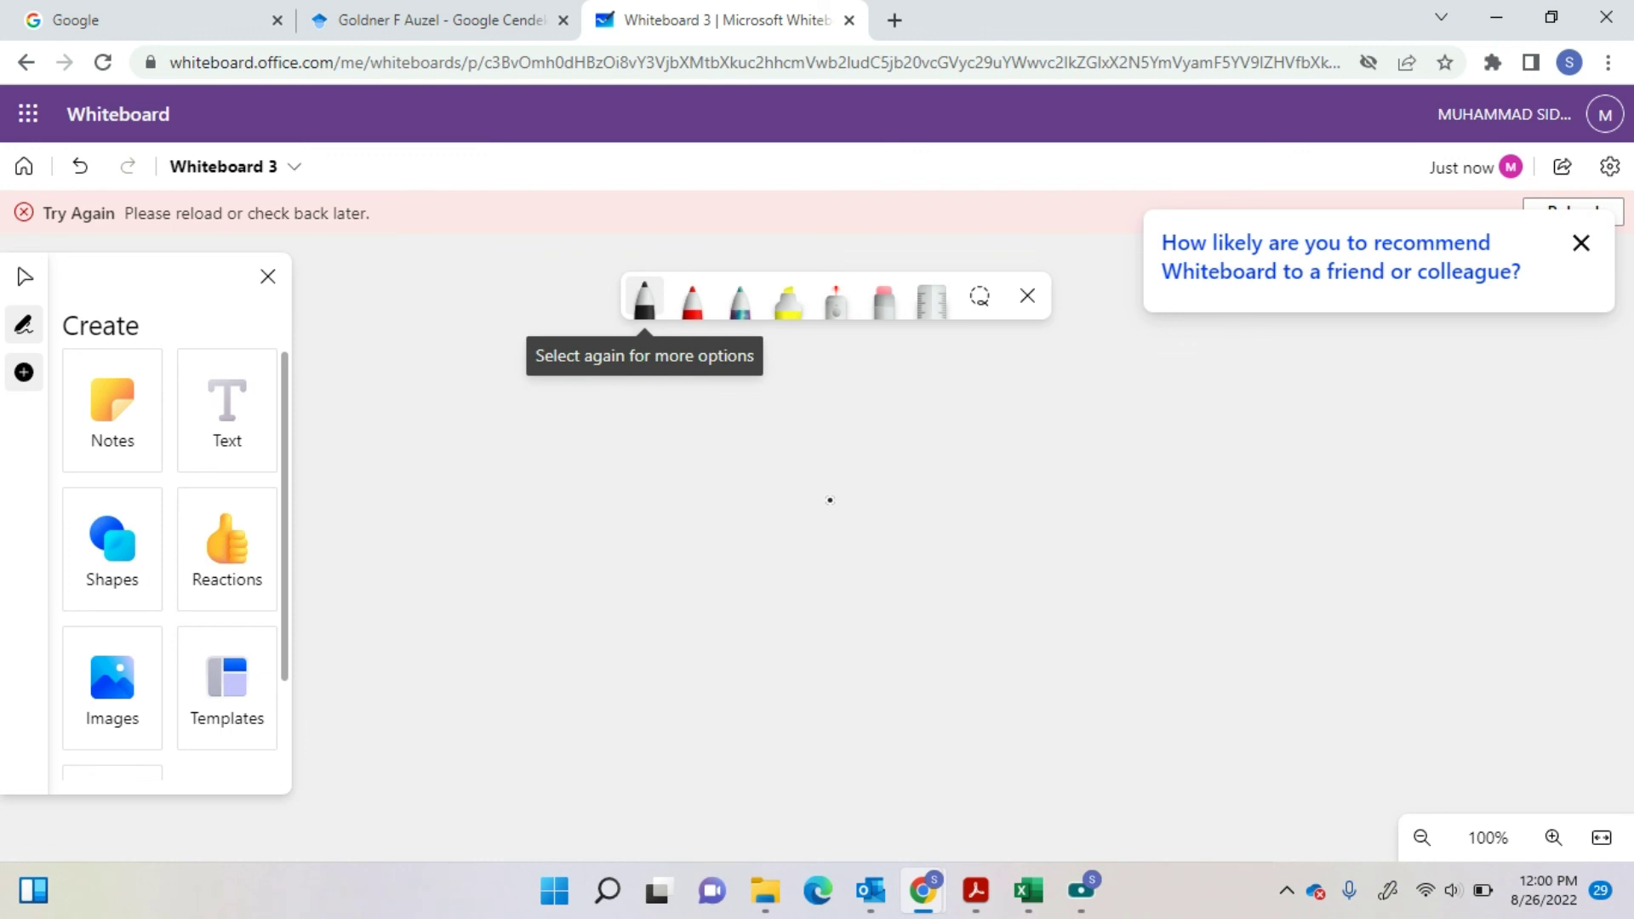
{"action": "mouse_move", "coordinate": [441, 371]}
{"action": "left_mouse_down"}
{"action": "mouse_move", "coordinate": [427, 419]}
{"action": "mouse_move", "coordinate": [468, 423]}
{"action": "left_mouse_up"}
{"action": "left_click_drag", "start_coordinate": [427, 402], "coordinate": [459, 398]}
{"action": "left_click", "coordinate": [507, 393]}
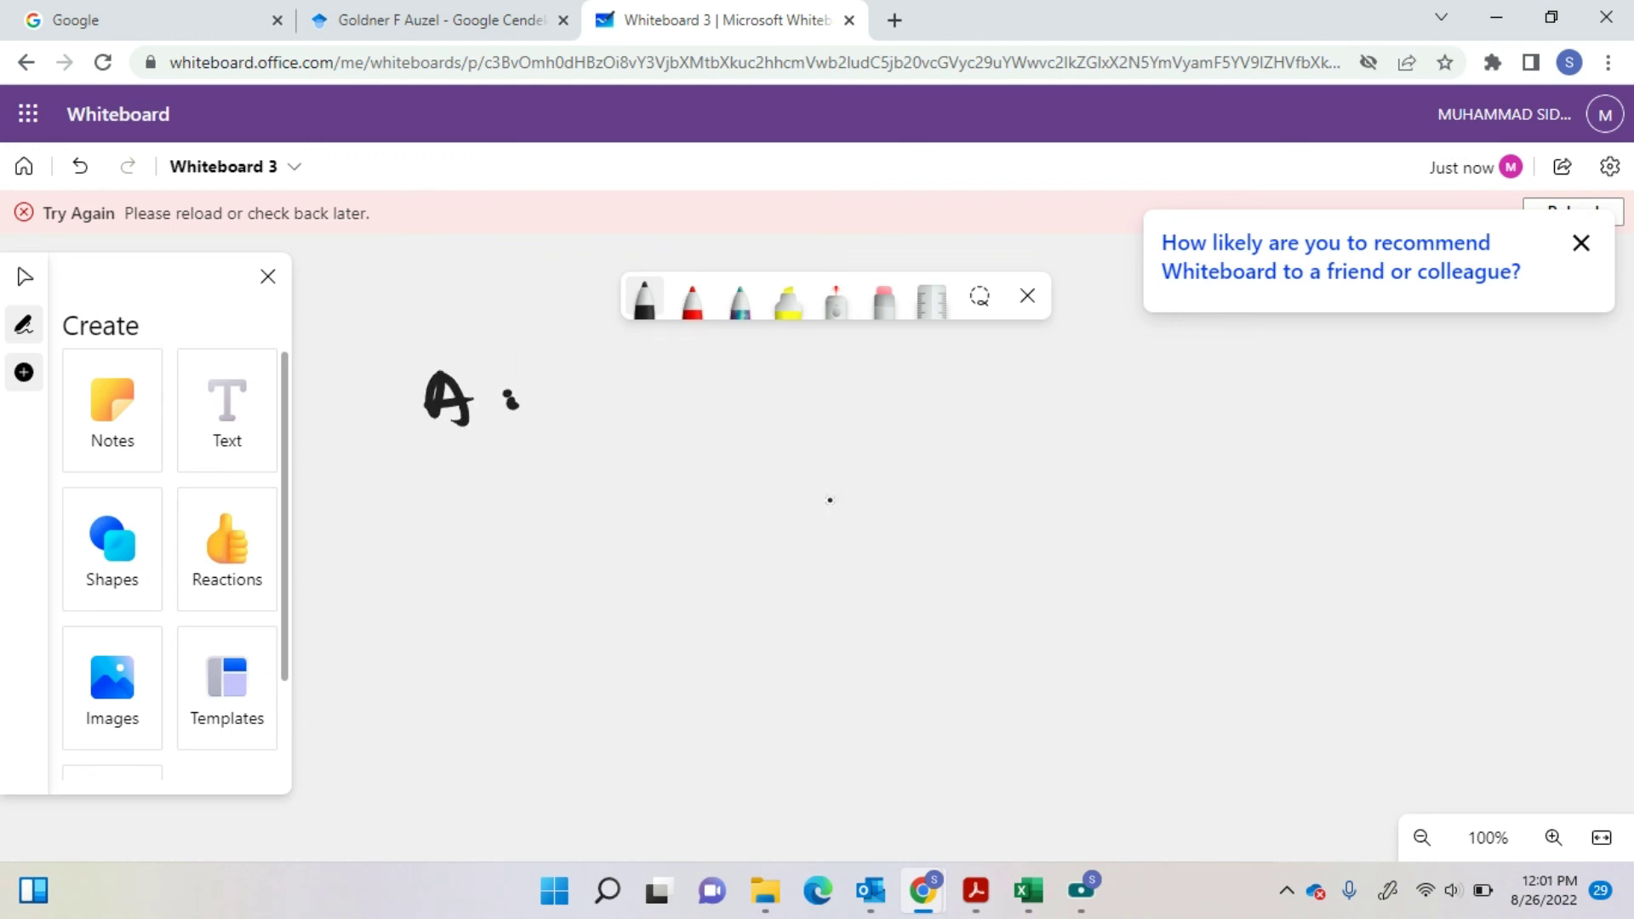
{"action": "mouse_move", "coordinate": [555, 383]}
{"action": "left_mouse_down"}
{"action": "mouse_move", "coordinate": [606, 400]}
{"action": "mouse_move", "coordinate": [647, 359]}
{"action": "mouse_move", "coordinate": [634, 390]}
{"action": "mouse_move", "coordinate": [542, 423]}
{"action": "left_mouse_up"}
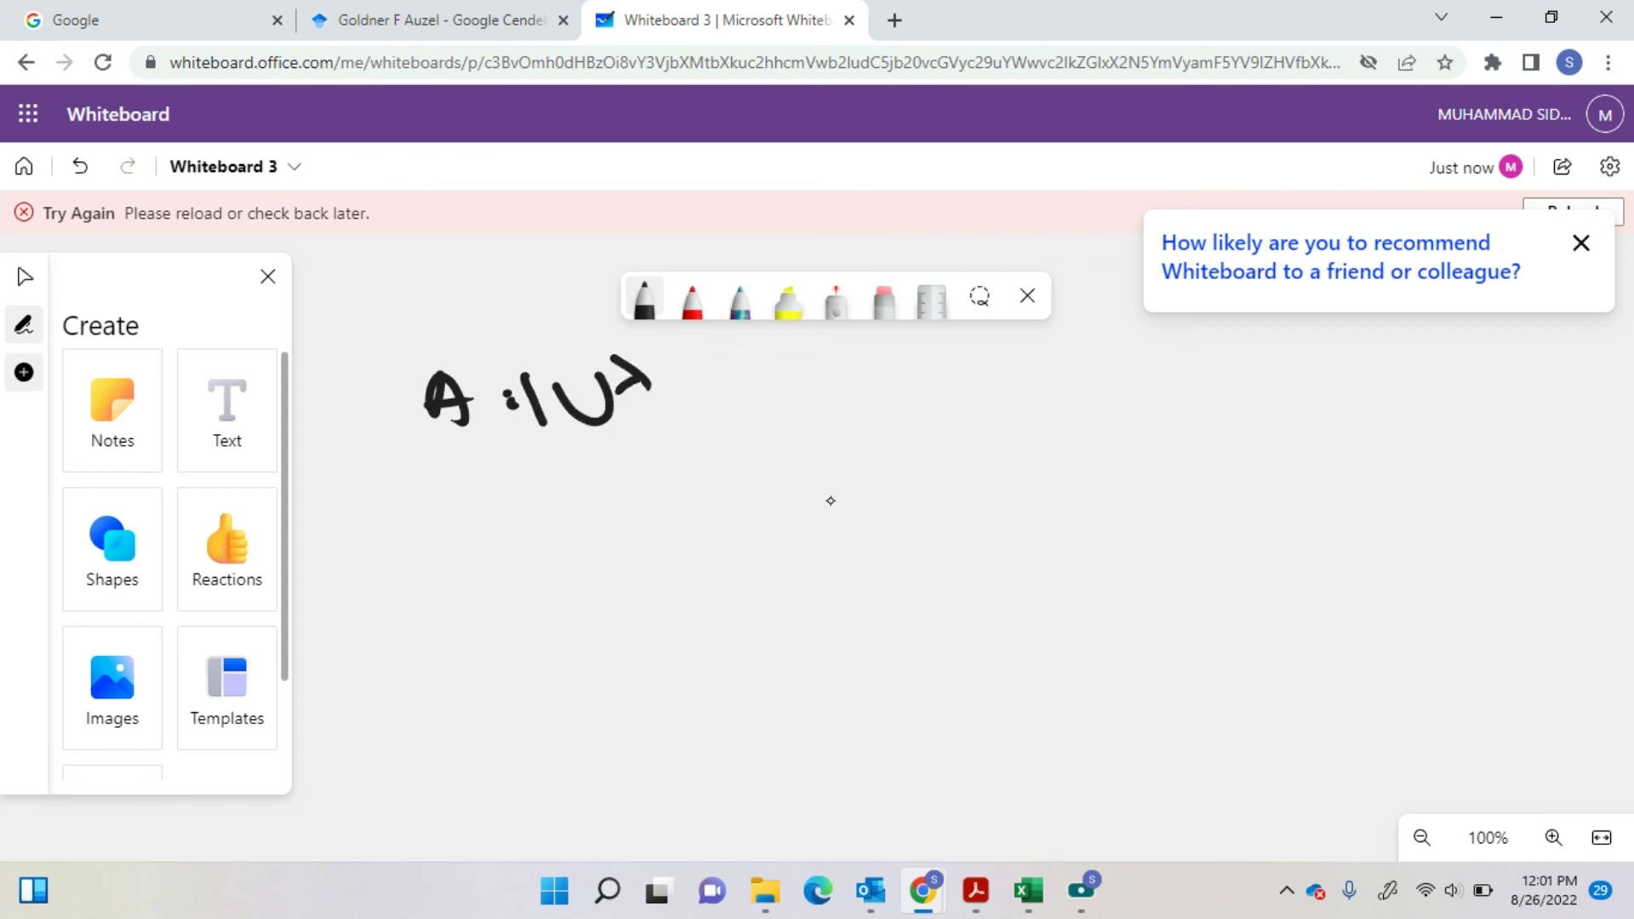
{"action": "mouse_move", "coordinate": [724, 358]}
{"action": "left_mouse_down"}
{"action": "mouse_move", "coordinate": [719, 416]}
{"action": "mouse_move", "coordinate": [732, 374]}
{"action": "left_mouse_up"}
{"action": "left_click_drag", "start_coordinate": [532, 390], "coordinate": [549, 431]}
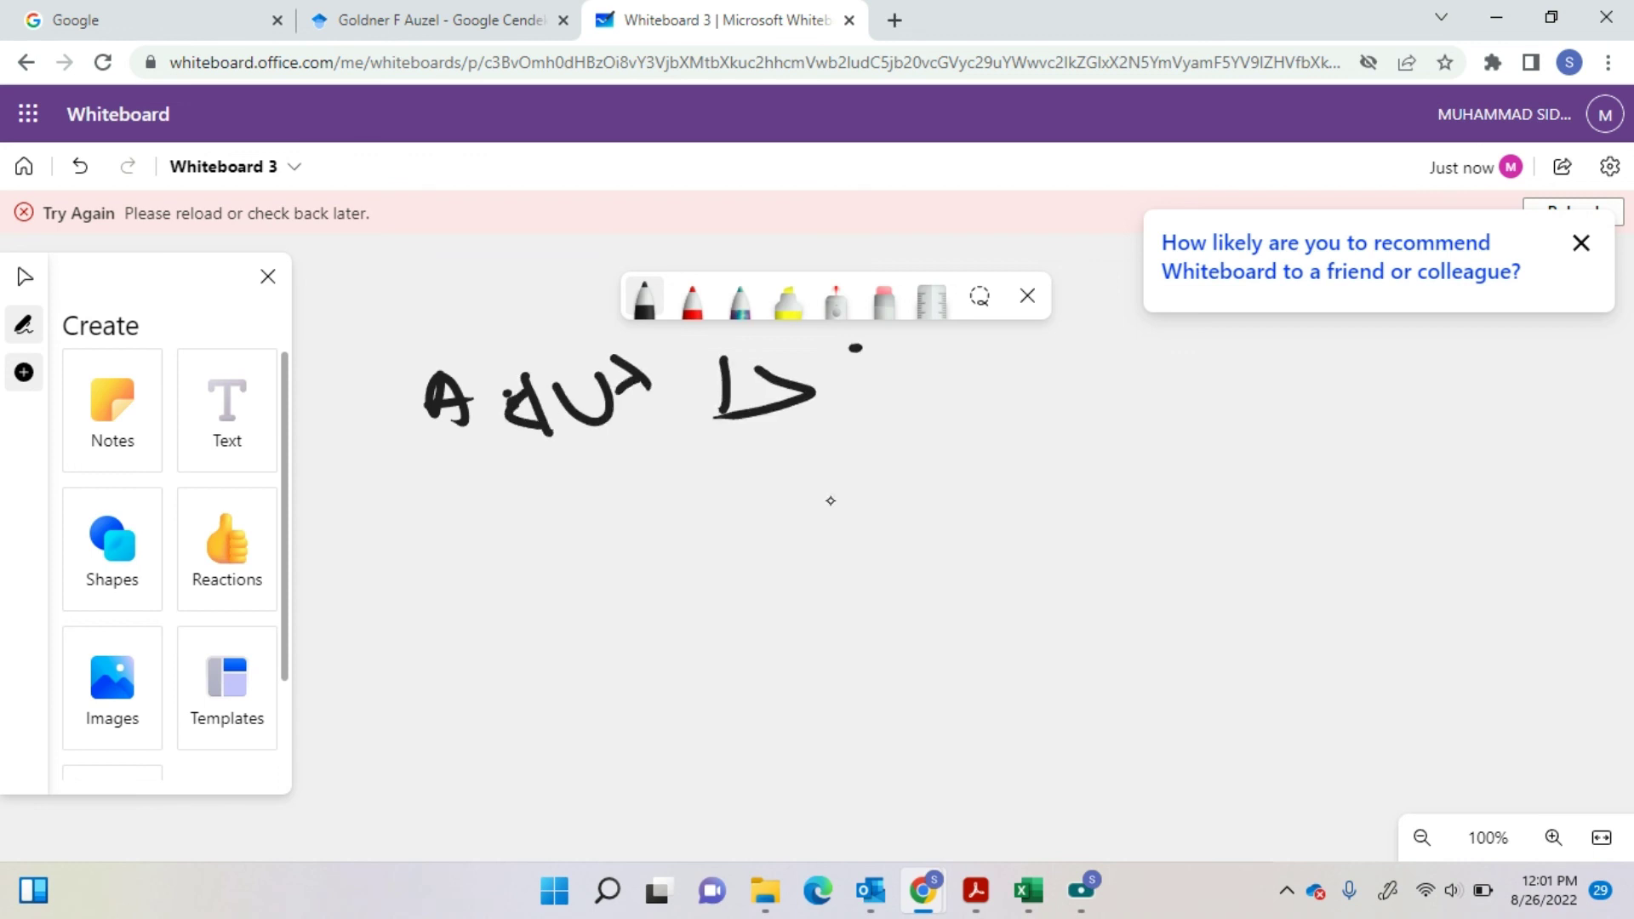
{"action": "left_click_drag", "start_coordinate": [851, 348], "coordinate": [893, 364]}
- Handwrite x = Ω and b = fcalc on the next two lines
{"action": "left_click_drag", "start_coordinate": [776, 359], "coordinate": [801, 396]}
{"action": "mouse_move", "coordinate": [440, 478]}
{"action": "left_mouse_down"}
{"action": "mouse_move", "coordinate": [468, 474]}
{"action": "mouse_move", "coordinate": [481, 498]}
{"action": "mouse_move", "coordinate": [649, 489]}
{"action": "left_mouse_up"}
{"action": "left_click", "coordinate": [512, 480]}
{"action": "left_click", "coordinate": [512, 491]}
{"action": "mouse_move", "coordinate": [447, 545]}
{"action": "left_mouse_down"}
{"action": "mouse_move", "coordinate": [460, 579]}
{"action": "mouse_move", "coordinate": [508, 555]}
{"action": "left_mouse_up"}
{"action": "mouse_move", "coordinate": [552, 523]}
{"action": "left_mouse_down"}
{"action": "mouse_move", "coordinate": [515, 585]}
{"action": "mouse_move", "coordinate": [572, 560]}
{"action": "left_mouse_up"}
{"action": "mouse_move", "coordinate": [609, 553]}
{"action": "left_mouse_down"}
{"action": "mouse_move", "coordinate": [587, 575]}
{"action": "mouse_move", "coordinate": [693, 572]}
{"action": "left_mouse_up"}
{"action": "left_click", "coordinate": [675, 555]}
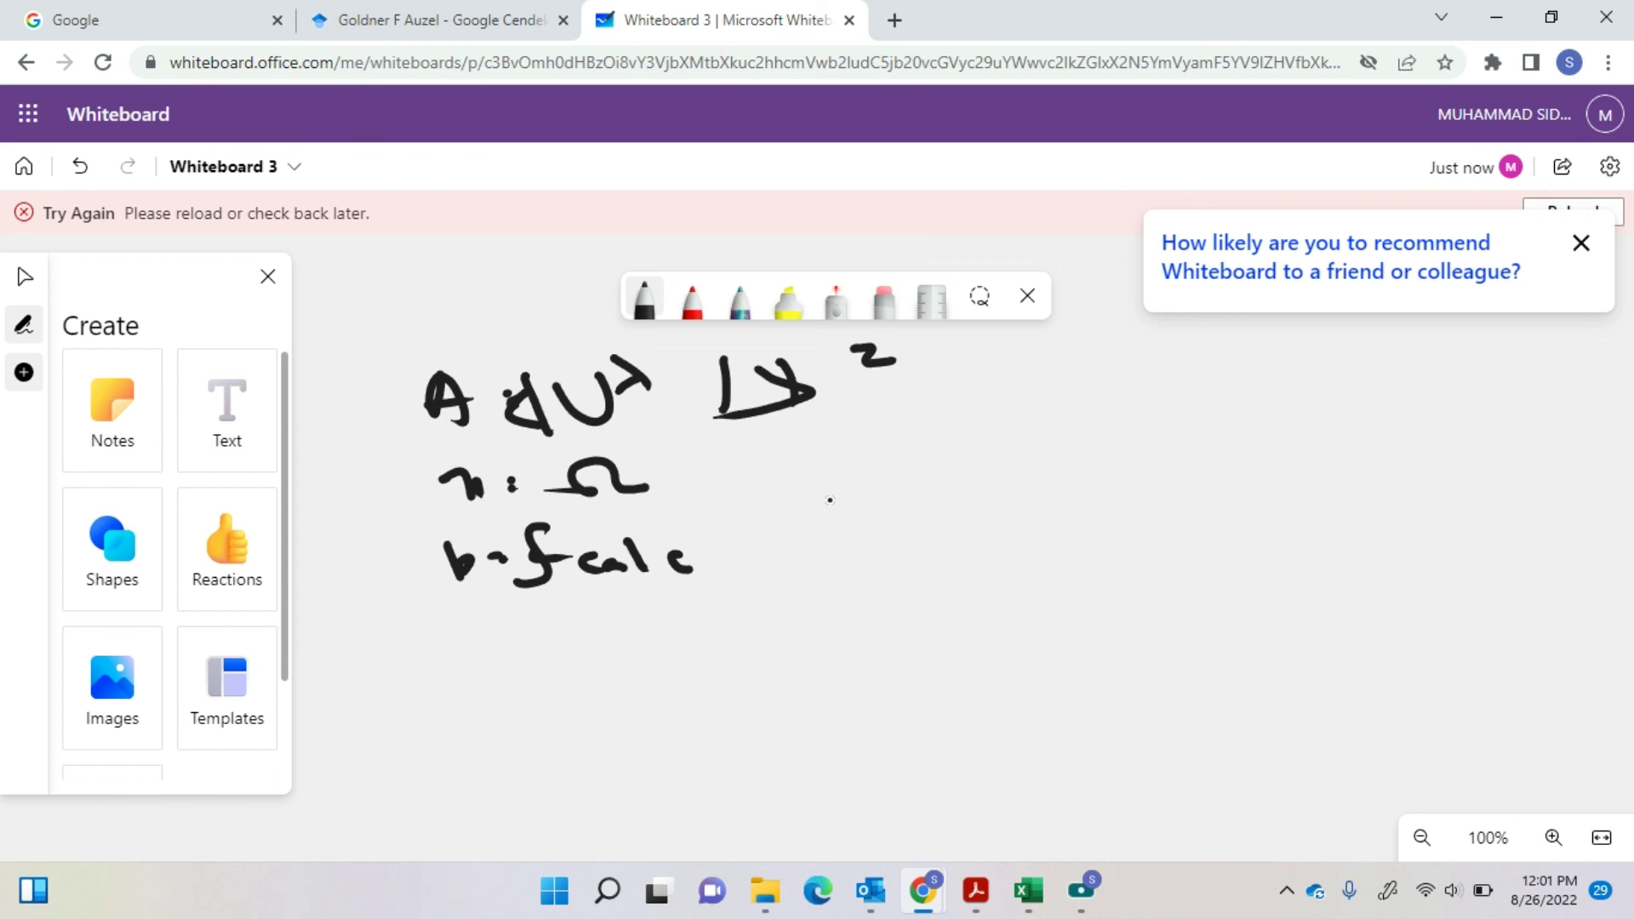
- Handwrite the equation Ax = b beside the definitions
{"action": "mouse_move", "coordinate": [964, 509]}
{"action": "left_mouse_down"}
{"action": "mouse_move", "coordinate": [974, 462]}
{"action": "mouse_move", "coordinate": [989, 509]}
{"action": "left_mouse_up"}
{"action": "left_click_drag", "start_coordinate": [964, 492], "coordinate": [1008, 482]}
{"action": "mouse_move", "coordinate": [1037, 477]}
{"action": "left_mouse_down"}
{"action": "mouse_move", "coordinate": [1062, 464]}
{"action": "mouse_move", "coordinate": [1098, 488]}
{"action": "left_mouse_up"}
{"action": "left_click_drag", "start_coordinate": [1138, 475], "coordinate": [1167, 479]}
{"action": "left_click_drag", "start_coordinate": [1192, 442], "coordinate": [1240, 470]}
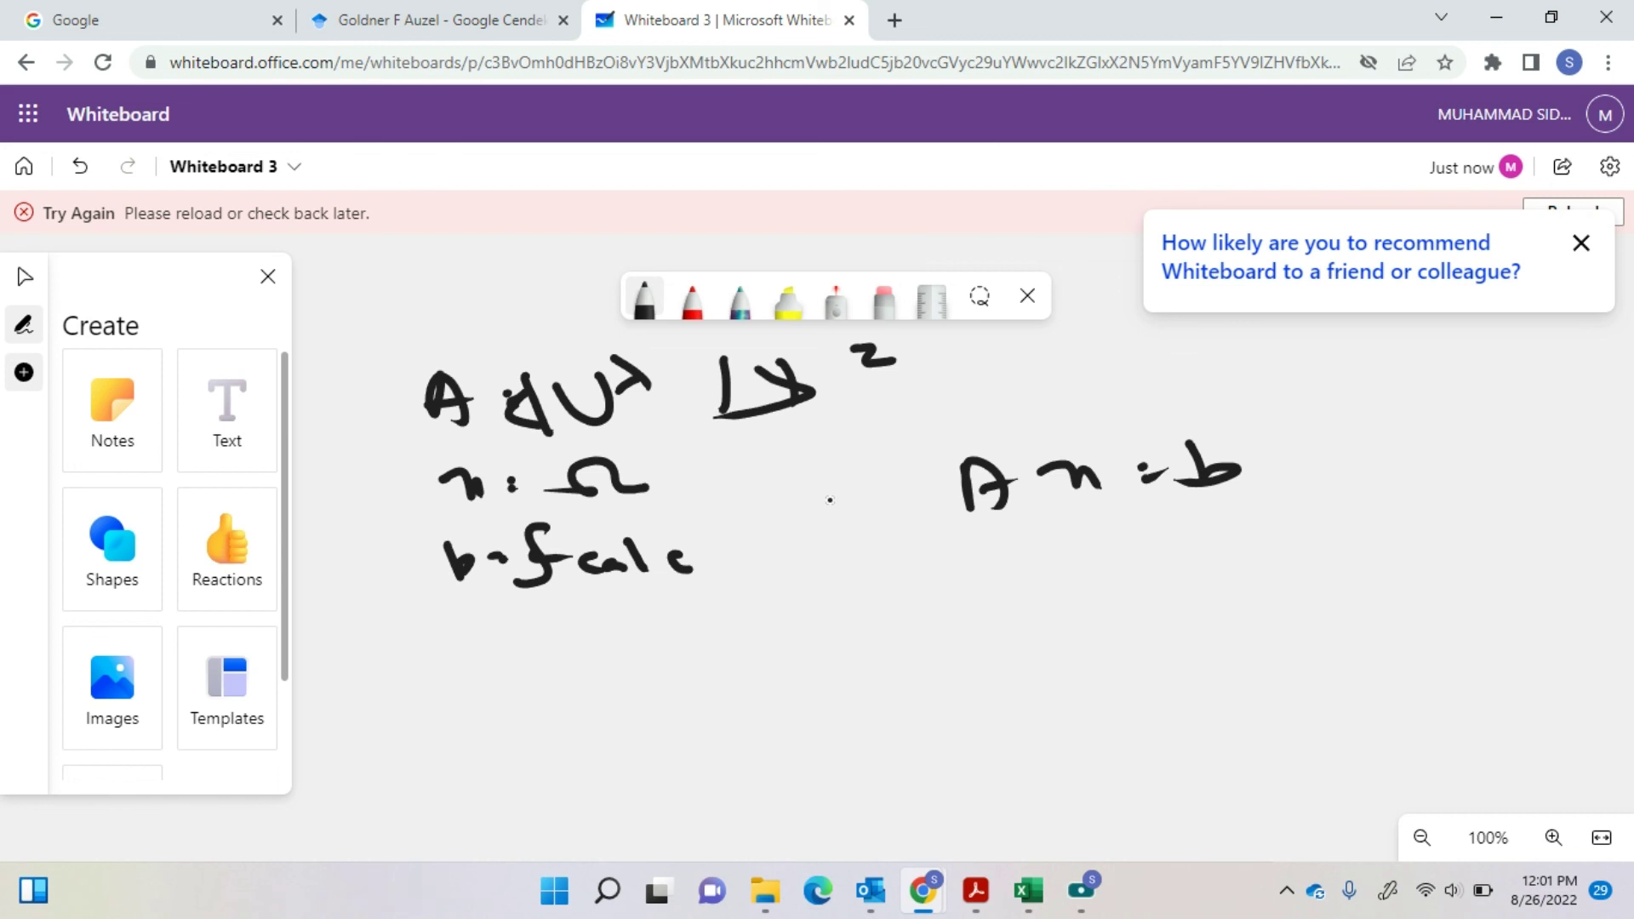
- Write the matrix form [U][Ω] = b × constant = fcalc
{"action": "mouse_move", "coordinate": [844, 590]}
{"action": "left_mouse_down"}
{"action": "mouse_move", "coordinate": [815, 594]}
{"action": "mouse_move", "coordinate": [902, 668]}
{"action": "left_mouse_up"}
{"action": "mouse_move", "coordinate": [989, 579]}
{"action": "left_mouse_down"}
{"action": "mouse_move", "coordinate": [1012, 575]}
{"action": "mouse_move", "coordinate": [995, 653]}
{"action": "left_mouse_up"}
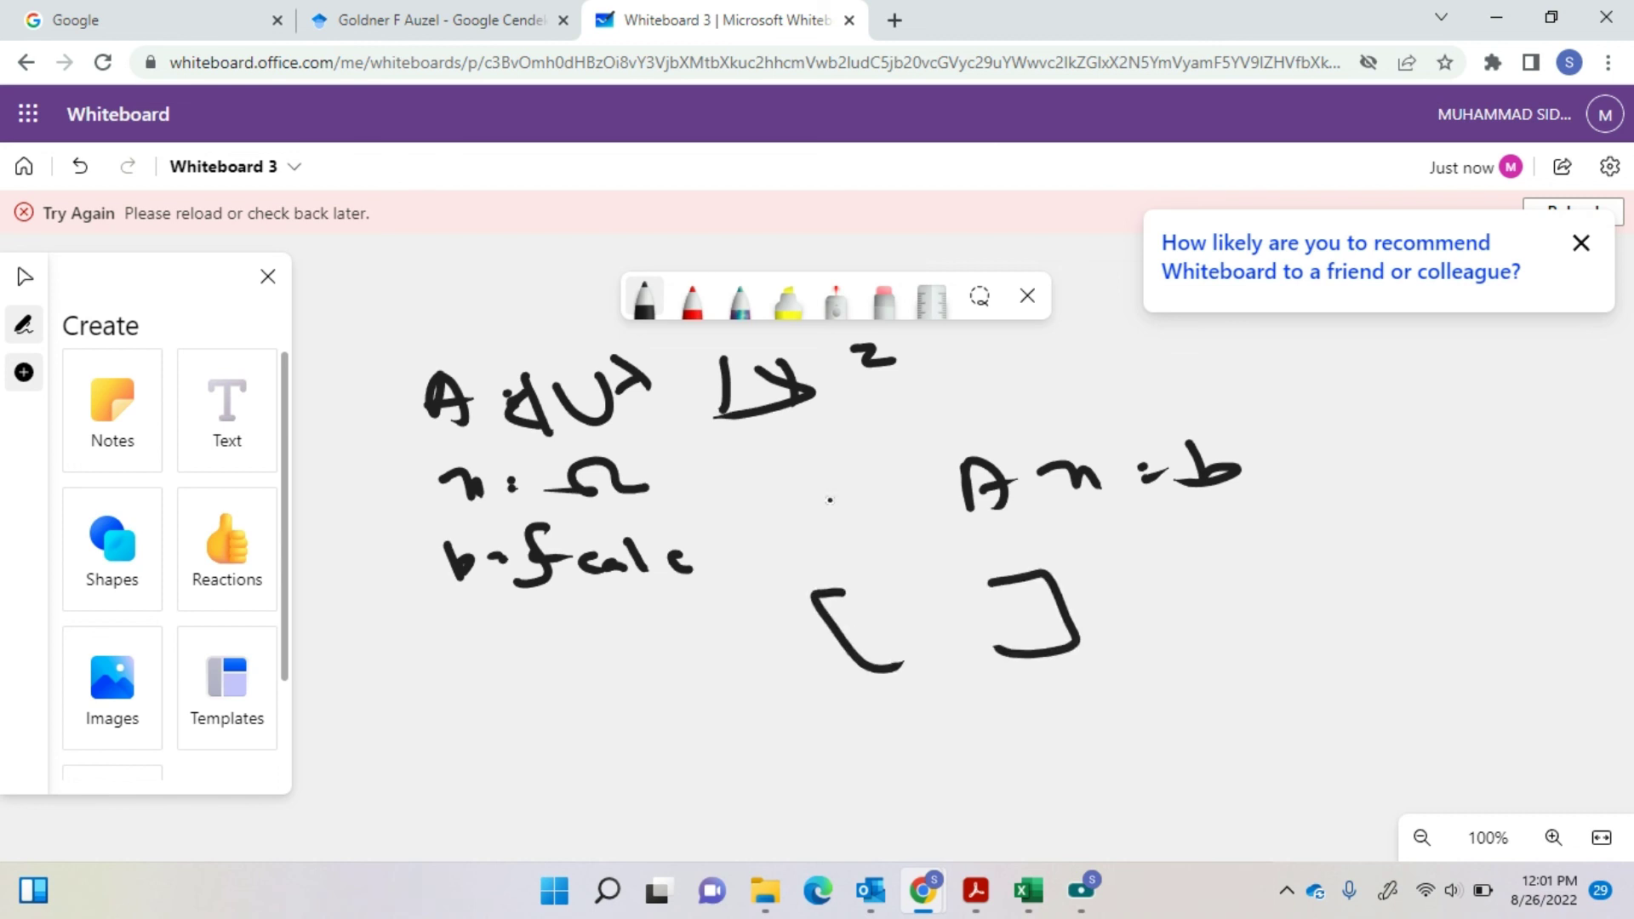
{"action": "left_click_drag", "start_coordinate": [886, 615], "coordinate": [942, 630]}
{"action": "left_click_drag", "start_coordinate": [896, 598], "coordinate": [940, 594]}
{"action": "mouse_move", "coordinate": [1150, 561]}
{"action": "left_mouse_down"}
{"action": "mouse_move", "coordinate": [1115, 568]}
{"action": "mouse_move", "coordinate": [1189, 627]}
{"action": "mouse_move", "coordinate": [1217, 568]}
{"action": "mouse_move", "coordinate": [1256, 586]}
{"action": "left_mouse_up"}
{"action": "mouse_move", "coordinate": [1229, 545]}
{"action": "left_mouse_down"}
{"action": "mouse_move", "coordinate": [1287, 543]}
{"action": "mouse_move", "coordinate": [1283, 603]}
{"action": "left_mouse_up"}
{"action": "left_click", "coordinate": [1394, 545]}
{"action": "left_click", "coordinate": [1406, 556]}
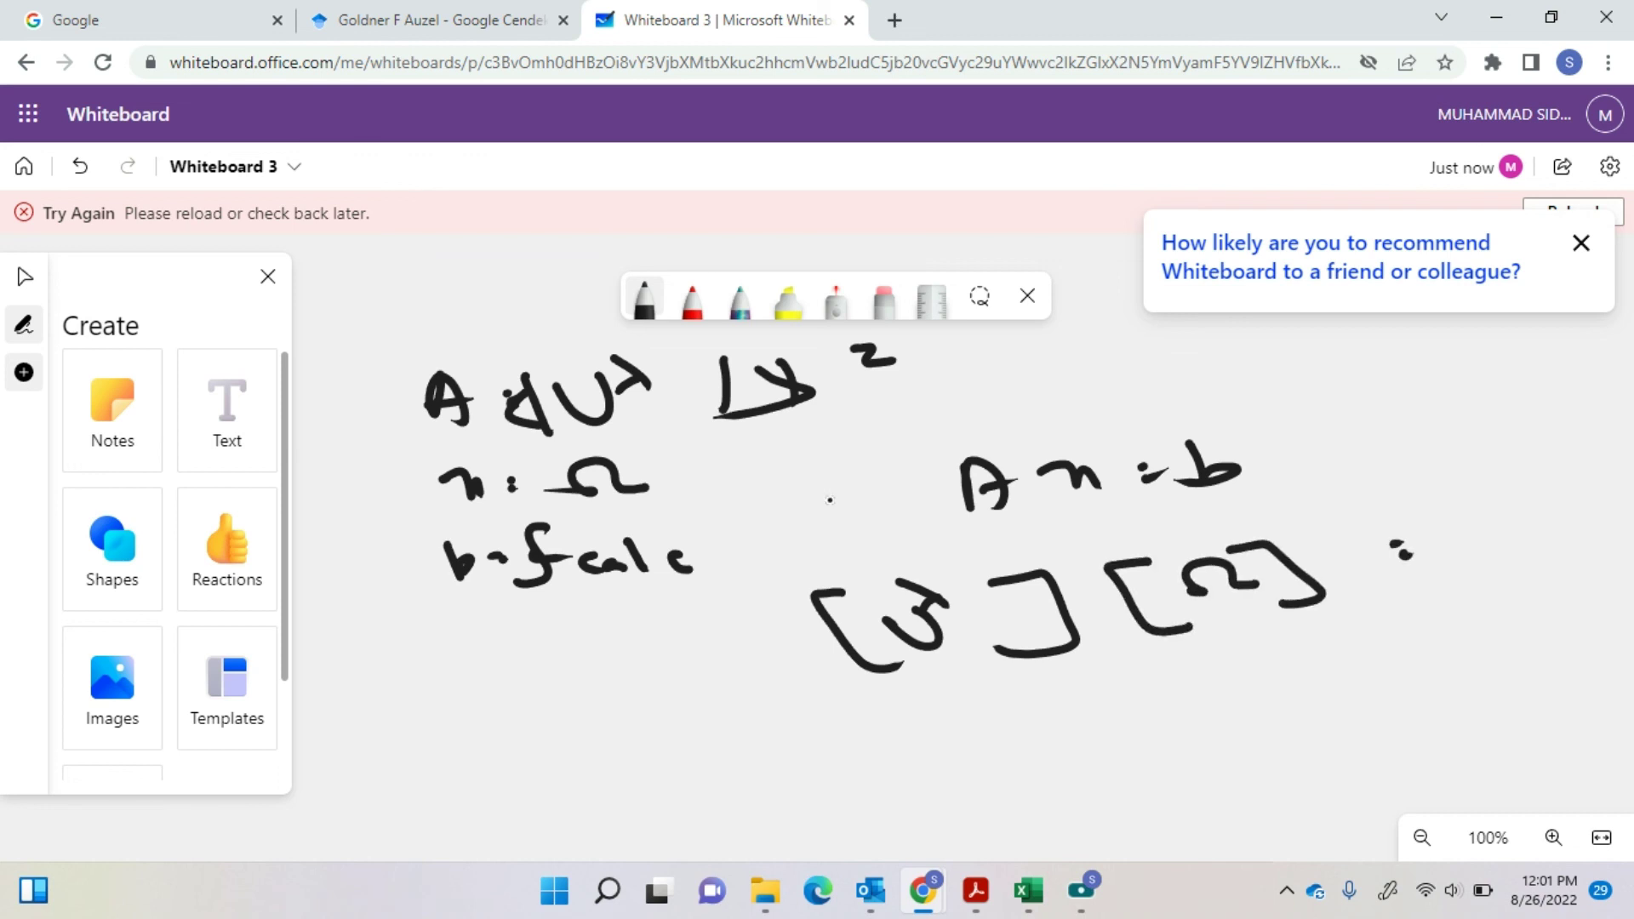
{"action": "left_click_drag", "start_coordinate": [1435, 514], "coordinate": [1462, 559]}
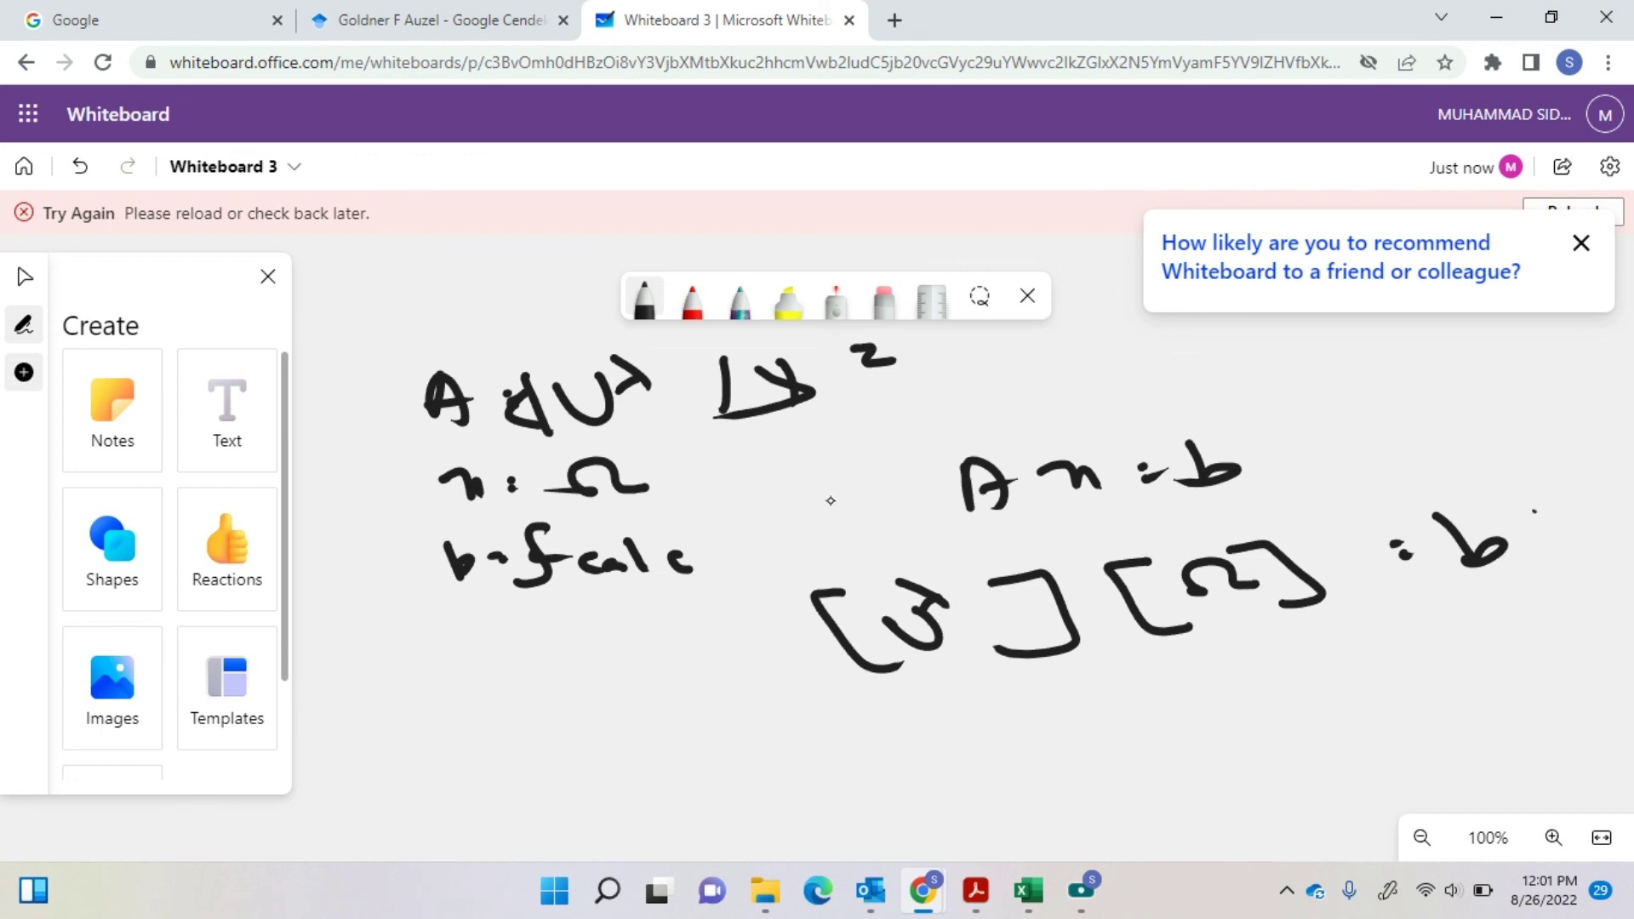
{"action": "left_click_drag", "start_coordinate": [1519, 508], "coordinate": [1568, 534]}
{"action": "mouse_move", "coordinate": [1562, 508]}
{"action": "left_mouse_down"}
{"action": "mouse_move", "coordinate": [1535, 540]}
{"action": "mouse_move", "coordinate": [1573, 588]}
{"action": "mouse_move", "coordinate": [1630, 545]}
{"action": "left_mouse_up"}
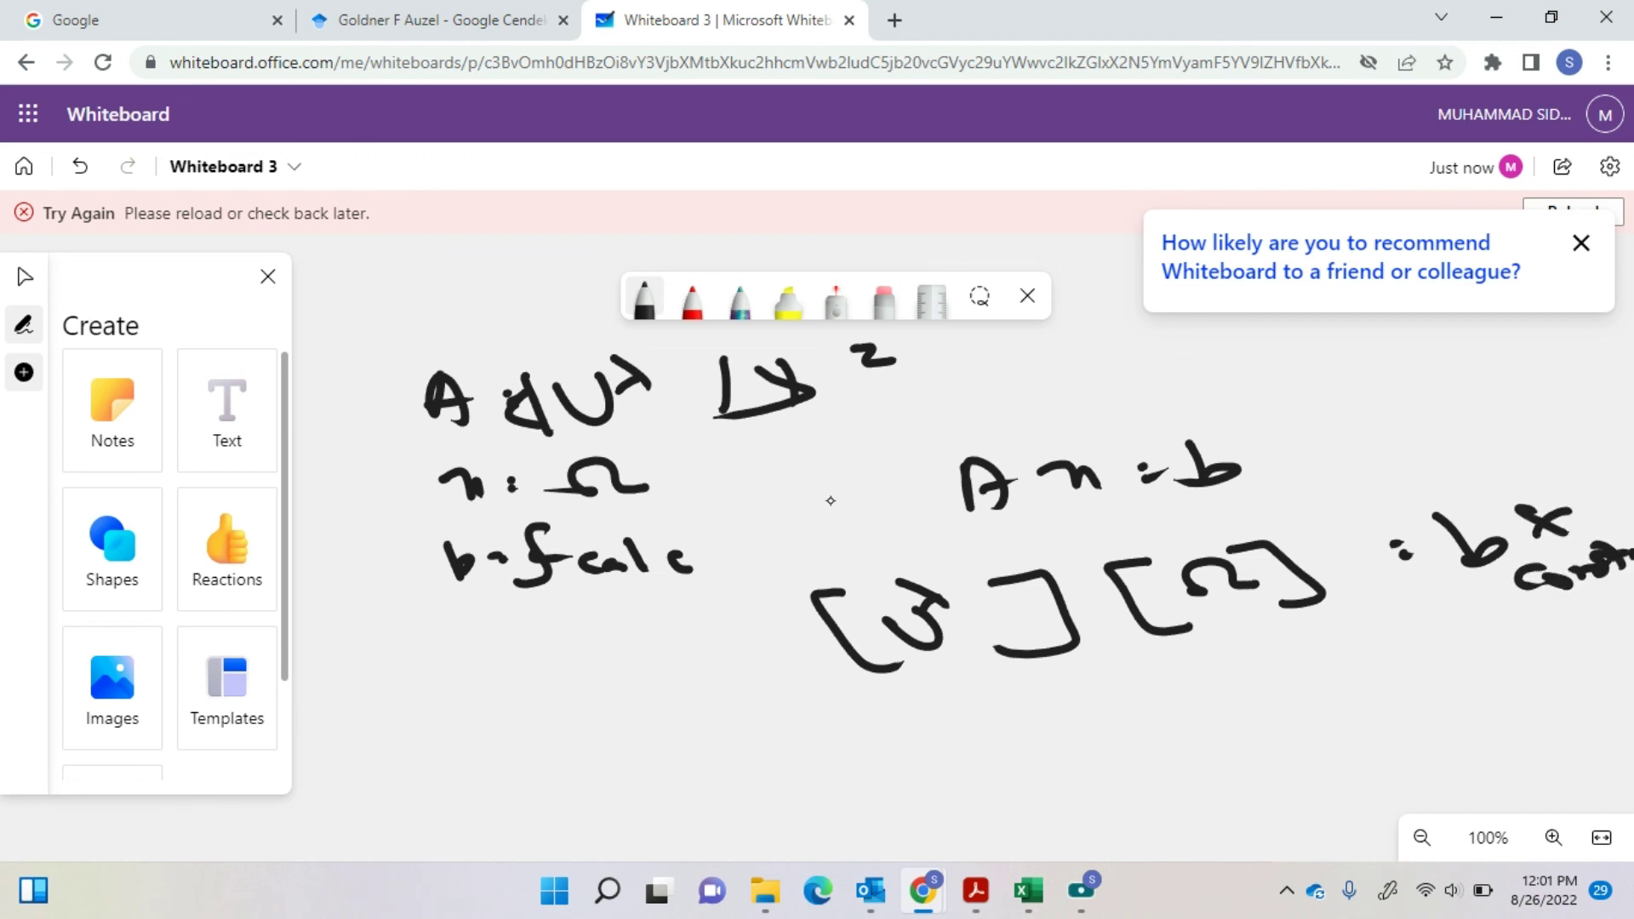
{"action": "mouse_move", "coordinate": [1499, 619]}
{"action": "left_mouse_down"}
{"action": "mouse_move", "coordinate": [1513, 671]}
{"action": "mouse_move", "coordinate": [1532, 645]}
{"action": "left_mouse_up"}
{"action": "mouse_move", "coordinate": [1585, 636]}
{"action": "left_mouse_down"}
{"action": "mouse_move", "coordinate": [1570, 655]}
{"action": "mouse_move", "coordinate": [1632, 623]}
{"action": "left_mouse_up"}
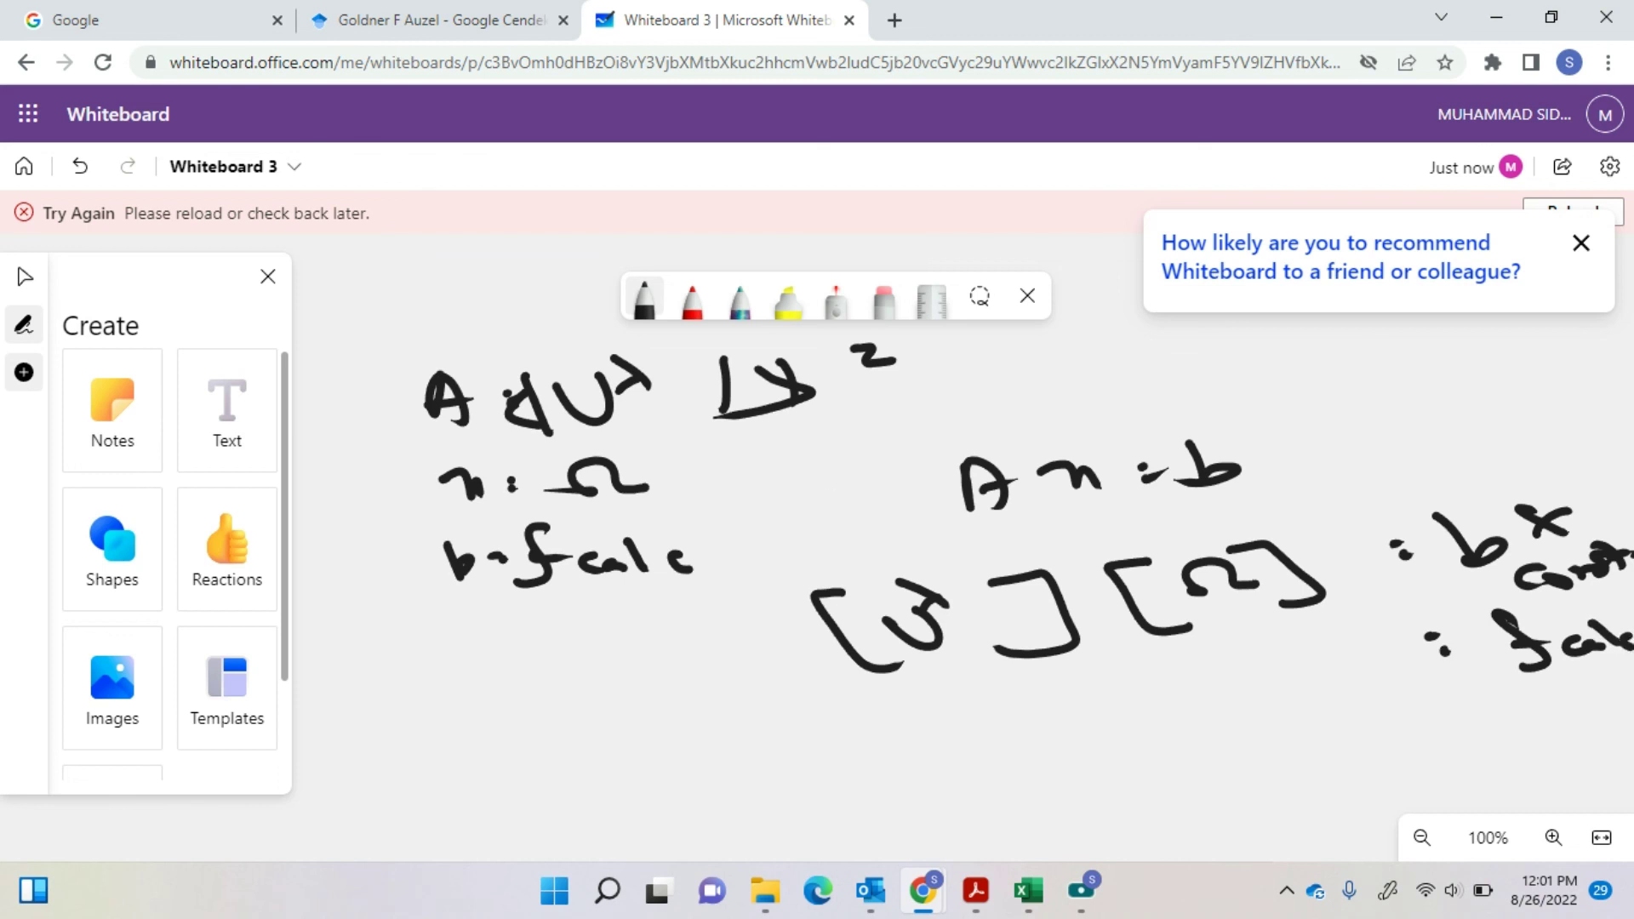